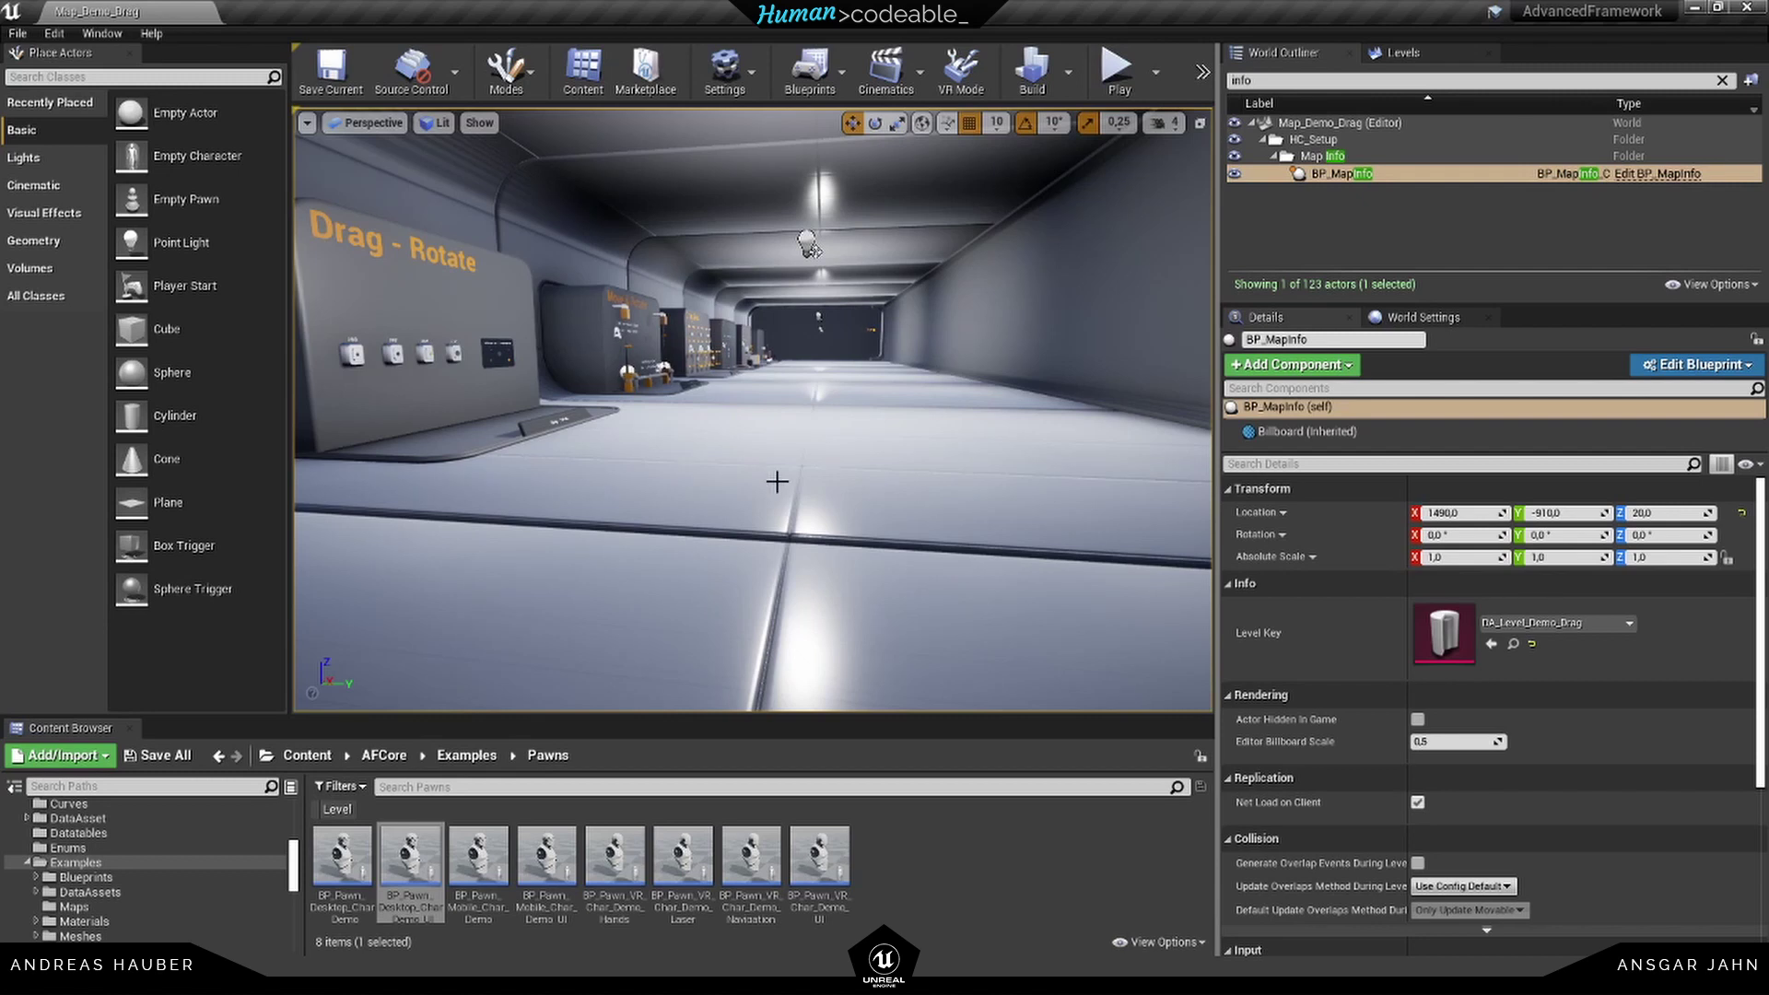
- Filter the level's actors by "info", select BP_MapInfo, and open its Level Key data asset DA_Level_Demo_Drag
{"action": "mouse_move", "coordinate": [769, 461]}
{"action": "right_mouse_down"}
{"action": "mouse_move", "coordinate": [480, 465]}
{"action": "mouse_move", "coordinate": [793, 437]}
{"action": "right_mouse_up"}
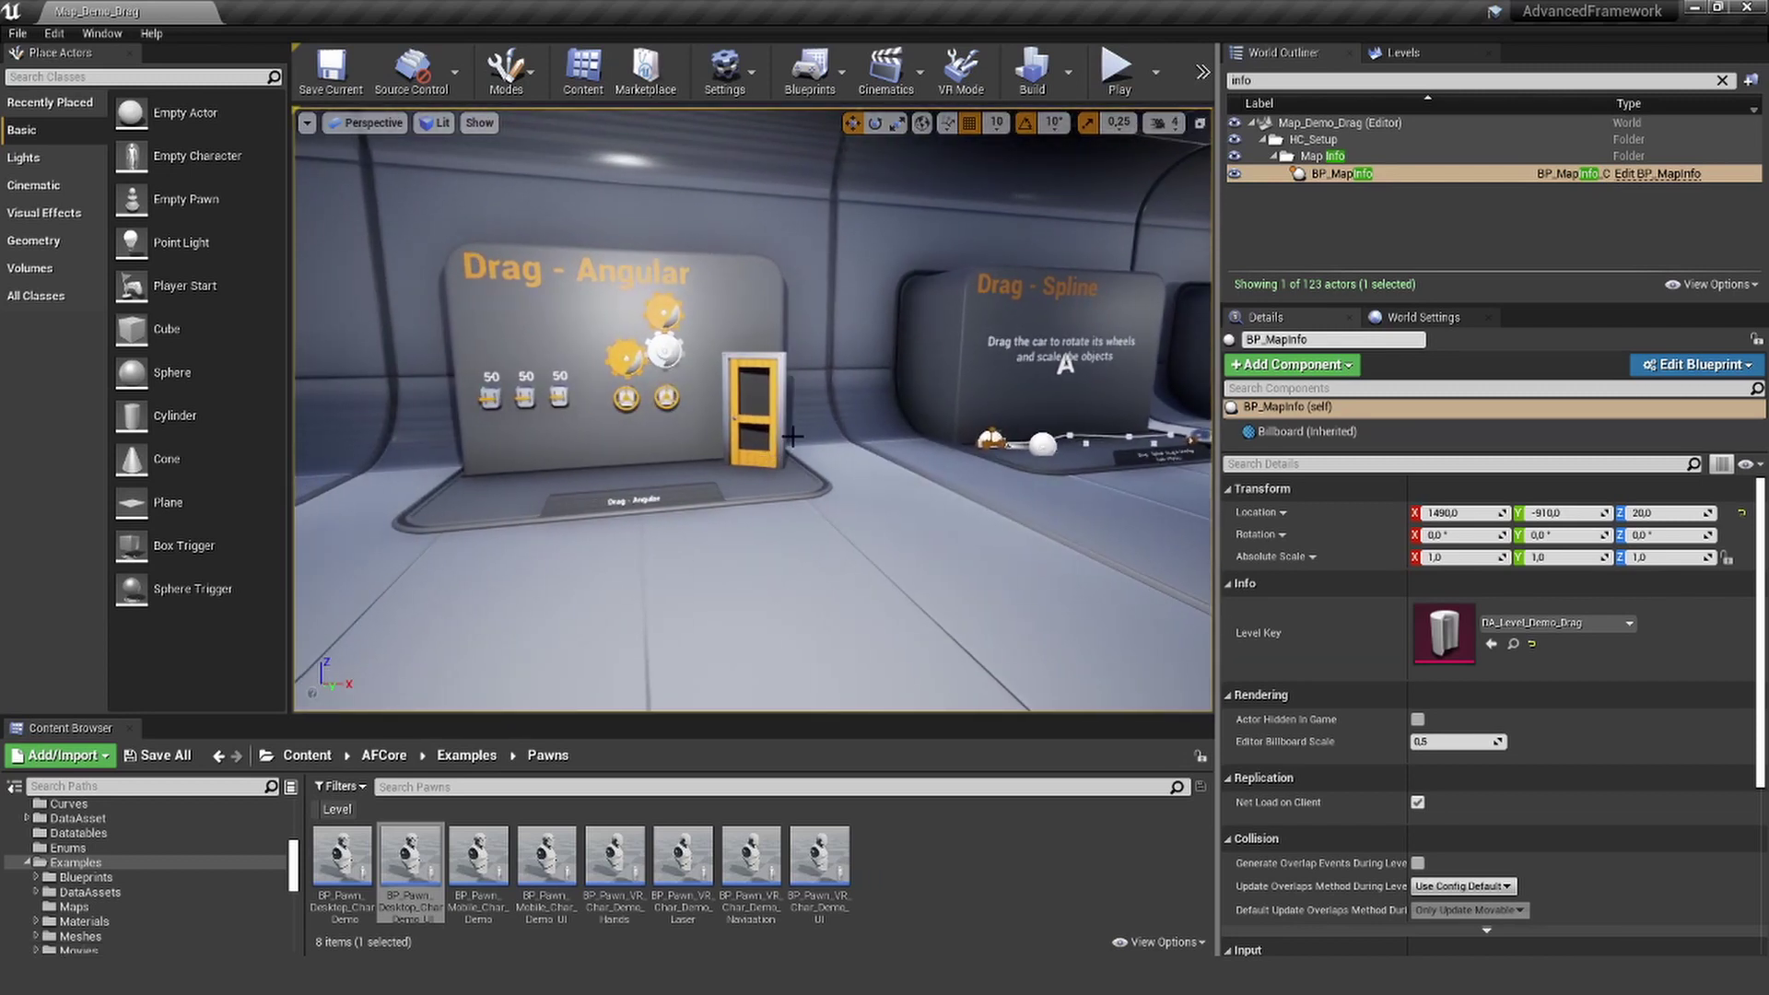
{"action": "right_click_drag", "start_coordinate": [668, 469], "coordinate": [1161, 253]}
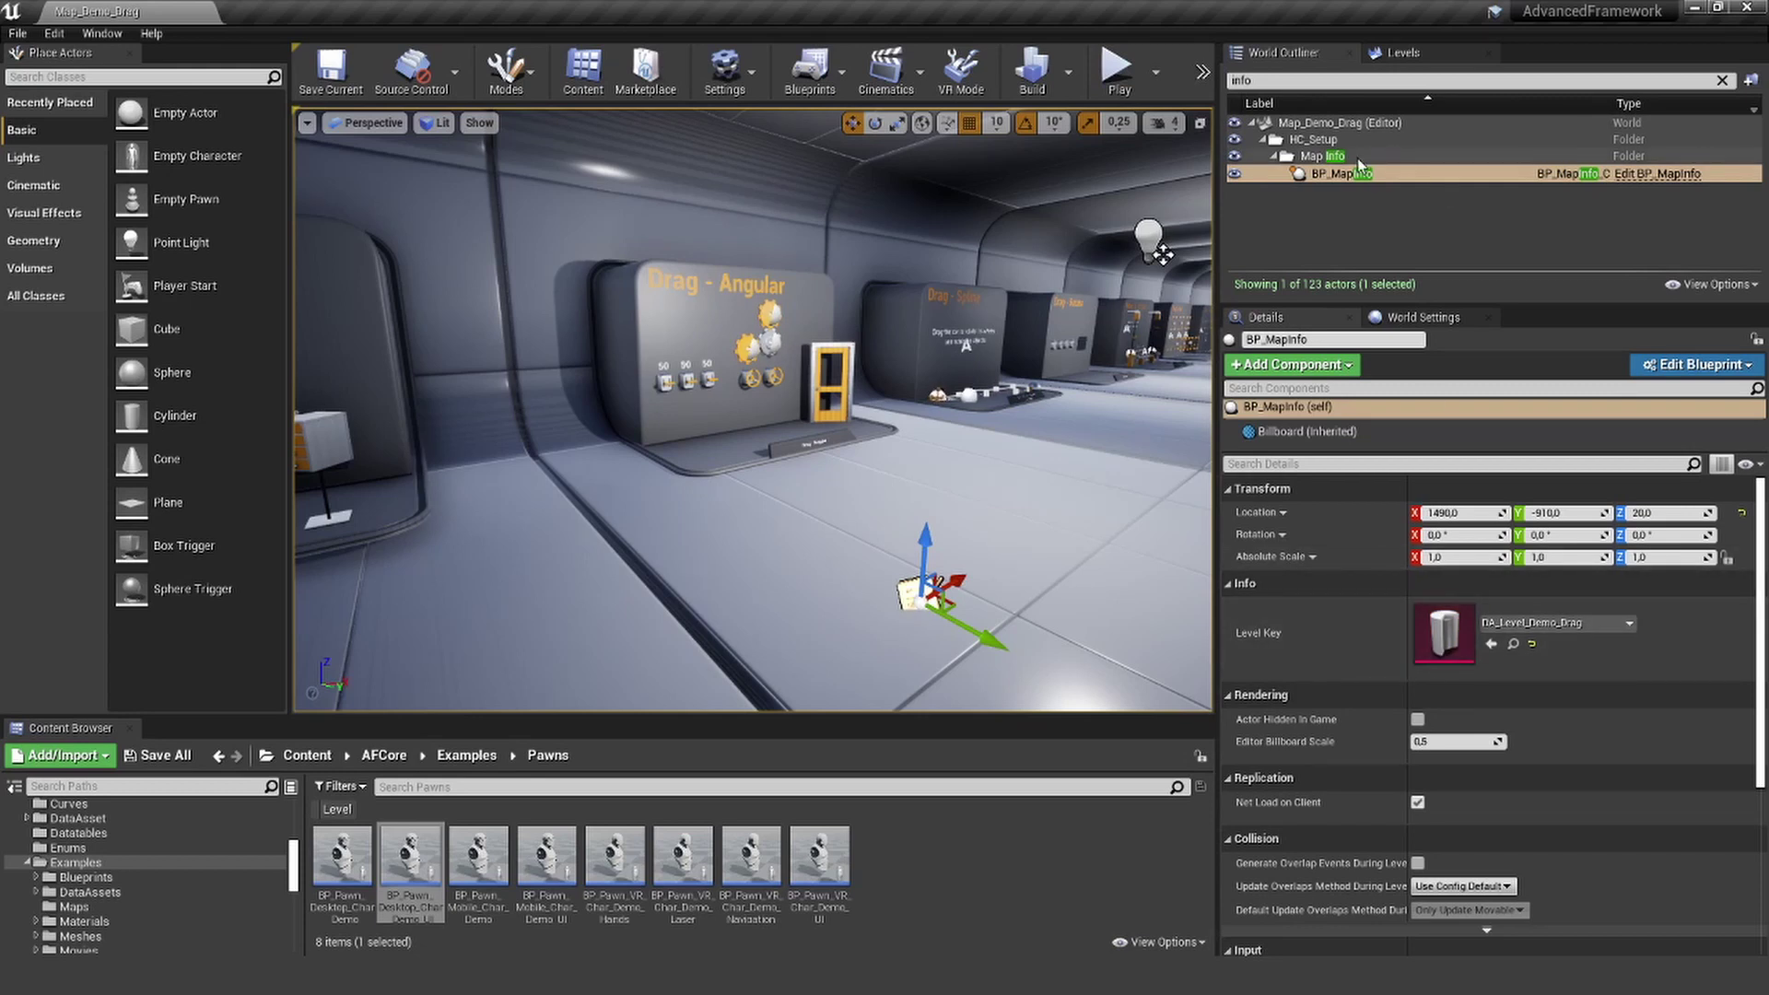
{"action": "key", "text": "BackSpace"}
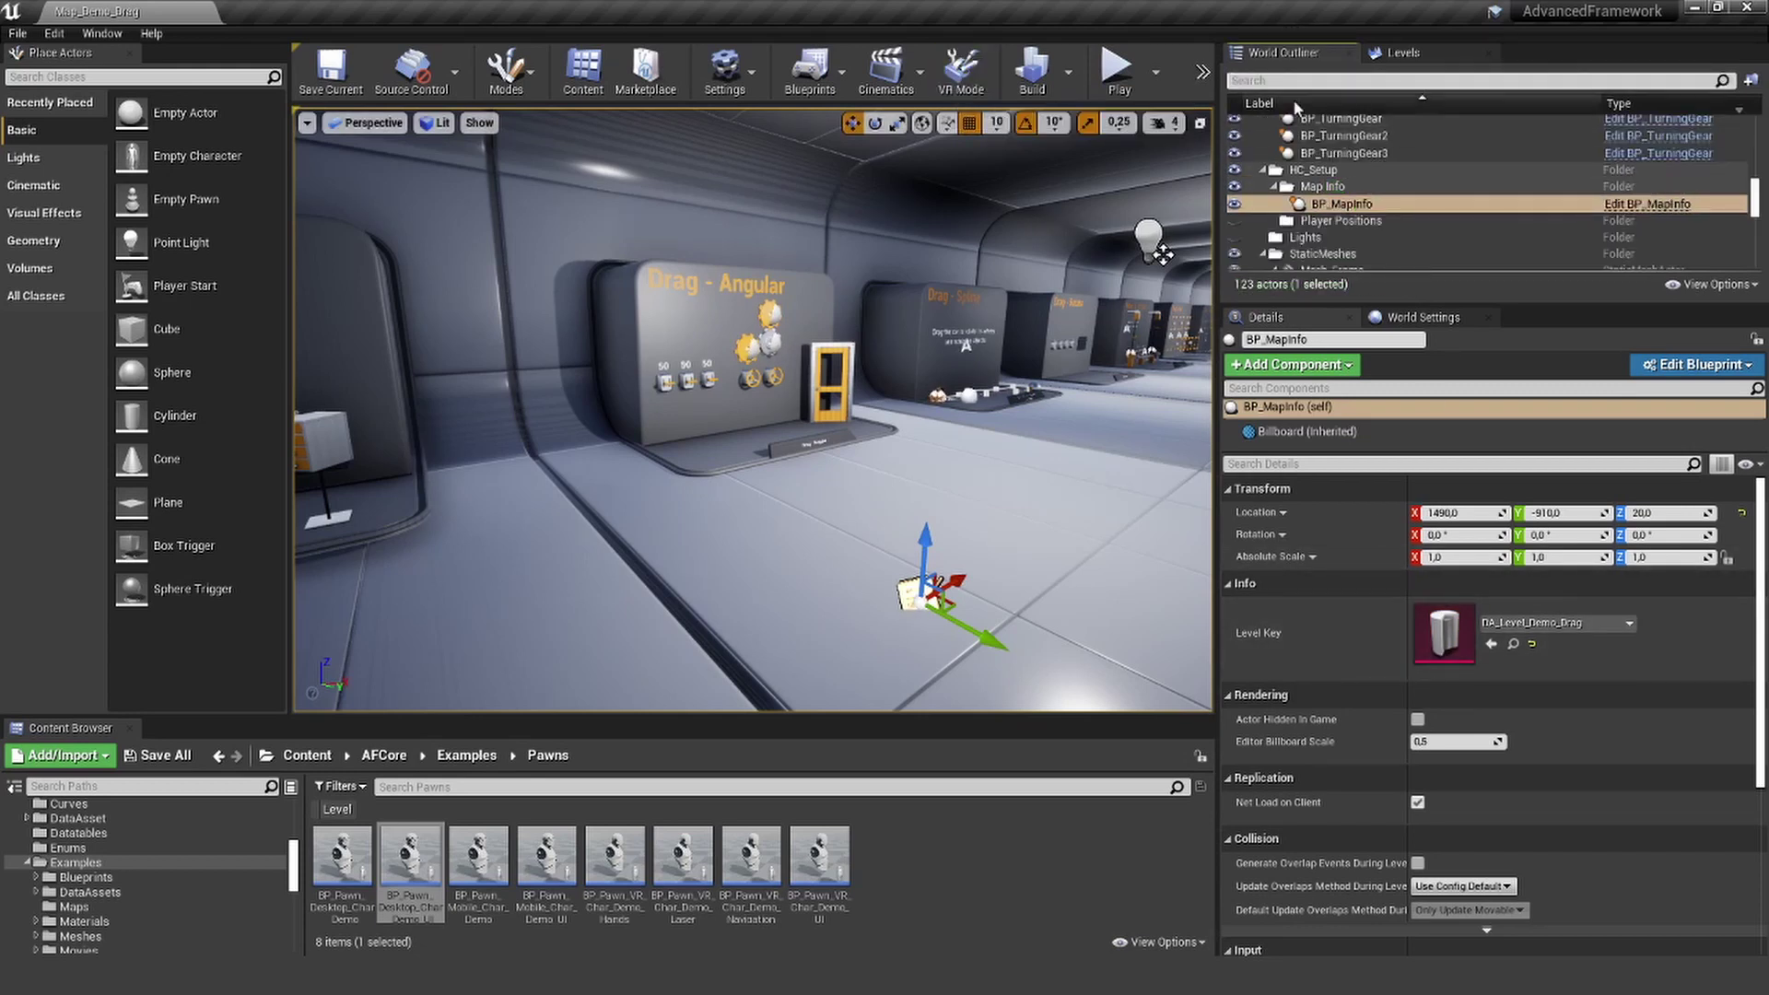
{"action": "type", "text": "info"}
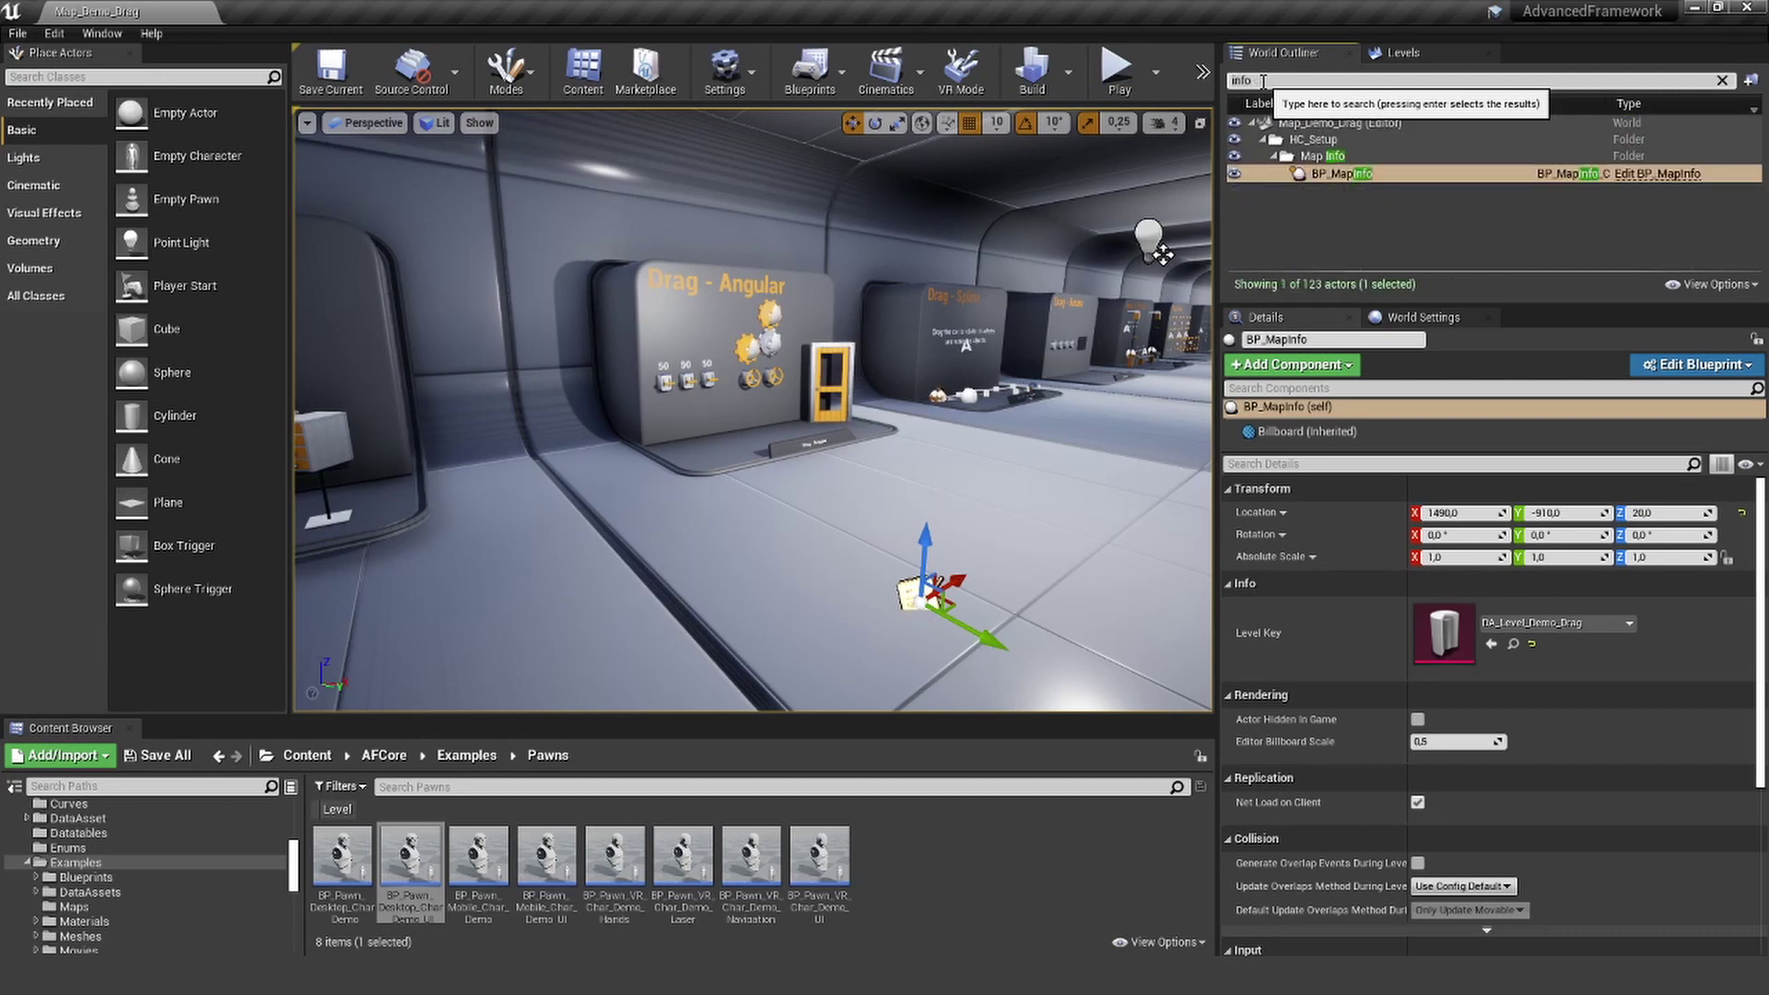
{"action": "left_click", "coordinate": [1332, 174]}
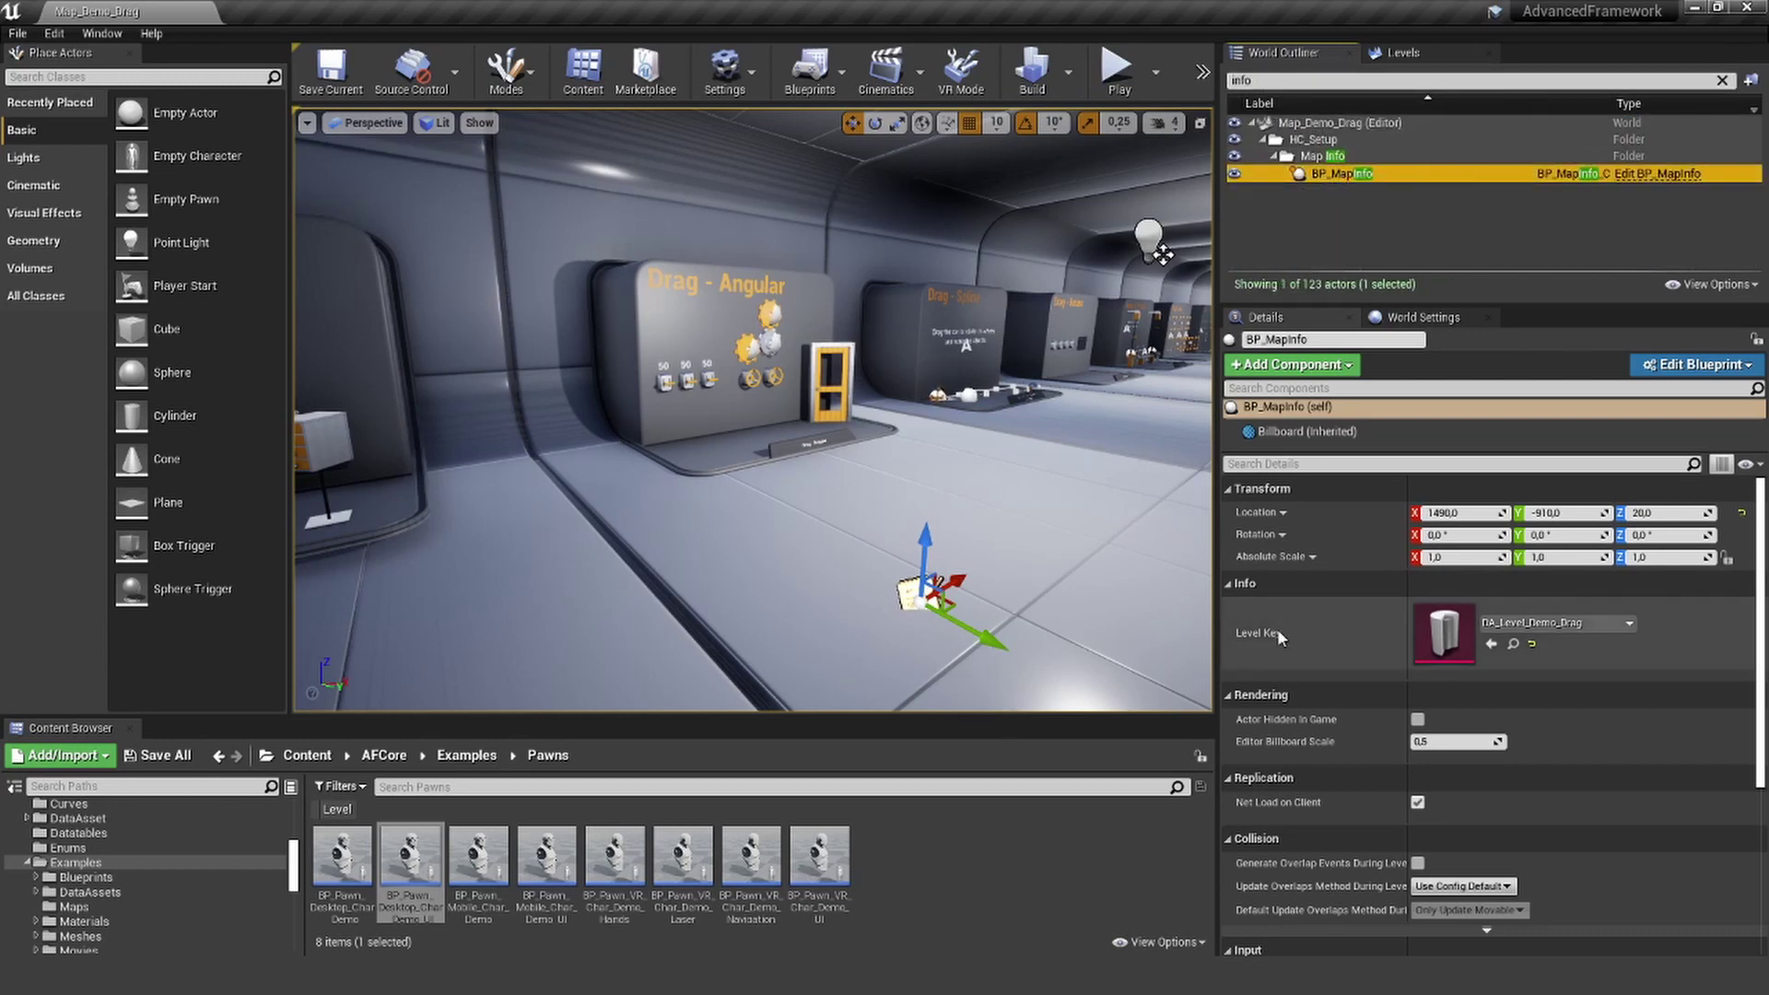
{"action": "double_click", "coordinate": [1431, 627]}
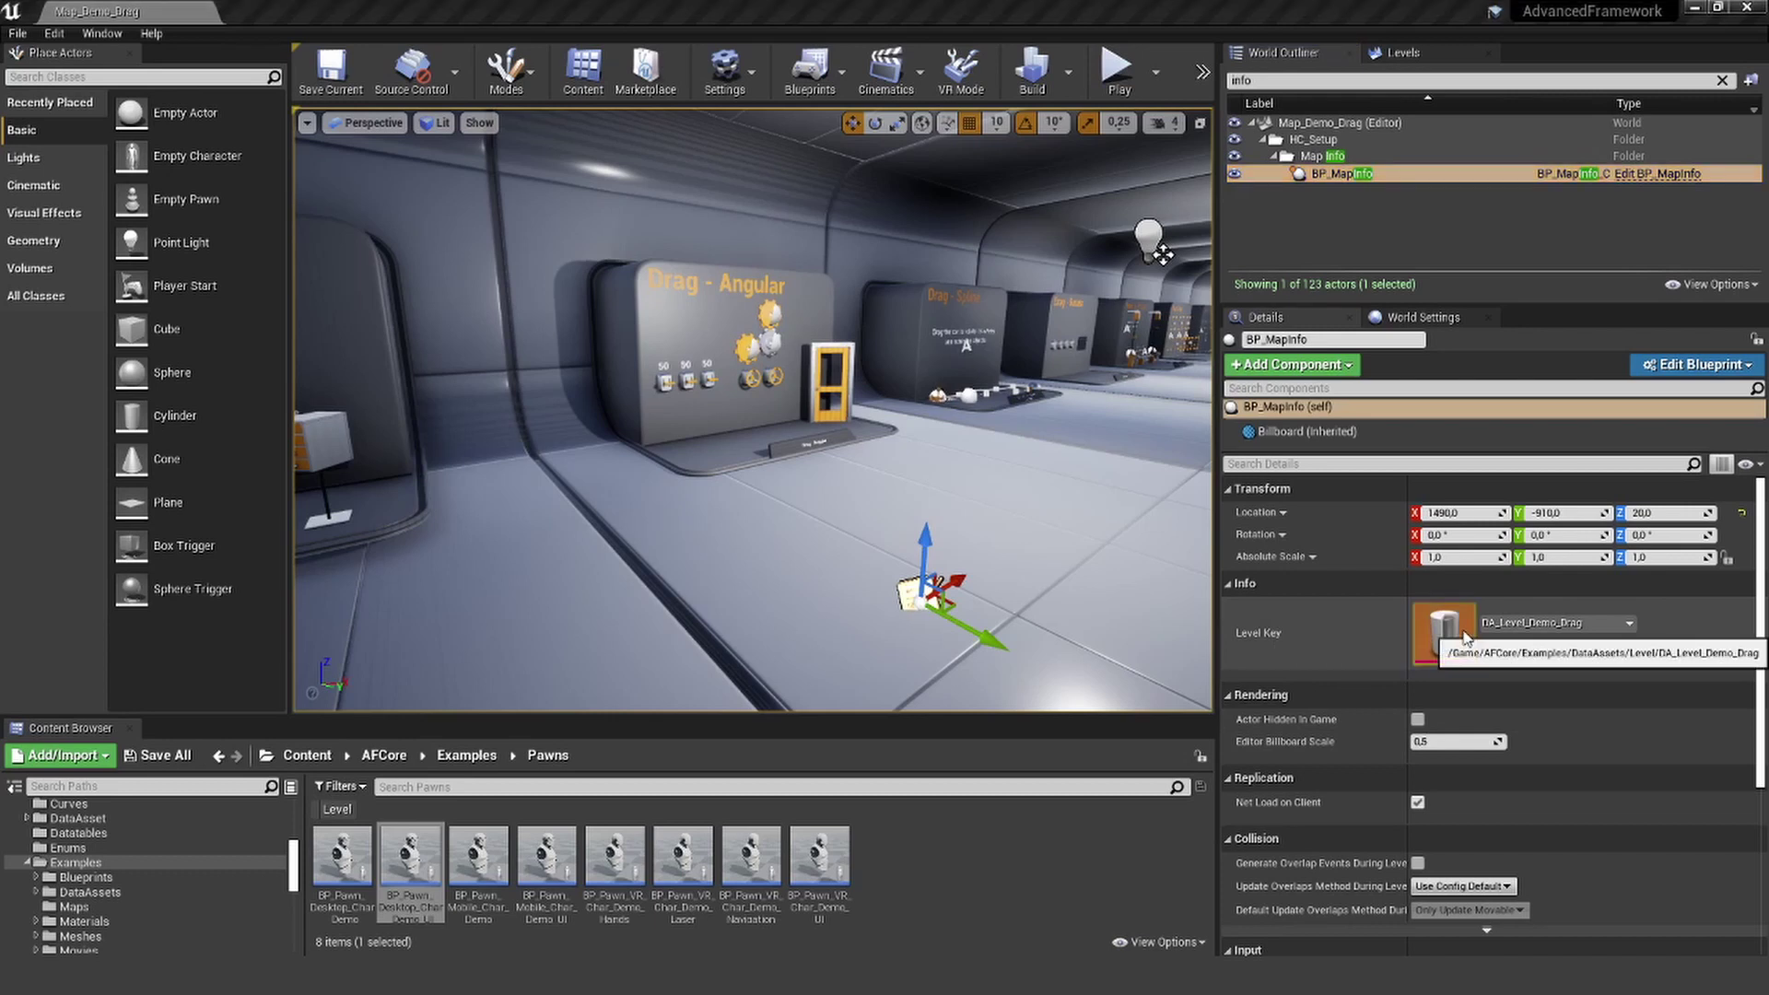
{"action": "left_click_drag", "start_coordinate": [1768, 13], "coordinate": [614, 13]}
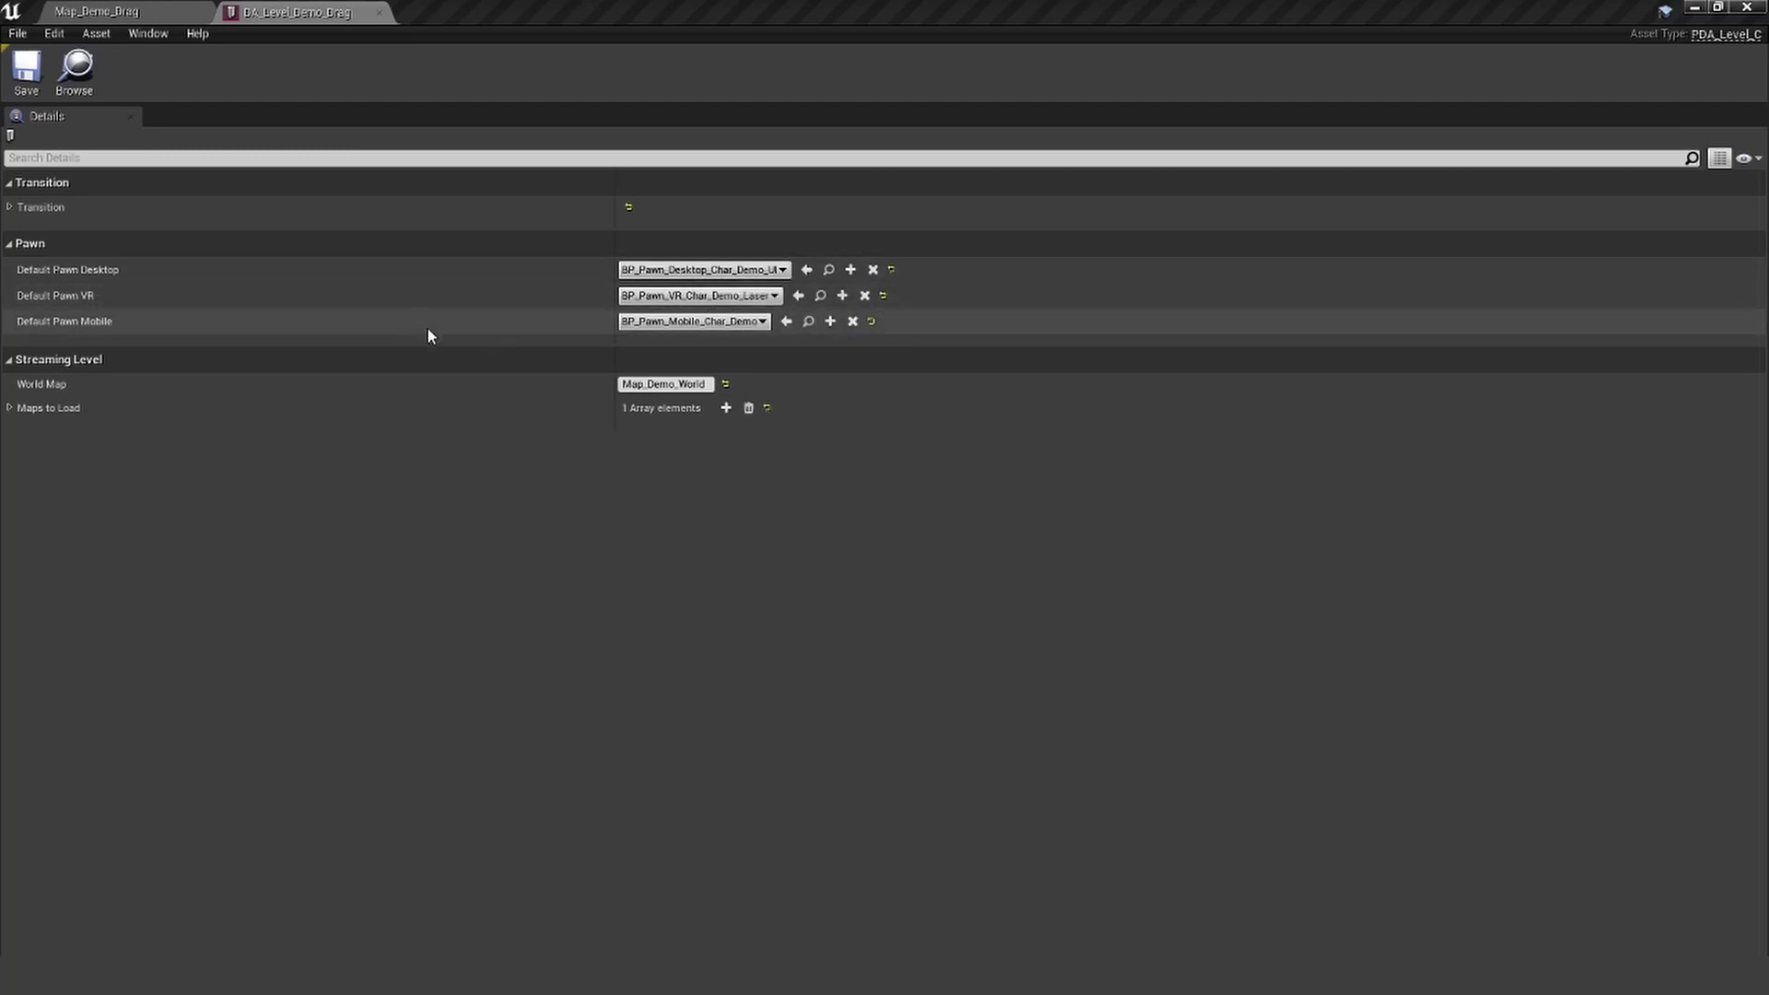
- Set the data asset's Default Pawn Desktop to BP_Pawn_Desktop_Char and save the asset
{"action": "left_click", "coordinate": [726, 271]}
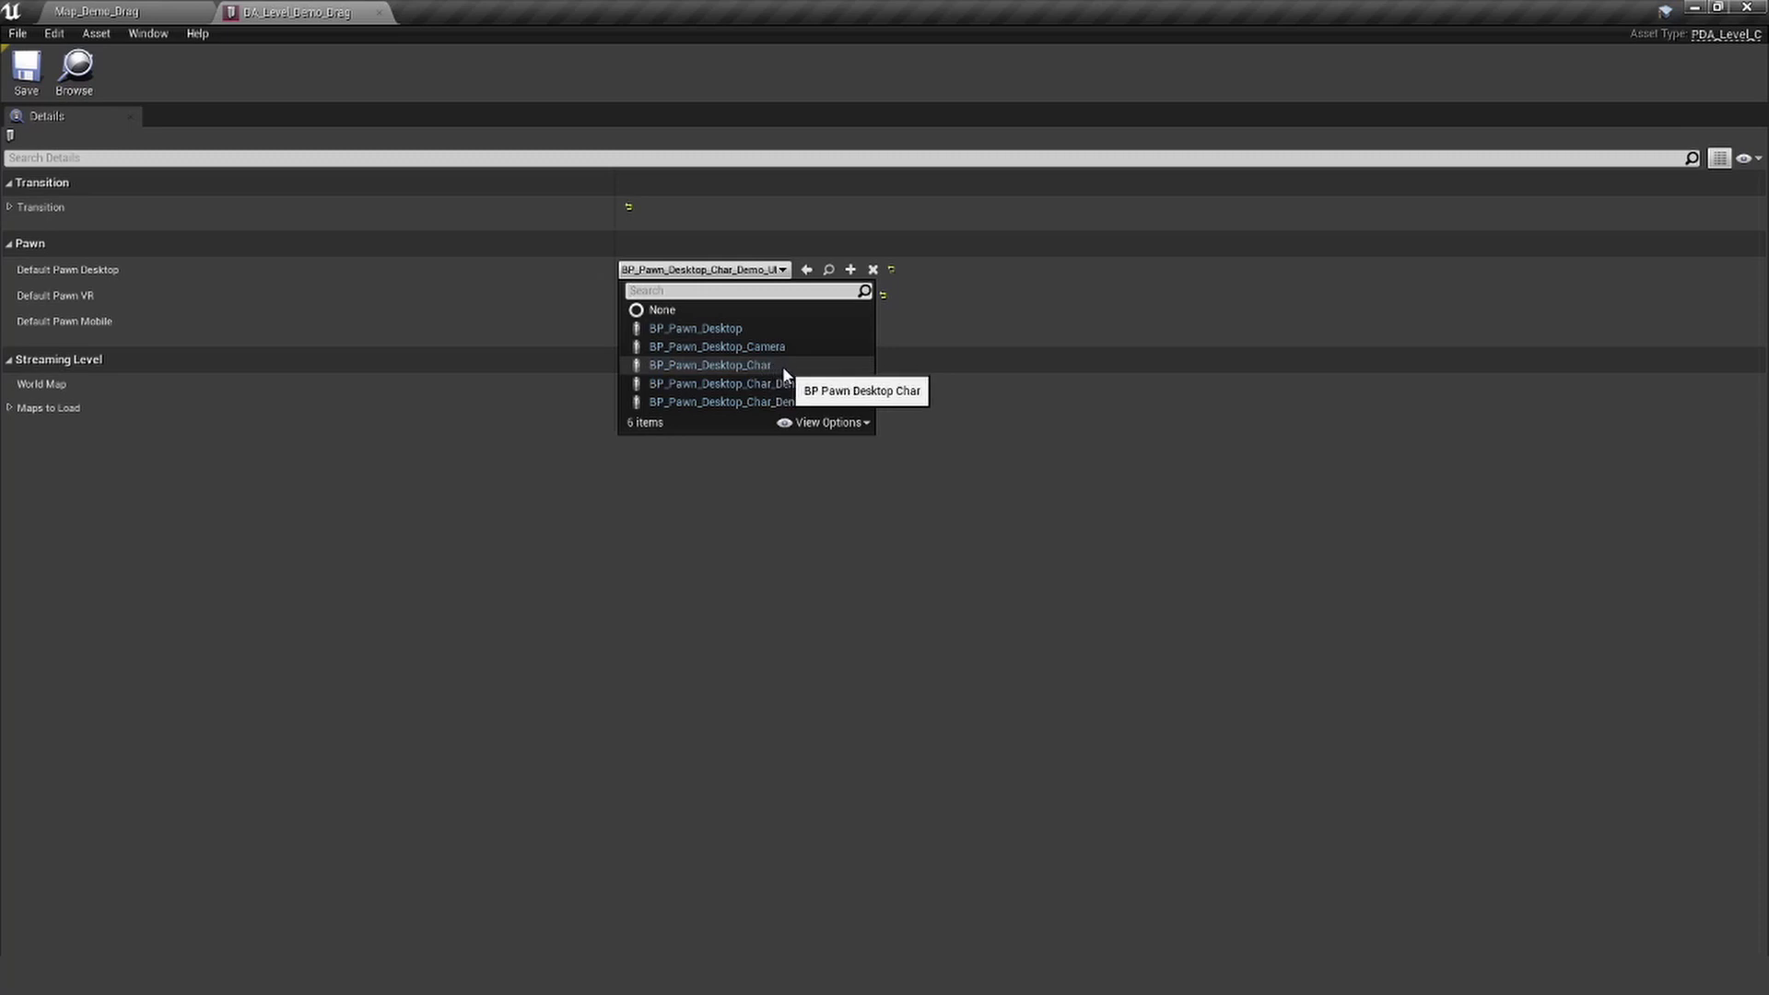
{"action": "left_click", "coordinate": [740, 330]}
{"action": "left_click", "coordinate": [691, 269]}
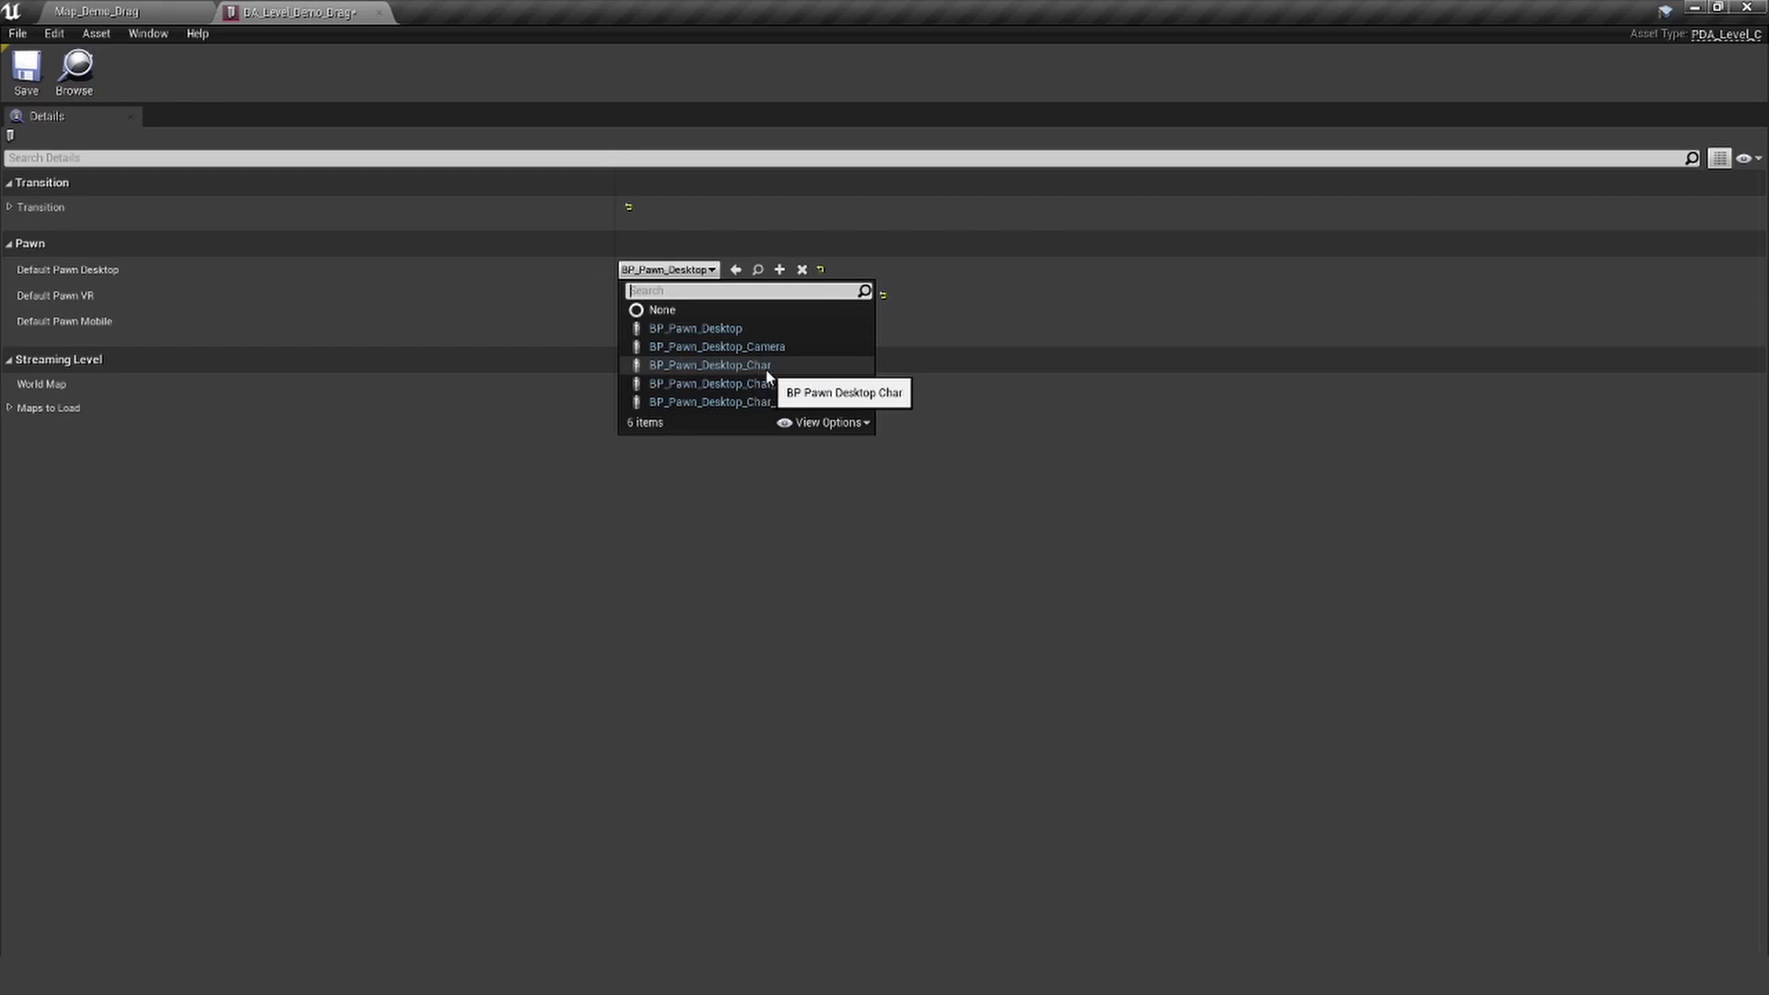
{"action": "left_click", "coordinate": [730, 367]}
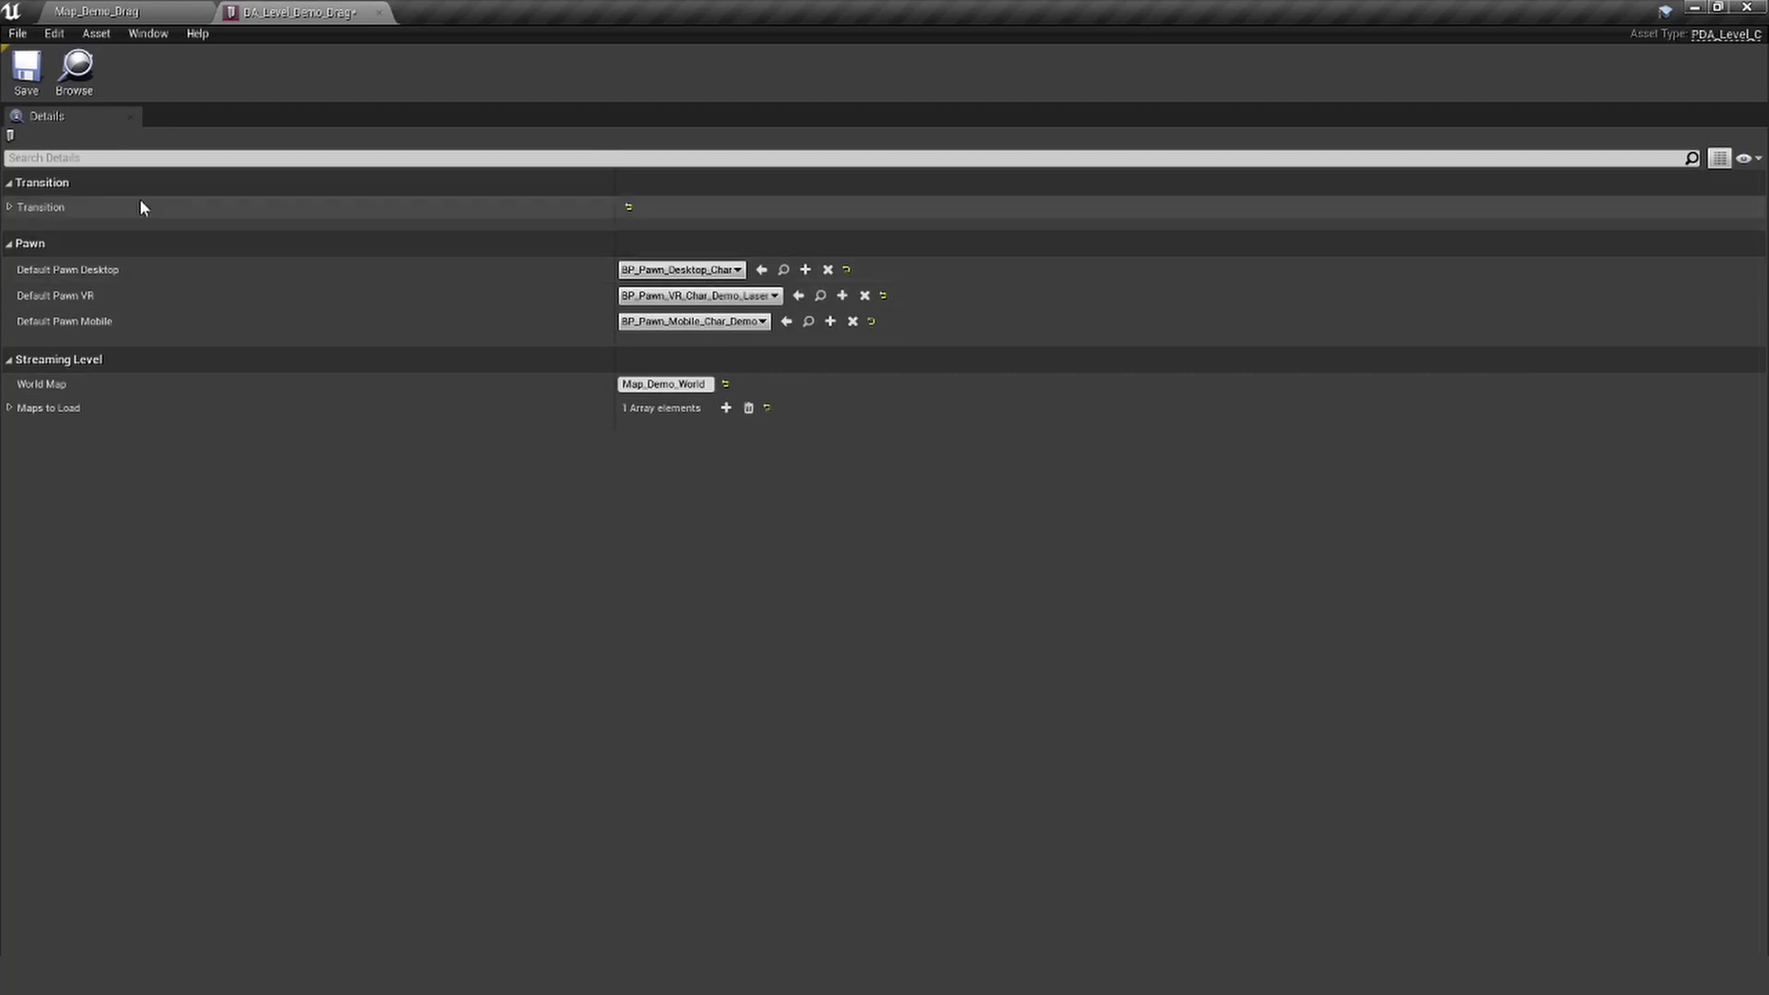
{"action": "left_click", "coordinate": [25, 69]}
- Play Map_Demo_Drag and walk the desktop character to the Drag - Spline and Drag - Angular stations
{"action": "left_click", "coordinate": [96, 11]}
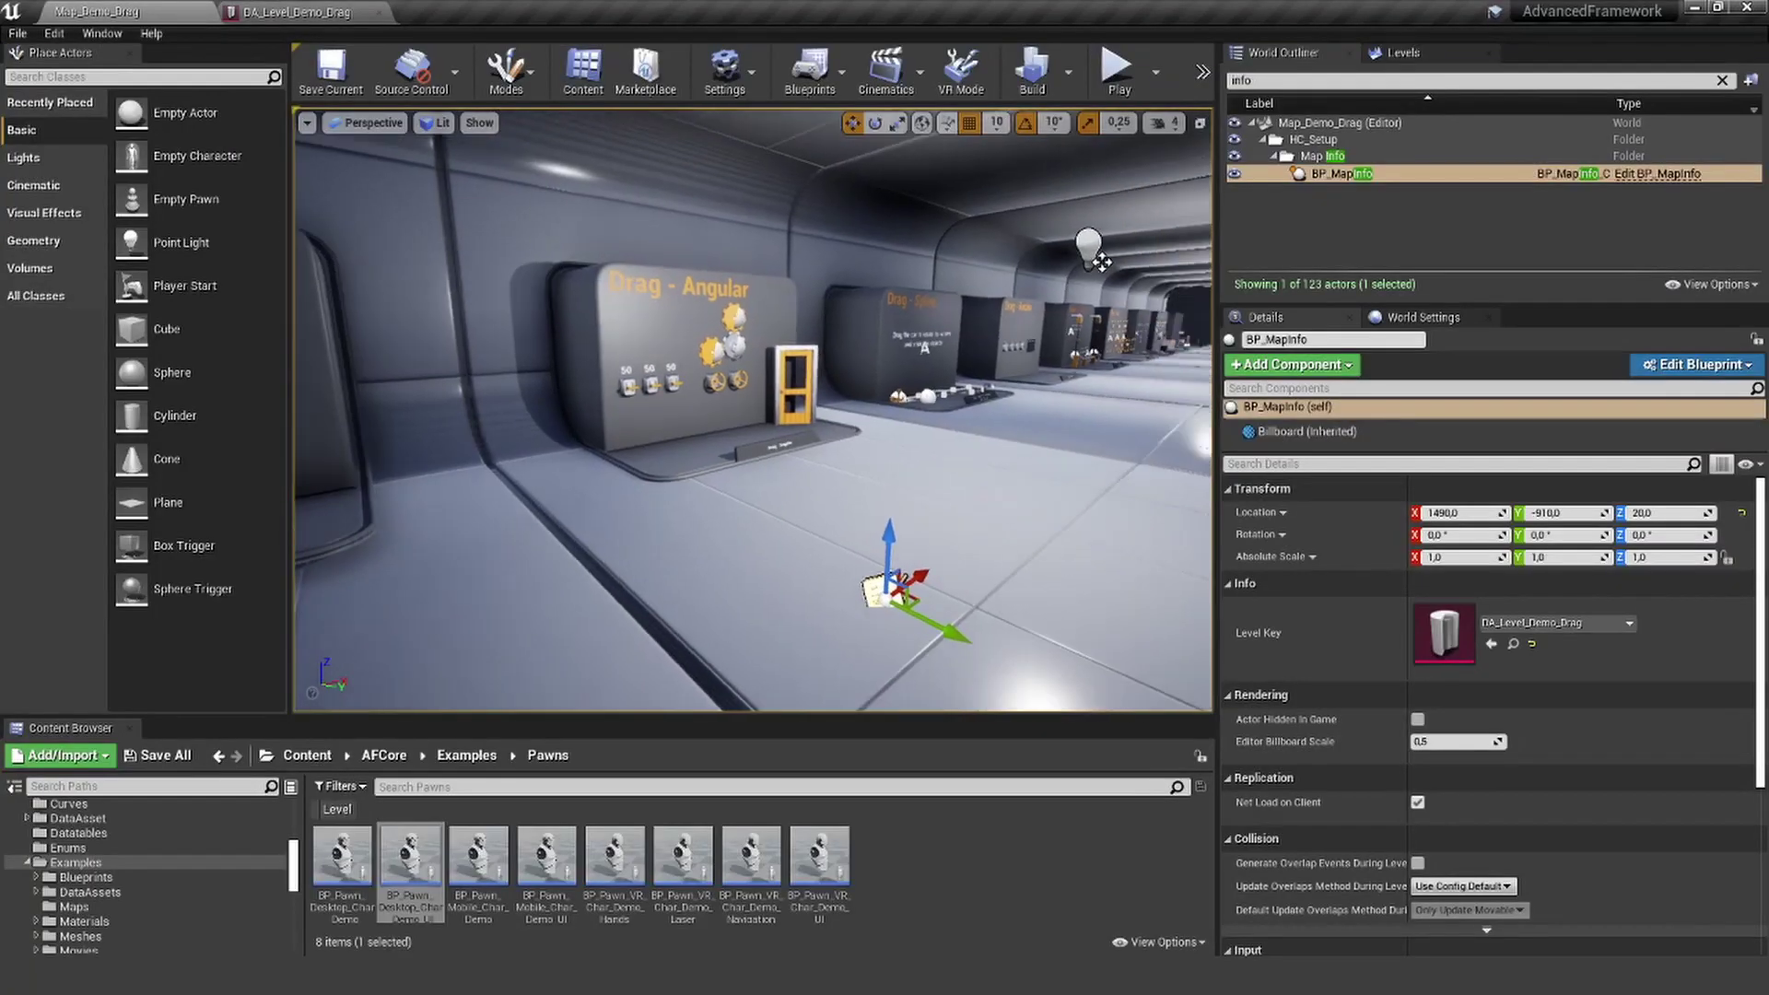
{"action": "left_click", "coordinate": [1116, 67]}
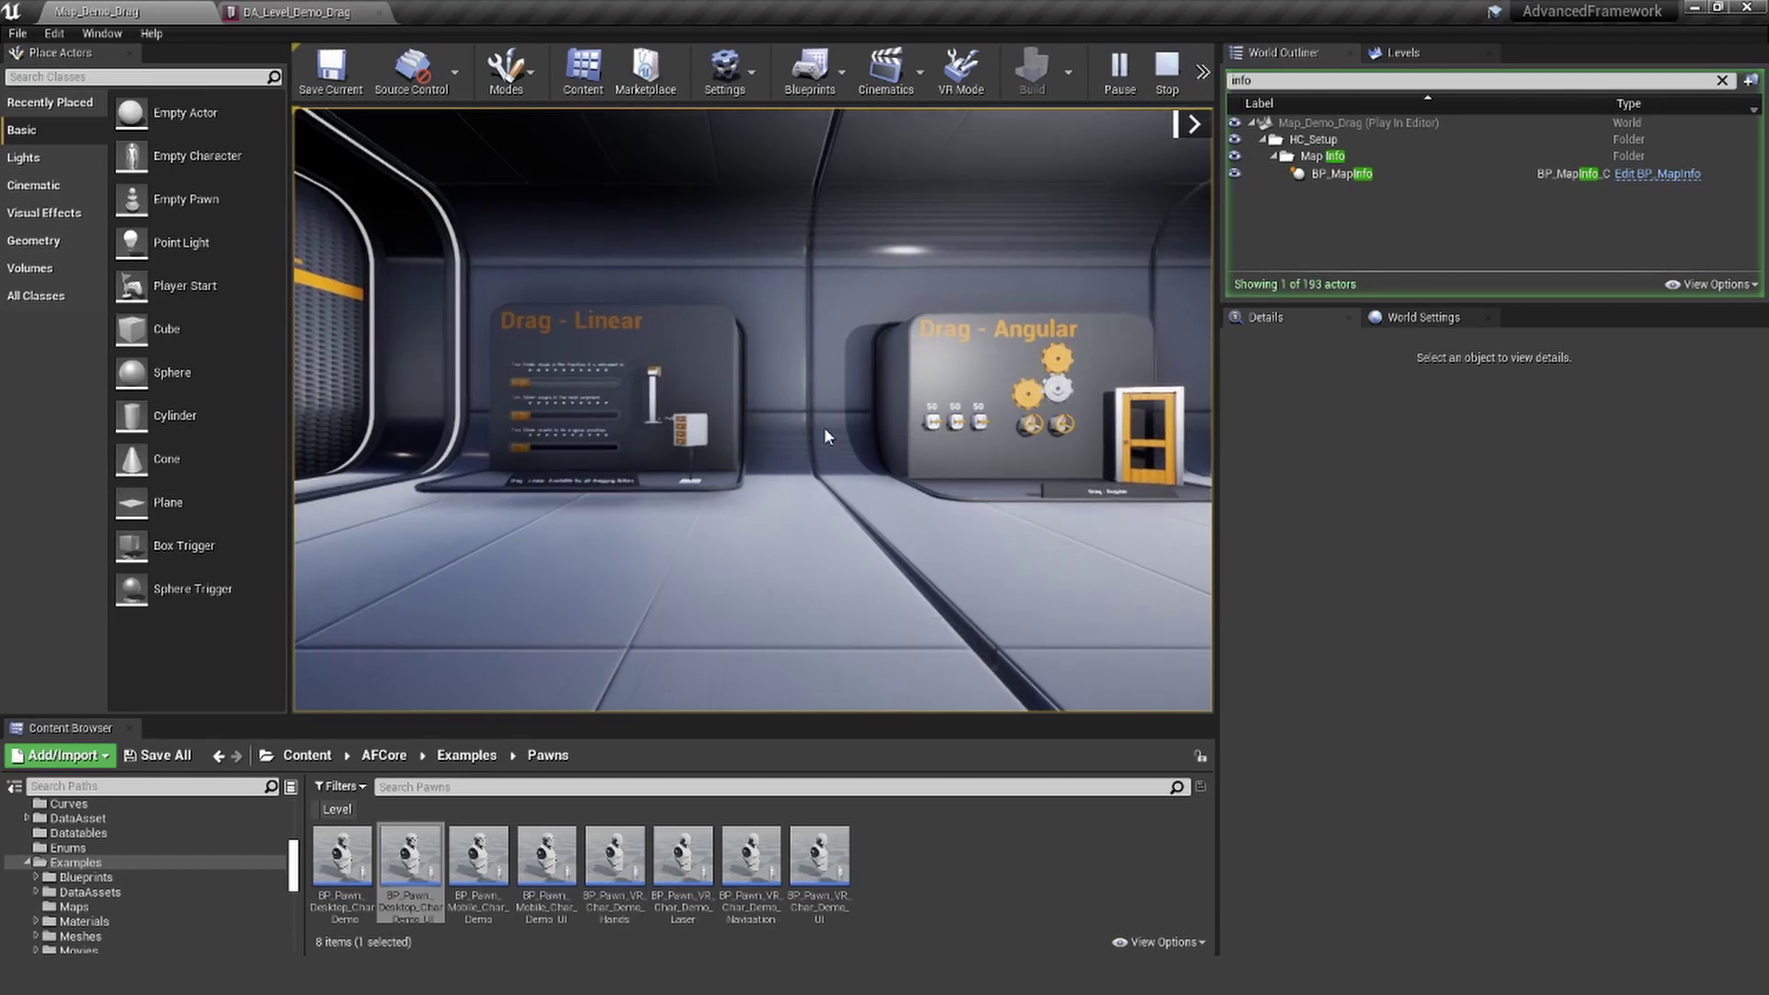
{"action": "right_click_drag", "start_coordinate": [823, 427], "coordinate": [755, 495]}
{"action": "key", "text": "w"}
{"action": "key", "text": "w"}
{"action": "right_click_drag", "start_coordinate": [403, 249], "coordinate": [677, 507]}
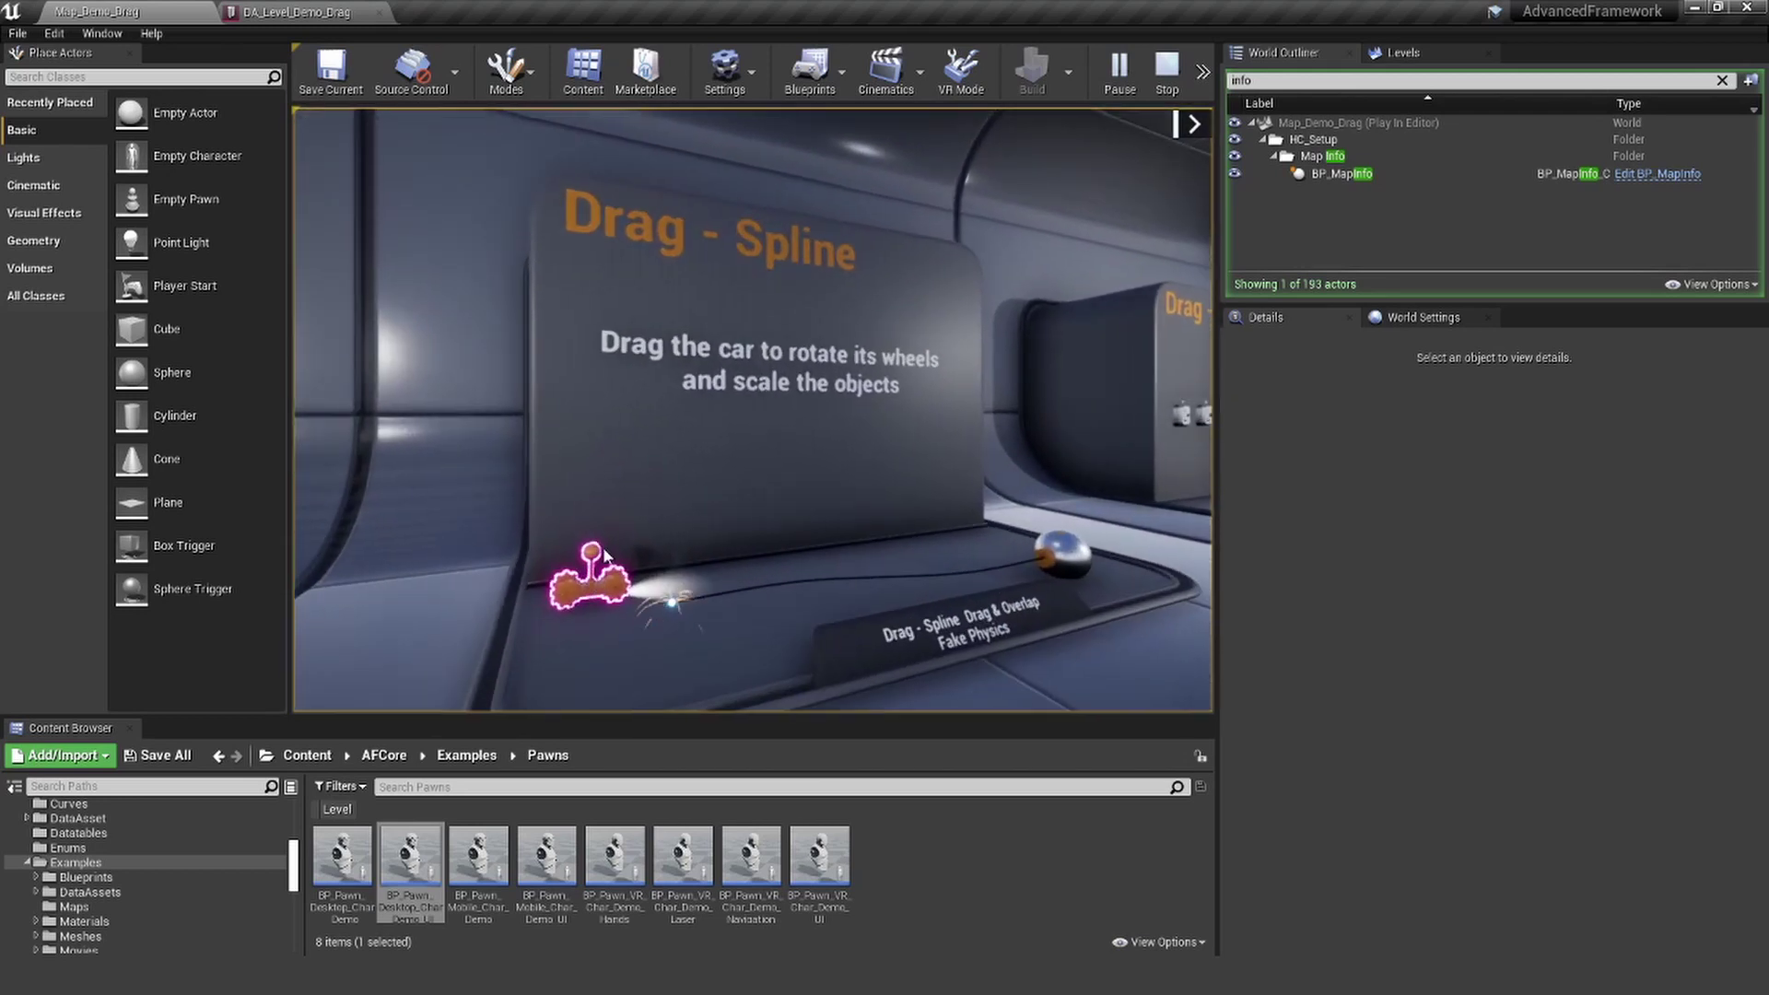
{"action": "right_click_drag", "start_coordinate": [599, 553], "coordinate": [629, 505]}
{"action": "key", "text": "Right"}
{"action": "key", "text": "w"}
{"action": "key", "text": "w"}
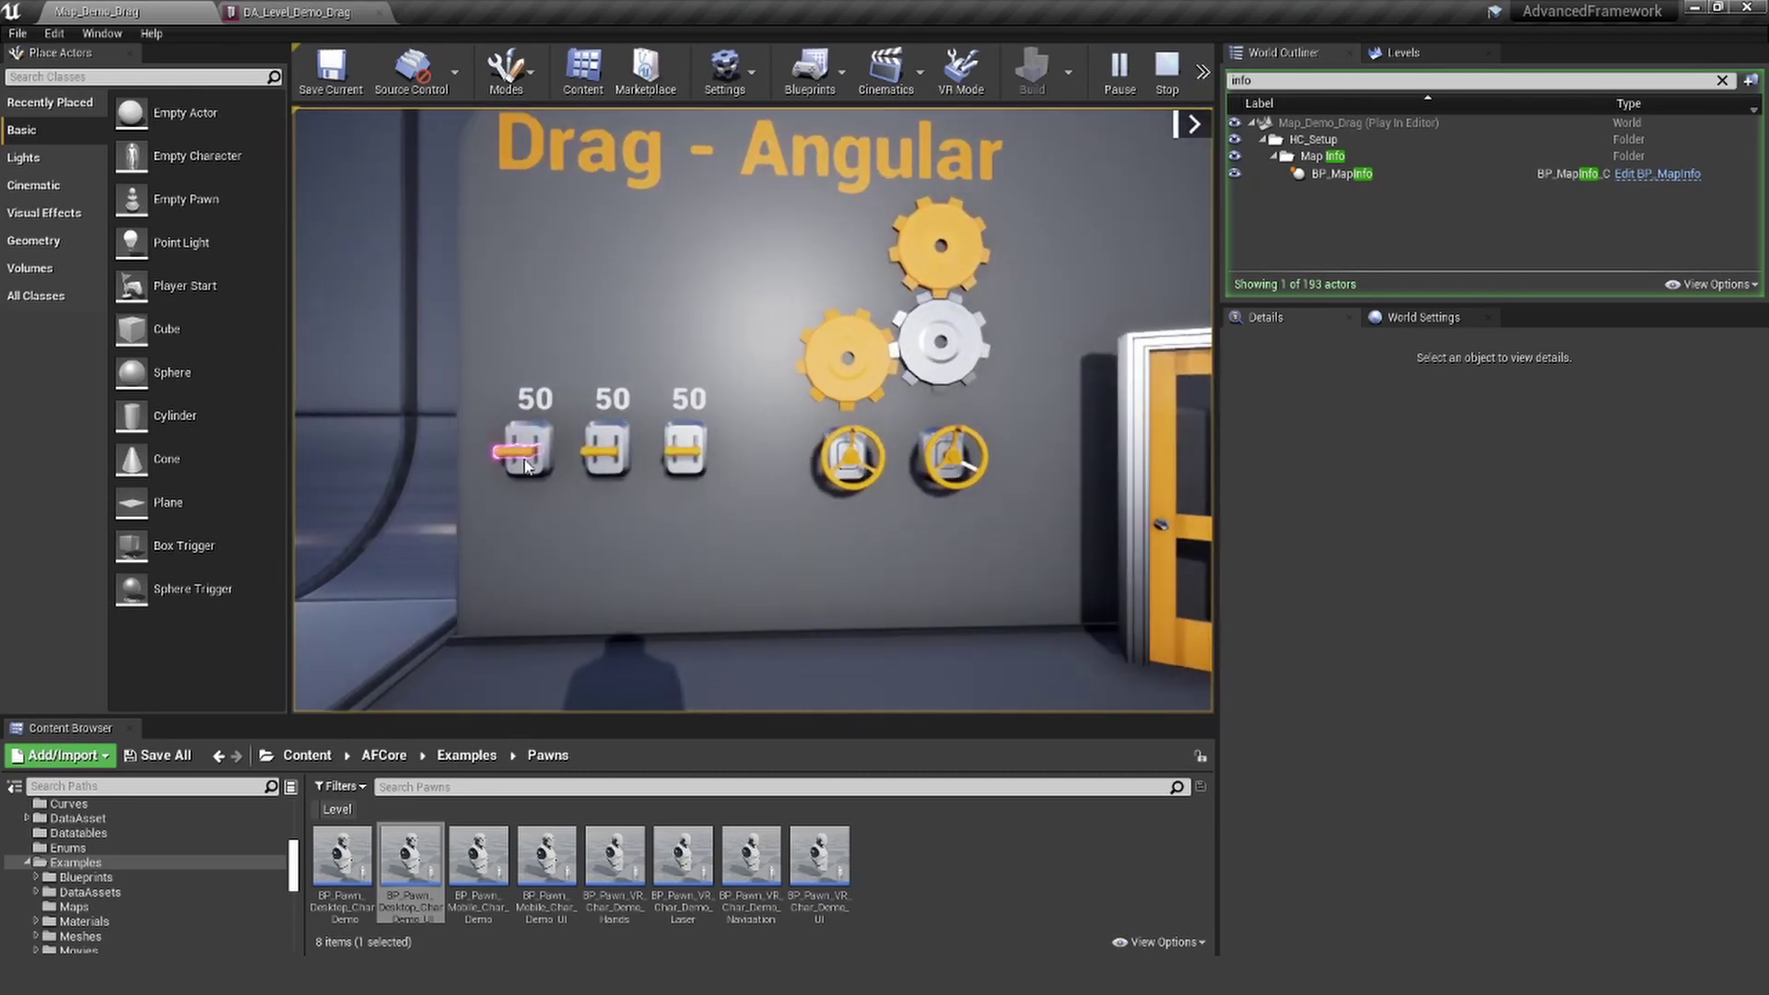
{"action": "key", "text": "s"}
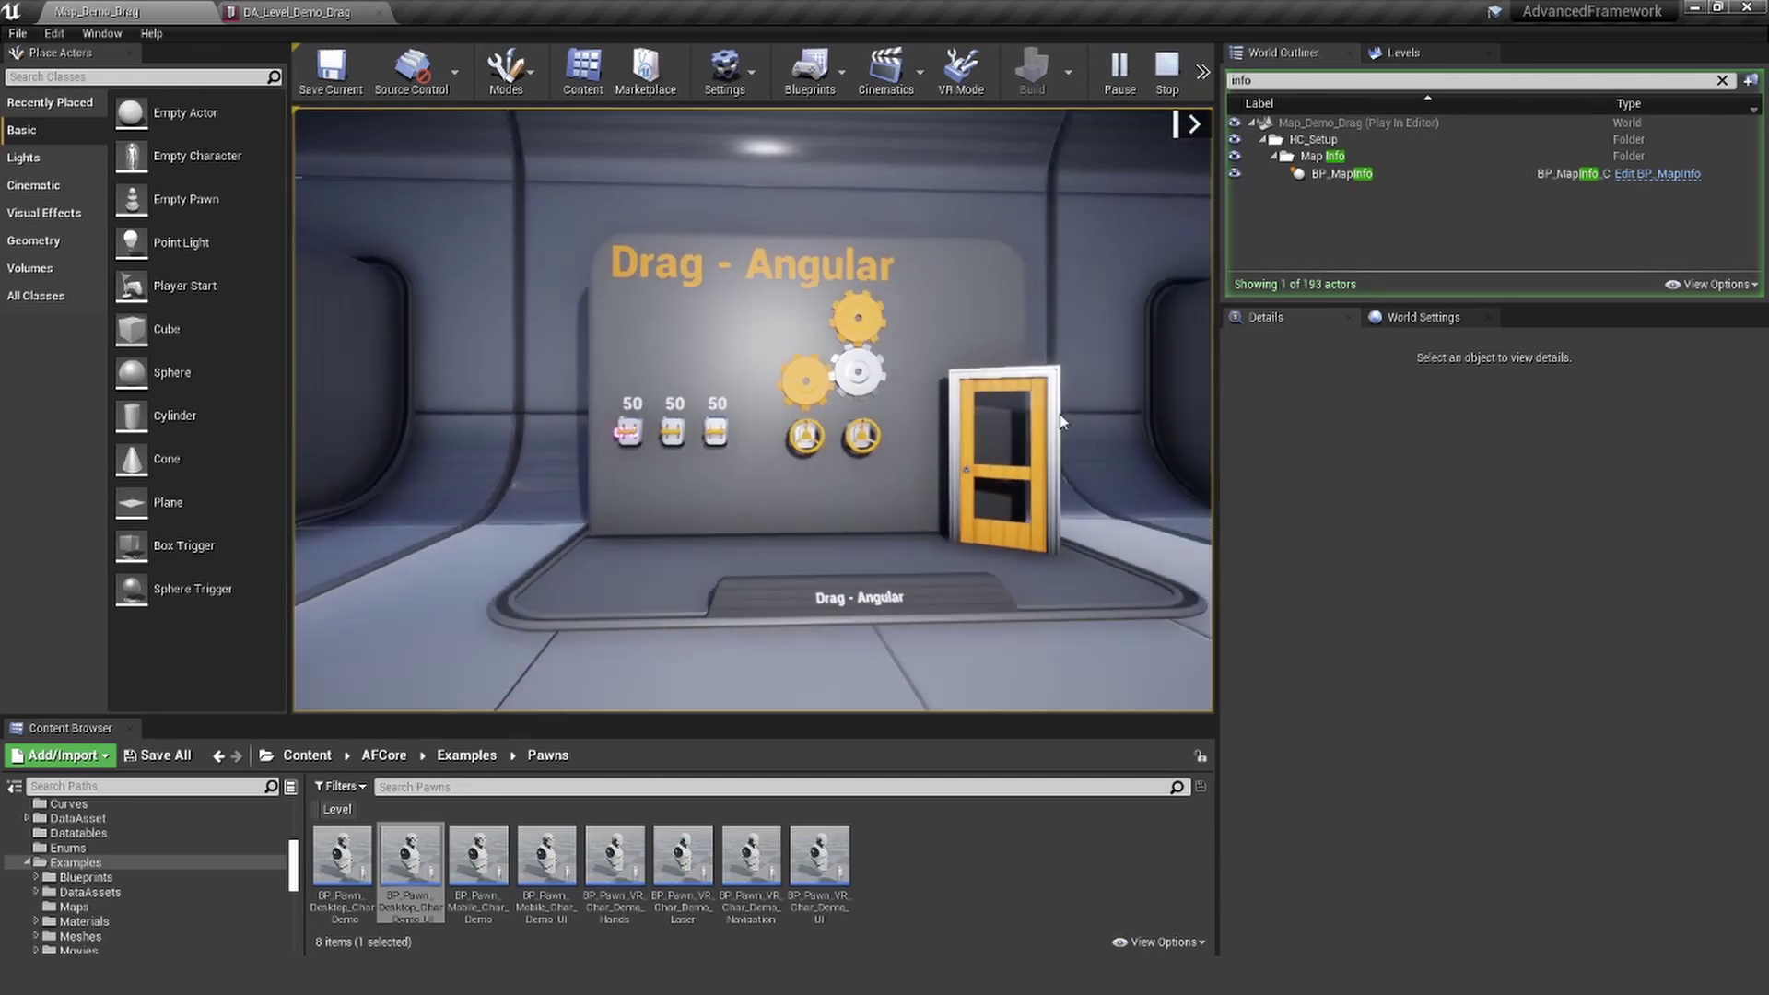
- Test the Drag - Linear station by moving its snapping and stay-in-position sliders and pulling open a drawer
{"action": "key", "text": "Left"}
{"action": "key", "text": "Left"}
{"action": "key", "text": "w"}
{"action": "key", "text": "Left"}
{"action": "key", "text": "s"}
{"action": "right_click_drag", "start_coordinate": [788, 448], "coordinate": [590, 439]}
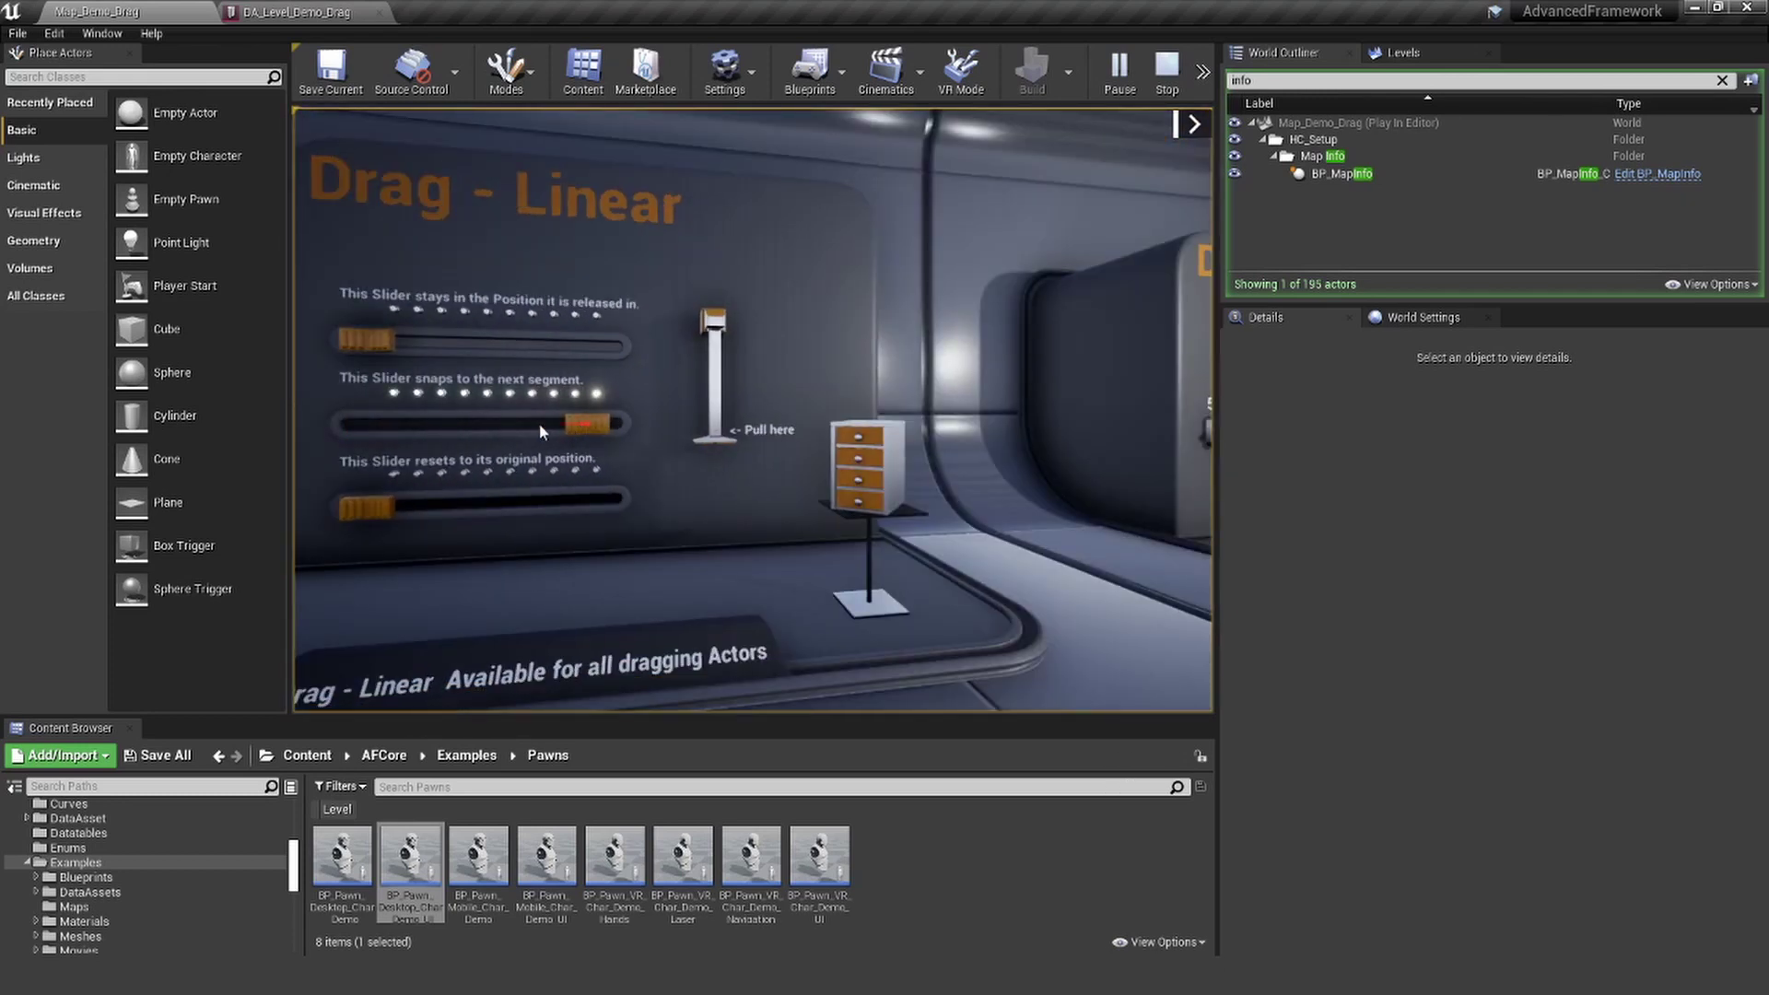
{"action": "left_click_drag", "start_coordinate": [541, 430], "coordinate": [606, 436]}
{"action": "left_click_drag", "start_coordinate": [770, 537], "coordinate": [751, 539]}
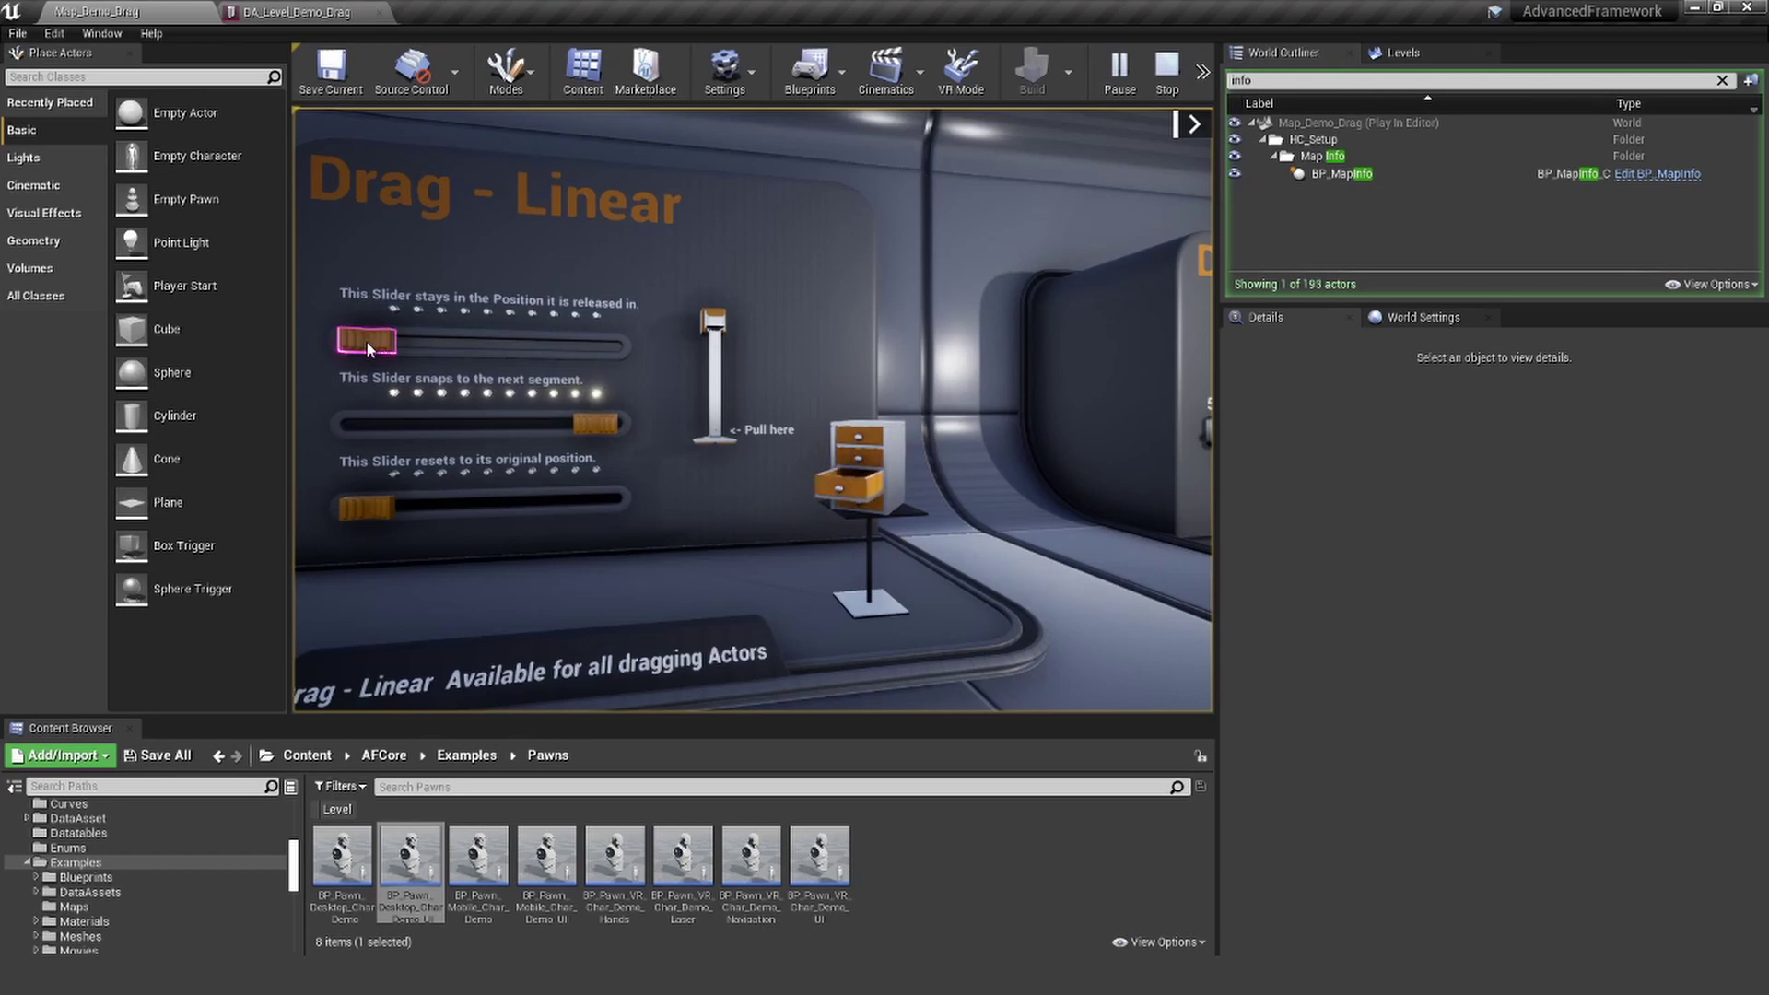
{"action": "left_click_drag", "start_coordinate": [367, 341], "coordinate": [503, 345]}
- Try a lever and a handwheel at the Drag - Angular station, and walk on to the Drag - Spline station
{"action": "right_click_drag", "start_coordinate": [406, 340], "coordinate": [662, 406]}
{"action": "key", "text": "Up"}
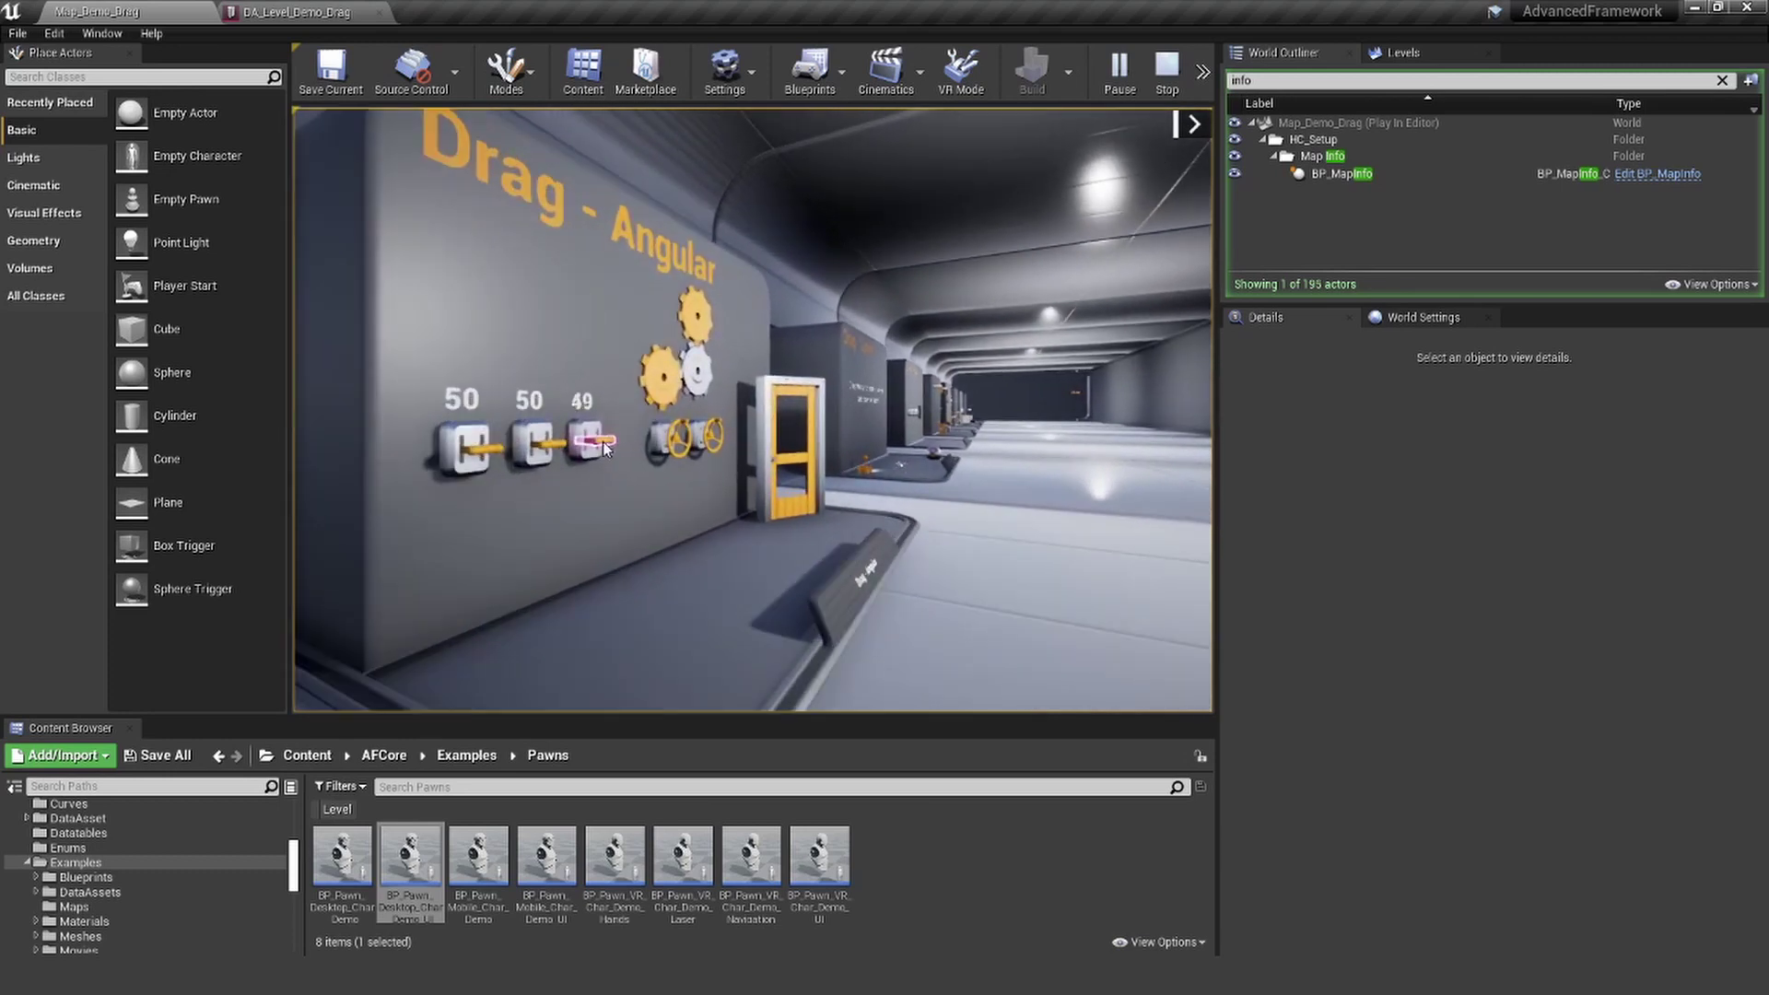
{"action": "key", "text": "Up"}
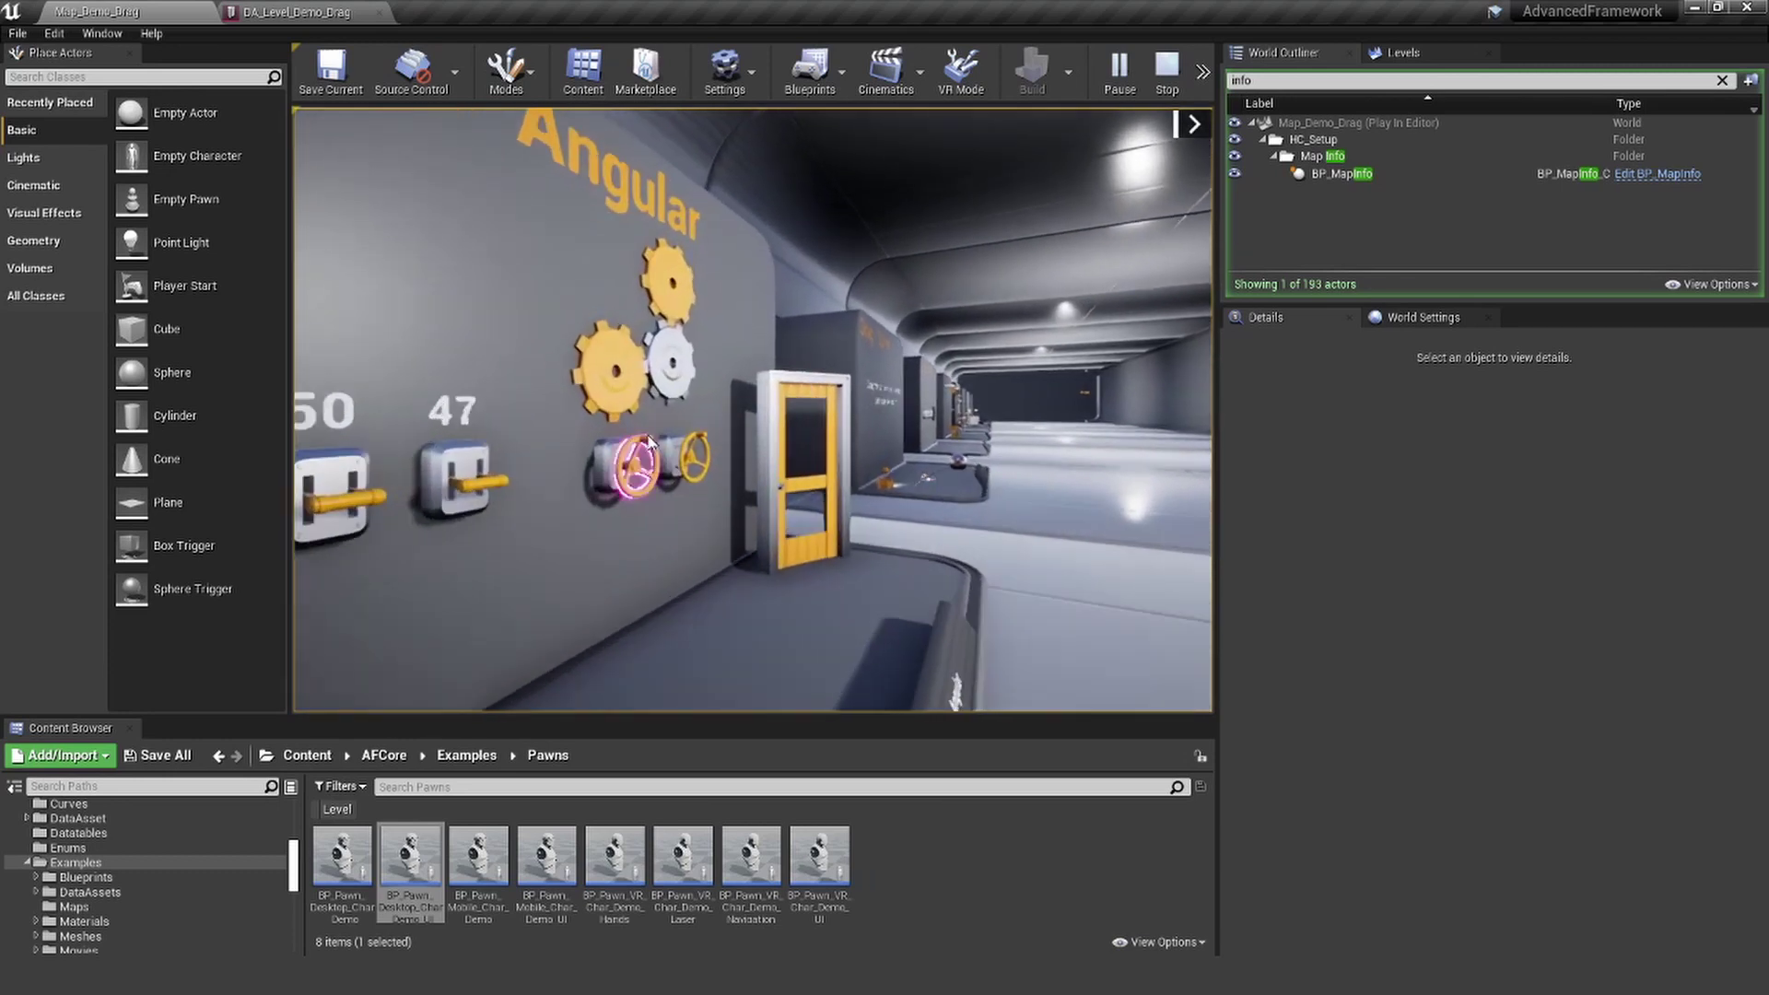
{"action": "left_click_drag", "start_coordinate": [648, 438], "coordinate": [555, 422]}
{"action": "right_click_drag", "start_coordinate": [555, 422], "coordinate": [611, 483]}
{"action": "key", "text": "w"}
{"action": "left_click_drag", "start_coordinate": [668, 578], "coordinate": [694, 549]}
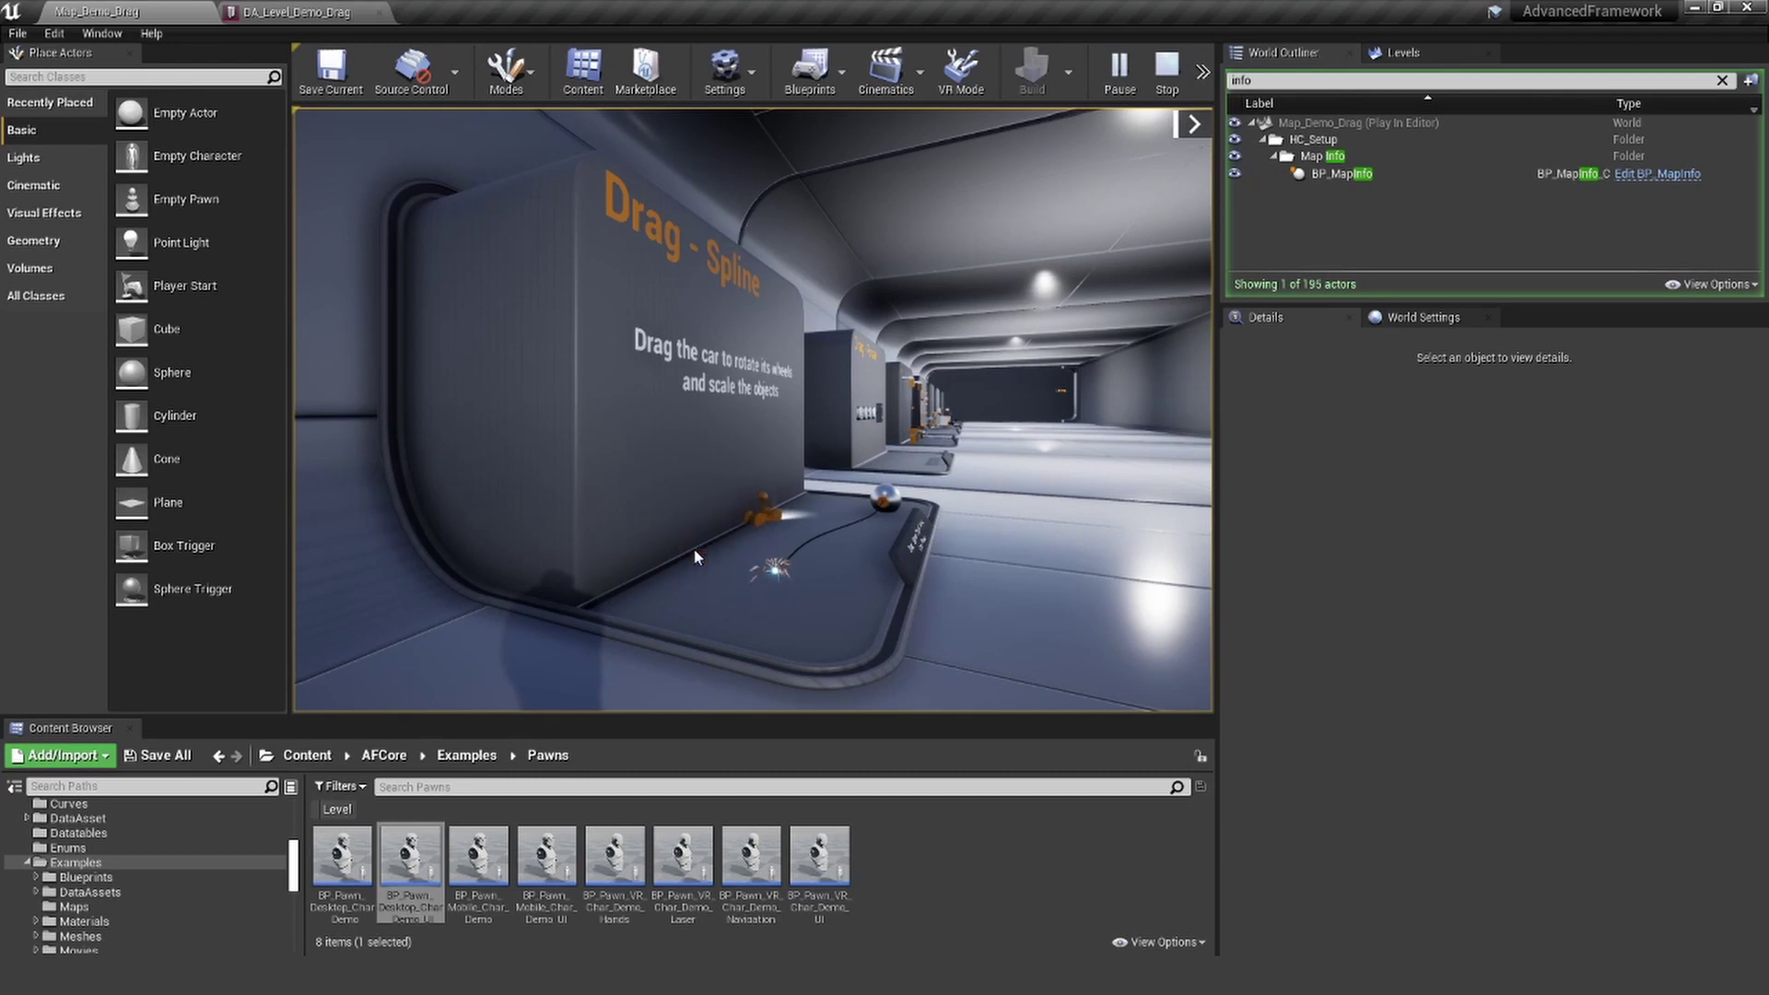
- Walk the character back past Drag - Angular to the Drag - Linear station
{"action": "key", "text": "s"}
{"action": "key", "text": "a"}
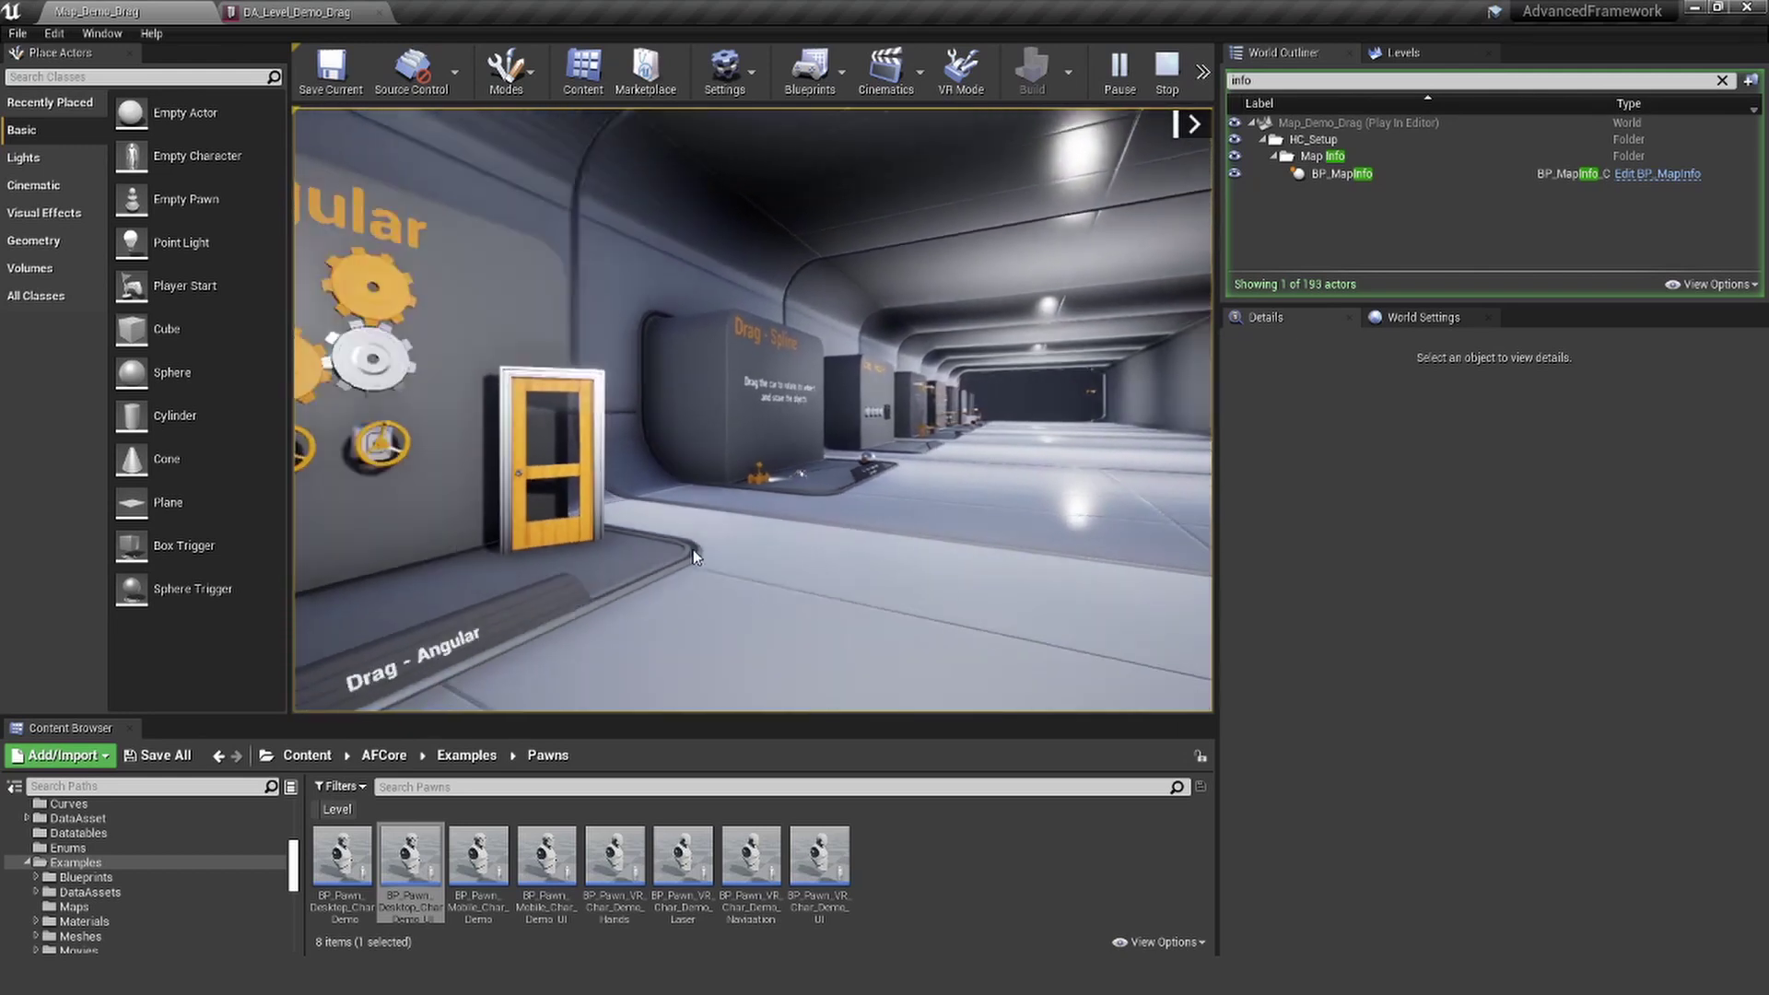
{"action": "key", "text": "w"}
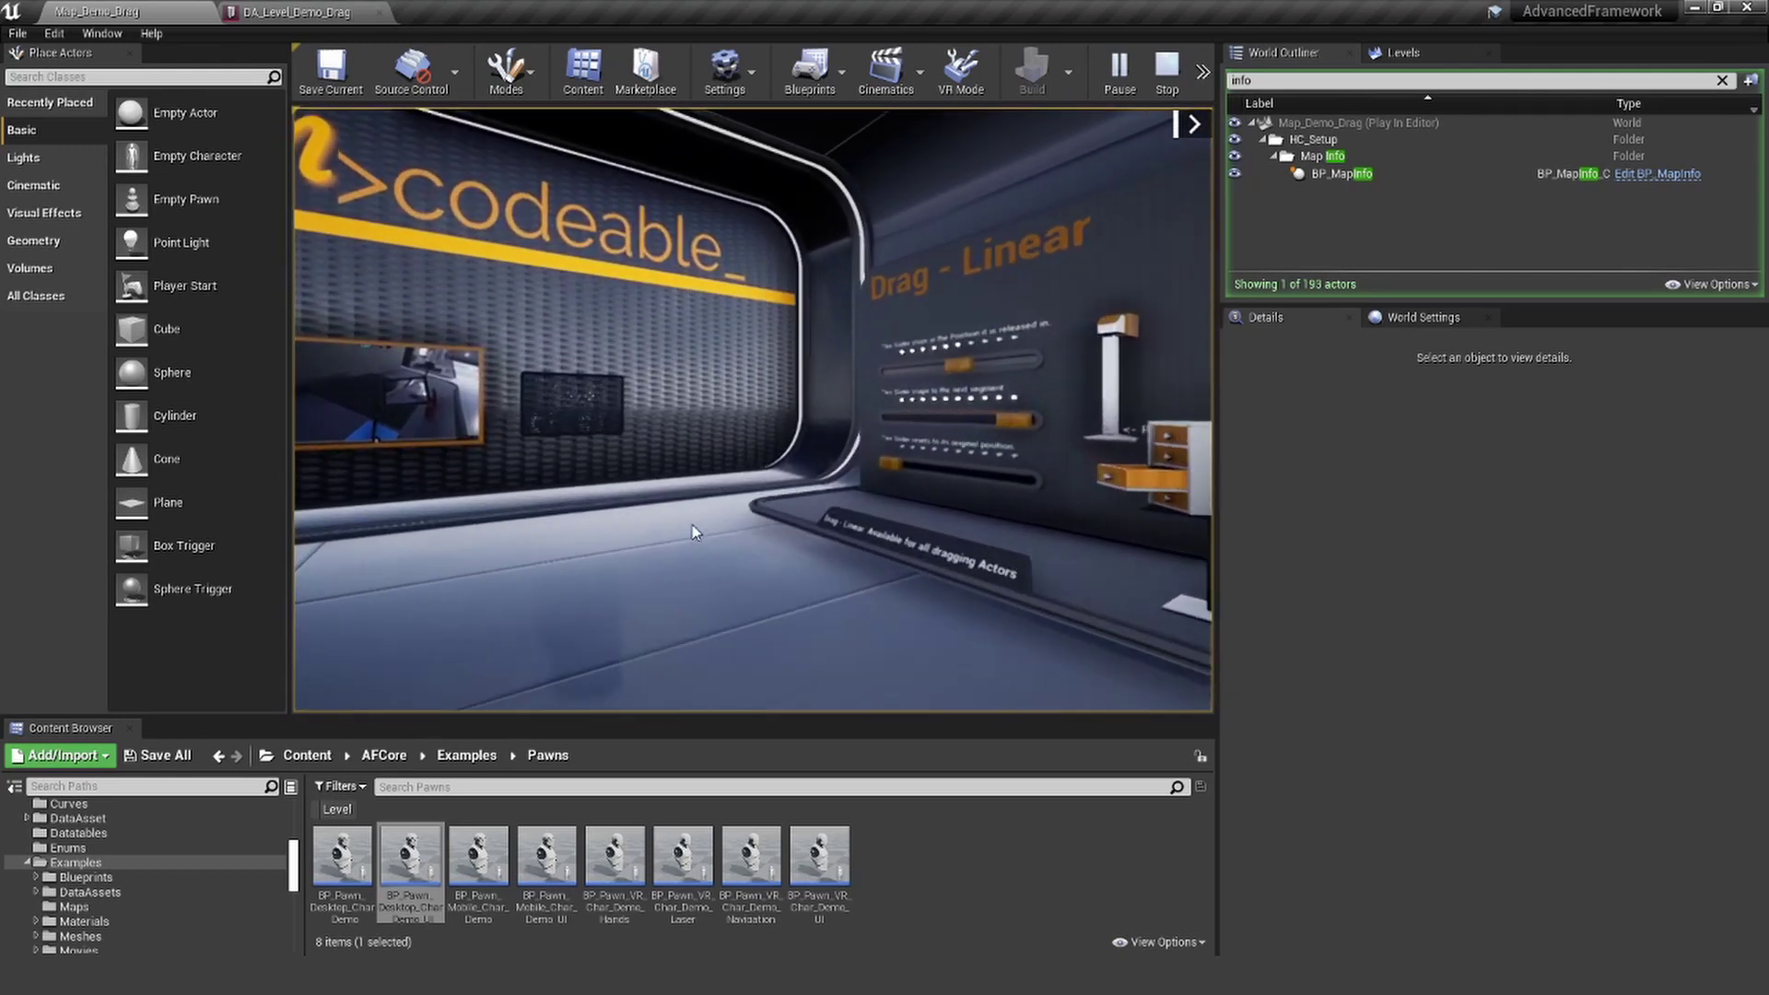
{"action": "right_click_drag", "start_coordinate": [693, 524], "coordinate": [691, 525]}
{"action": "key", "text": "s"}
{"action": "key", "text": "s"}
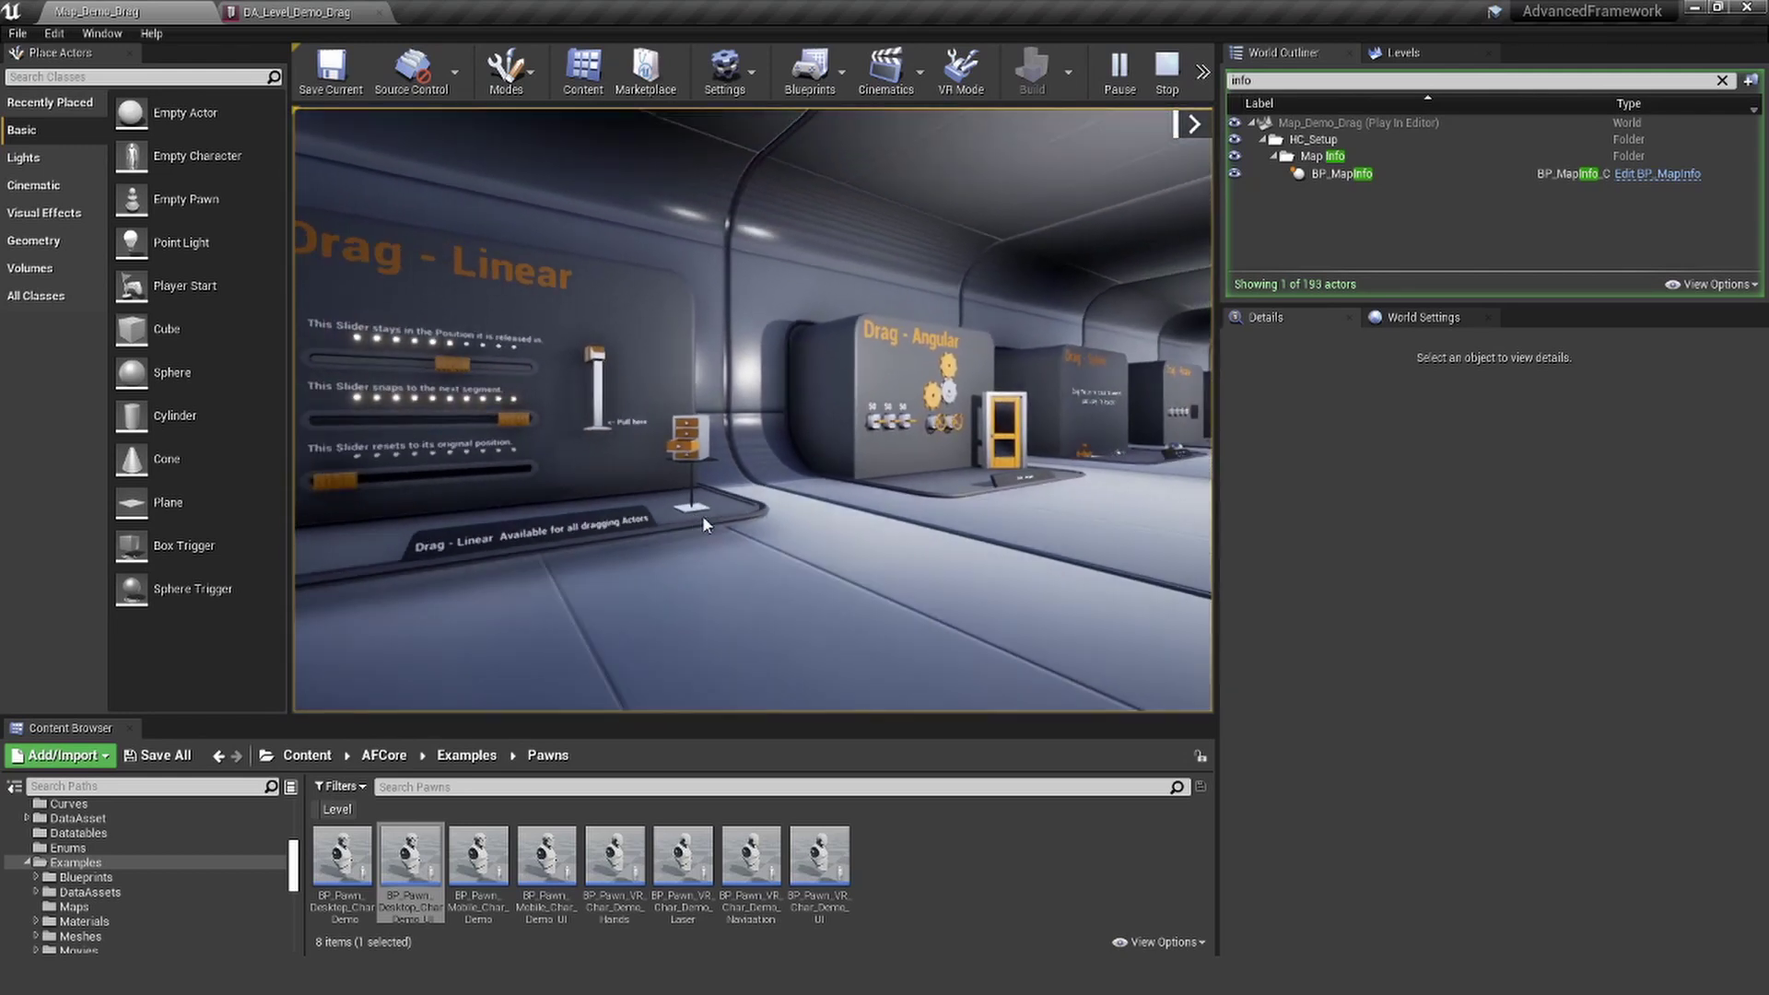
- Switch to aiming with the centre reticle, walk to the Drag - Spline station, and grab the car
{"action": "left_click", "coordinate": [705, 361]}
{"action": "key", "text": "w"}
{"action": "key", "text": "w"}
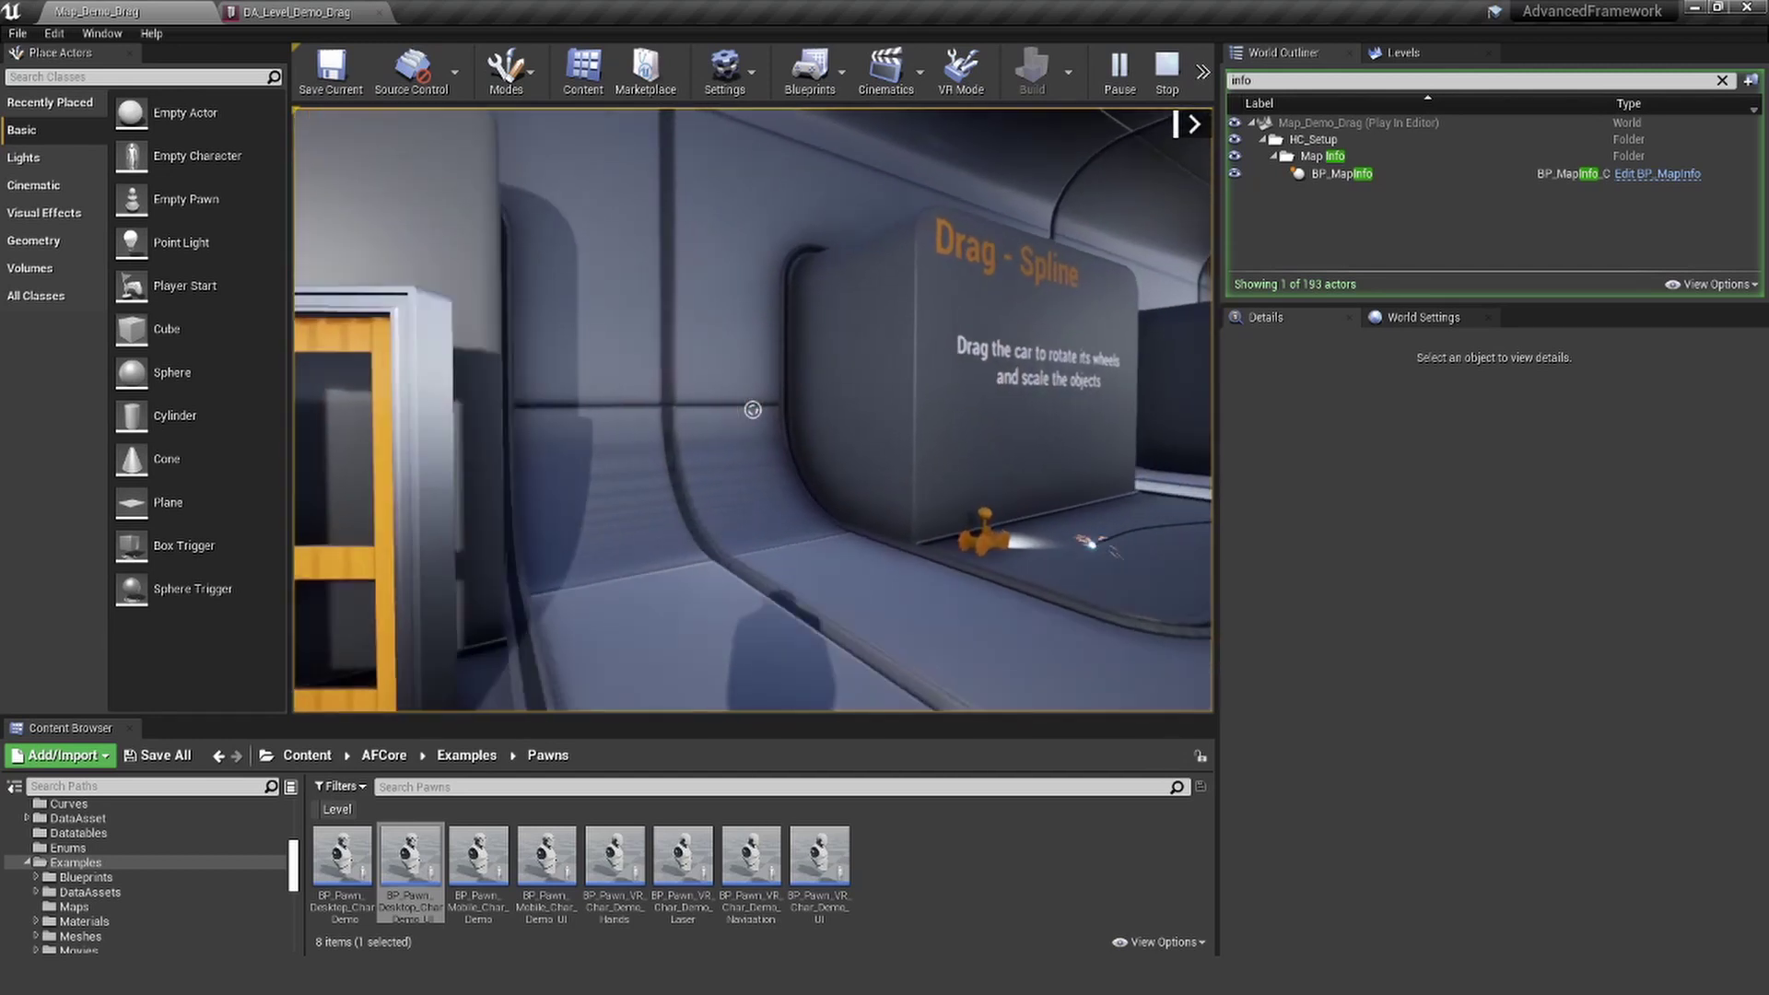
{"action": "key", "text": "w"}
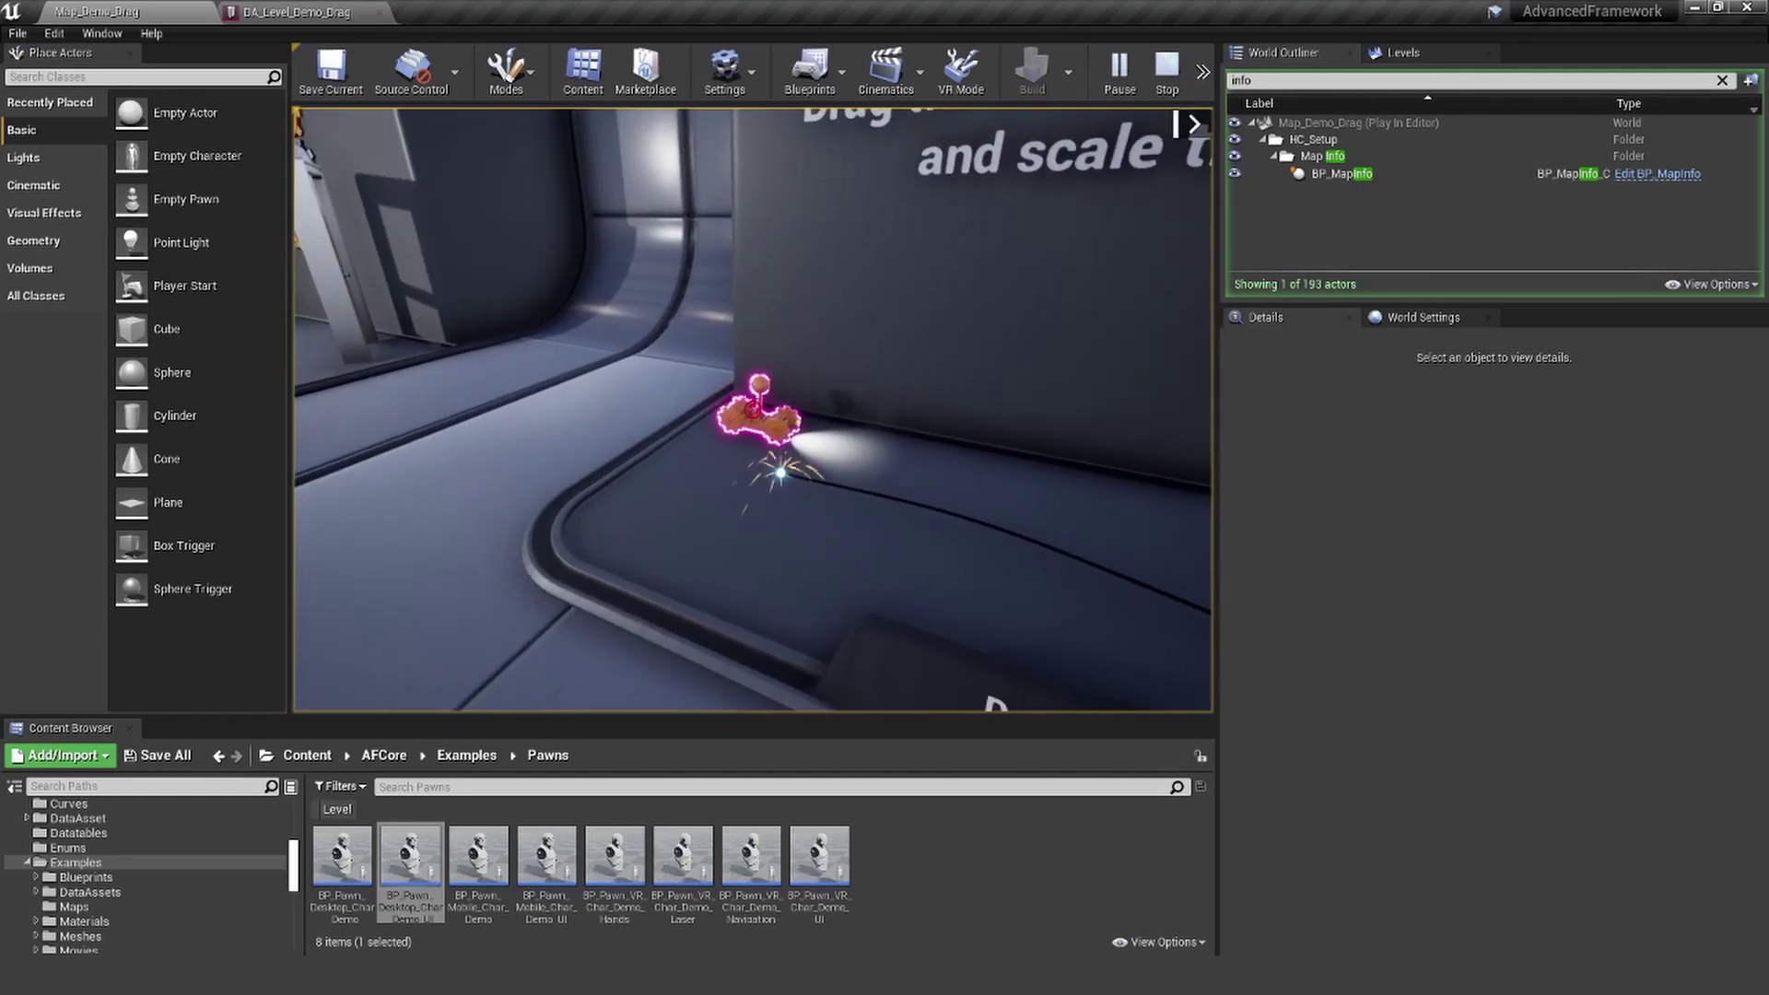
{"action": "left_click_drag", "start_coordinate": [753, 409], "coordinate": [753, 409]}
- Walk past the Drag - Rotate station and test the centre reticle on the Move & Rotate station
{"action": "key", "text": "s"}
{"action": "key", "text": "w"}
{"action": "key", "text": "w"}
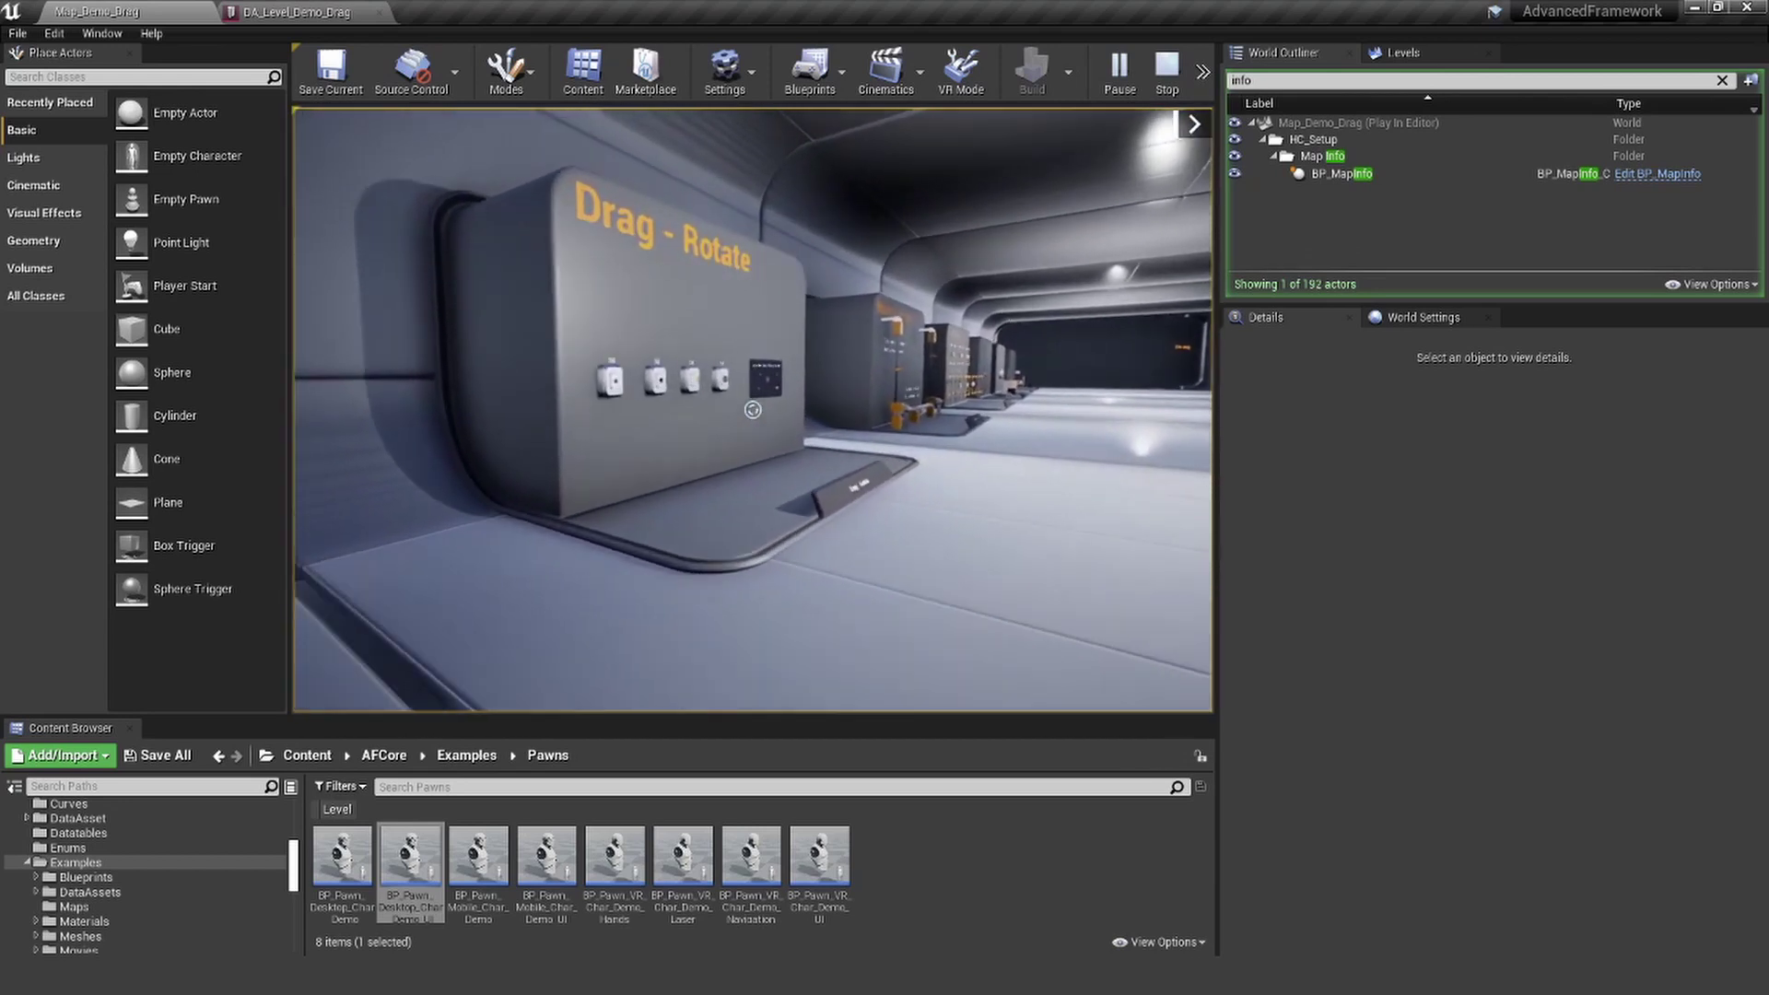
{"action": "key", "text": "w"}
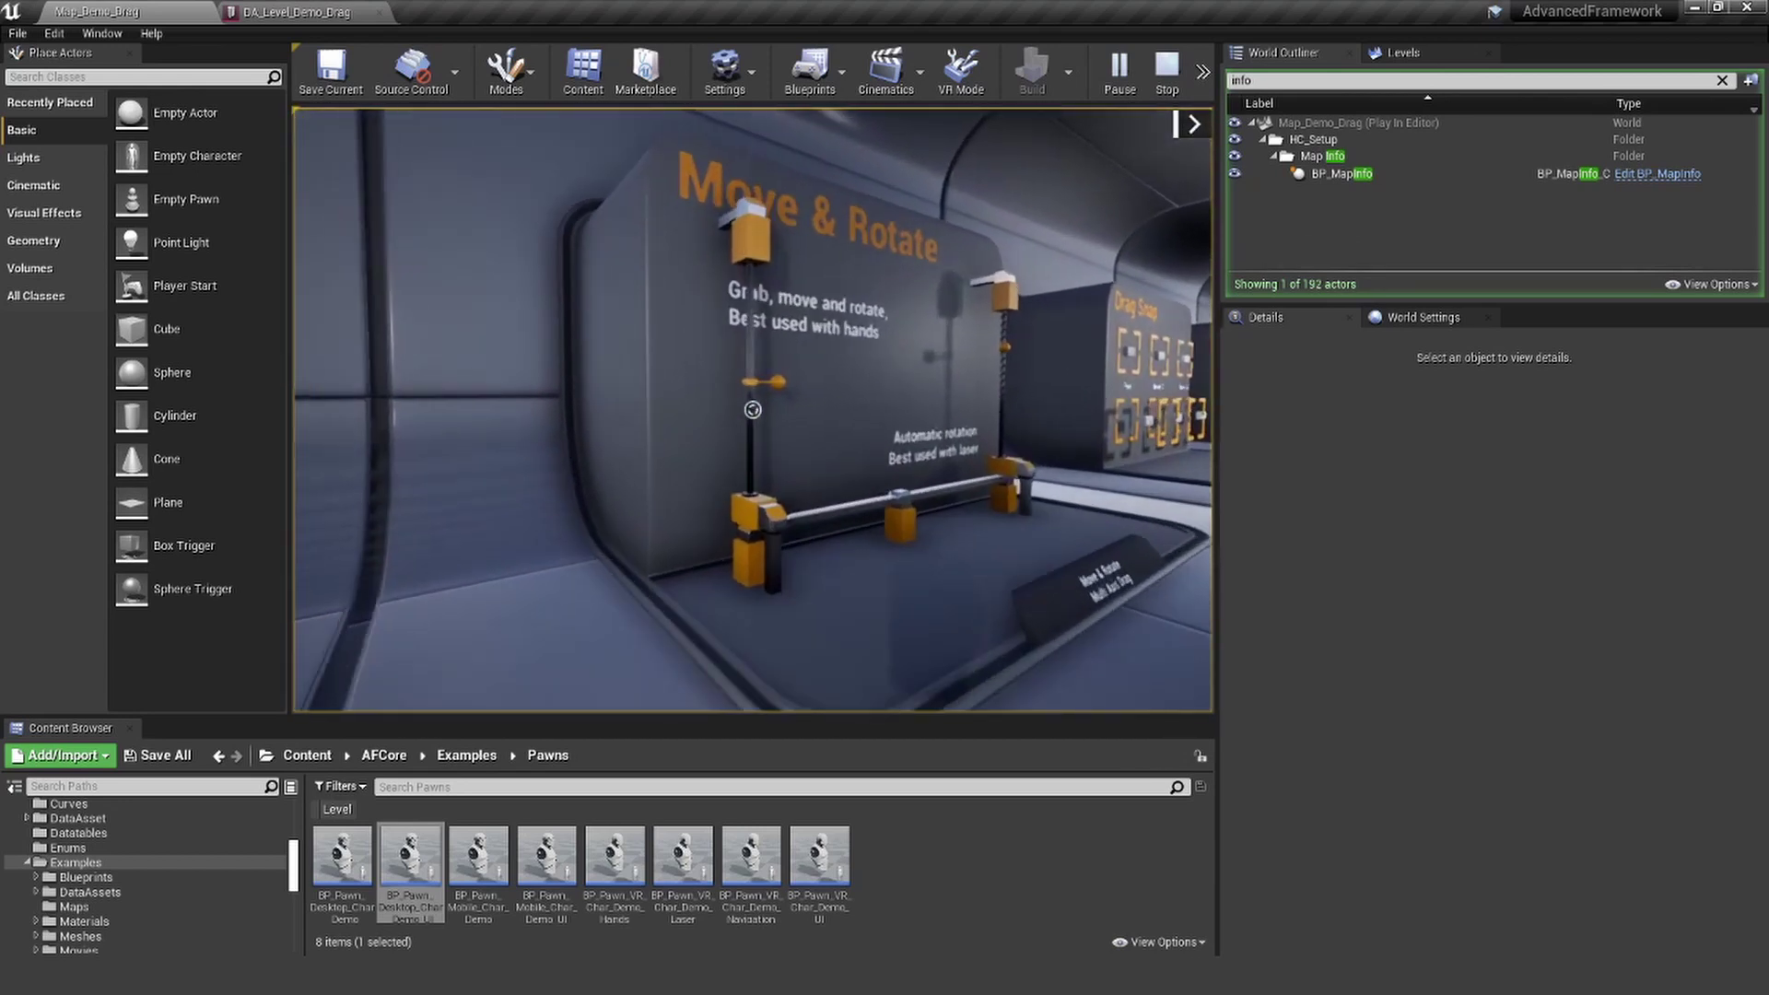
{"action": "key", "text": "s"}
{"action": "left_click_drag", "start_coordinate": [753, 409], "coordinate": [753, 410]}
{"action": "key", "text": "w"}
{"action": "key", "text": "s"}
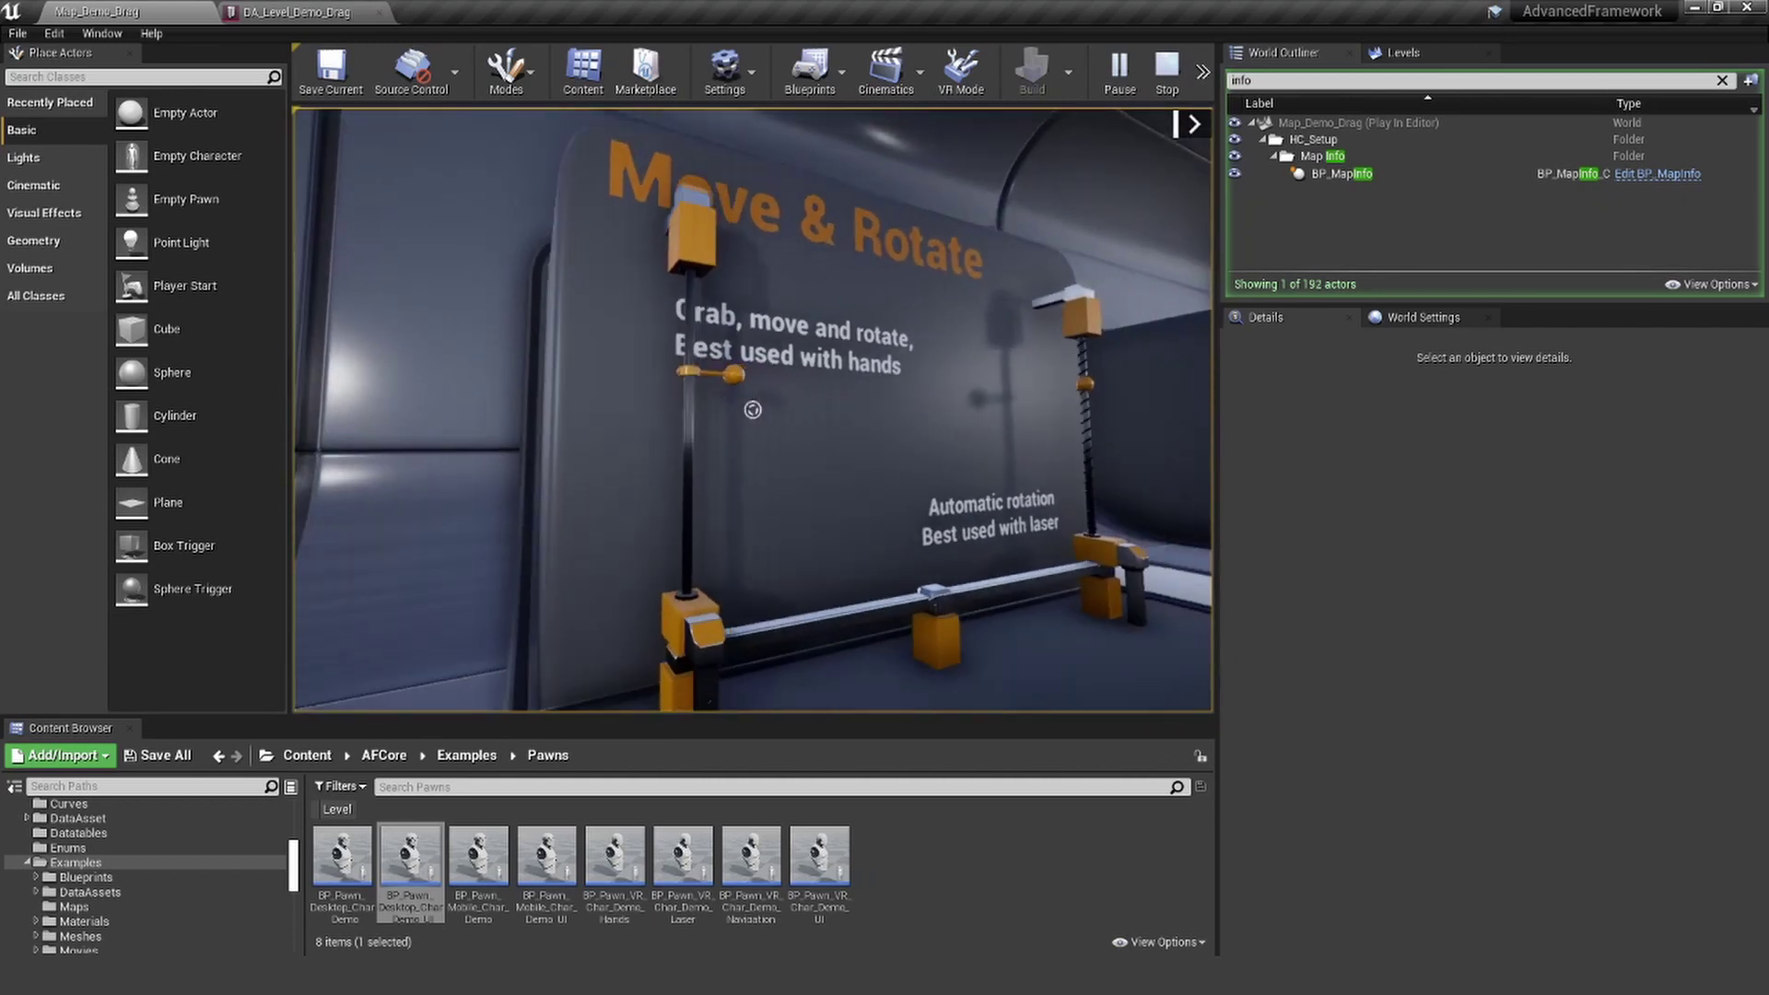
- At the Drag Snap station, move the lower Free and Reset X blocks away from their starting positions
{"action": "key", "text": "w"}
{"action": "key", "text": "w"}
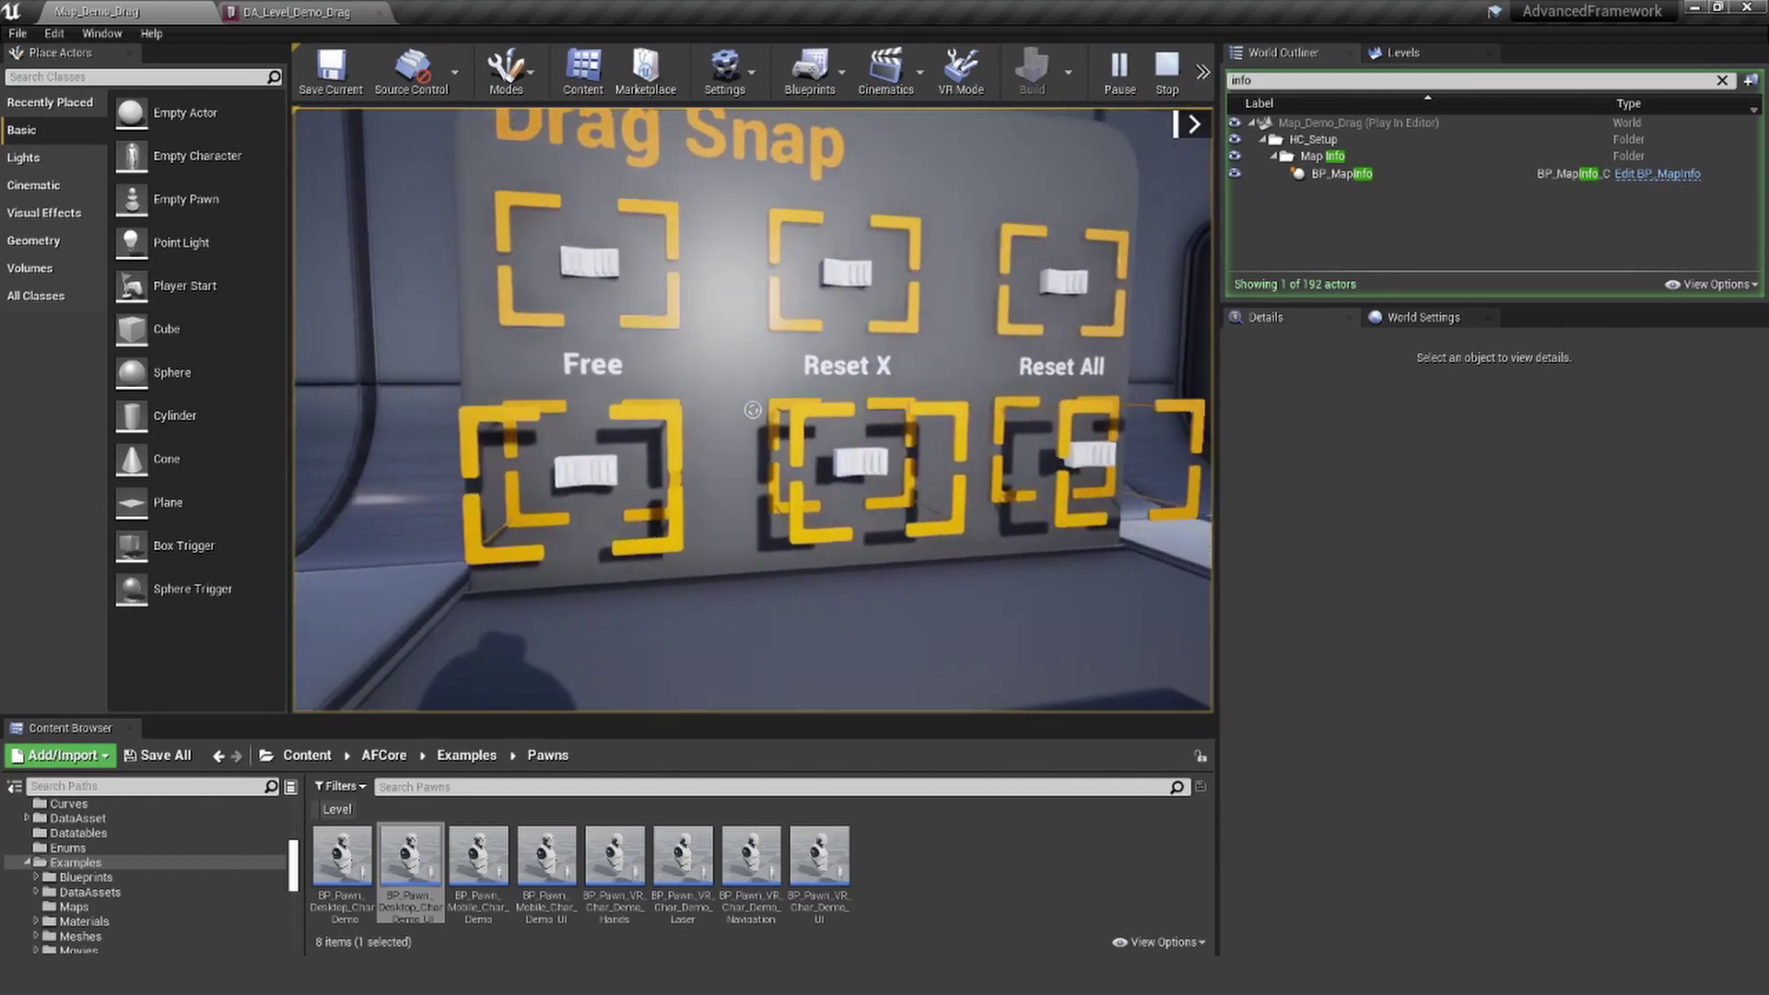
{"action": "key", "text": "s"}
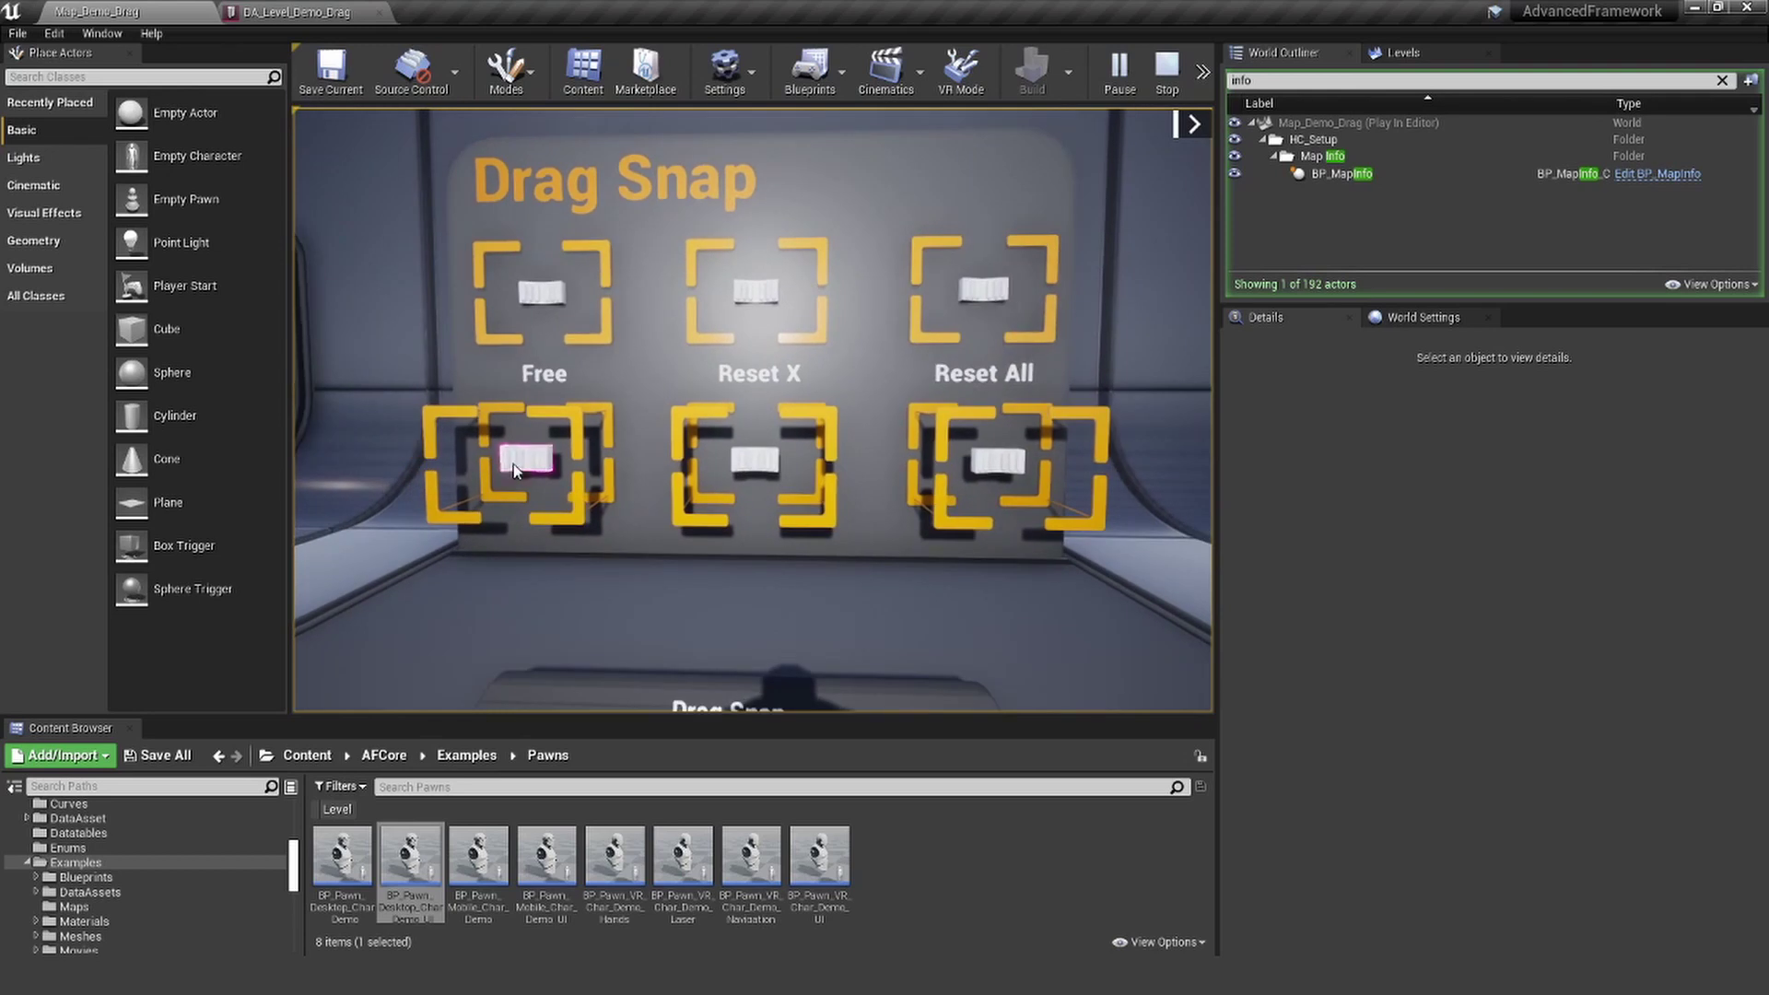
{"action": "left_click_drag", "start_coordinate": [514, 470], "coordinate": [448, 523]}
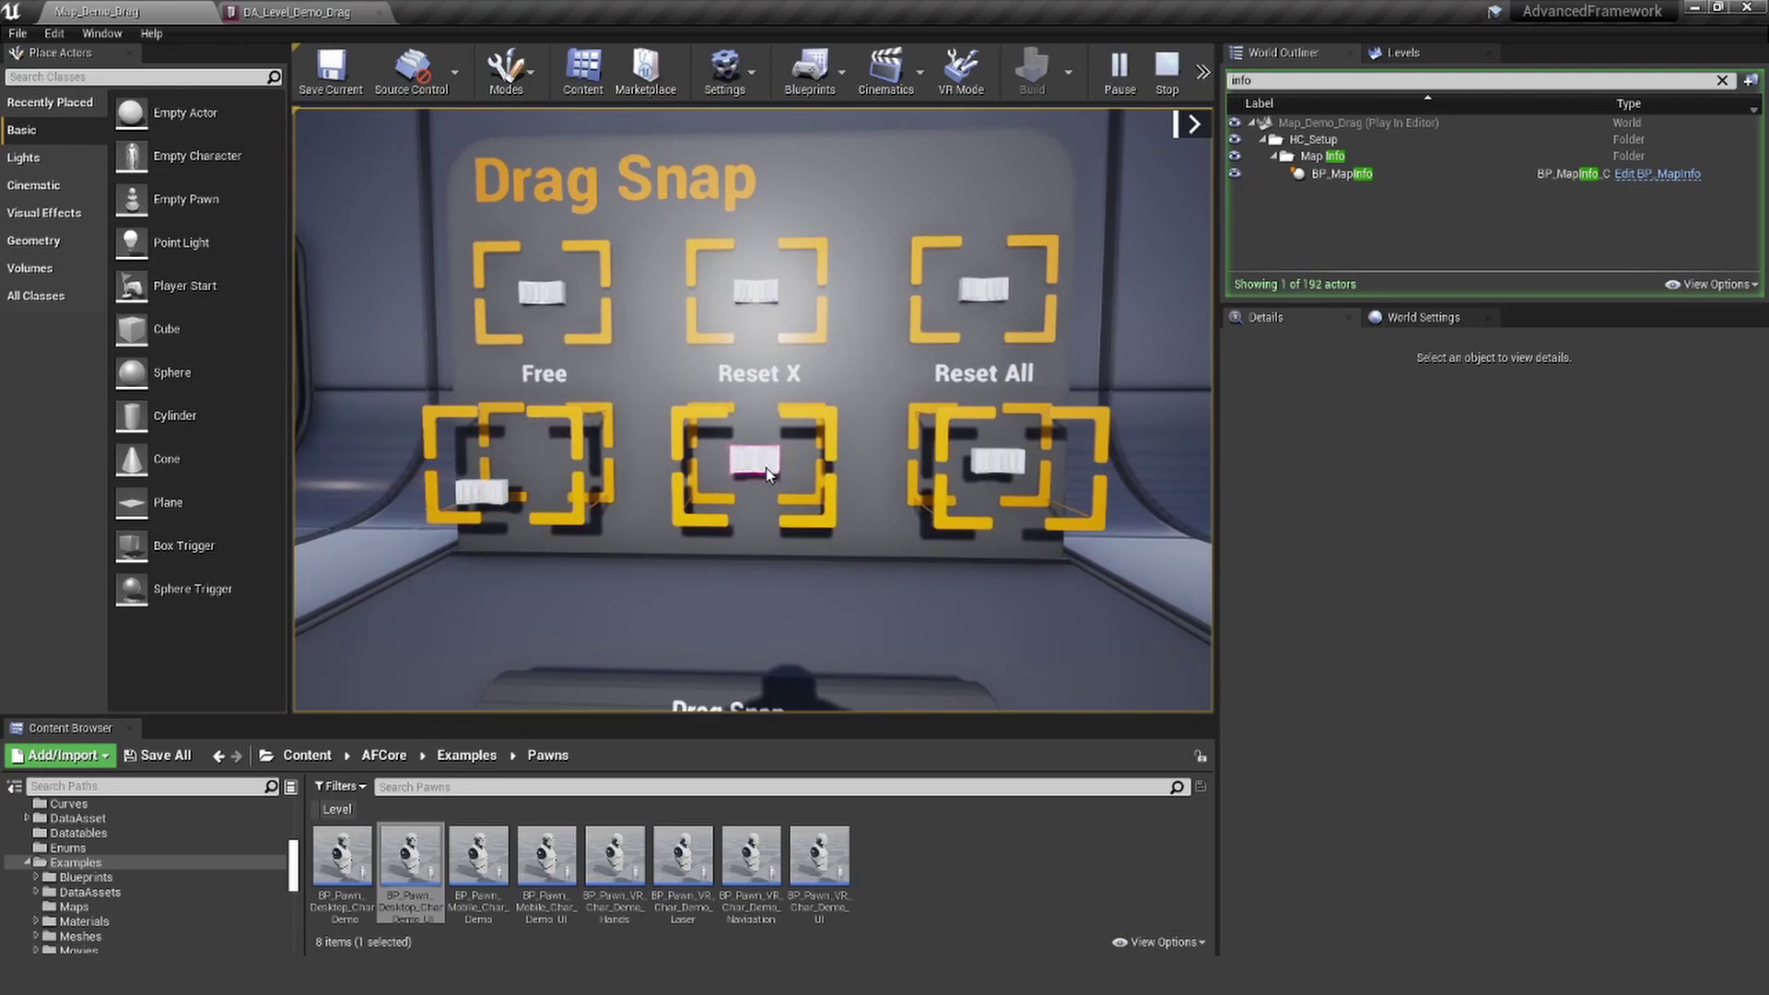
{"action": "left_click_drag", "start_coordinate": [766, 475], "coordinate": [824, 487]}
- Grab the cube at the Drag Overlap station, adjust its holding distance, and drop it at the Physics Latch station
{"action": "key", "text": "s"}
{"action": "right_click_drag", "start_coordinate": [824, 487], "coordinate": [783, 467]}
{"action": "key", "text": "w"}
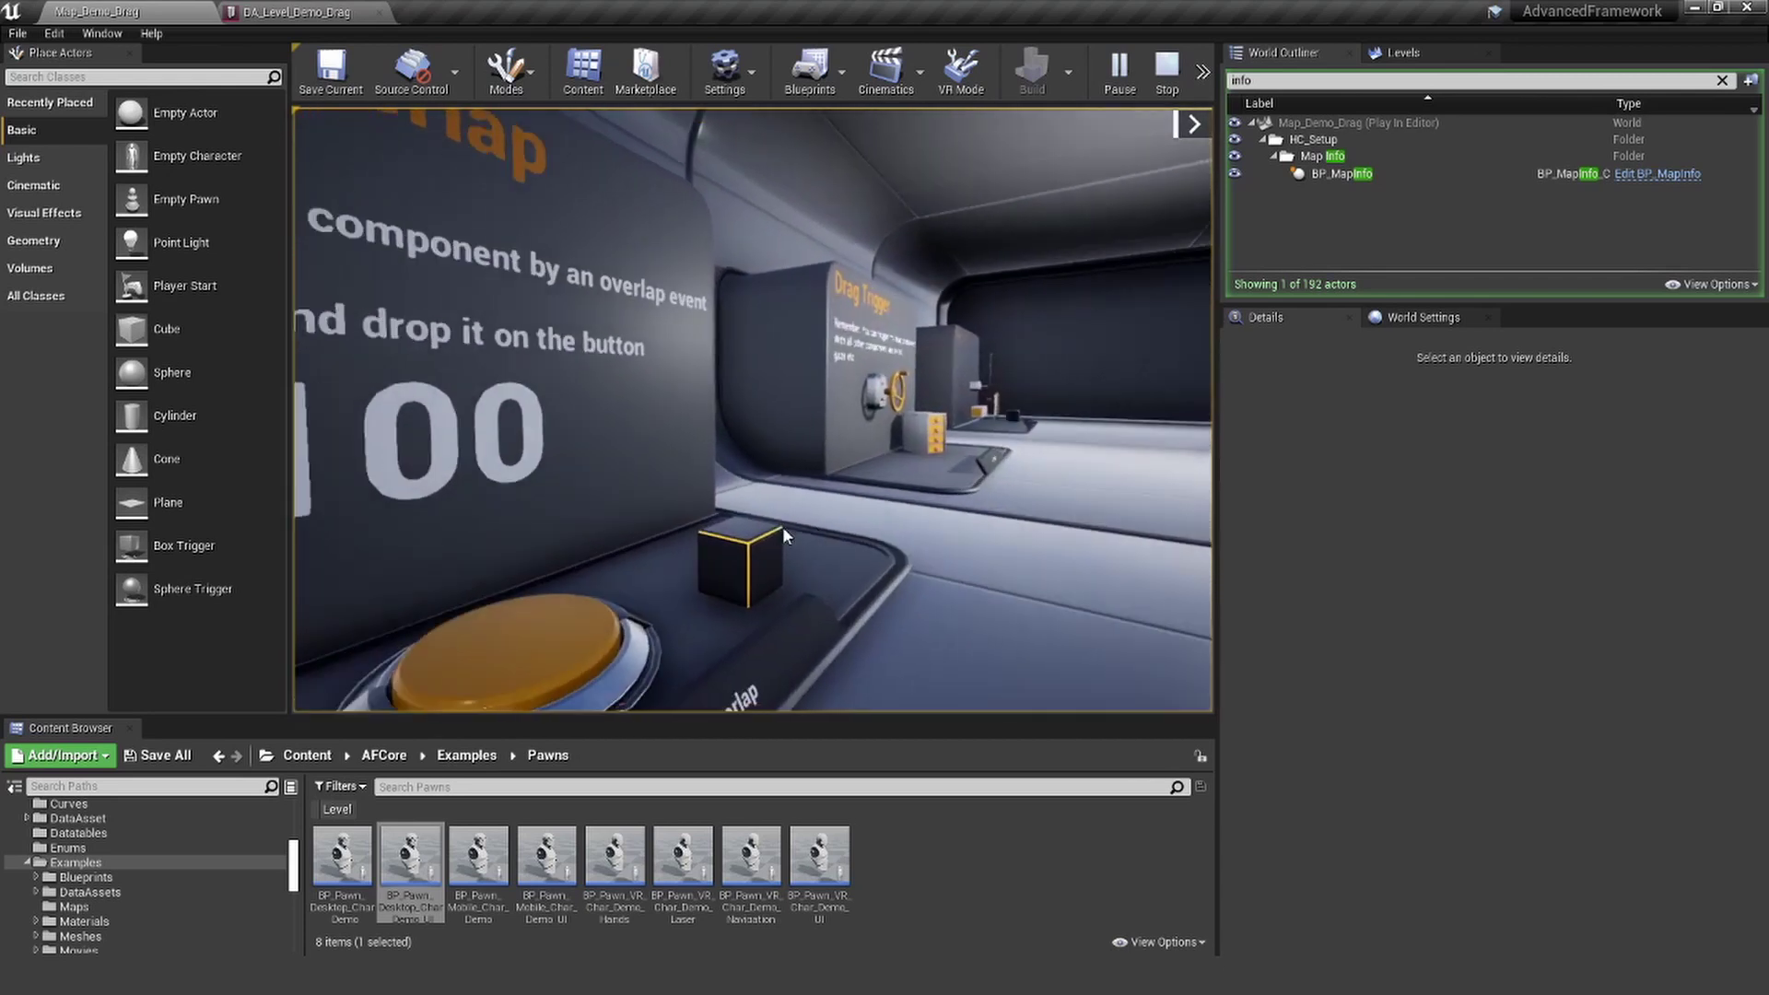
{"action": "key", "text": "s"}
{"action": "right_click_drag", "start_coordinate": [786, 540], "coordinate": [814, 616]}
{"action": "left_click_drag", "start_coordinate": [753, 409], "coordinate": [753, 409]}
{"action": "scroll", "coordinate": [753, 409], "scroll_direction": "up", "scroll_amount": 2}
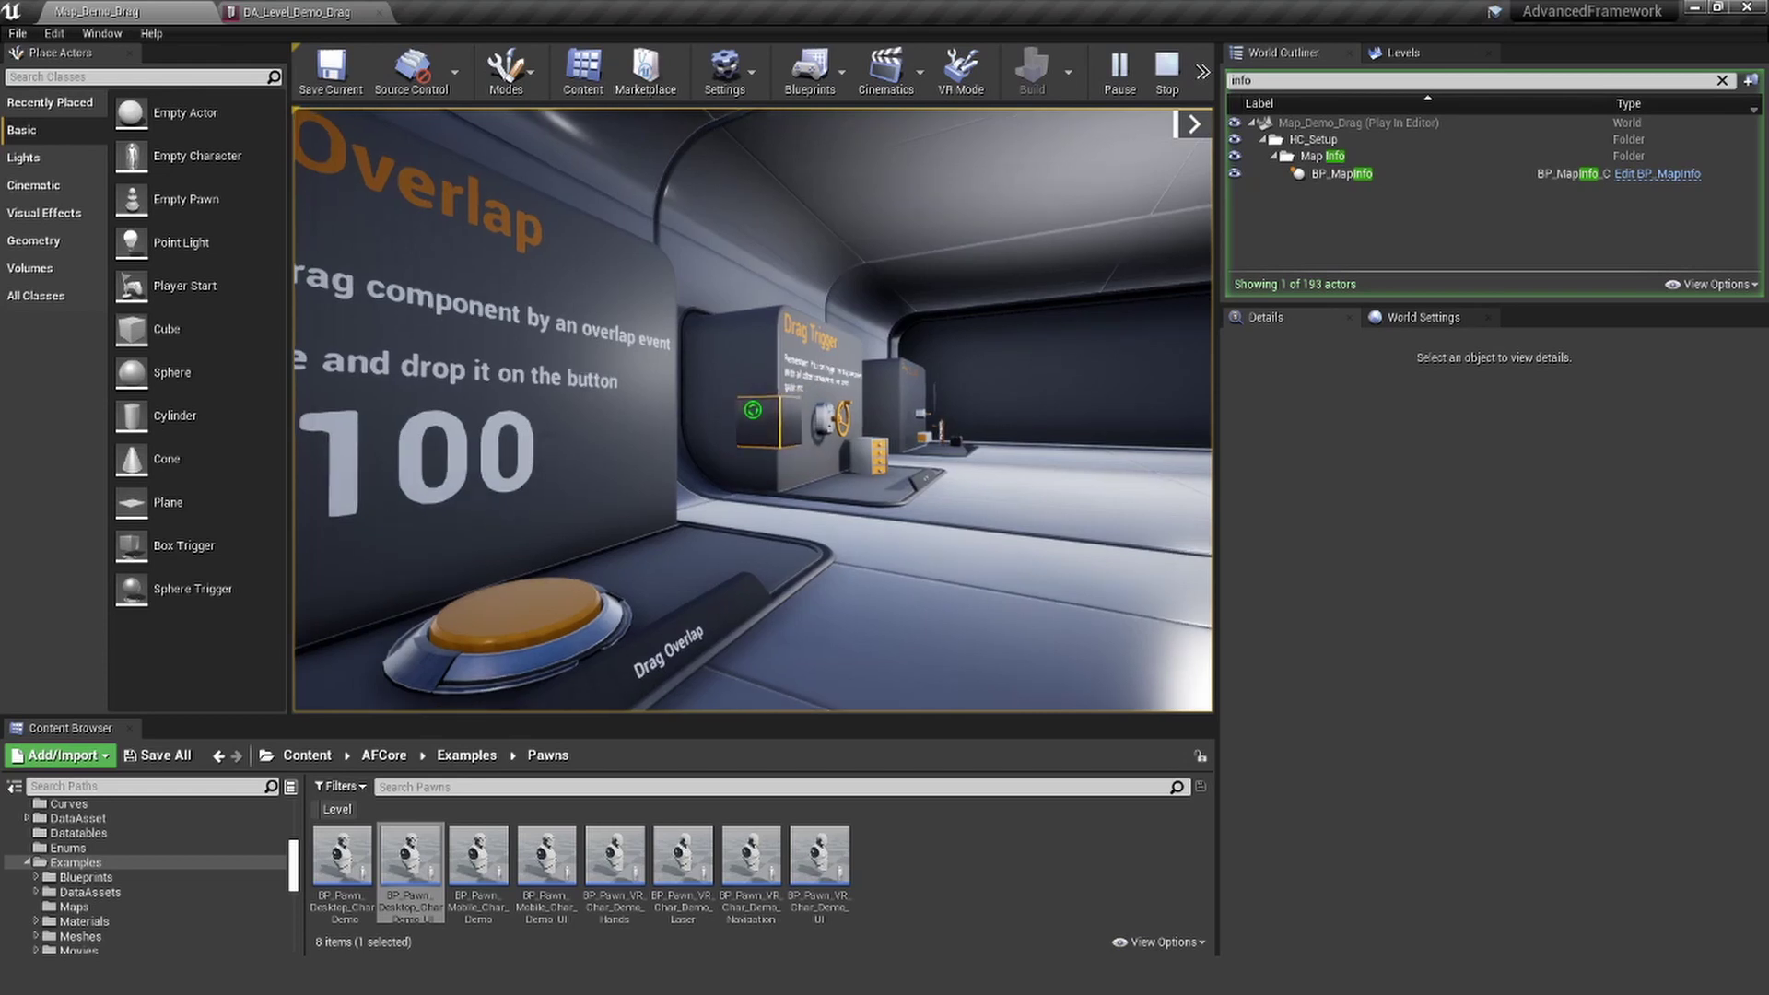
{"action": "left_click_drag", "start_coordinate": [753, 409], "coordinate": [753, 409]}
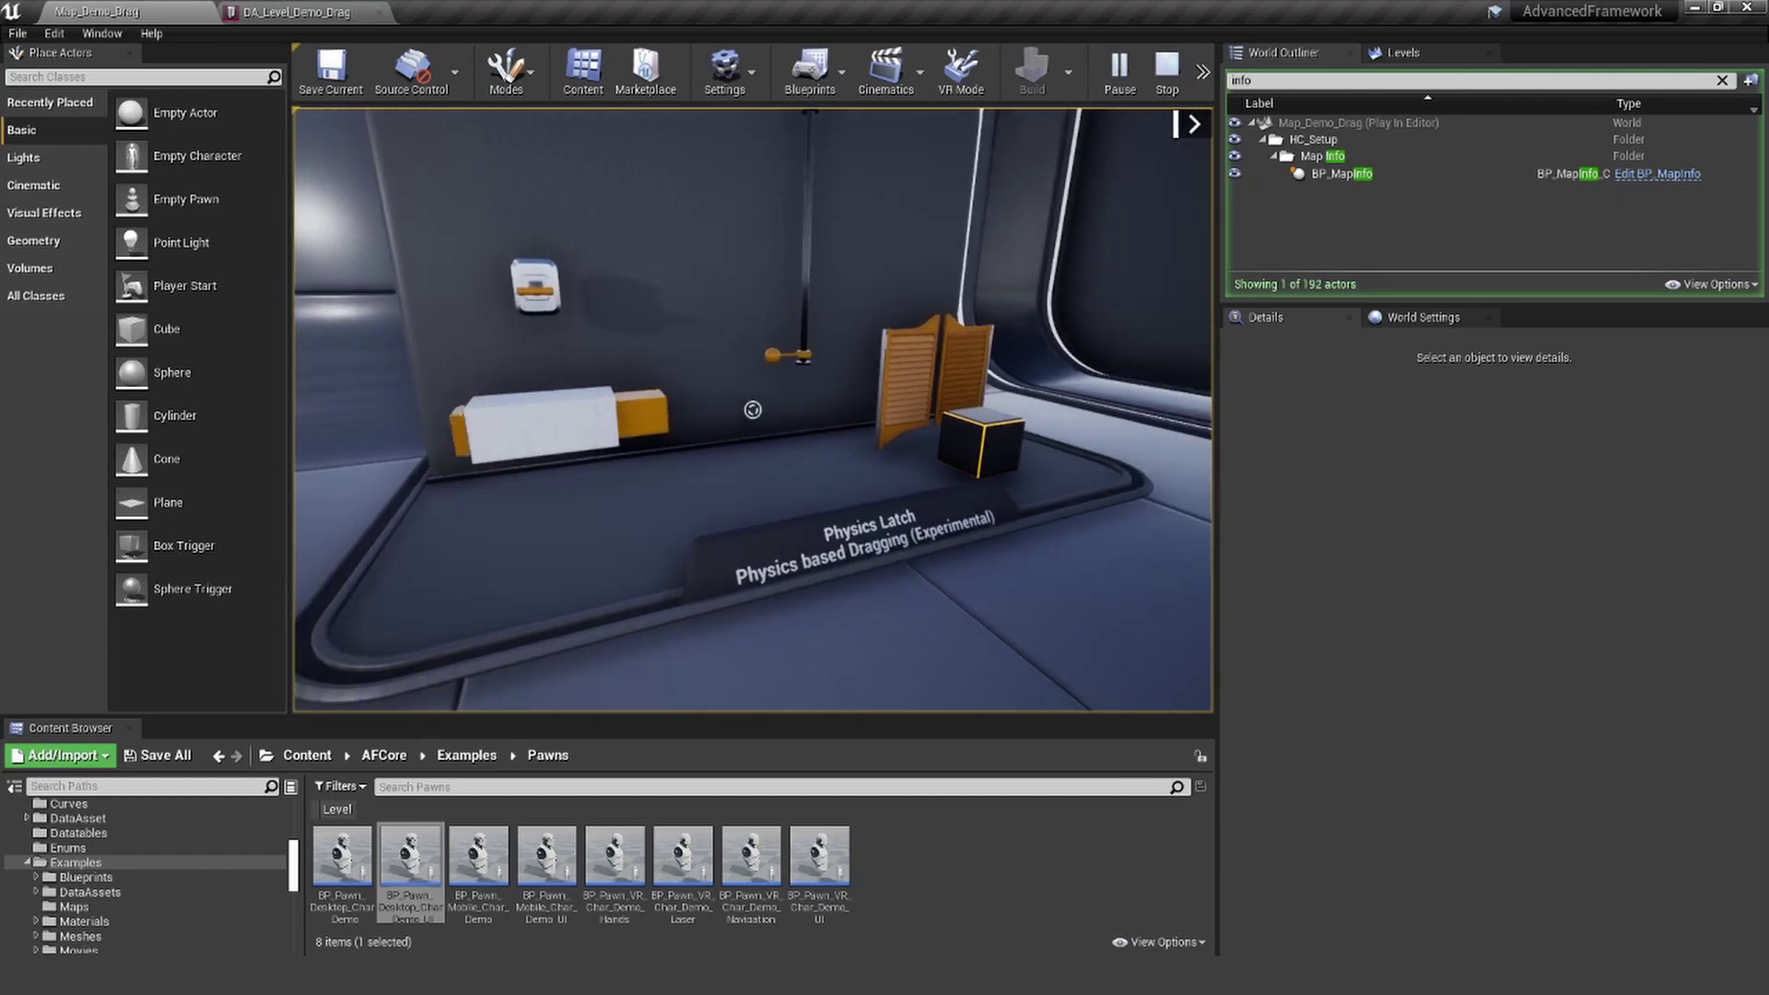
{"action": "key", "text": "w"}
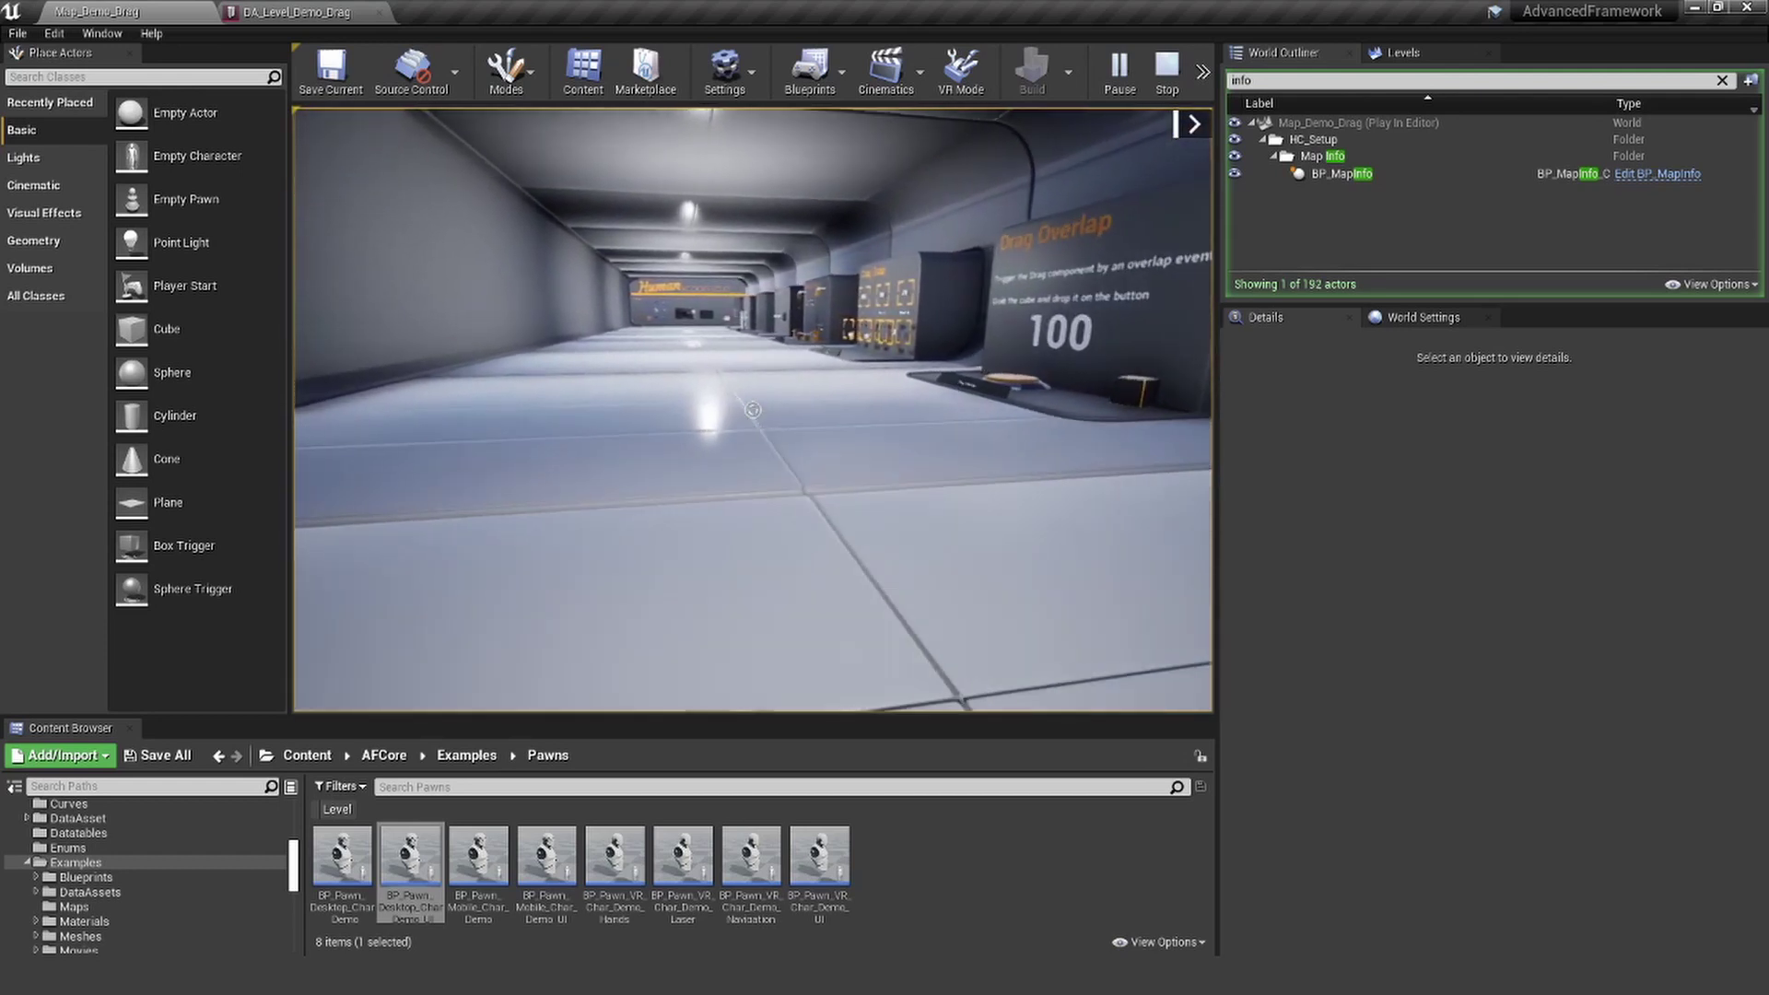
- Walk back to the Human>codeable wall and launch the Drag & Snapping demo from its level selection
{"action": "key", "text": "w"}
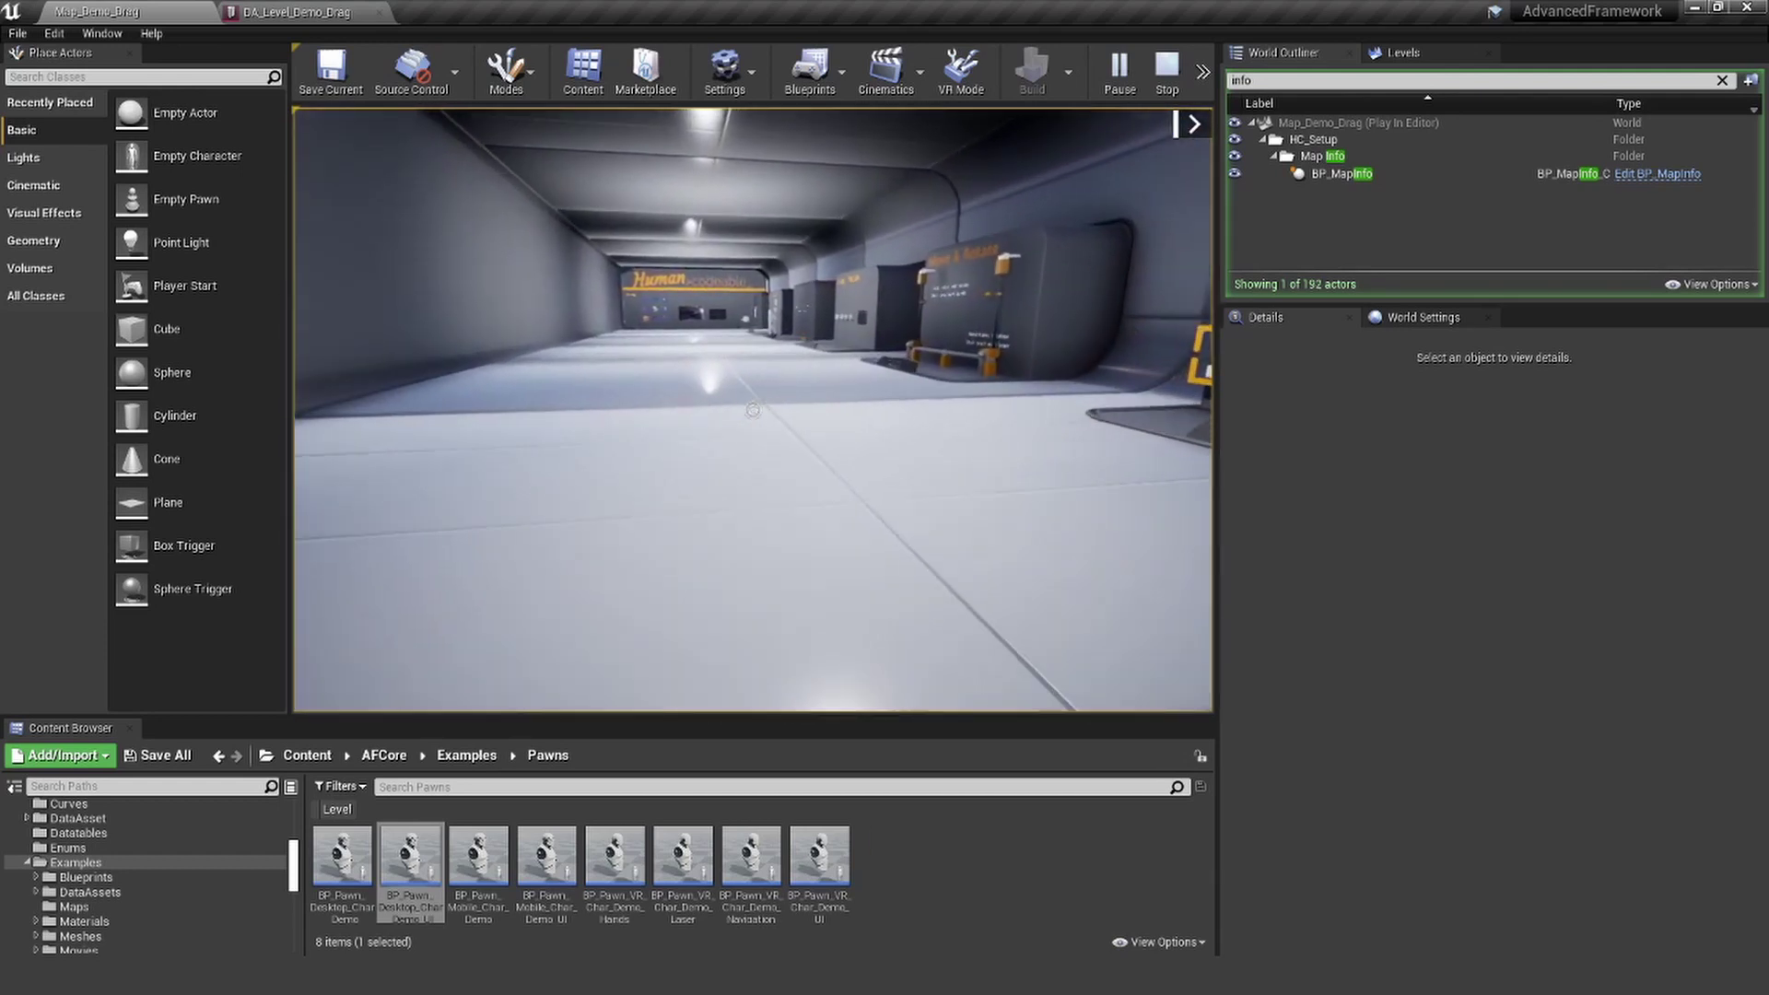
{"action": "key", "text": "w"}
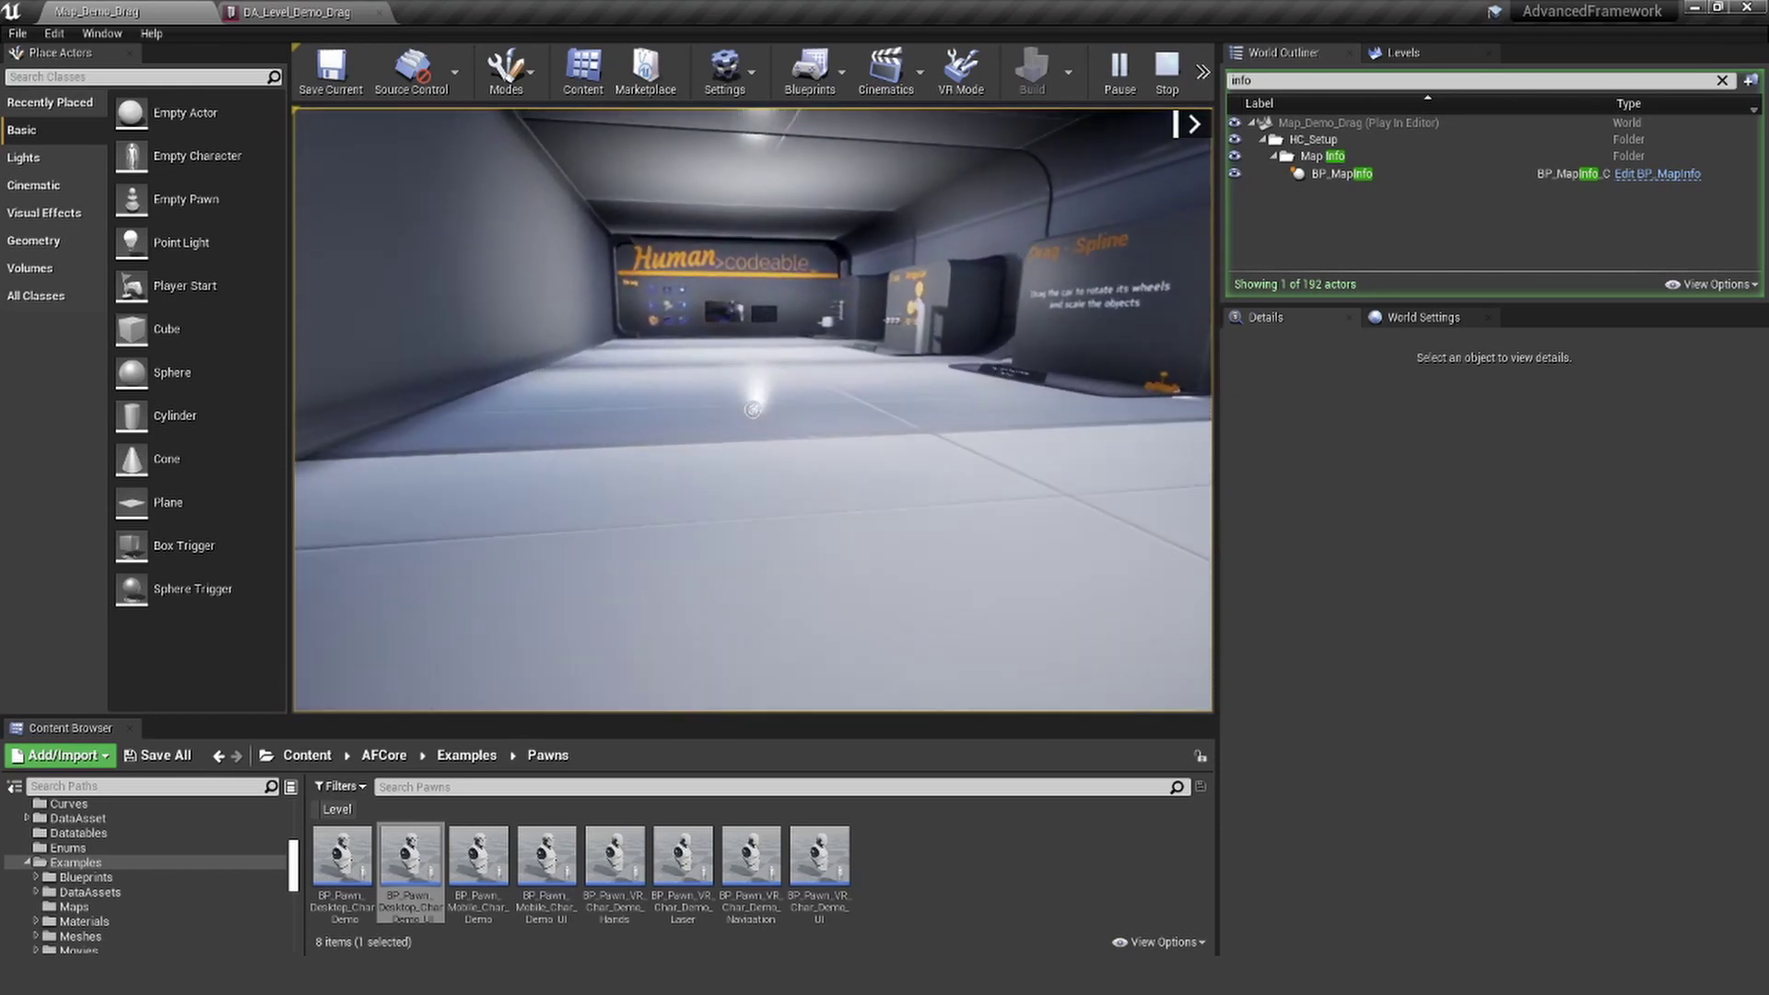
{"action": "key", "text": "w"}
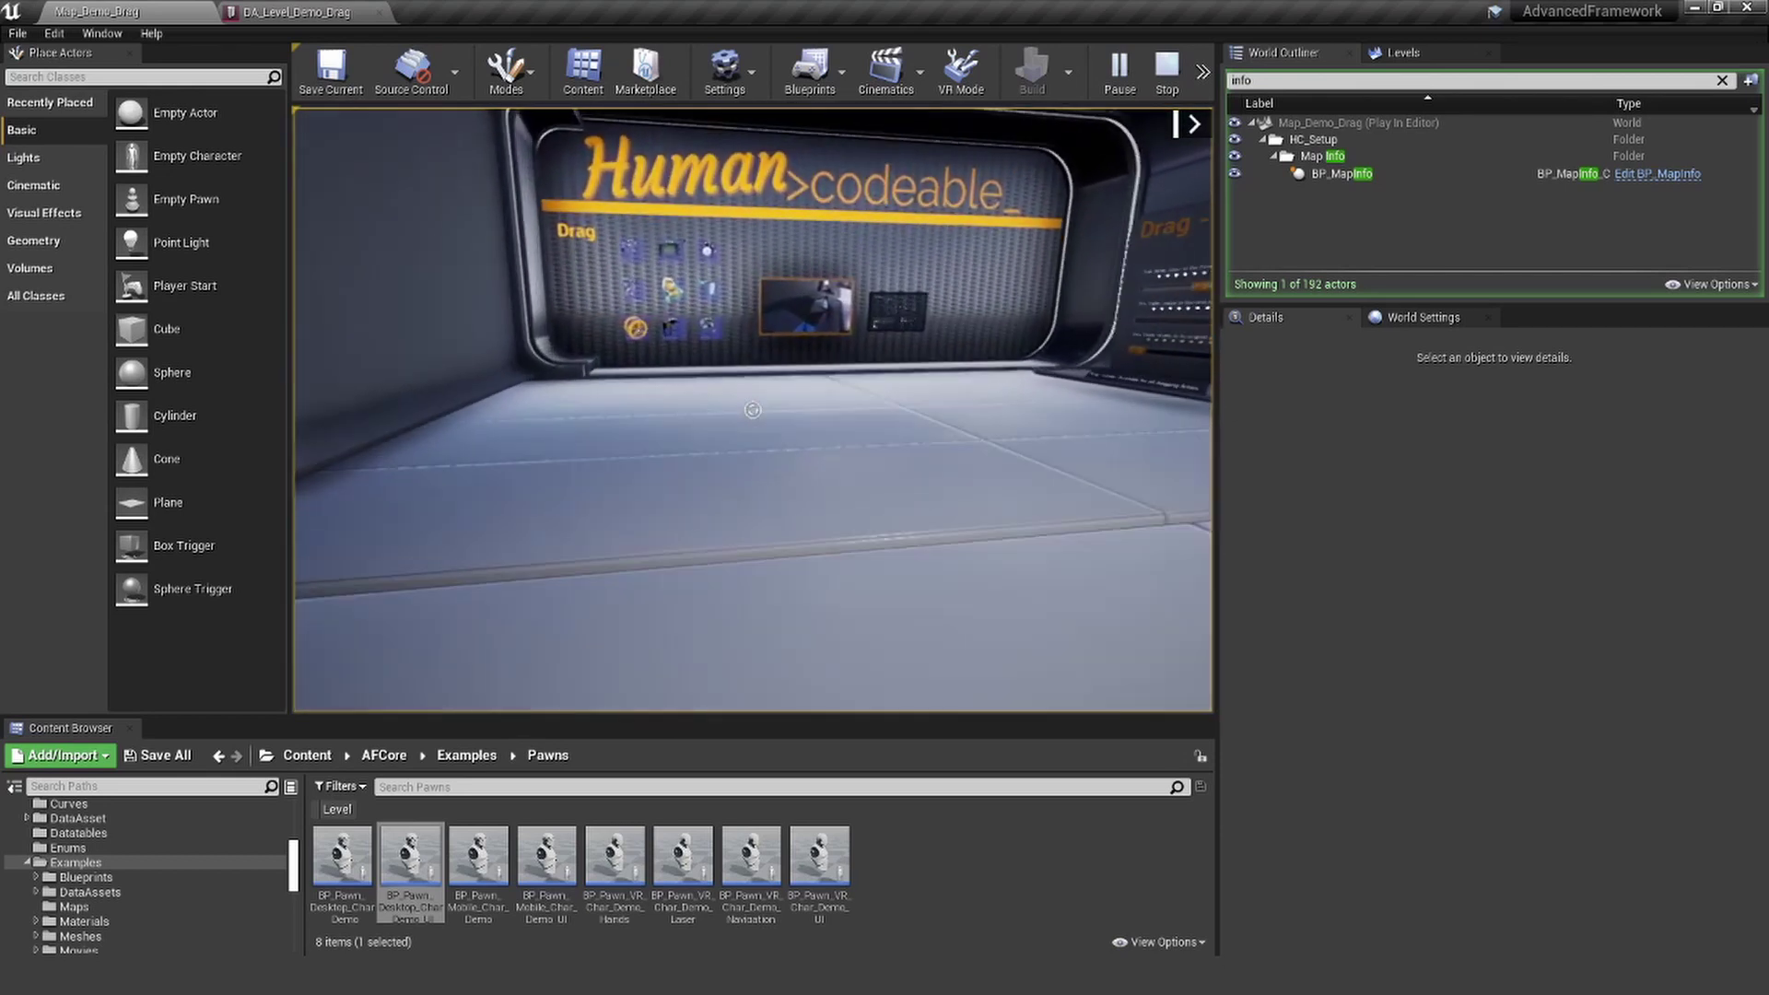
{"action": "key", "text": "w"}
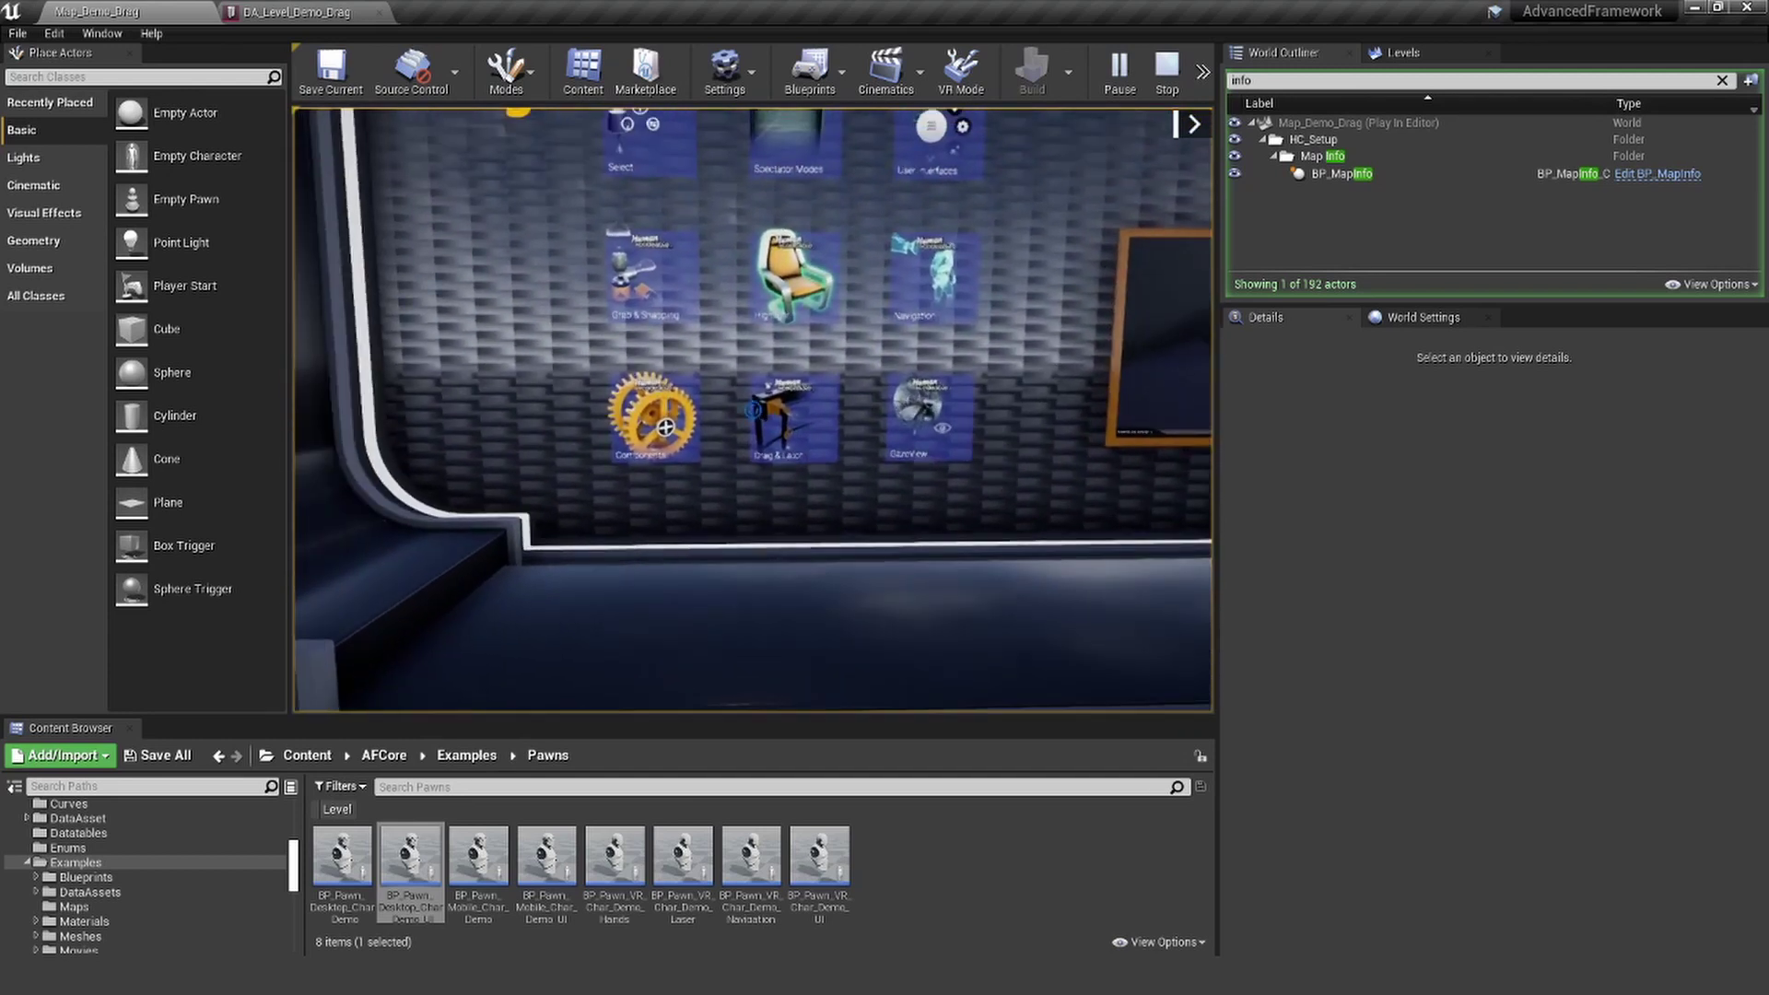
{"action": "left_click_drag", "start_coordinate": [753, 410], "coordinate": [753, 410]}
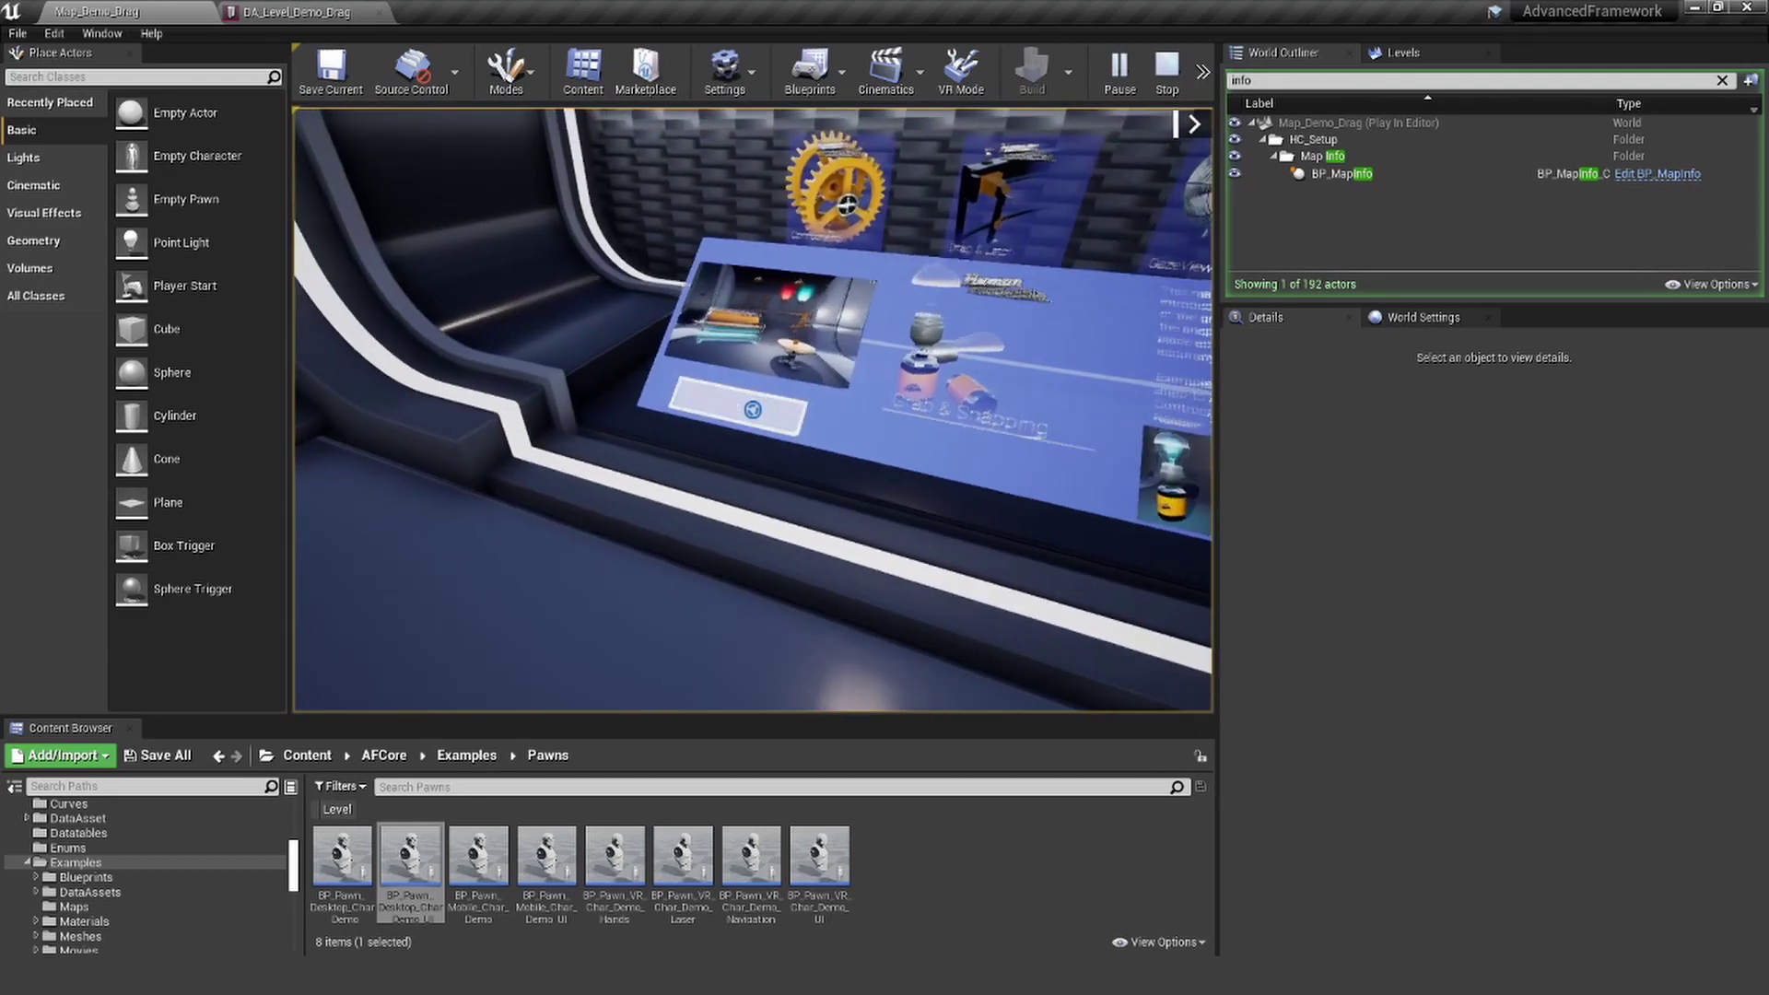
{"action": "left_click", "coordinate": [752, 407]}
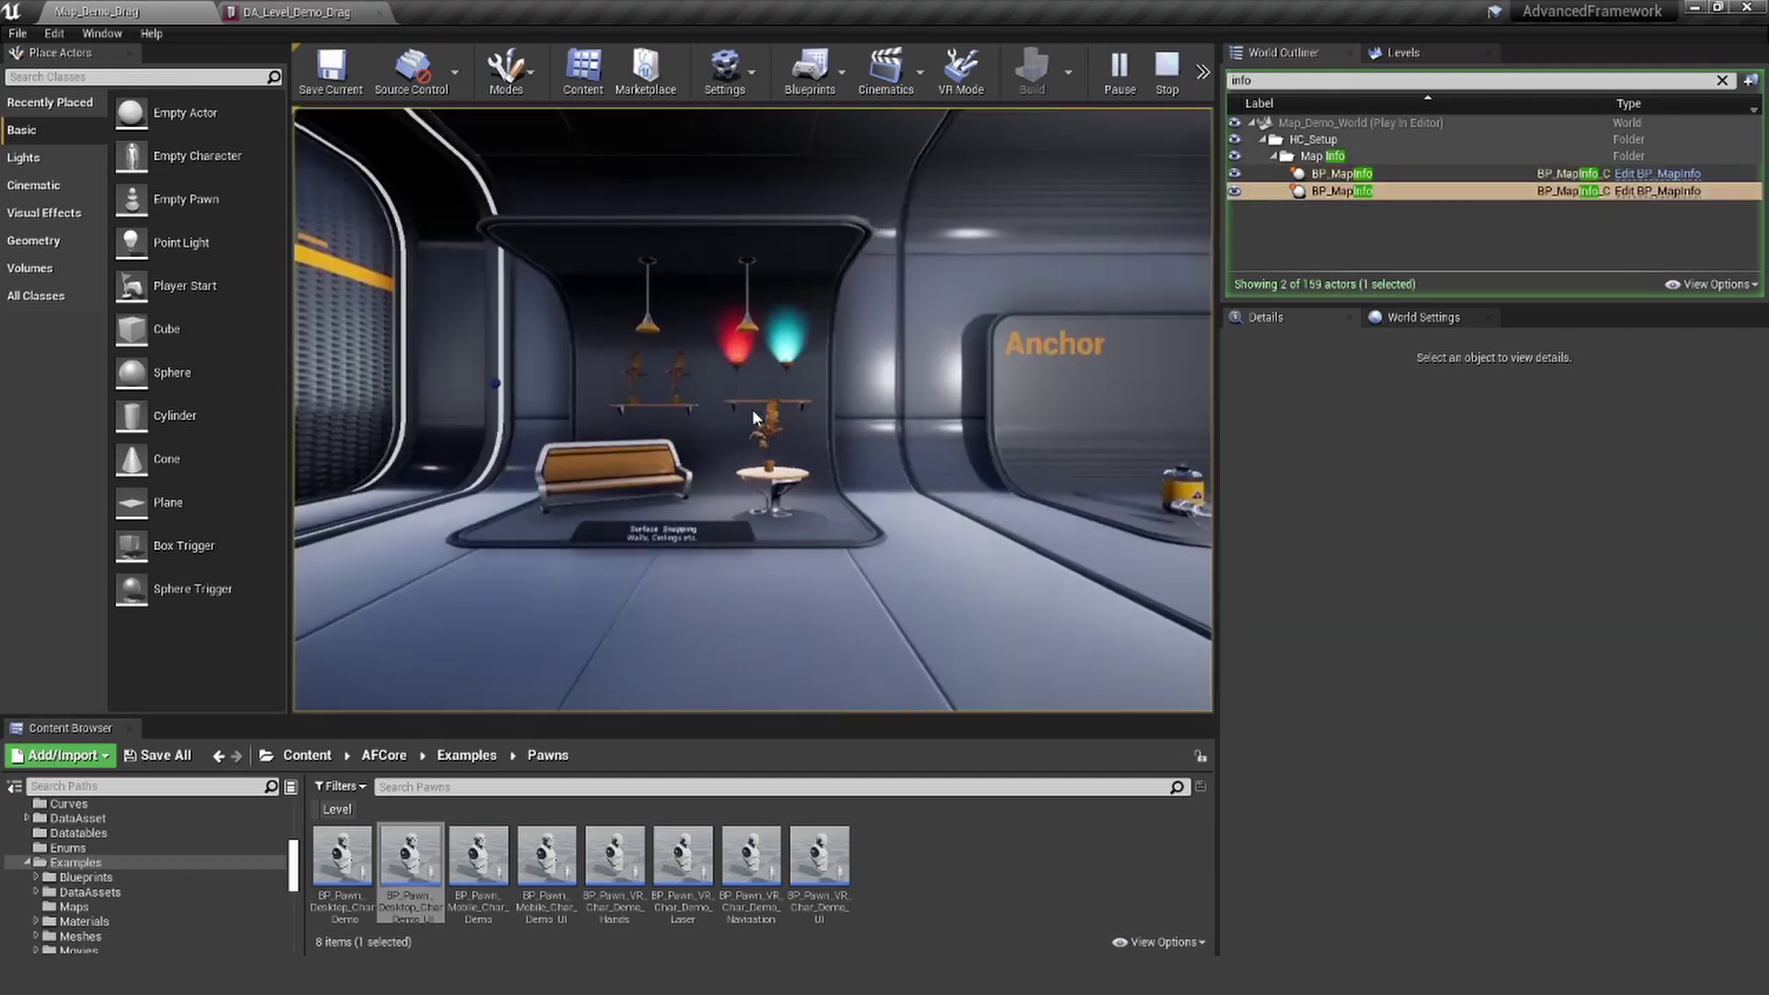
- Test grabbing an object at the Surface Snapping station, walk on to the Anchor station, and end the play test
{"action": "key", "text": "w"}
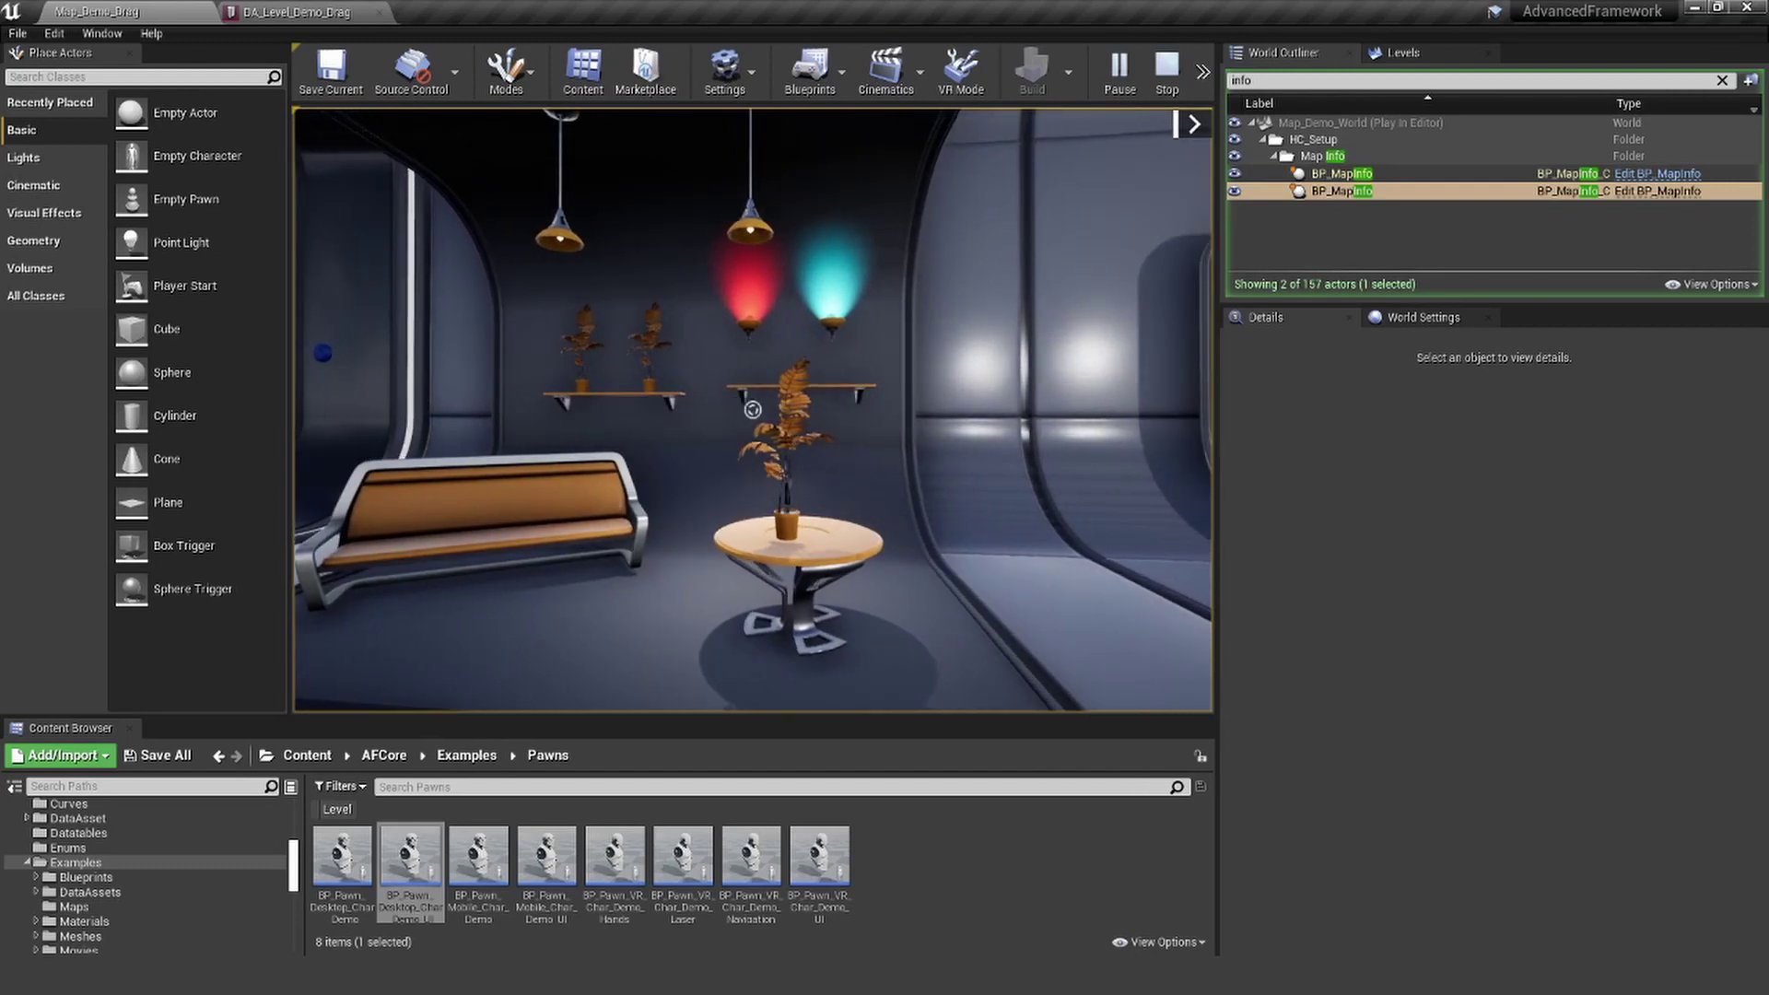
{"action": "key", "text": "w"}
{"action": "left_click_drag", "start_coordinate": [753, 409], "coordinate": [753, 409]}
{"action": "scroll", "coordinate": [753, 410], "scroll_direction": "up", "scroll_amount": 8}
{"action": "key", "text": "w"}
{"action": "key", "text": "w"}
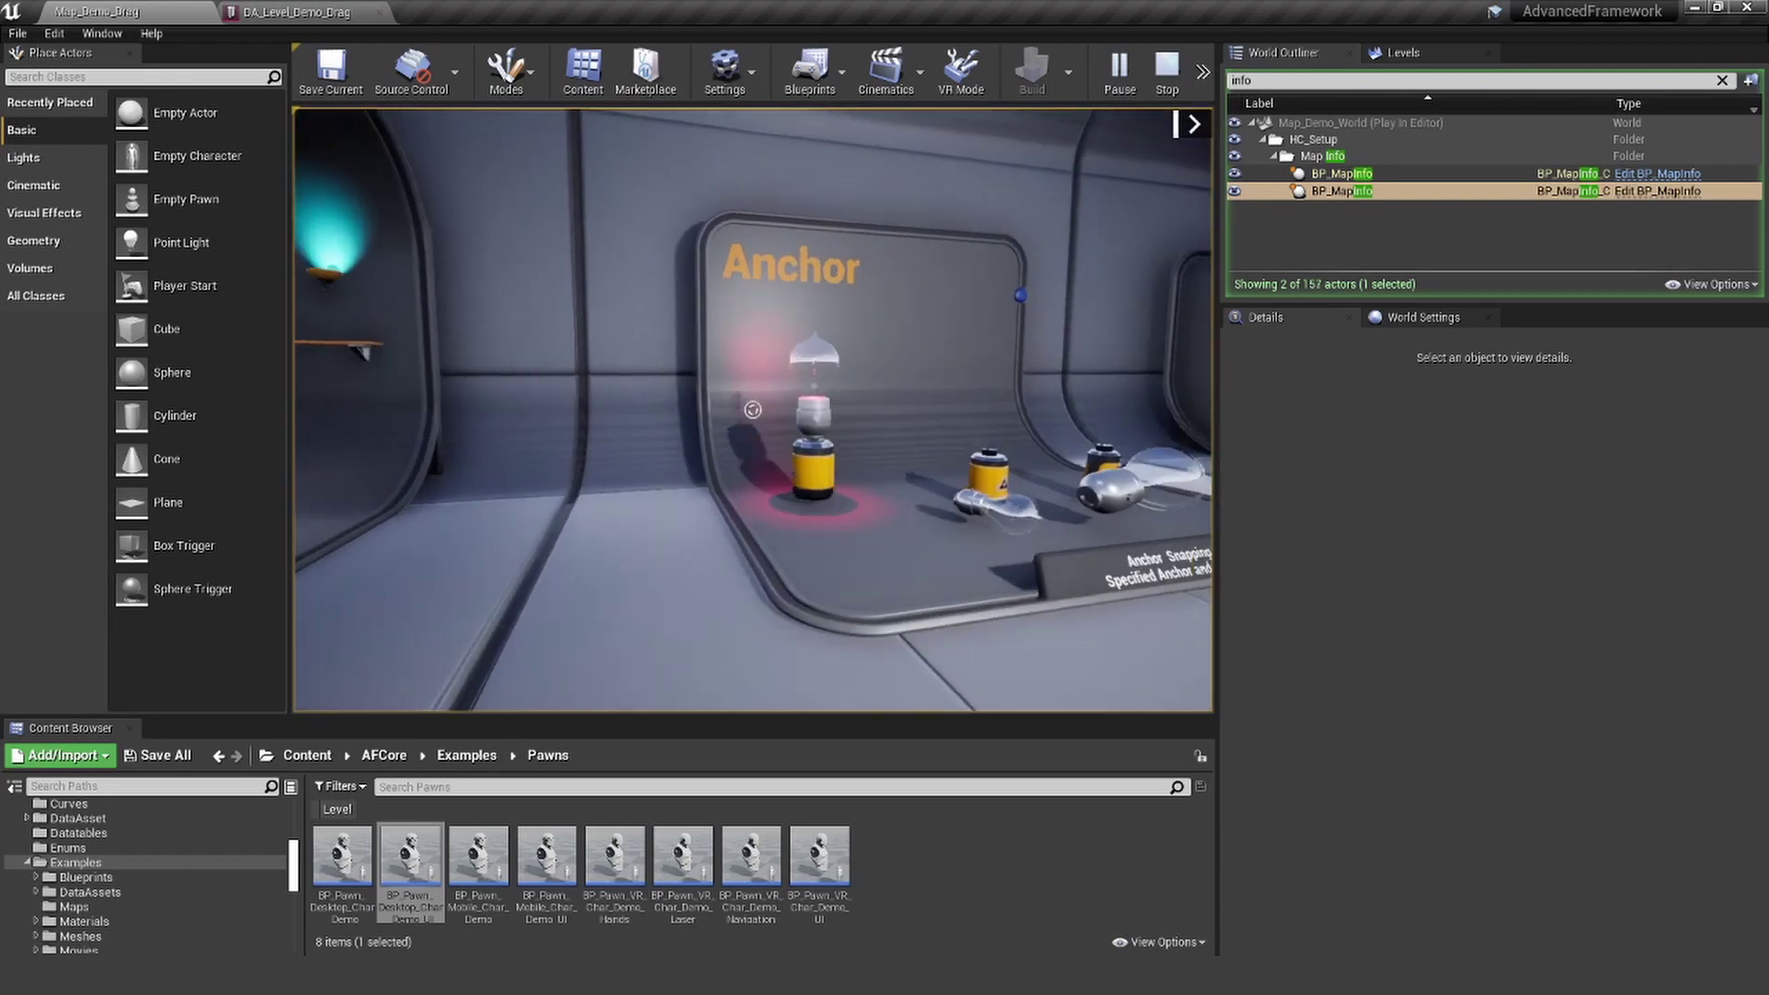
{"action": "key", "text": "Escape"}
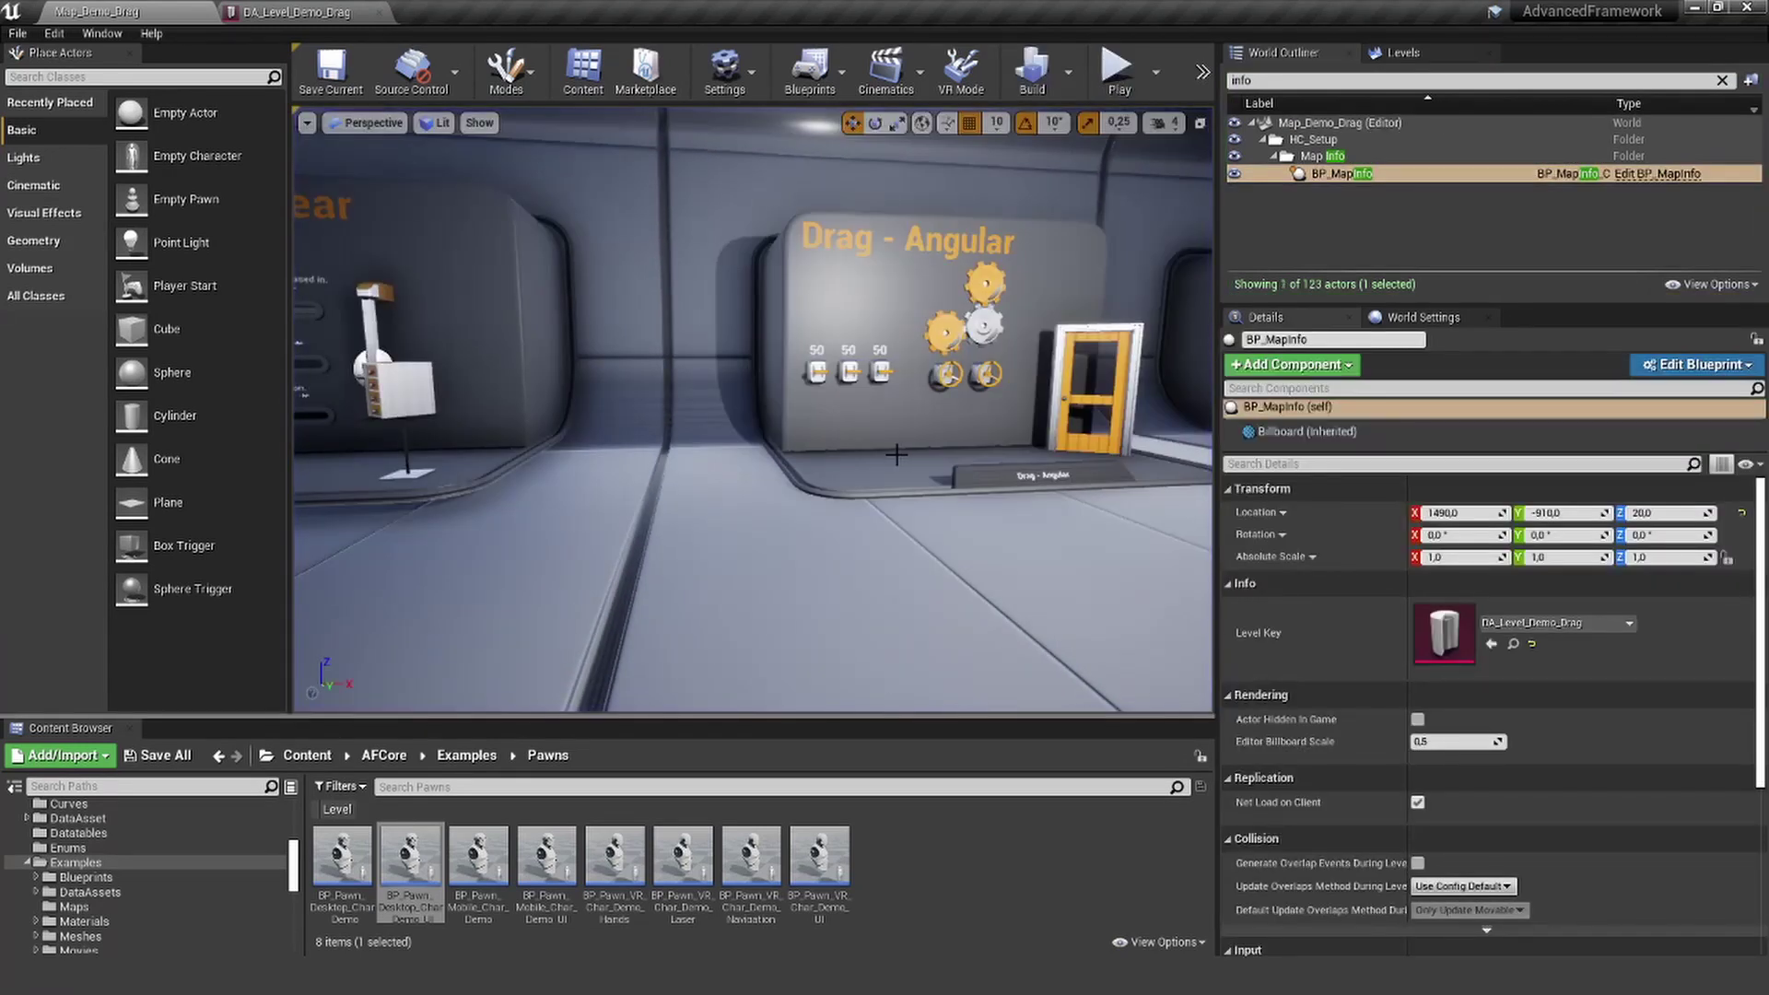
- Set Default Pawn Desktop in DA_Level_Demo_Drag to BP_Pawn_Desktop_Camera and save the data asset
{"action": "double_click", "coordinate": [1447, 643]}
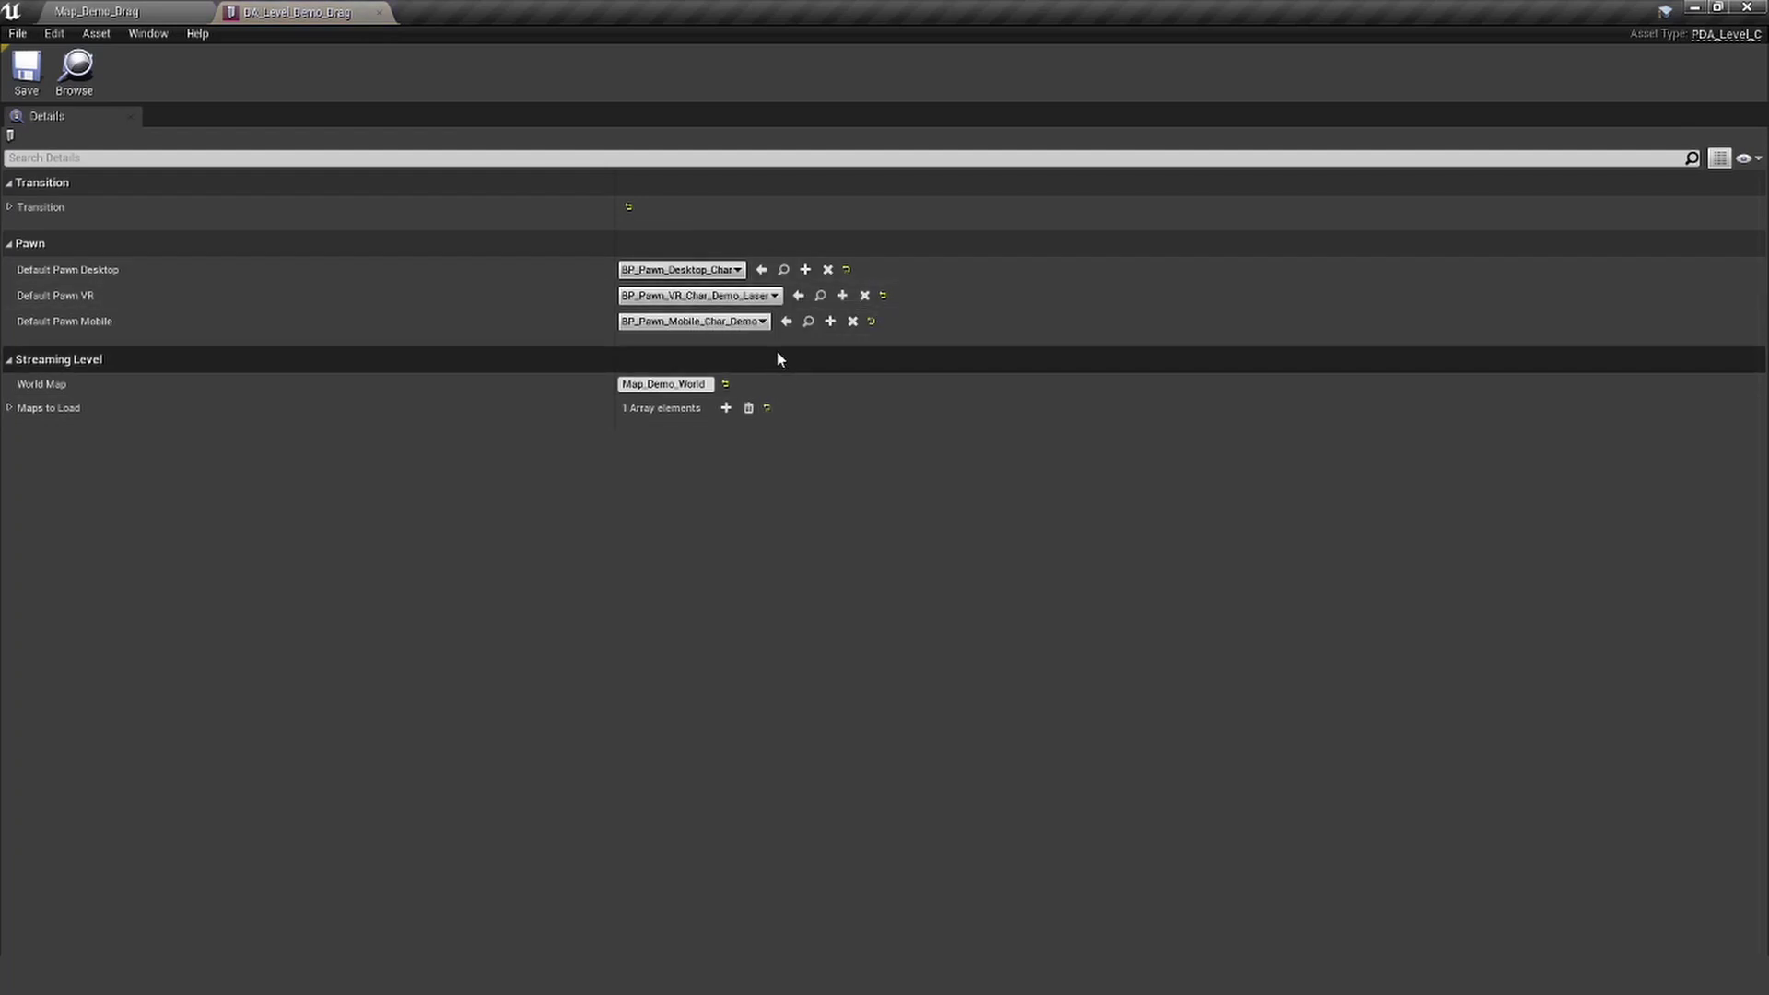
{"action": "left_click", "coordinate": [682, 269]}
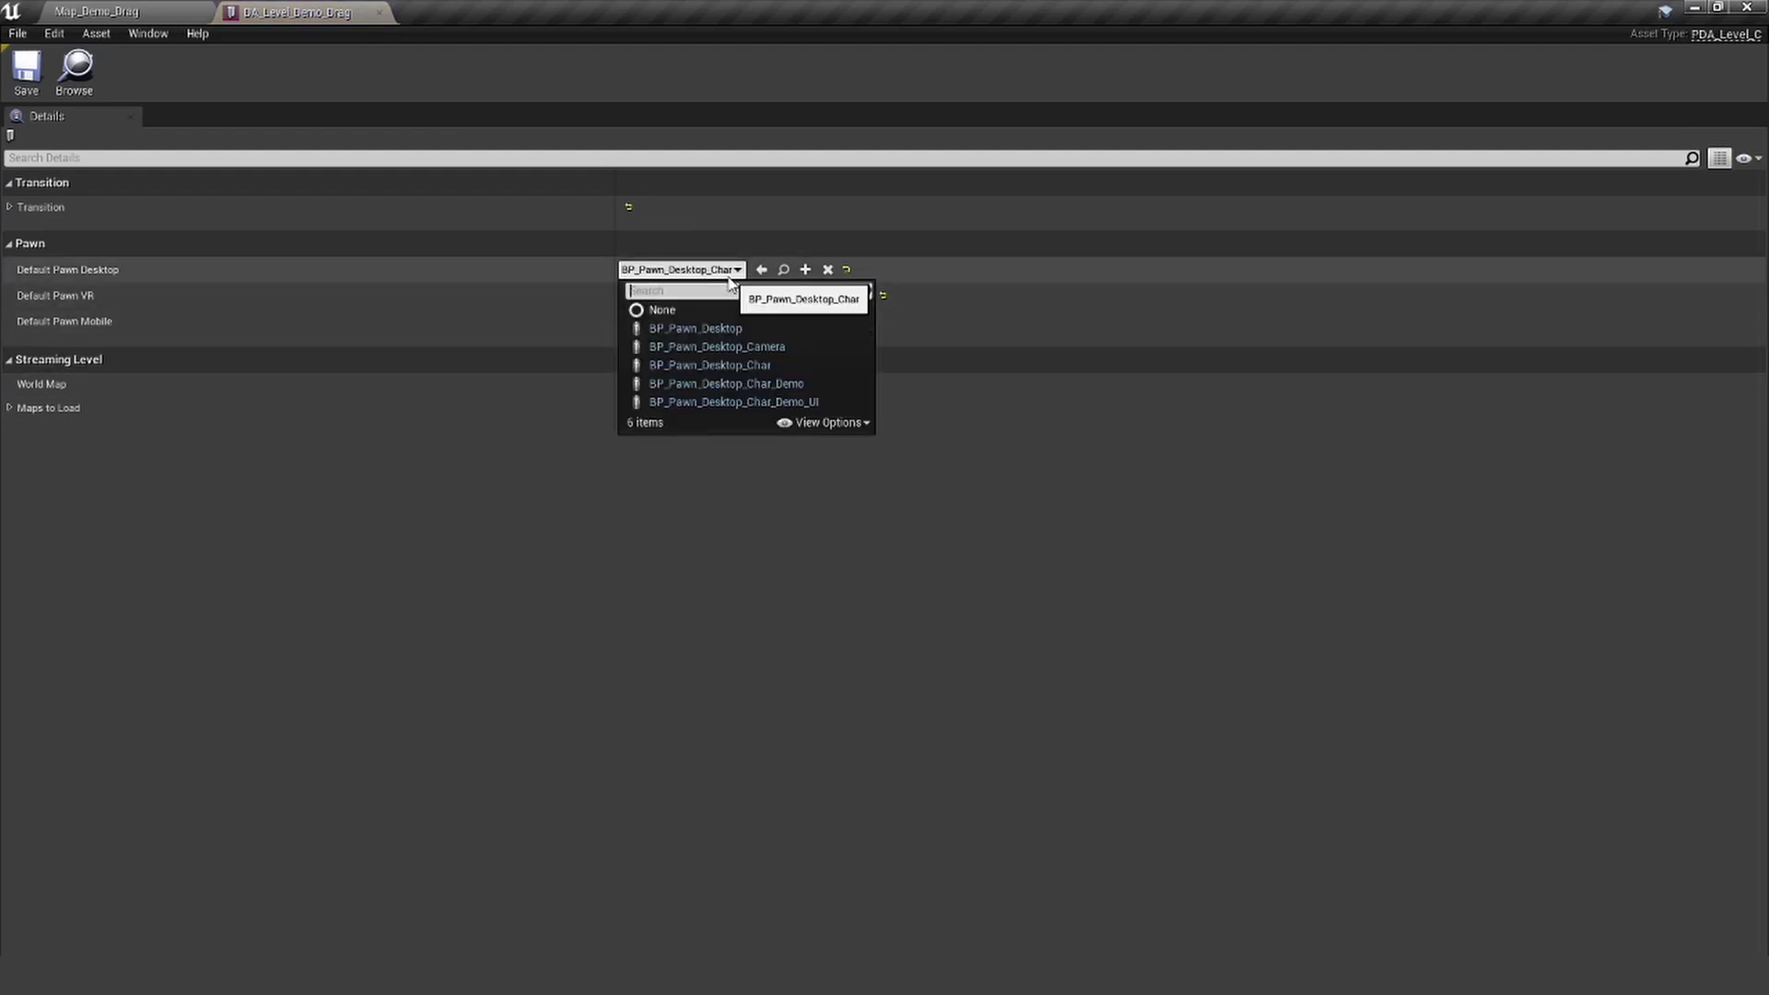
{"action": "left_click", "coordinate": [774, 350]}
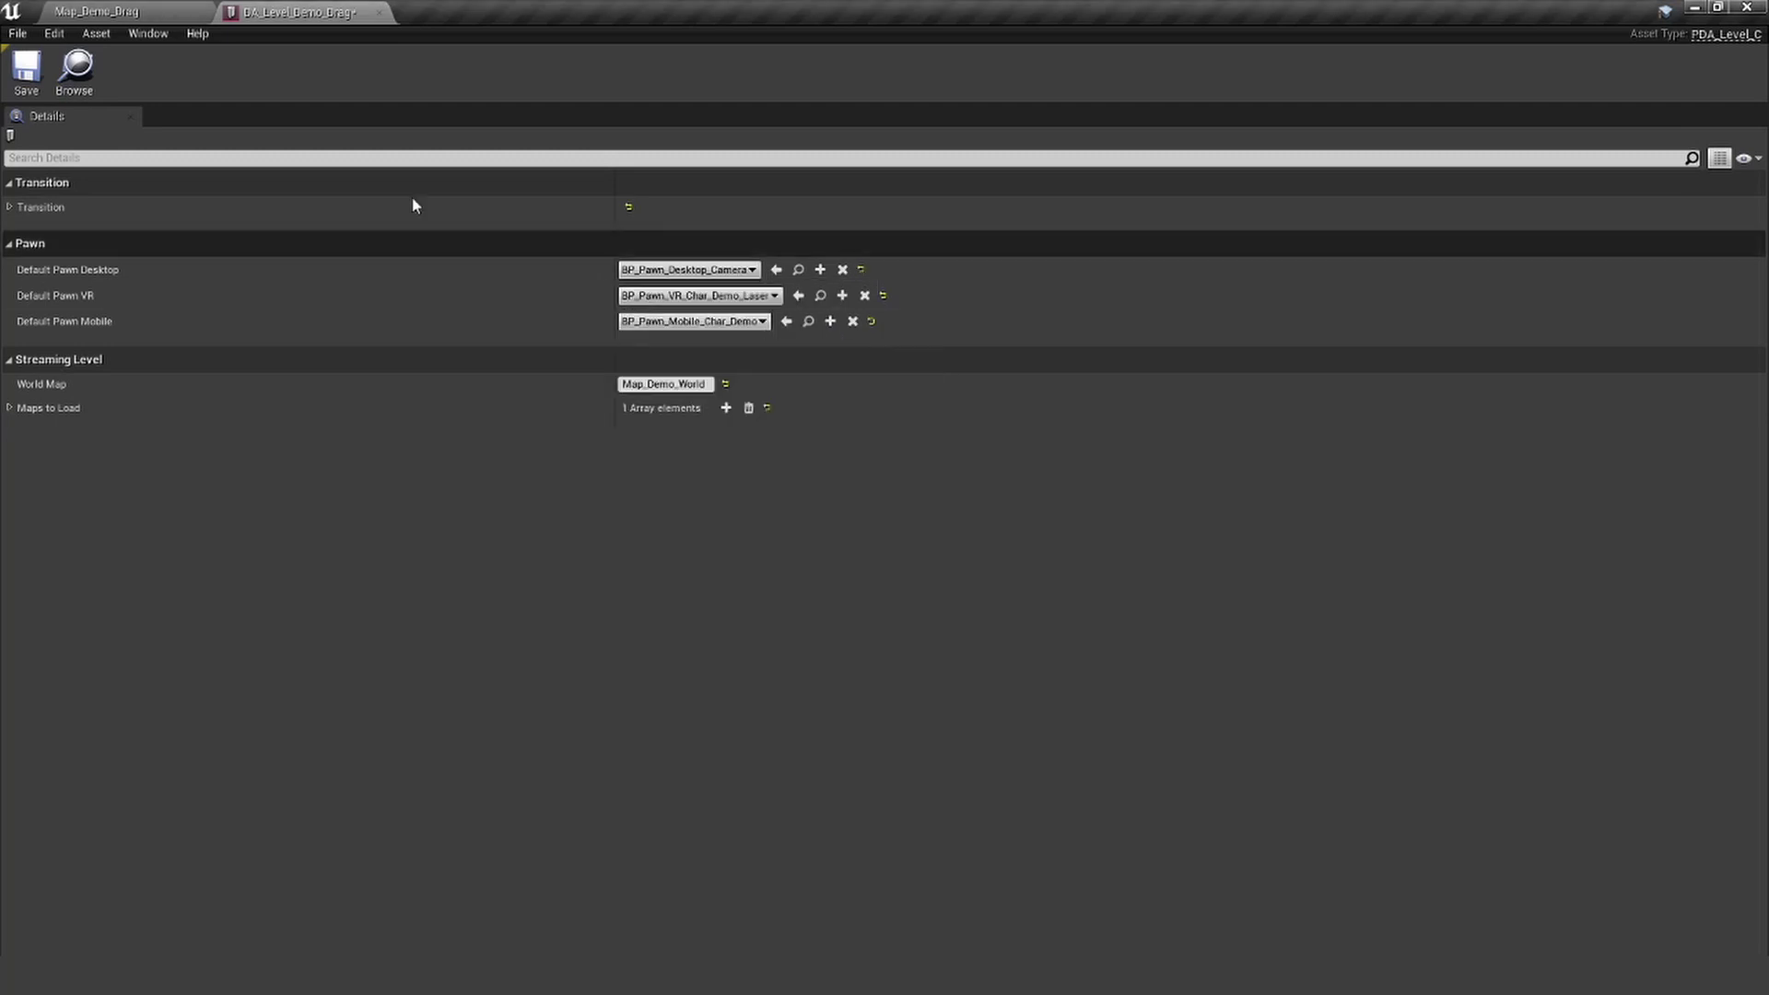
{"action": "left_click", "coordinate": [101, 13]}
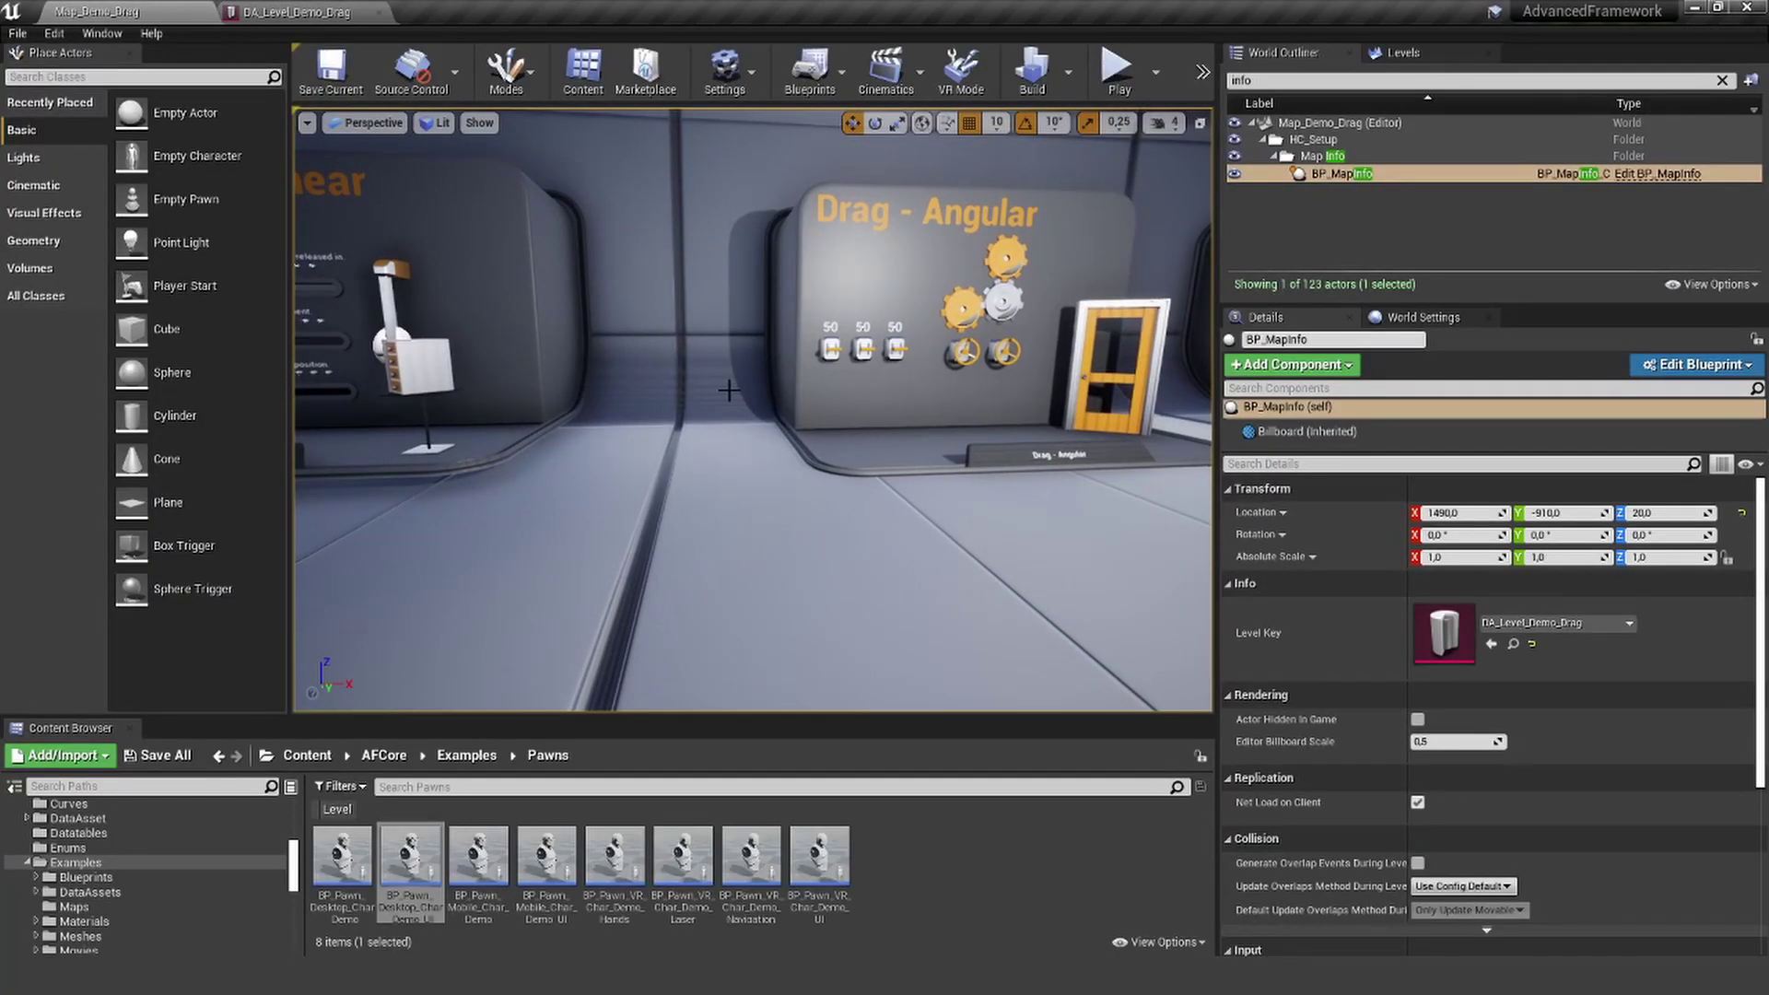
- Play the drag map and test the camera pawn's up, down and forward flight near the Drag - Linear and Drag - Angular stations
{"action": "key", "text": "alt+p"}
{"action": "left_click", "coordinate": [673, 426]}
{"action": "key", "text": "e"}
{"action": "key", "text": "w"}
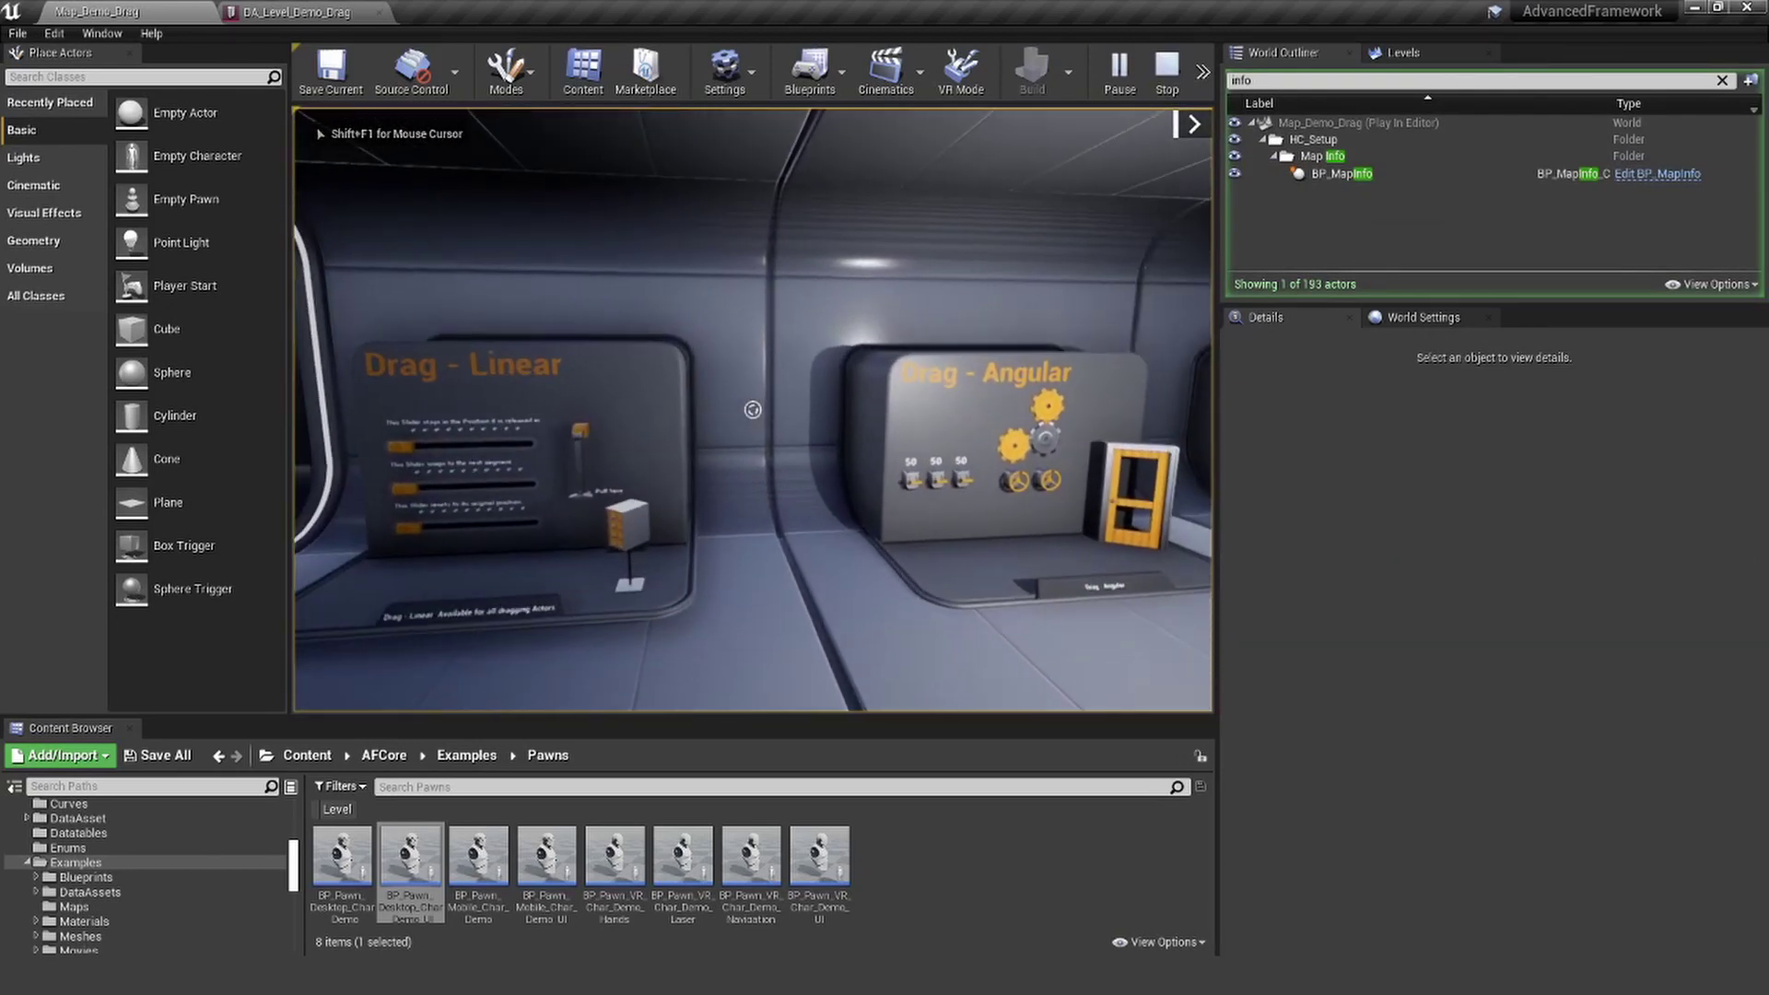
{"action": "key", "text": "q"}
{"action": "key", "text": "w"}
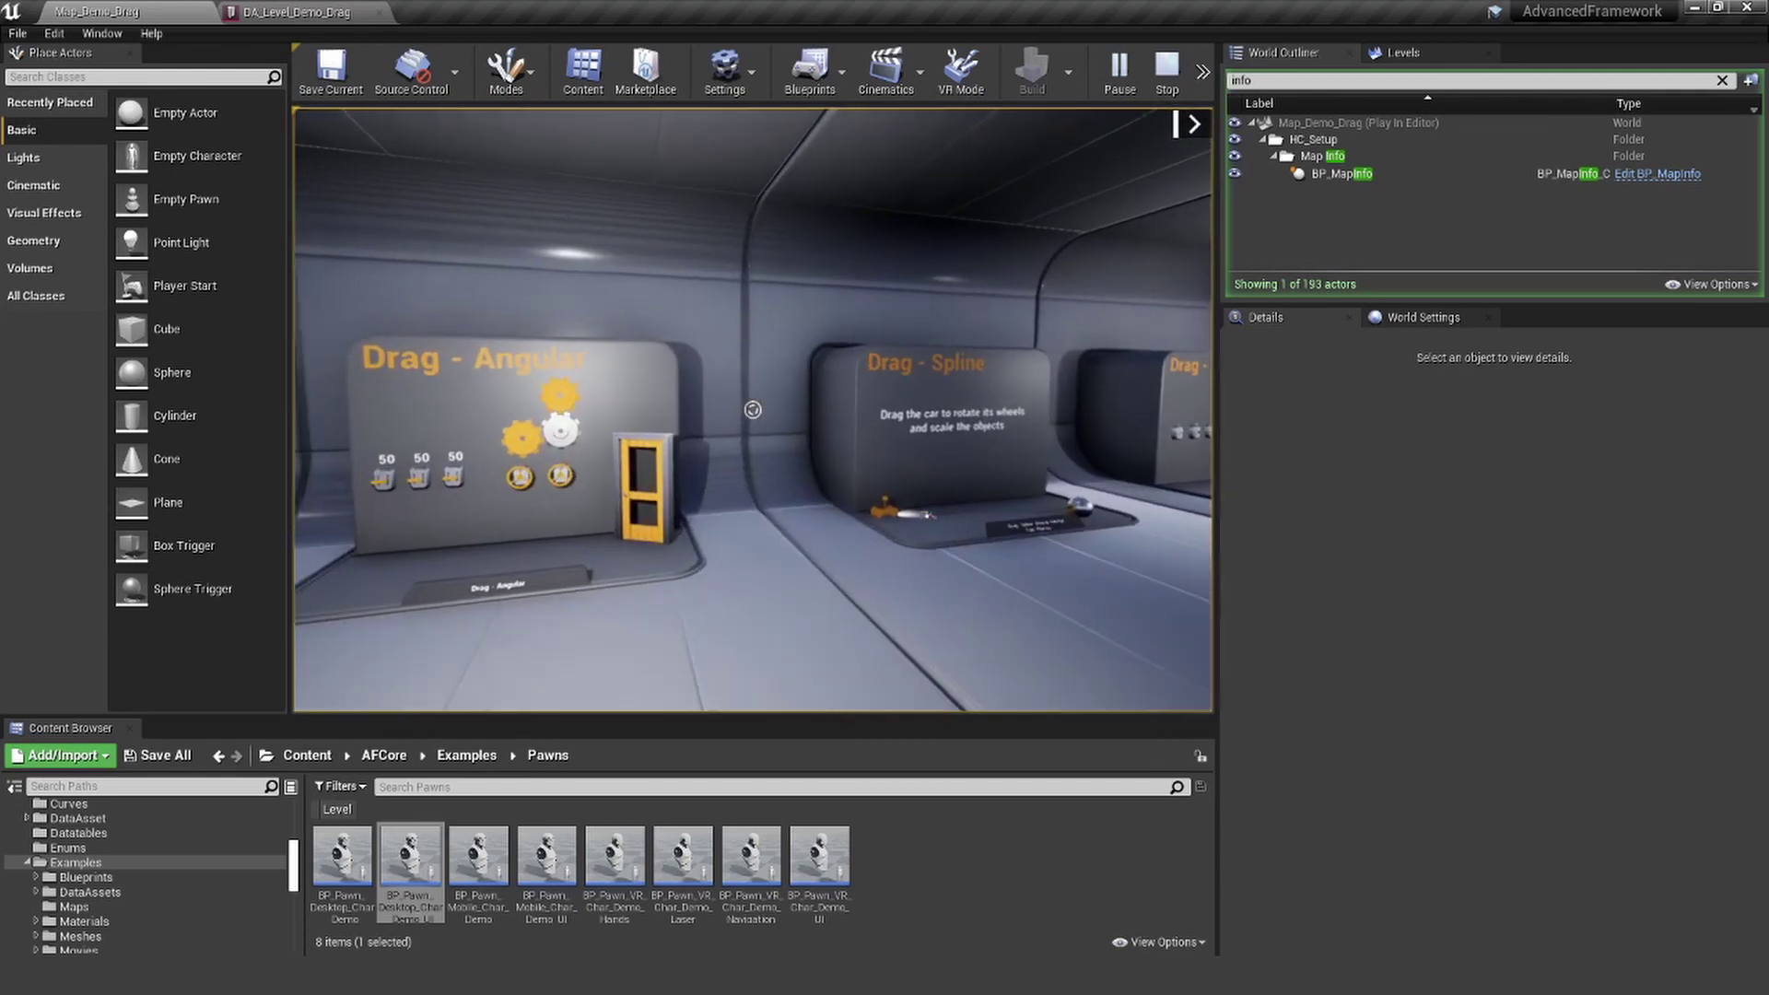
- Fly to the Drag - Angular station and drag its door open with the camera pawn
{"action": "key", "text": "w"}
{"action": "key", "text": "w"}
{"action": "key", "text": "w"}
{"action": "left_click_drag", "start_coordinate": [753, 410], "coordinate": [753, 409]}
{"action": "key", "text": "s"}
{"action": "key", "text": "w"}
{"action": "key", "text": "w"}
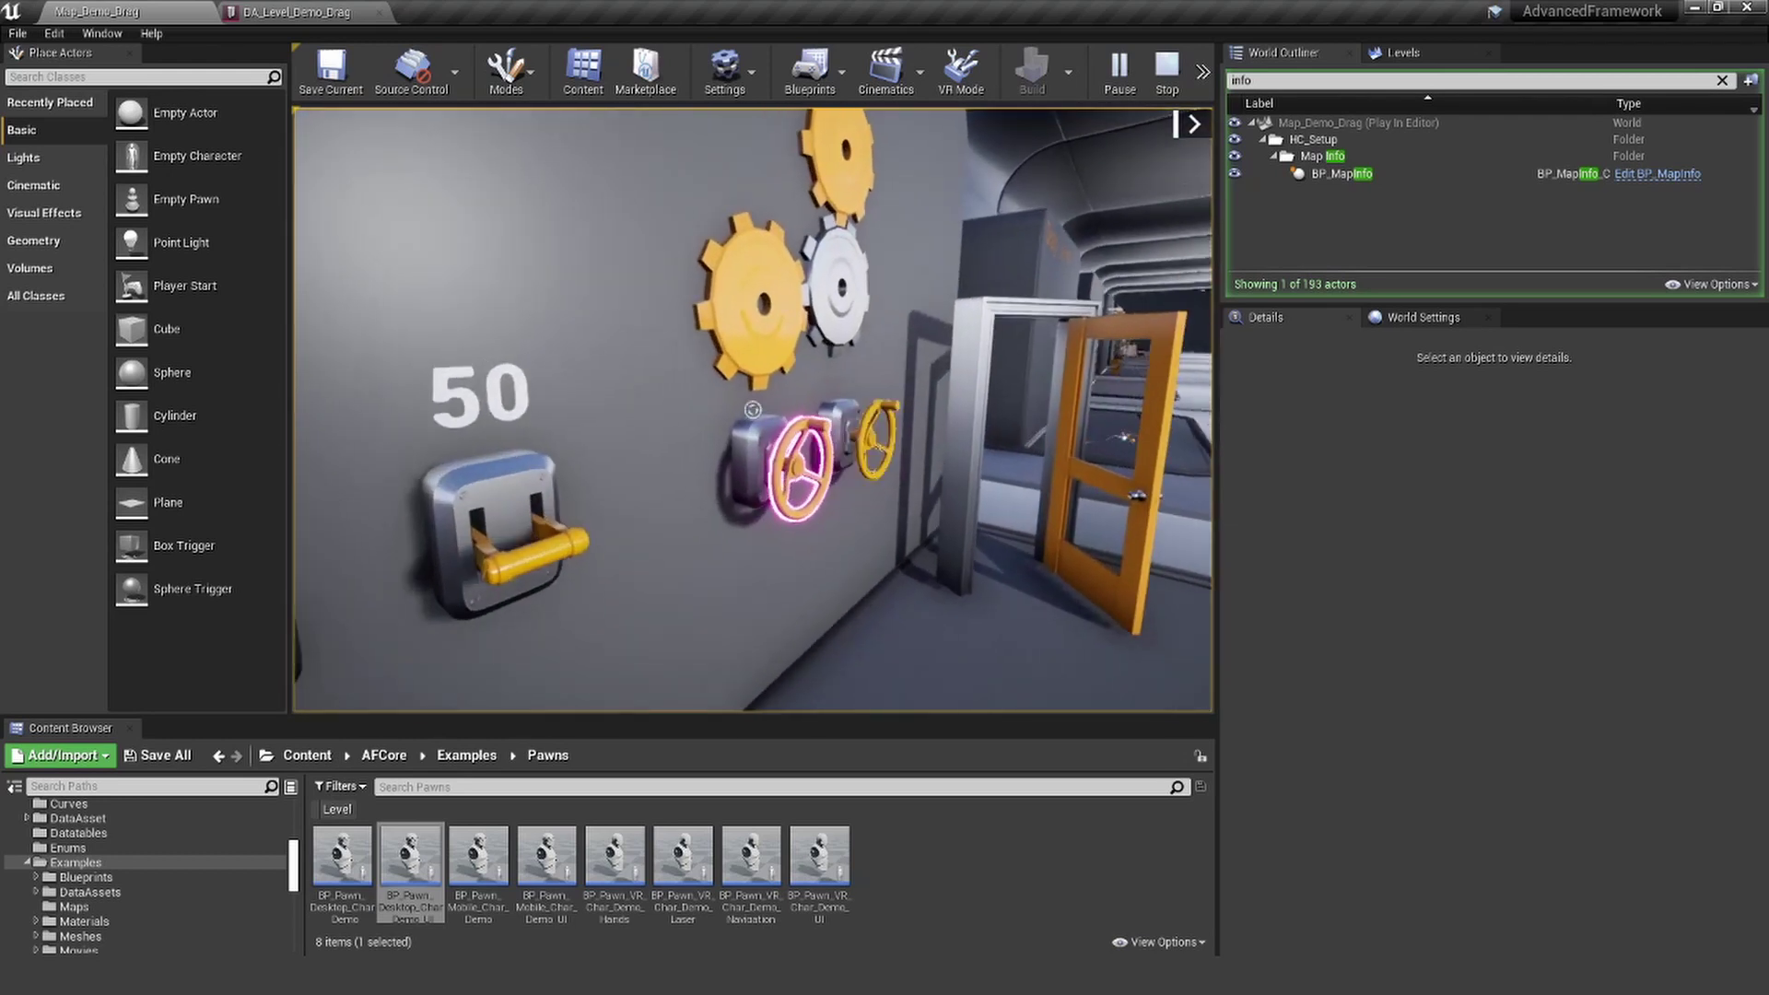
- Test another drag at the Drag - Angular station, fly past the Drag - Spline station, and end the play test
{"action": "left_click_drag", "start_coordinate": [753, 409], "coordinate": [753, 409]}
{"action": "key", "text": "w"}
{"action": "key", "text": "w"}
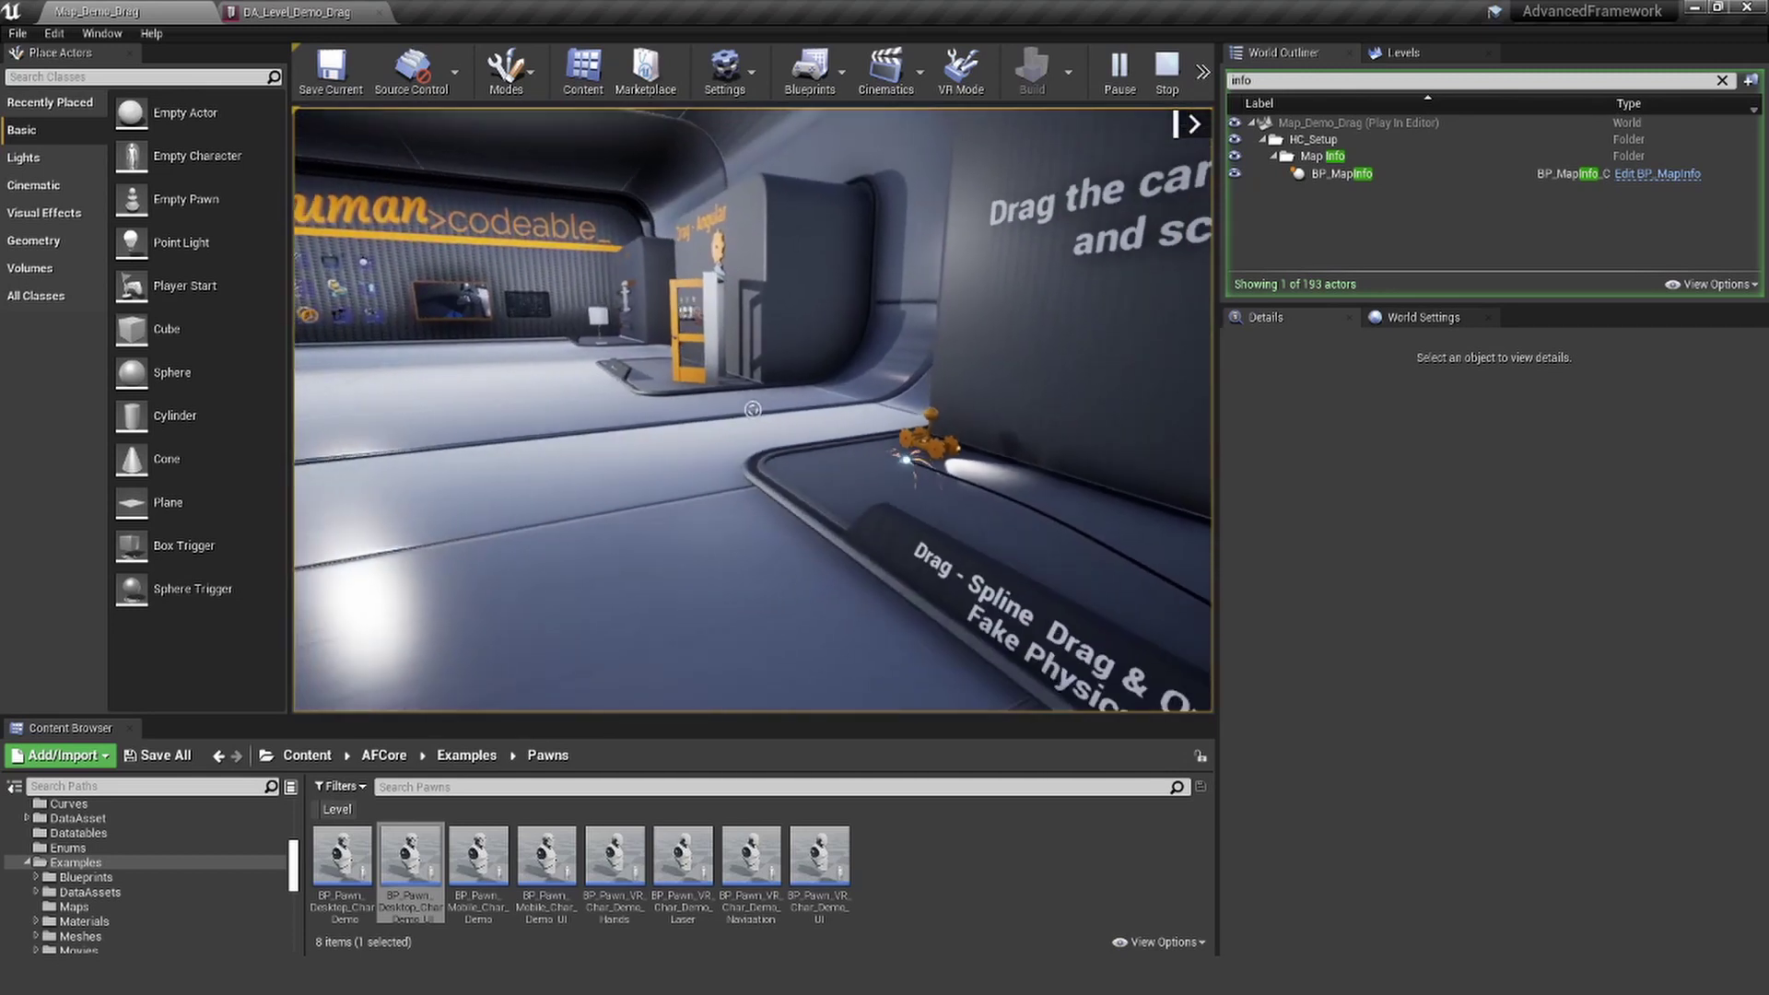
{"action": "key", "text": "Escape"}
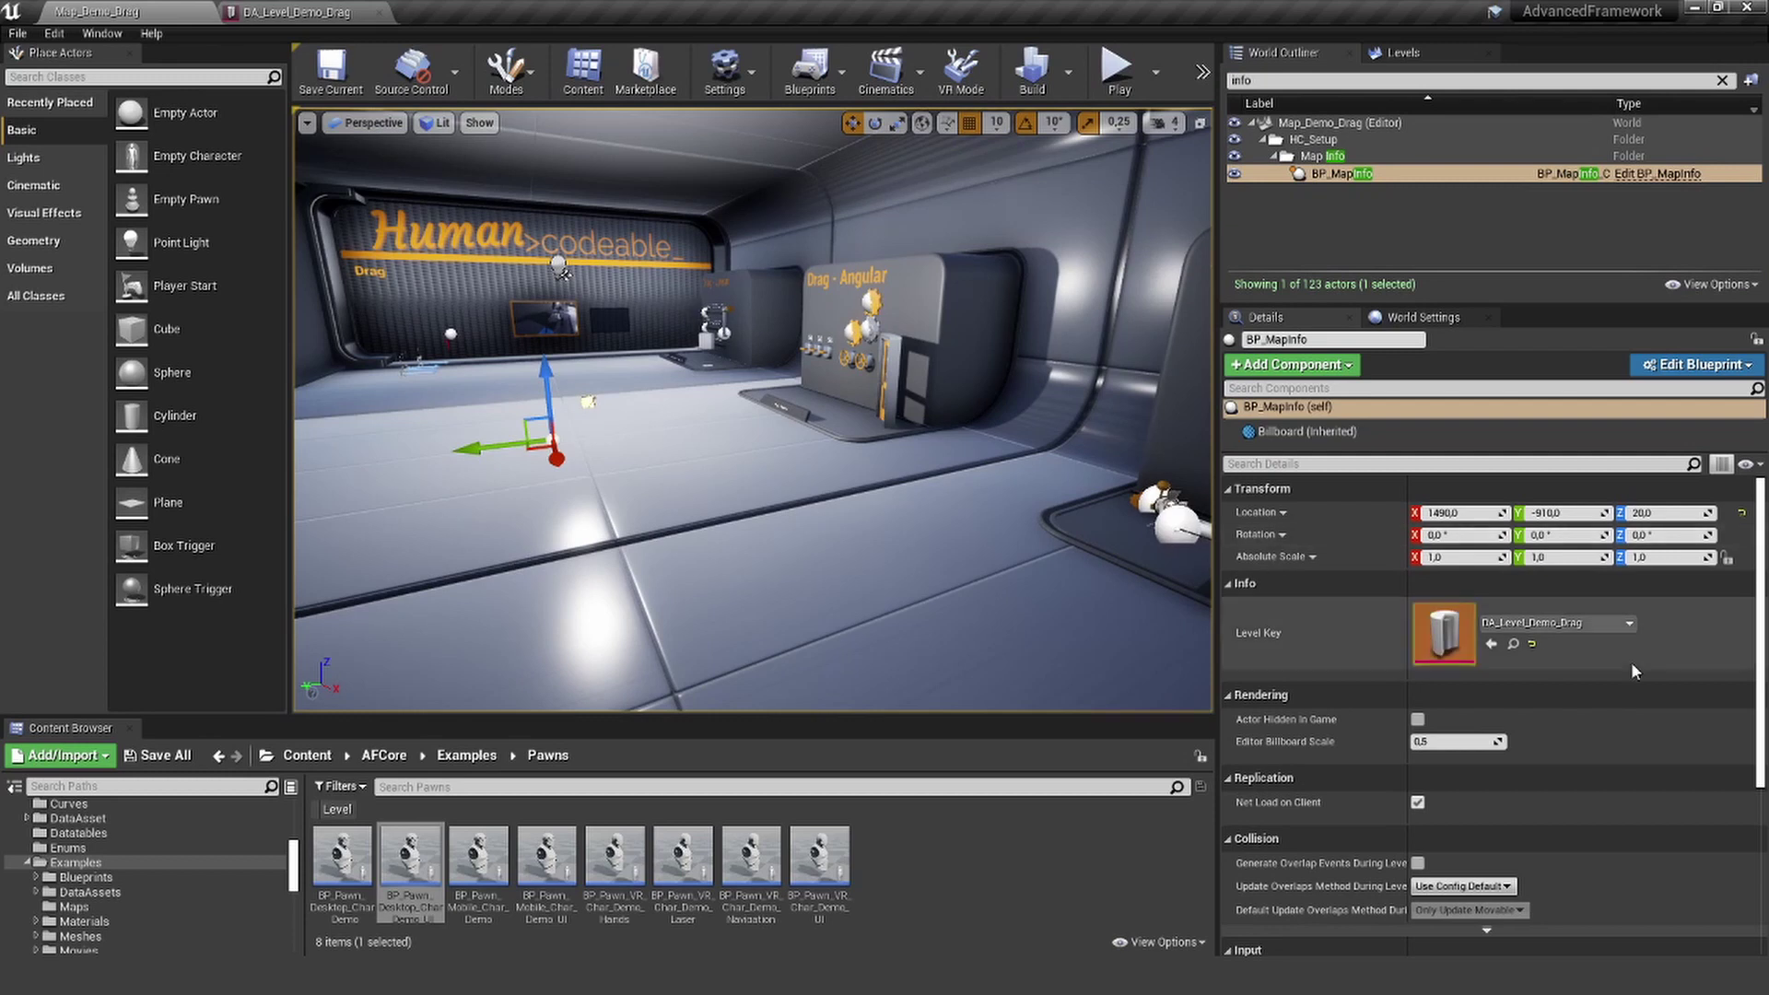
- Locate the level's desktop camera pawn in the Content Browser, enlarge the browser, and select BP_Pawn_Desktop
{"action": "left_click", "coordinate": [345, 12]}
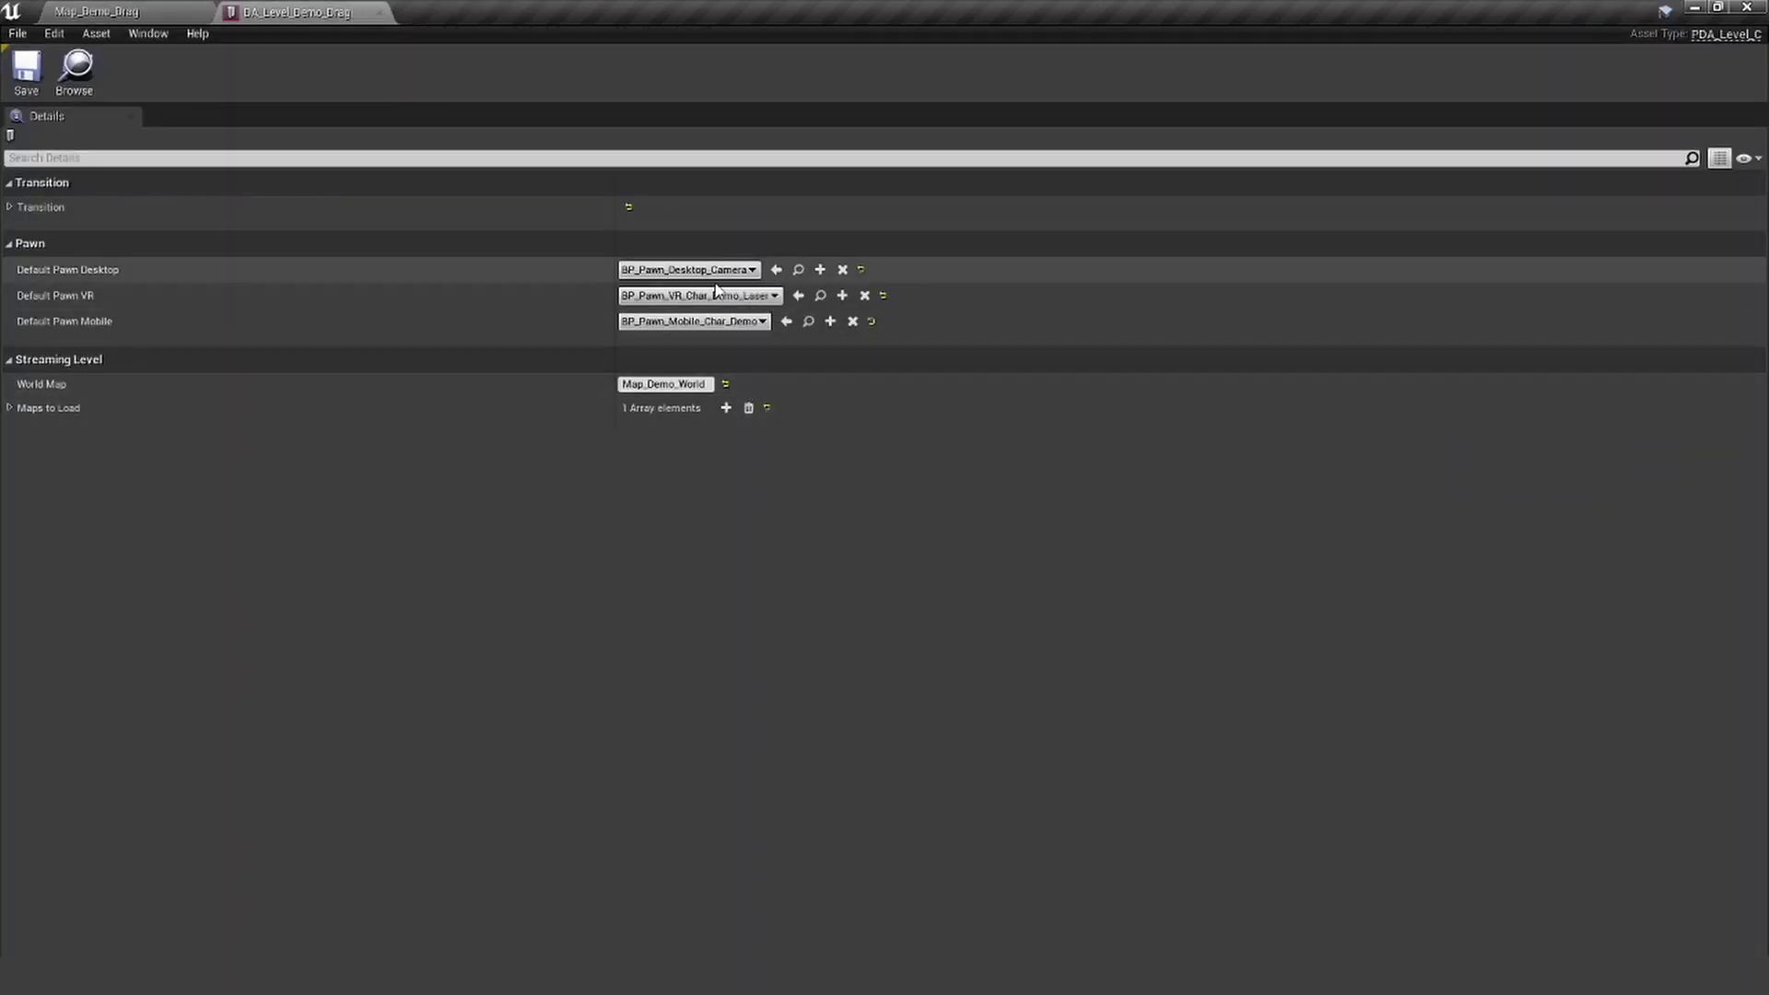
{"action": "left_click", "coordinate": [798, 269]}
{"action": "left_click_drag", "start_coordinate": [393, 711], "coordinate": [393, 612]}
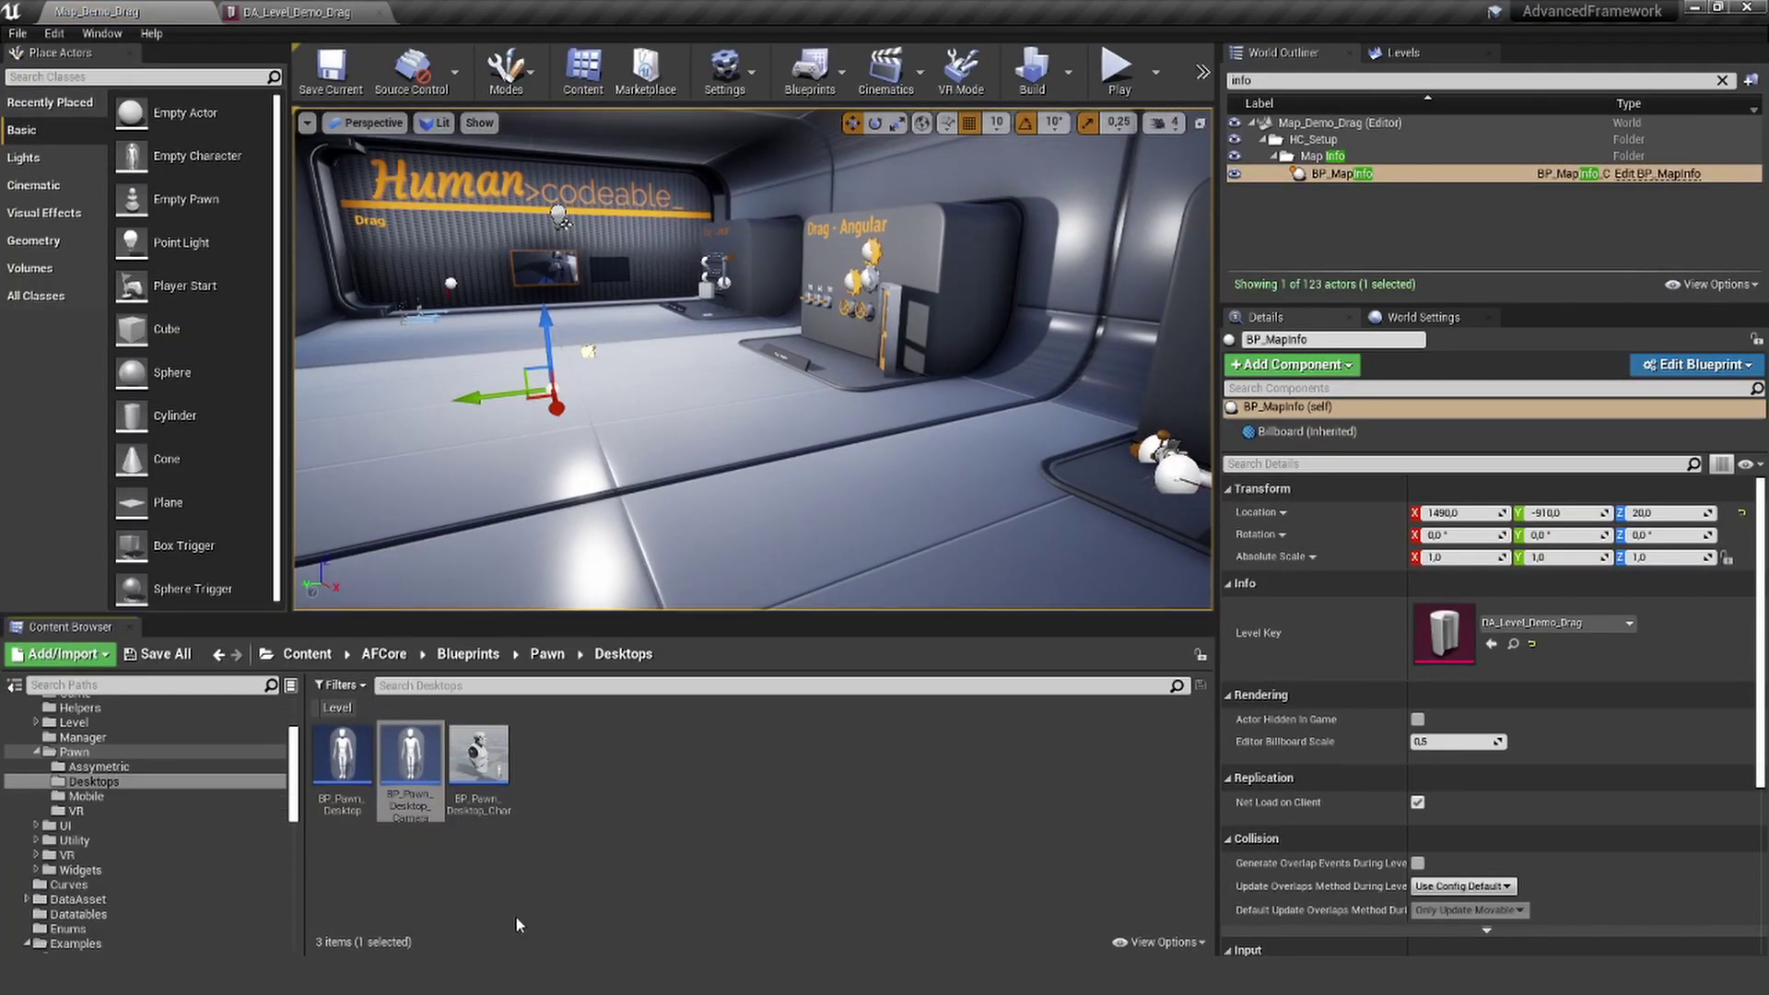
{"action": "left_click", "coordinate": [343, 761]}
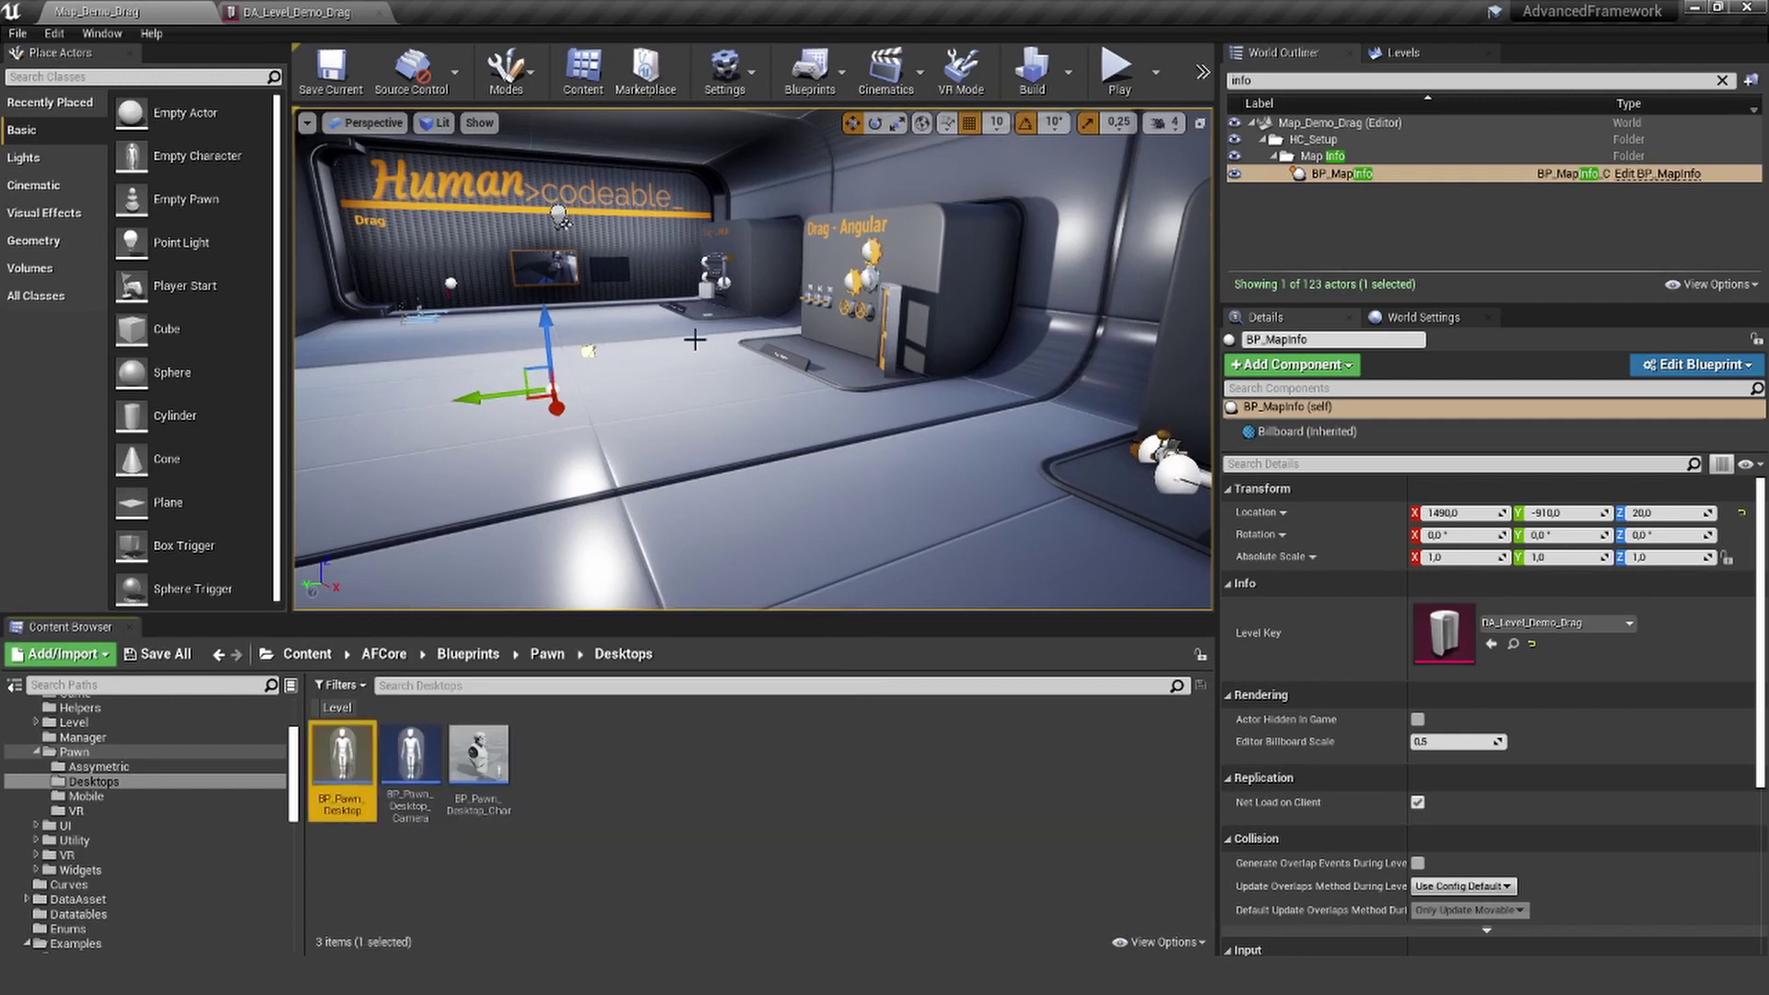
- Create a child Blueprint class of BP_Pawn_Desktop named BP_Pawn_Desktop_Dragexample
{"action": "right_click", "coordinate": [342, 758]}
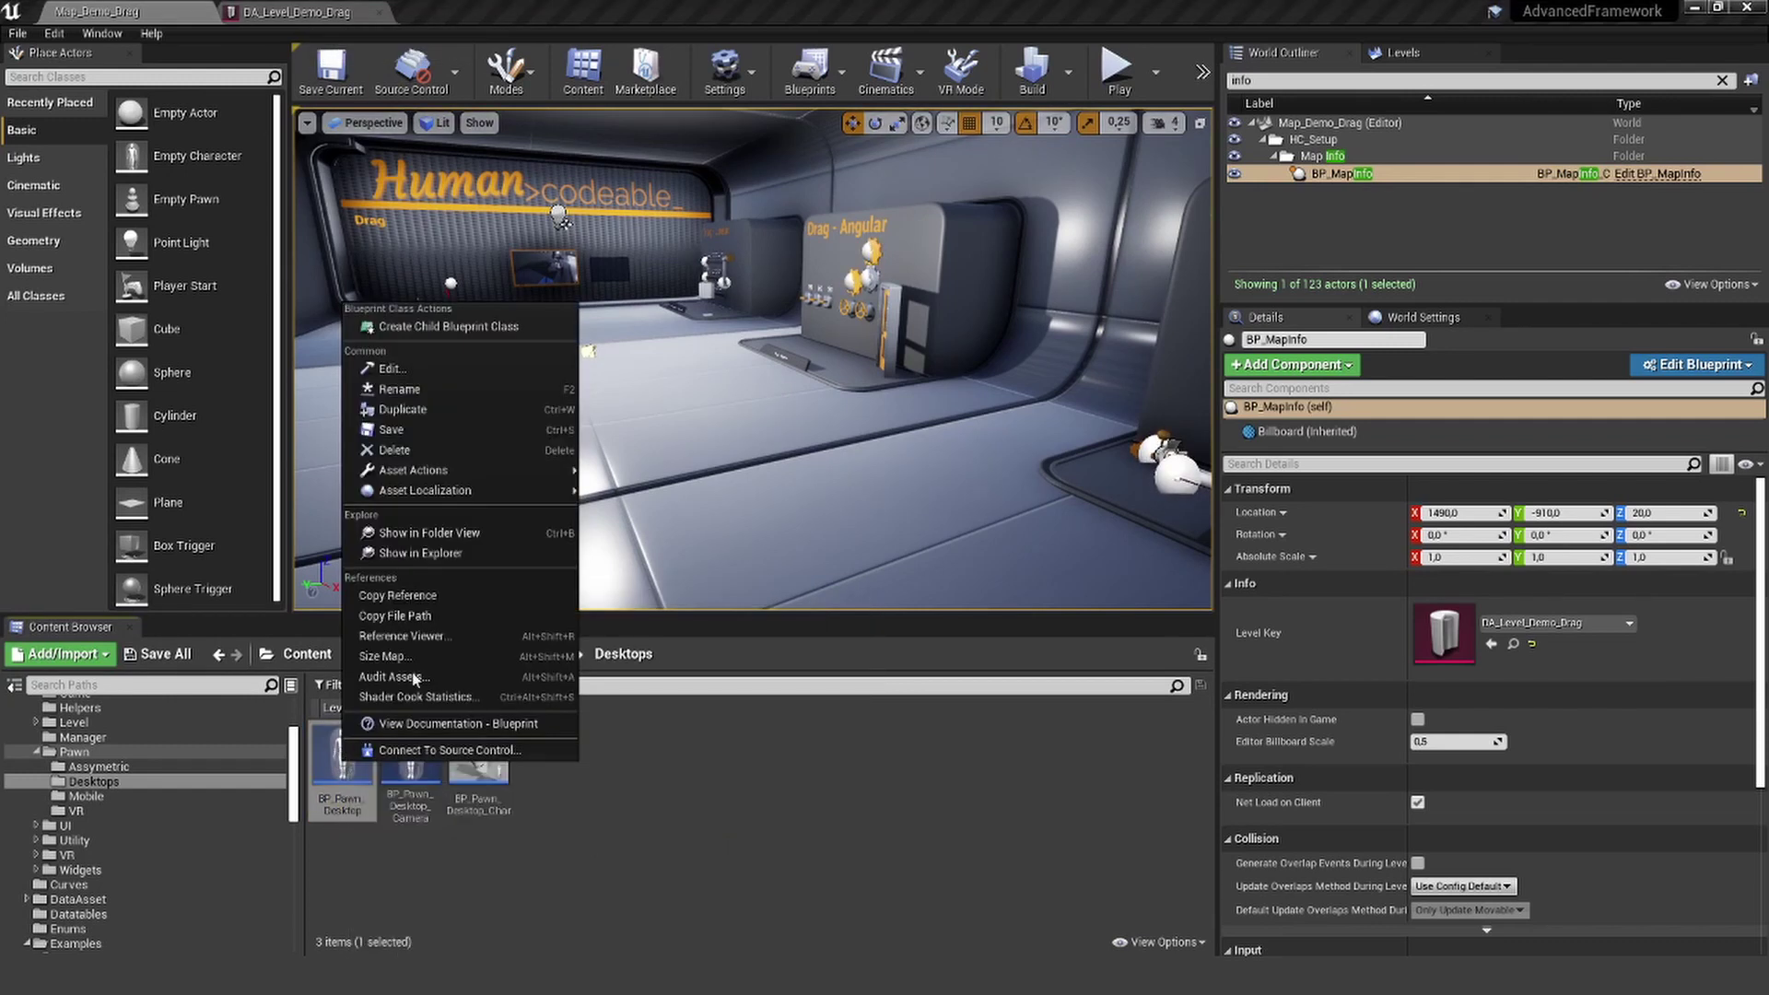
{"action": "left_click", "coordinate": [440, 328]}
{"action": "key", "text": "BackSpace"}
{"action": "key", "text": "BackSpace"}
{"action": "key", "text": "BackSpace"}
{"action": "key", "text": "BackSpace"}
{"action": "key", "text": "BackSpace"}
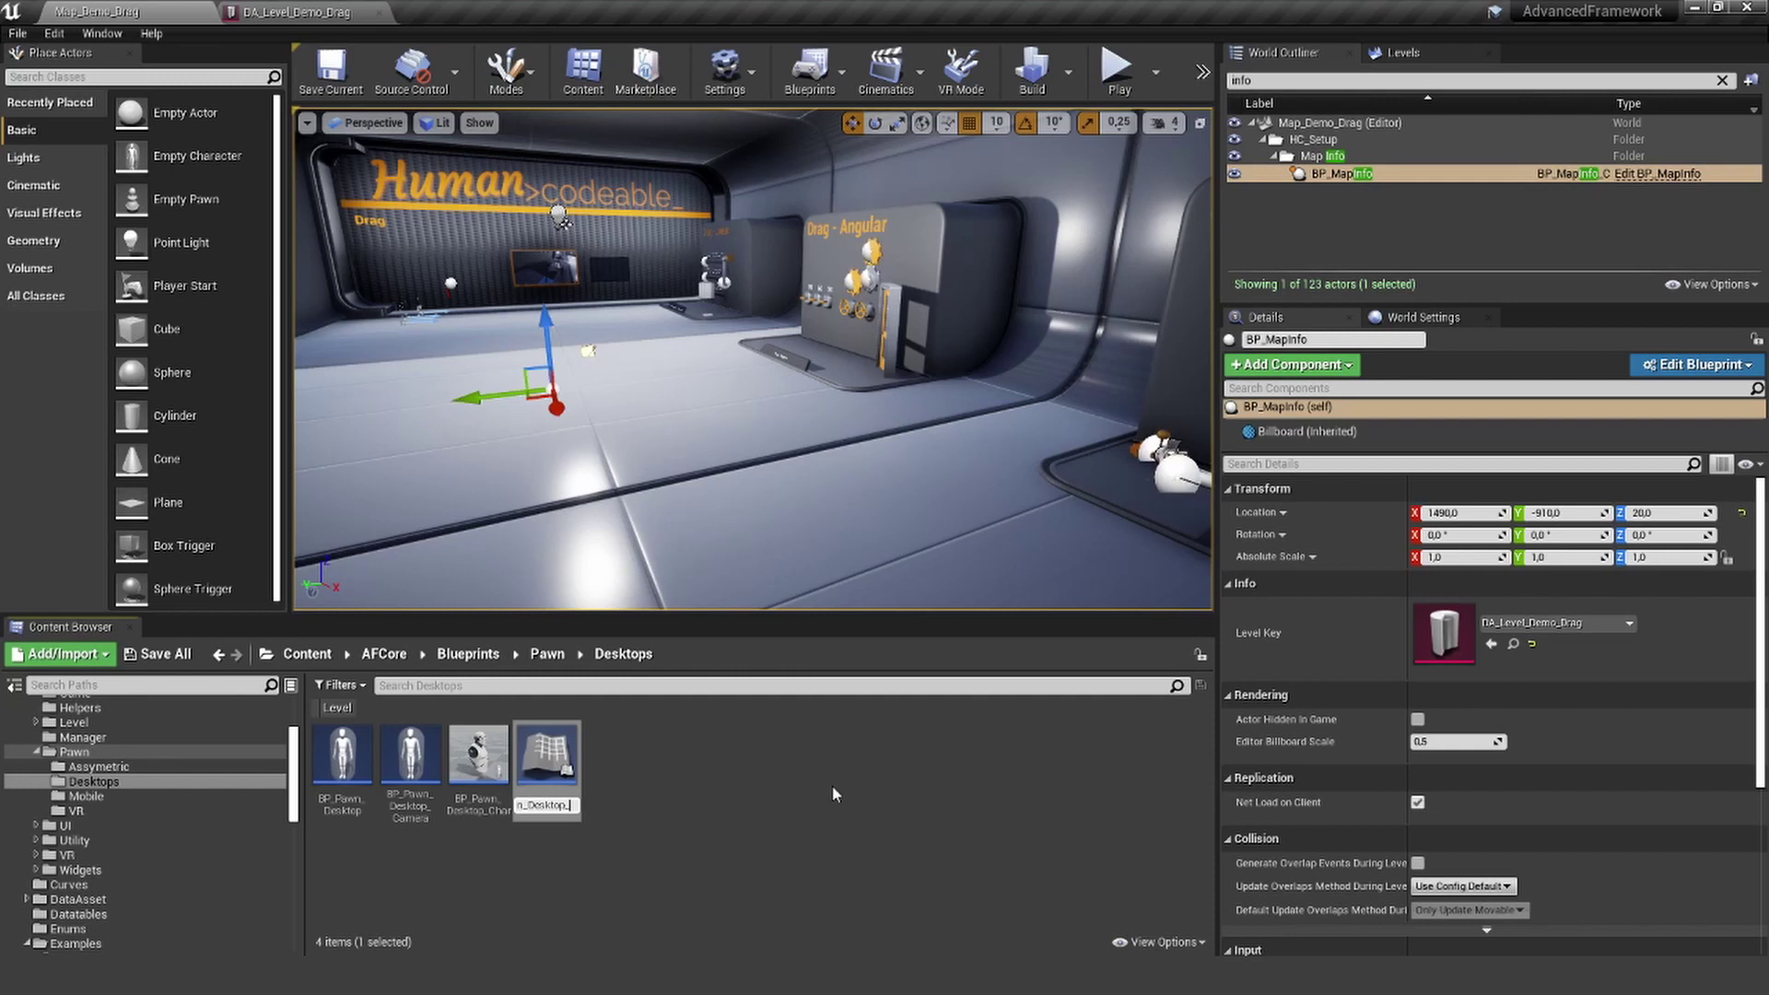
{"action": "type", "text": "Dragexample"}
{"action": "key", "text": "Return"}
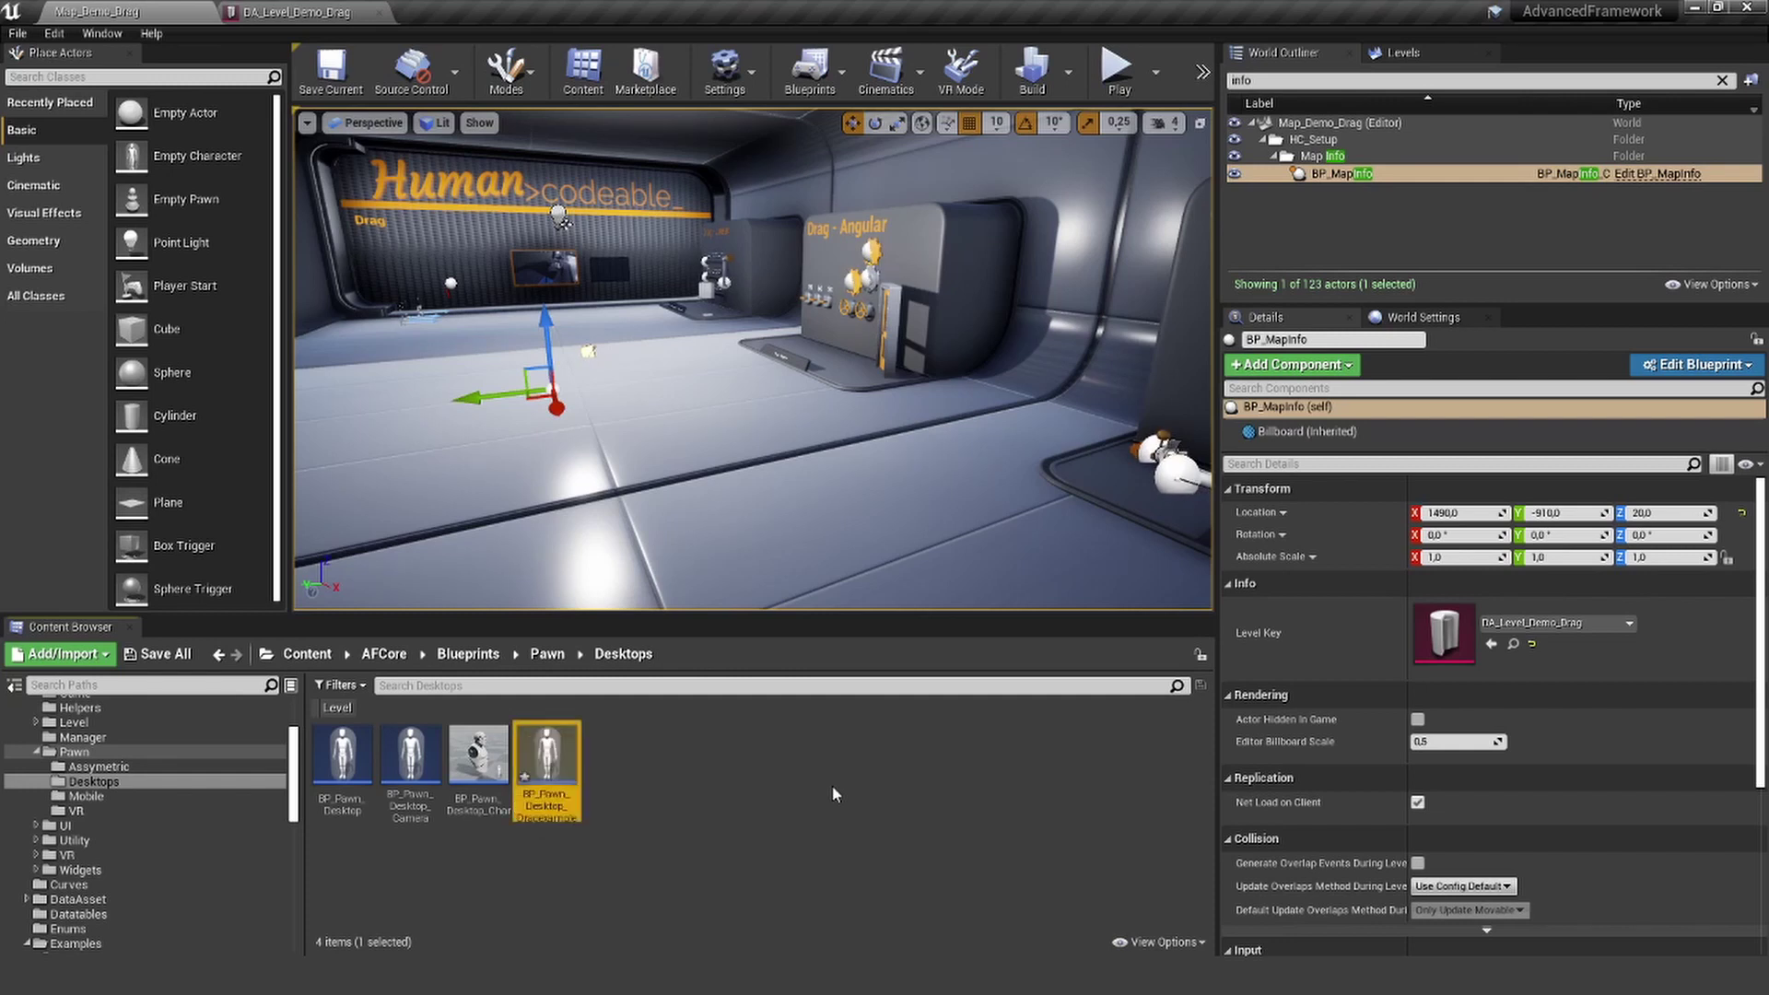
- Open BP_Pawn_Desktop_Dragexample, set its CapsuleComponent's Capsule Half Height to 300, and compile the Blueprint
{"action": "double_click", "coordinate": [556, 768]}
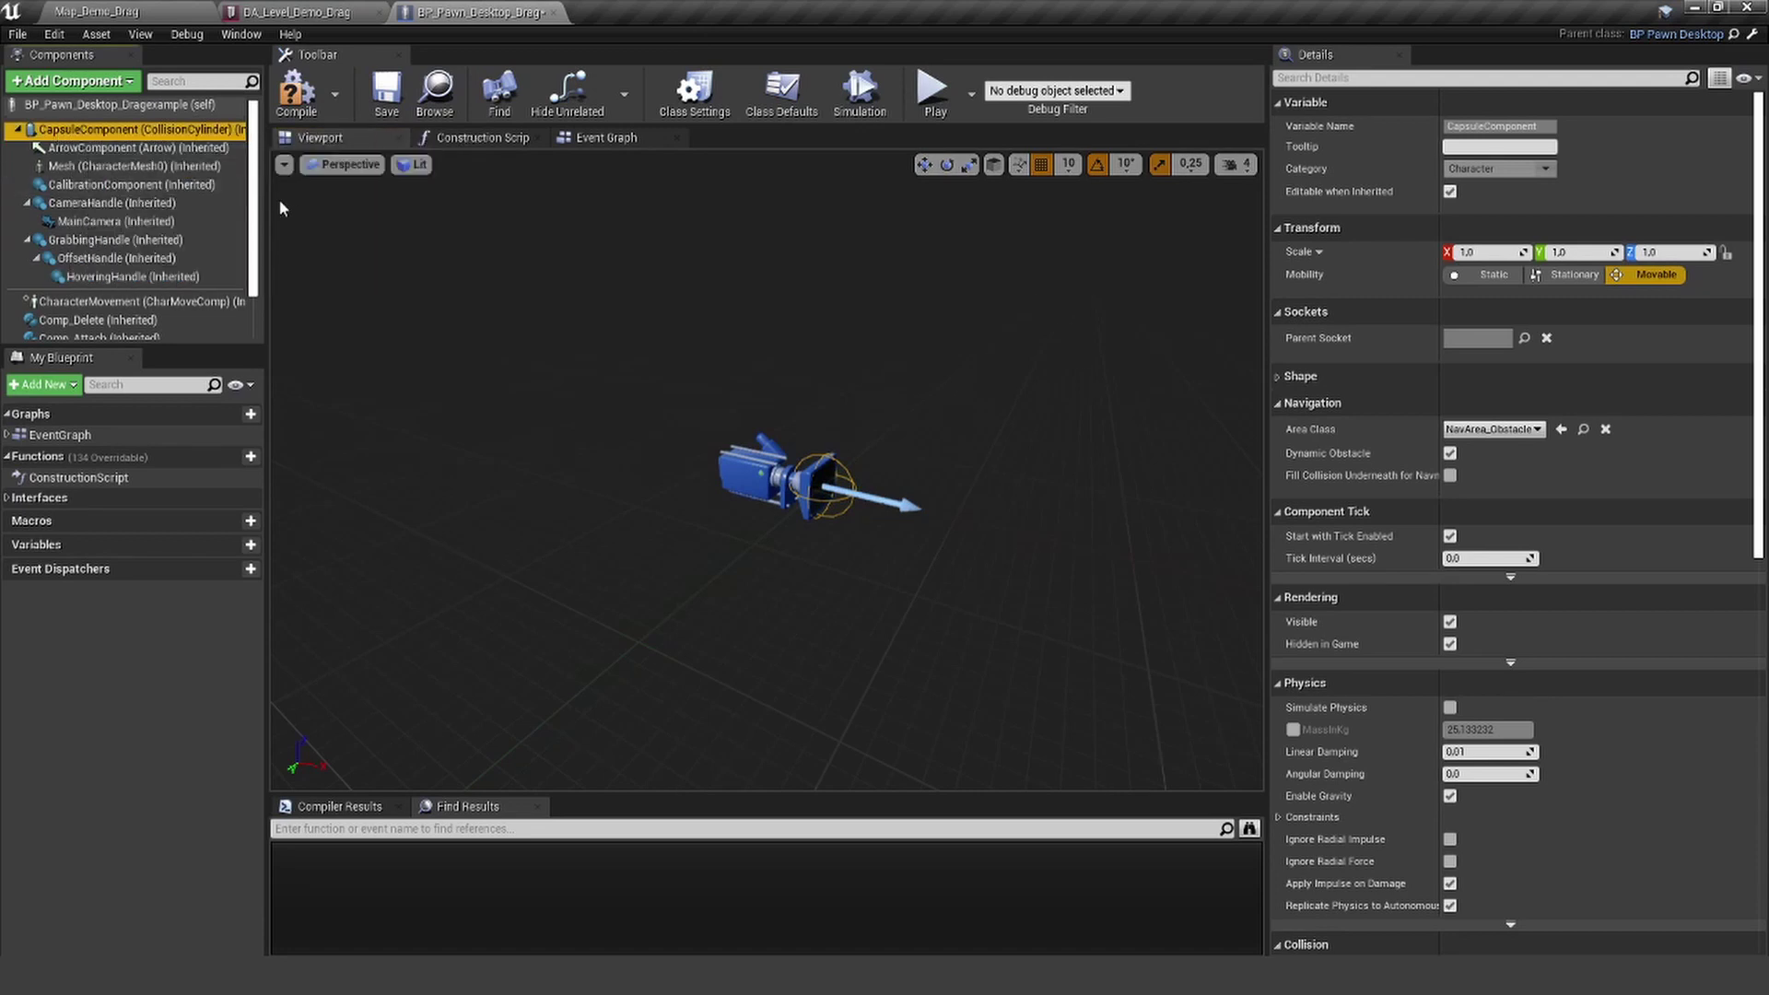
{"action": "right_click_drag", "start_coordinate": [729, 488], "coordinate": [752, 509]}
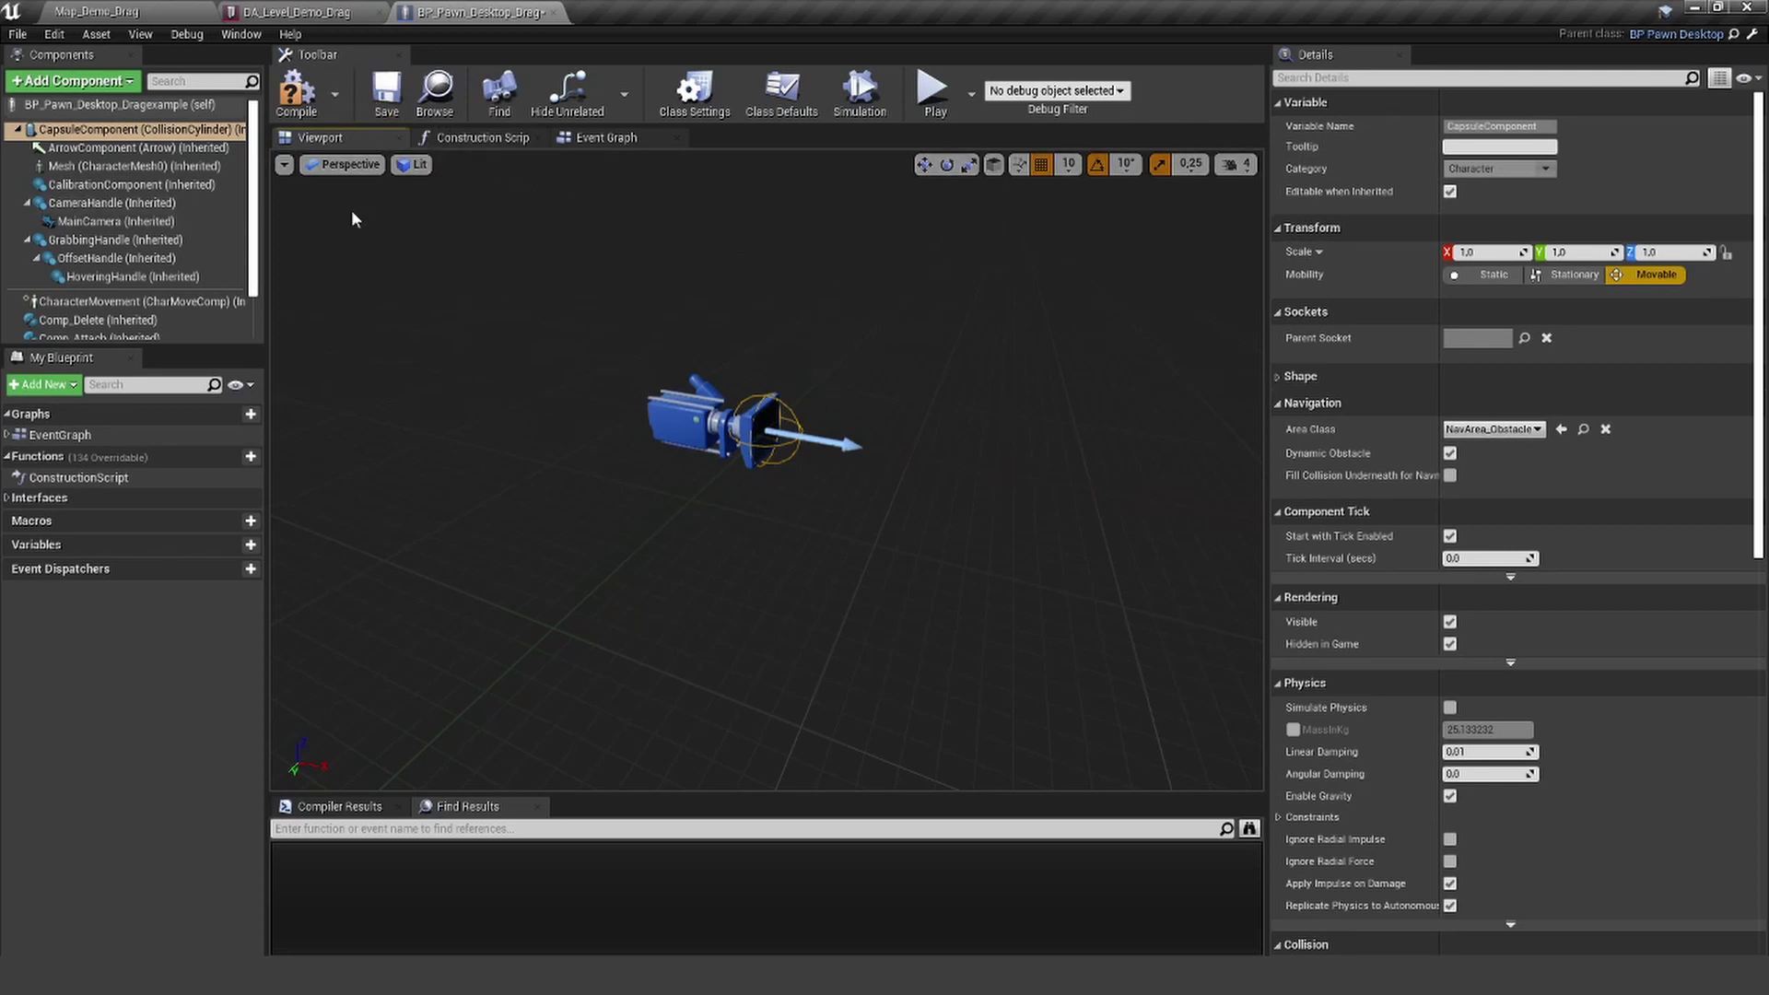
{"action": "left_click", "coordinate": [1399, 78]}
{"action": "type", "text": "hei"}
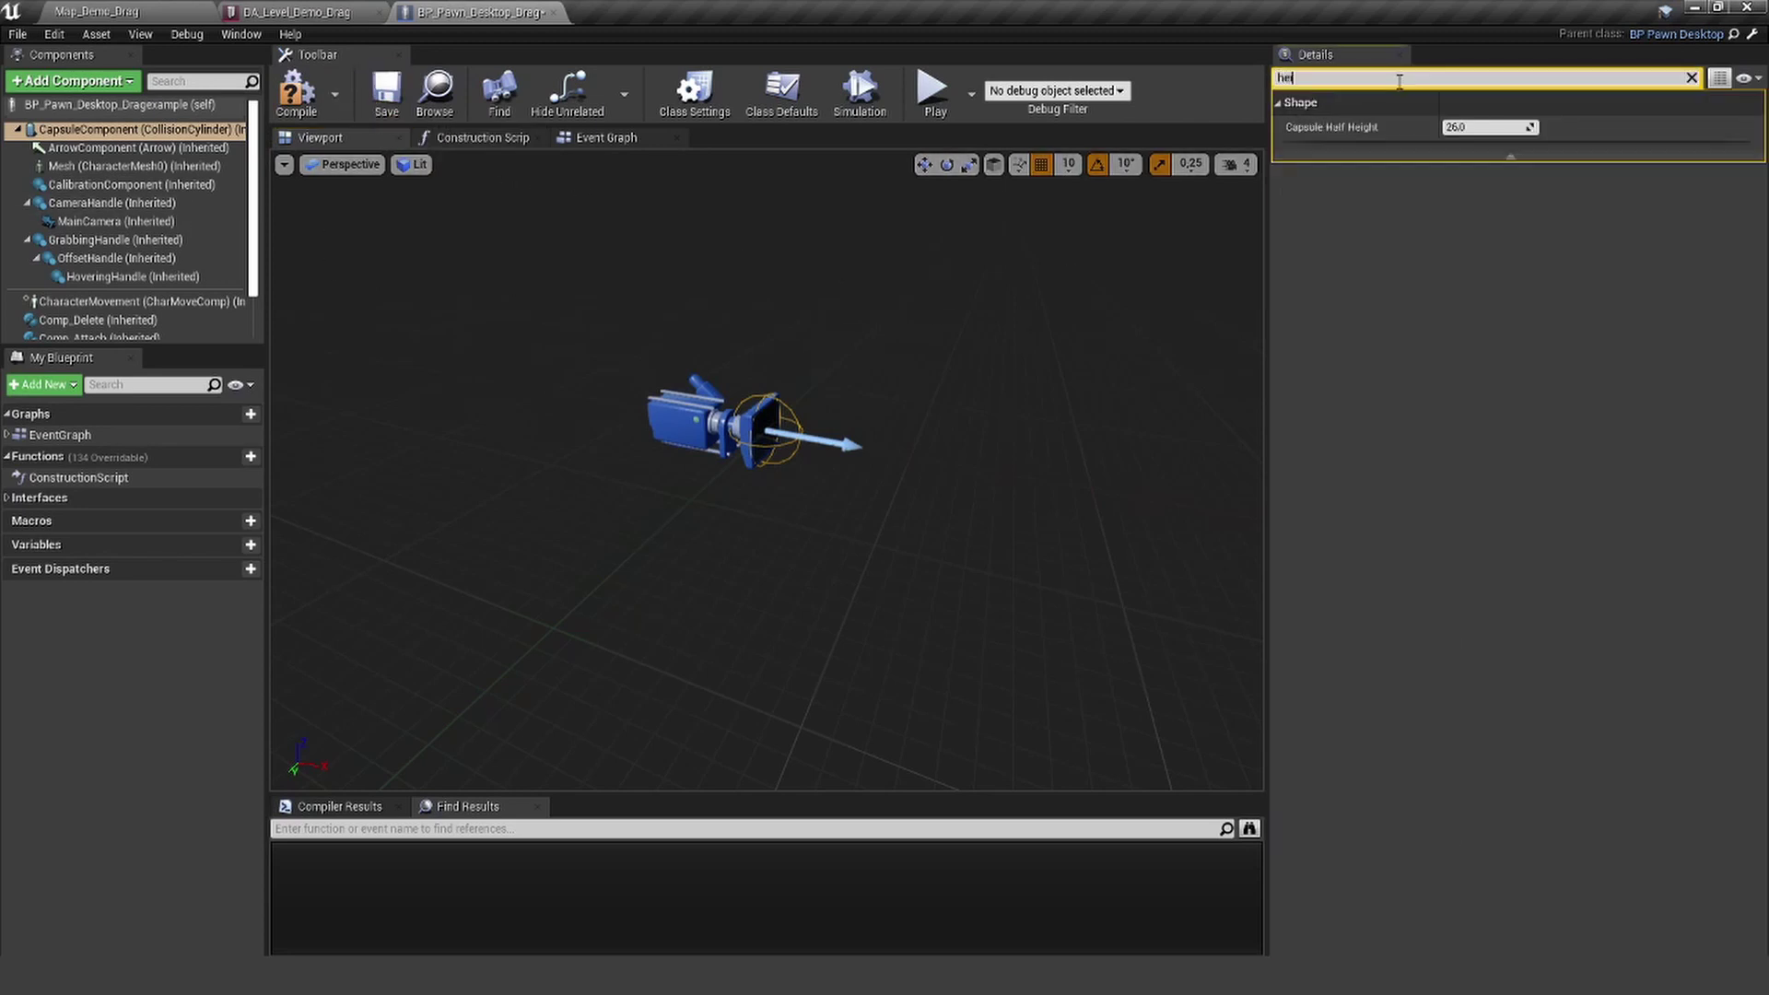
{"action": "left_click", "coordinate": [1484, 127]}
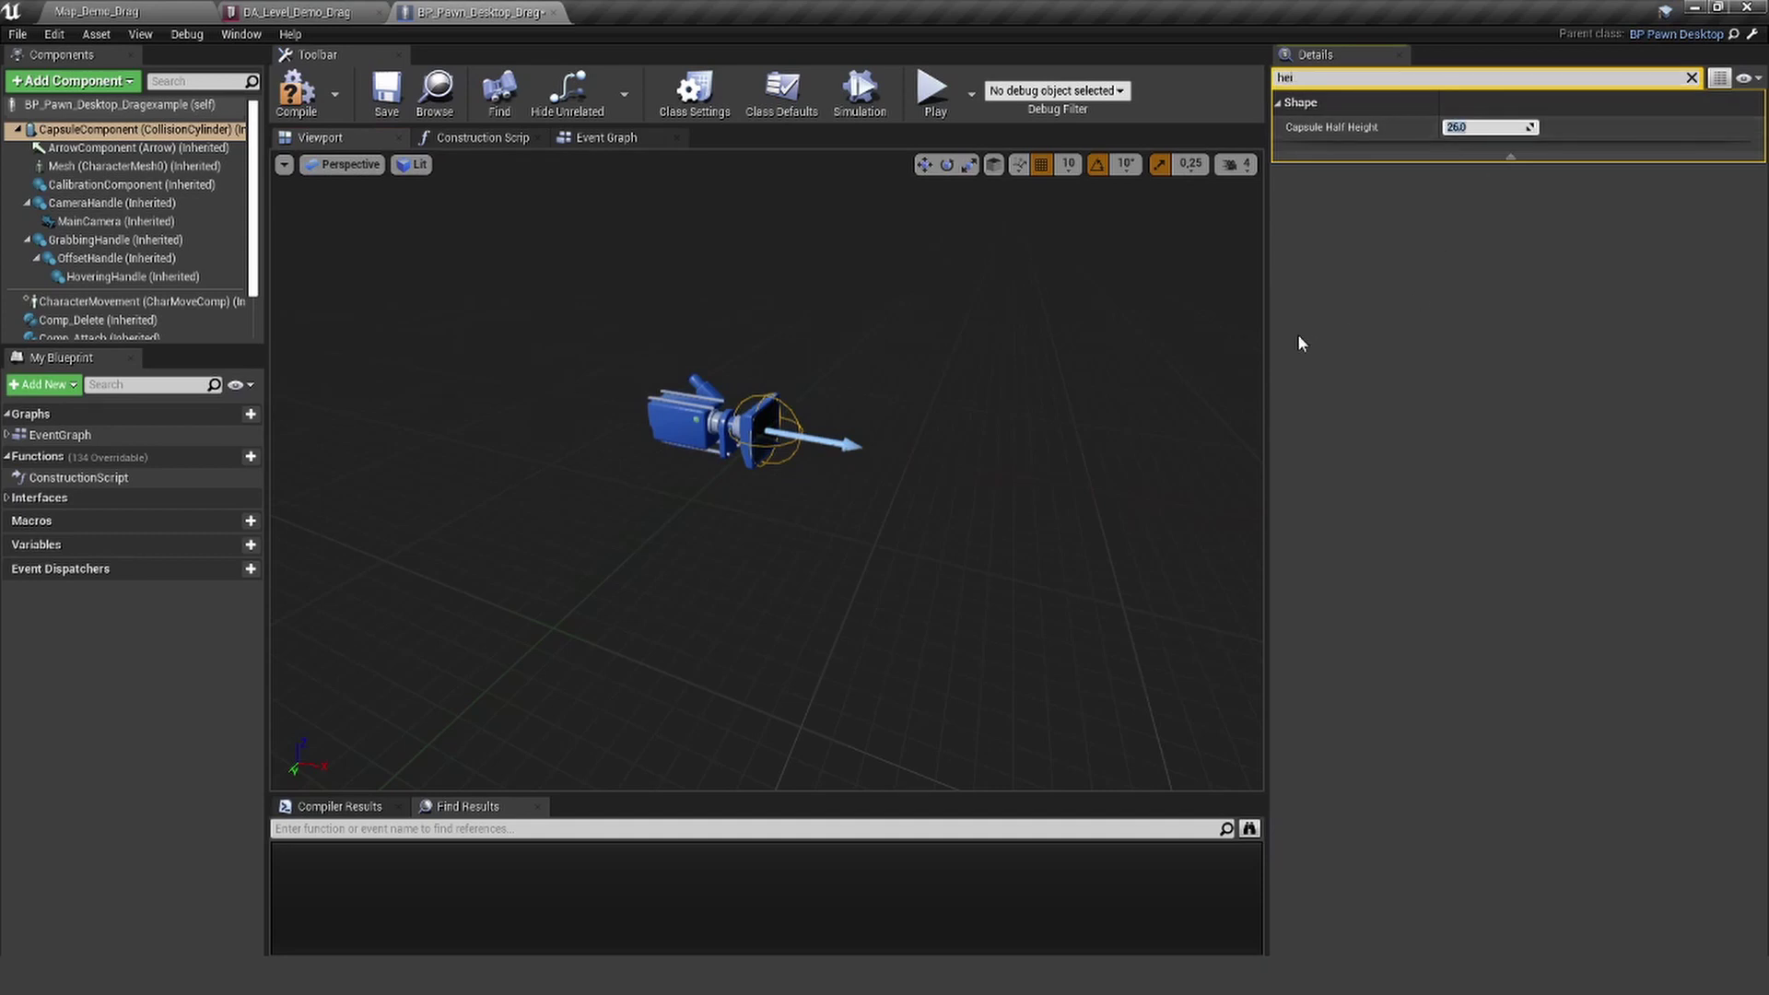
{"action": "type", "text": "300"}
{"action": "key", "text": "Return"}
{"action": "mouse_move", "coordinate": [828, 527]}
{"action": "right_mouse_down"}
{"action": "mouse_move", "coordinate": [828, 433]}
{"action": "mouse_move", "coordinate": [827, 526]}
{"action": "right_mouse_up"}
{"action": "key", "text": "s"}
{"action": "left_click", "coordinate": [296, 92]}
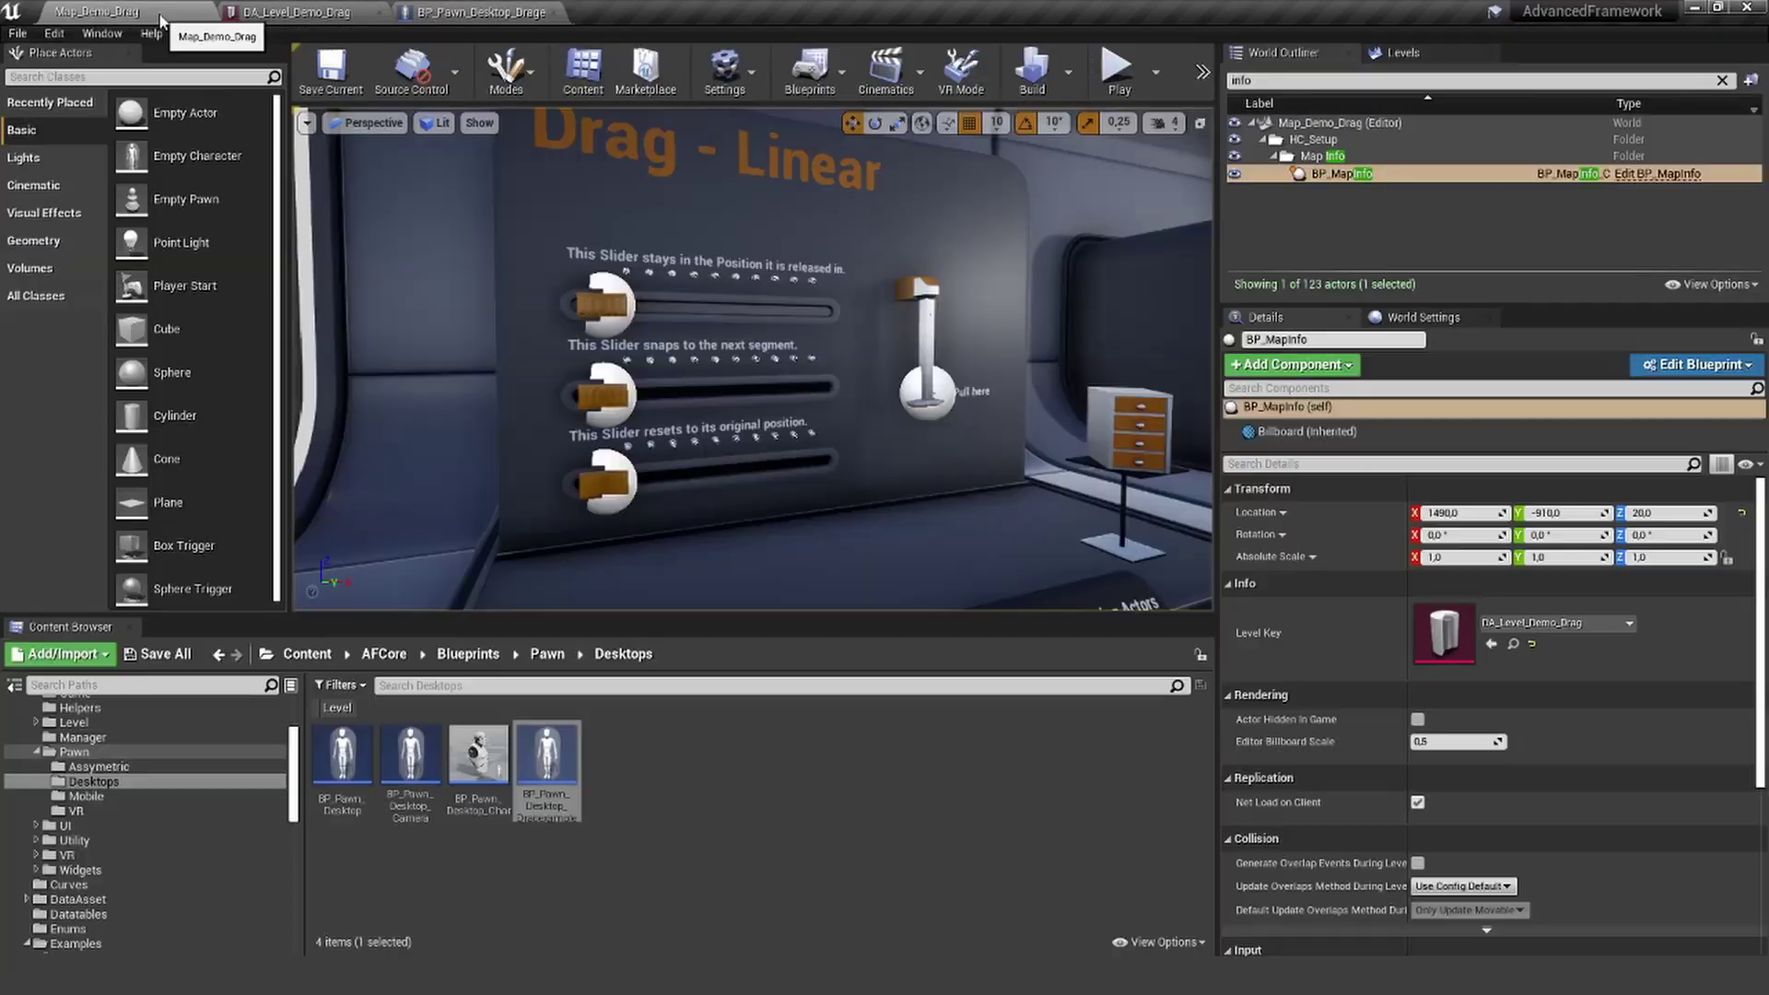
- Set Default Pawn Desktop in DA_Level_Demo_Drag to BP_Pawn_Desktop_Dragexample and save the data asset
{"action": "left_click", "coordinate": [97, 11]}
{"action": "key", "text": "s"}
{"action": "right_click_drag", "start_coordinate": [672, 406], "coordinate": [724, 424]}
{"action": "key", "text": "w"}
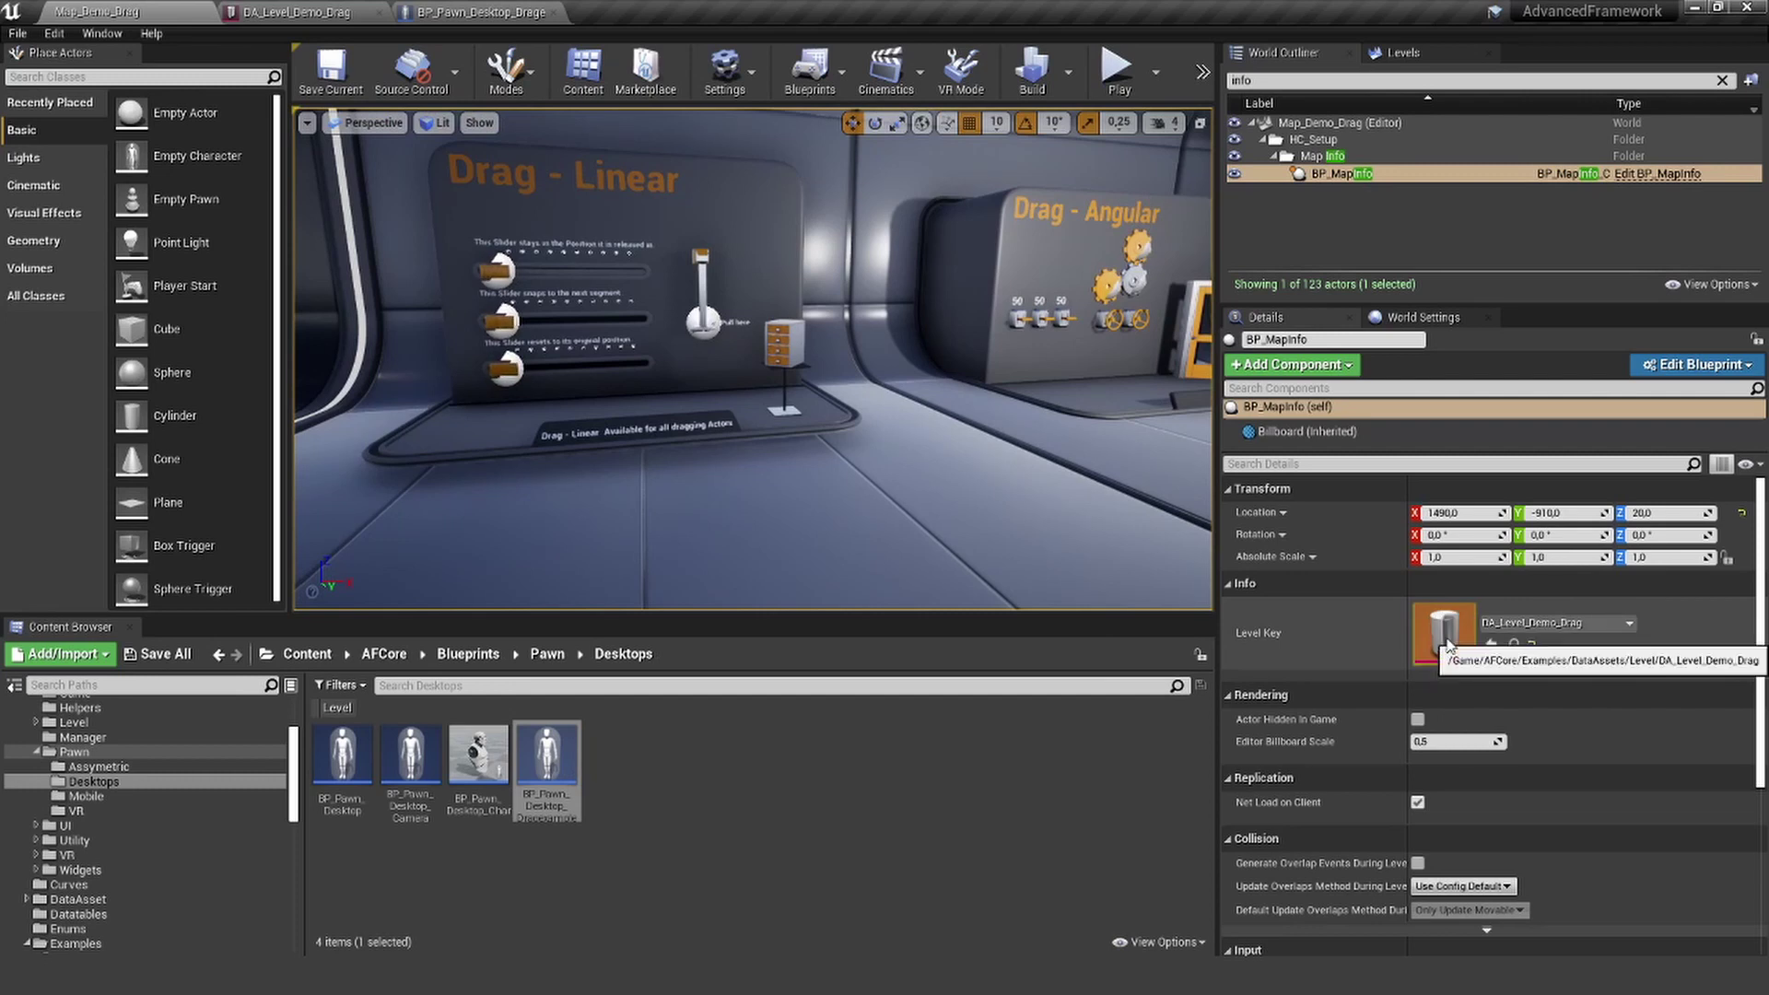
{"action": "double_click", "coordinate": [1446, 636]}
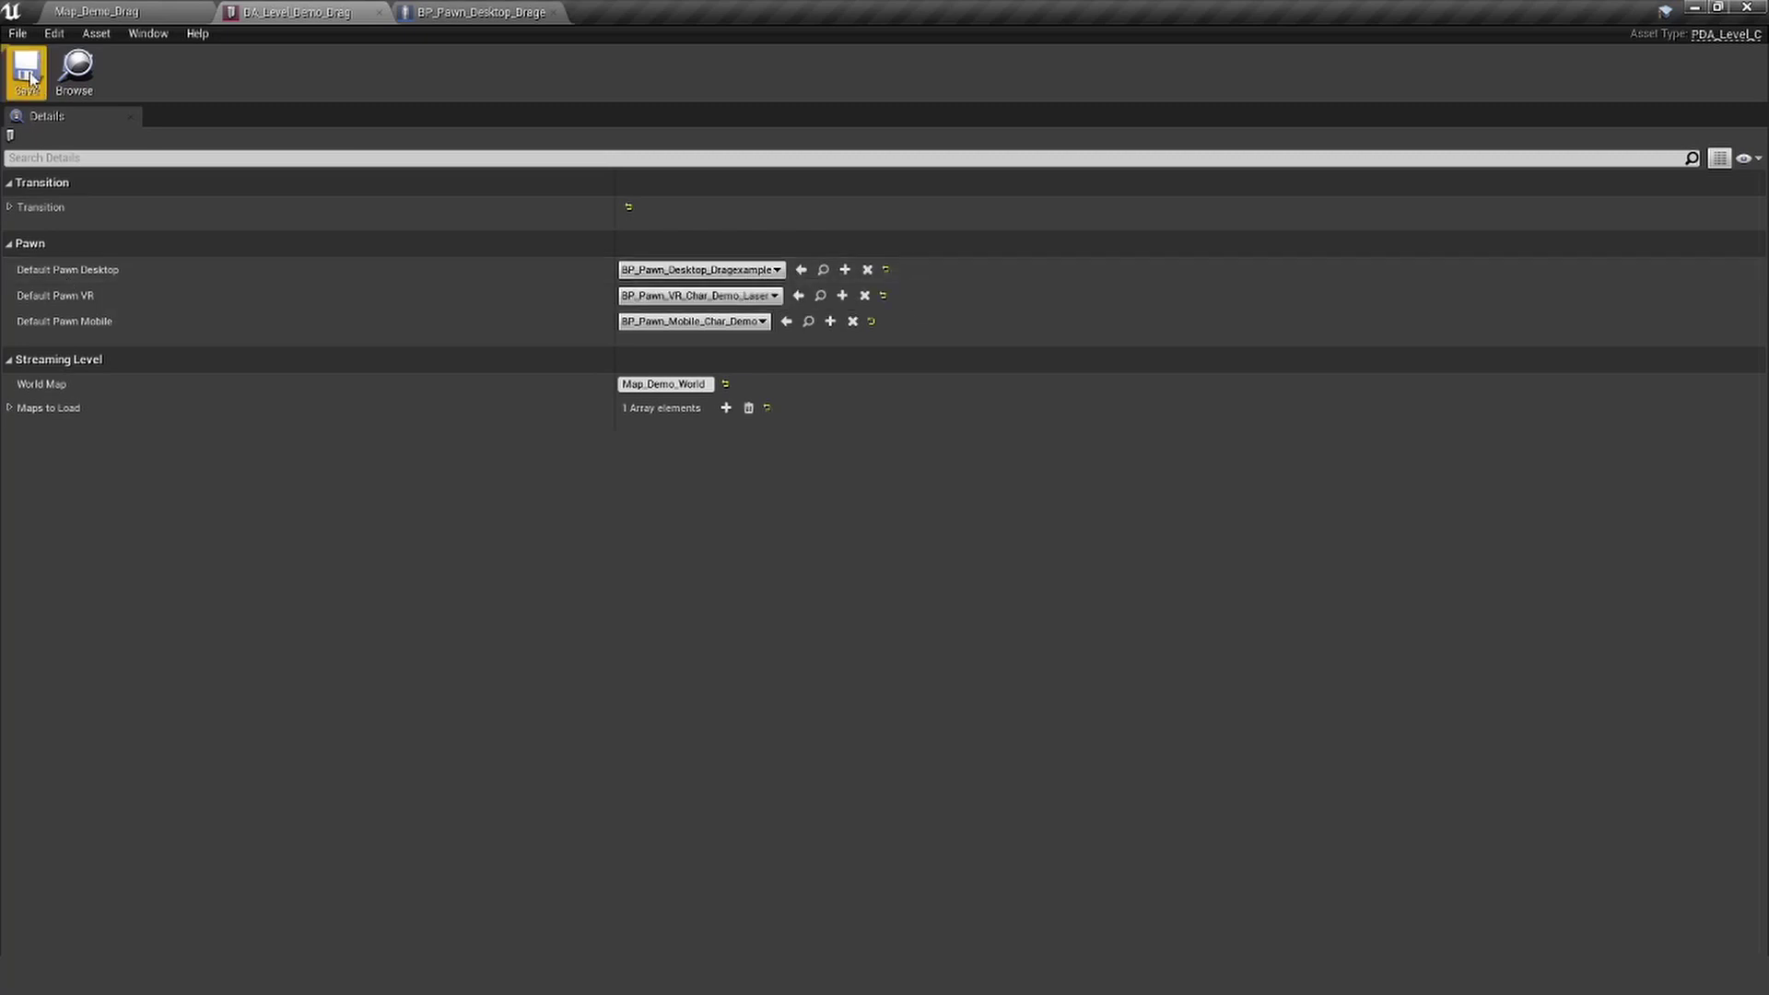
{"action": "left_click", "coordinate": [115, 13]}
- Play the drag map with the new pawn, test dragging at the Drag - Linear station, and move toward Drag - Spline
{"action": "right_click_drag", "start_coordinate": [643, 394], "coordinate": [714, 322]}
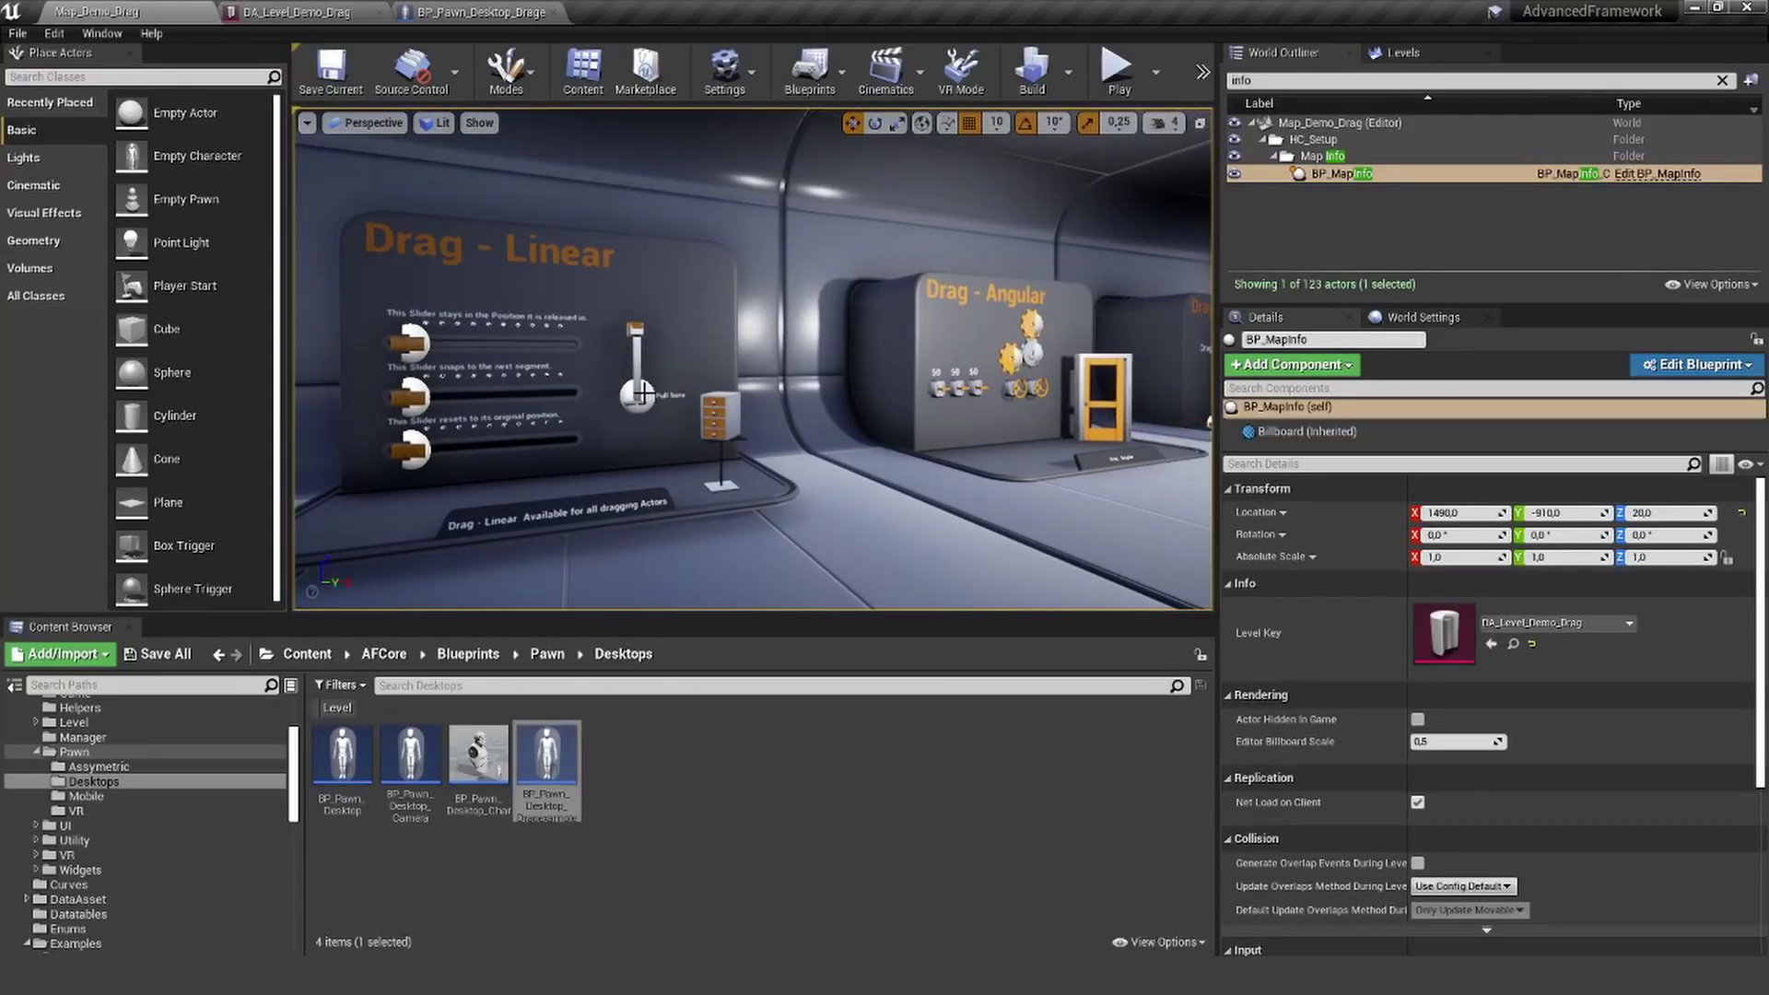
{"action": "key", "text": "alt+p"}
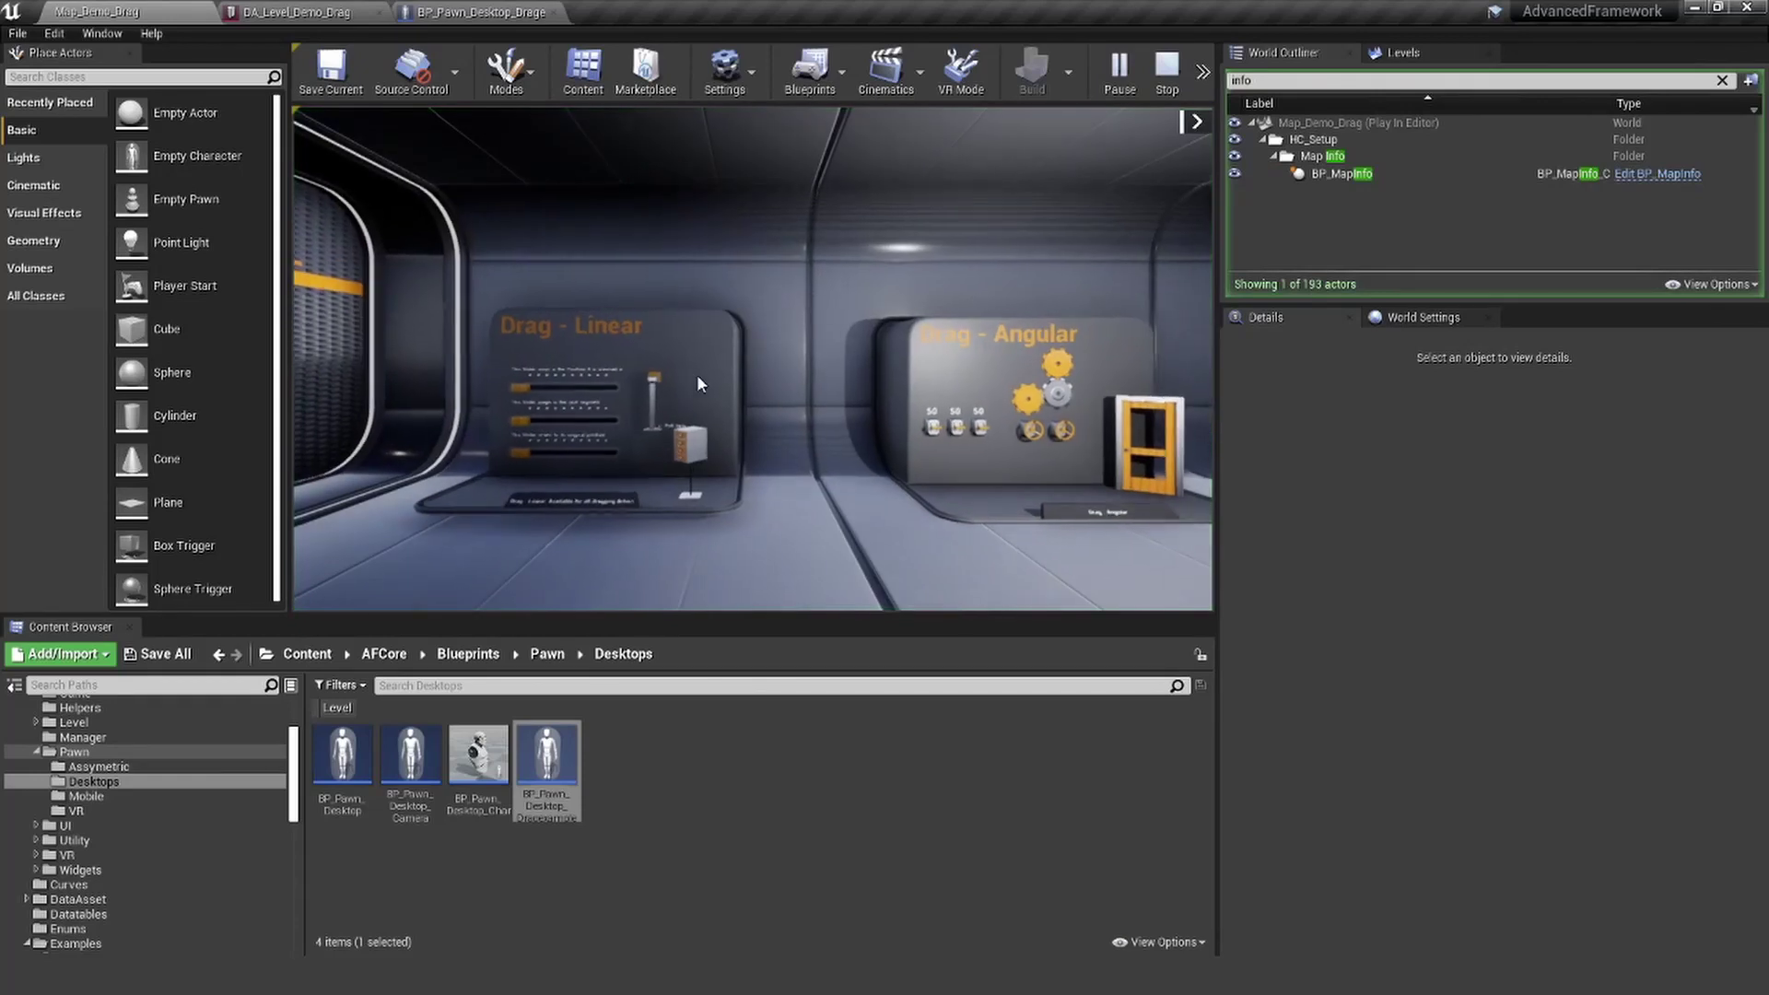
{"action": "key", "text": "w"}
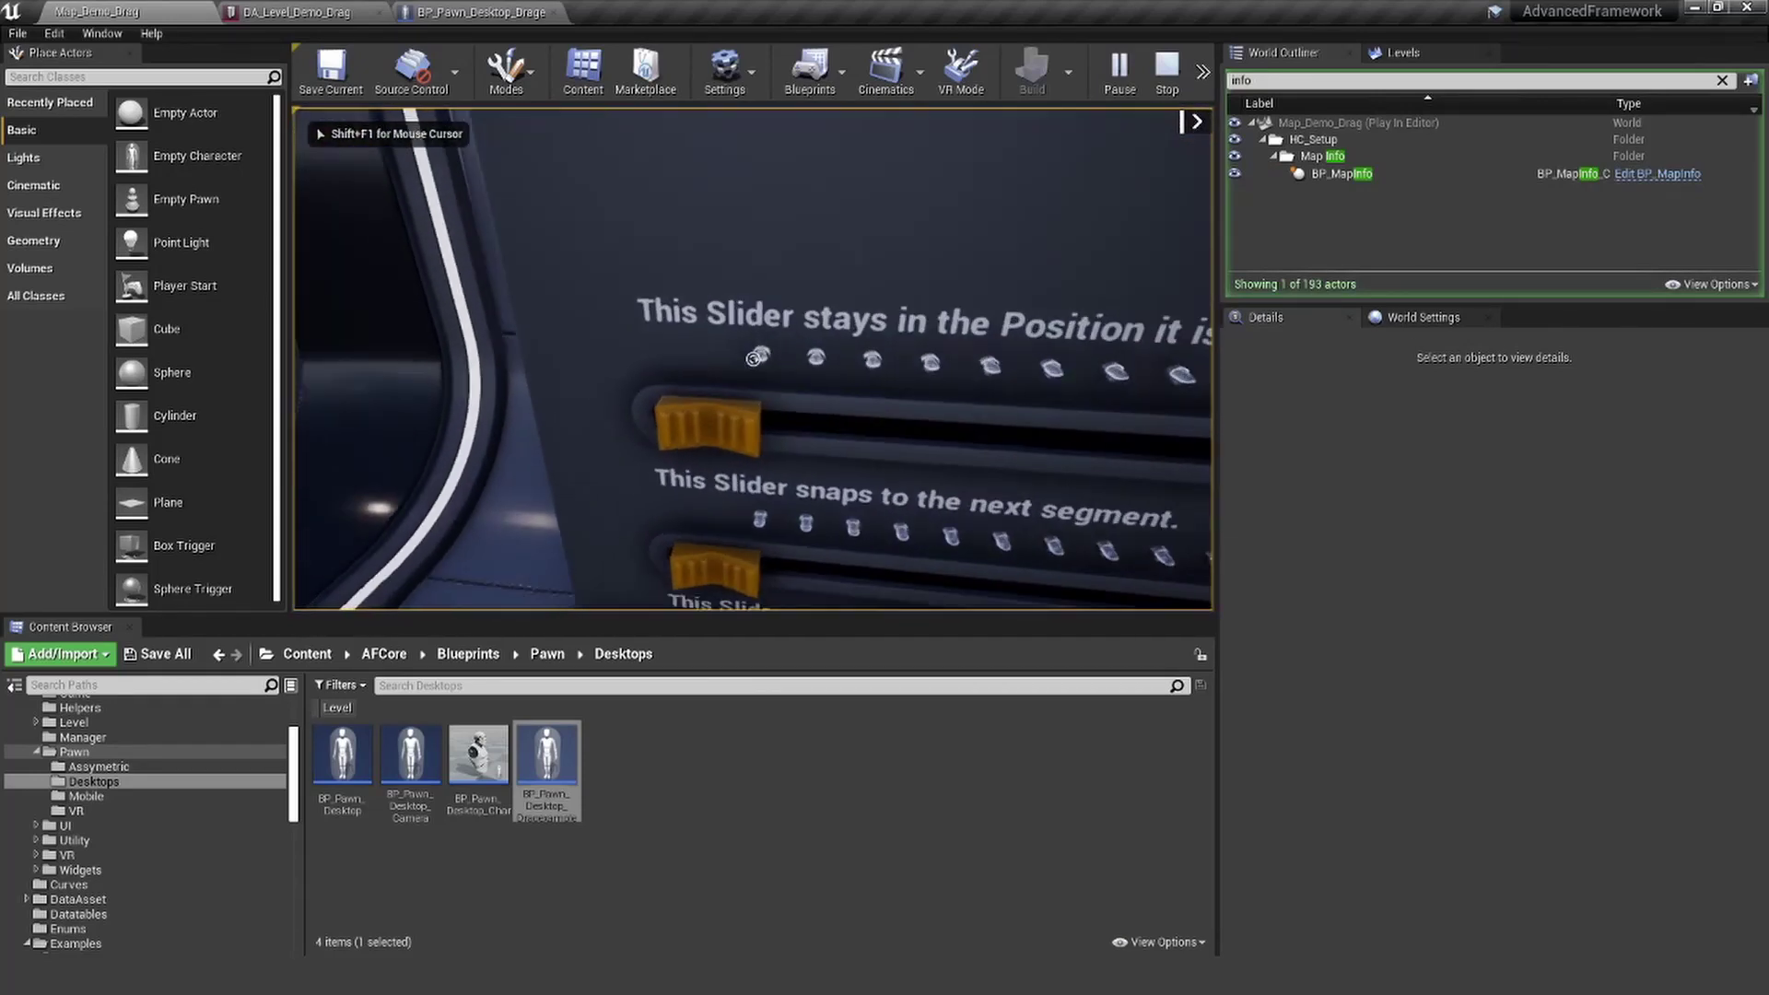
{"action": "left_click_drag", "start_coordinate": [753, 359], "coordinate": [1207, 392]}
{"action": "key", "text": "w"}
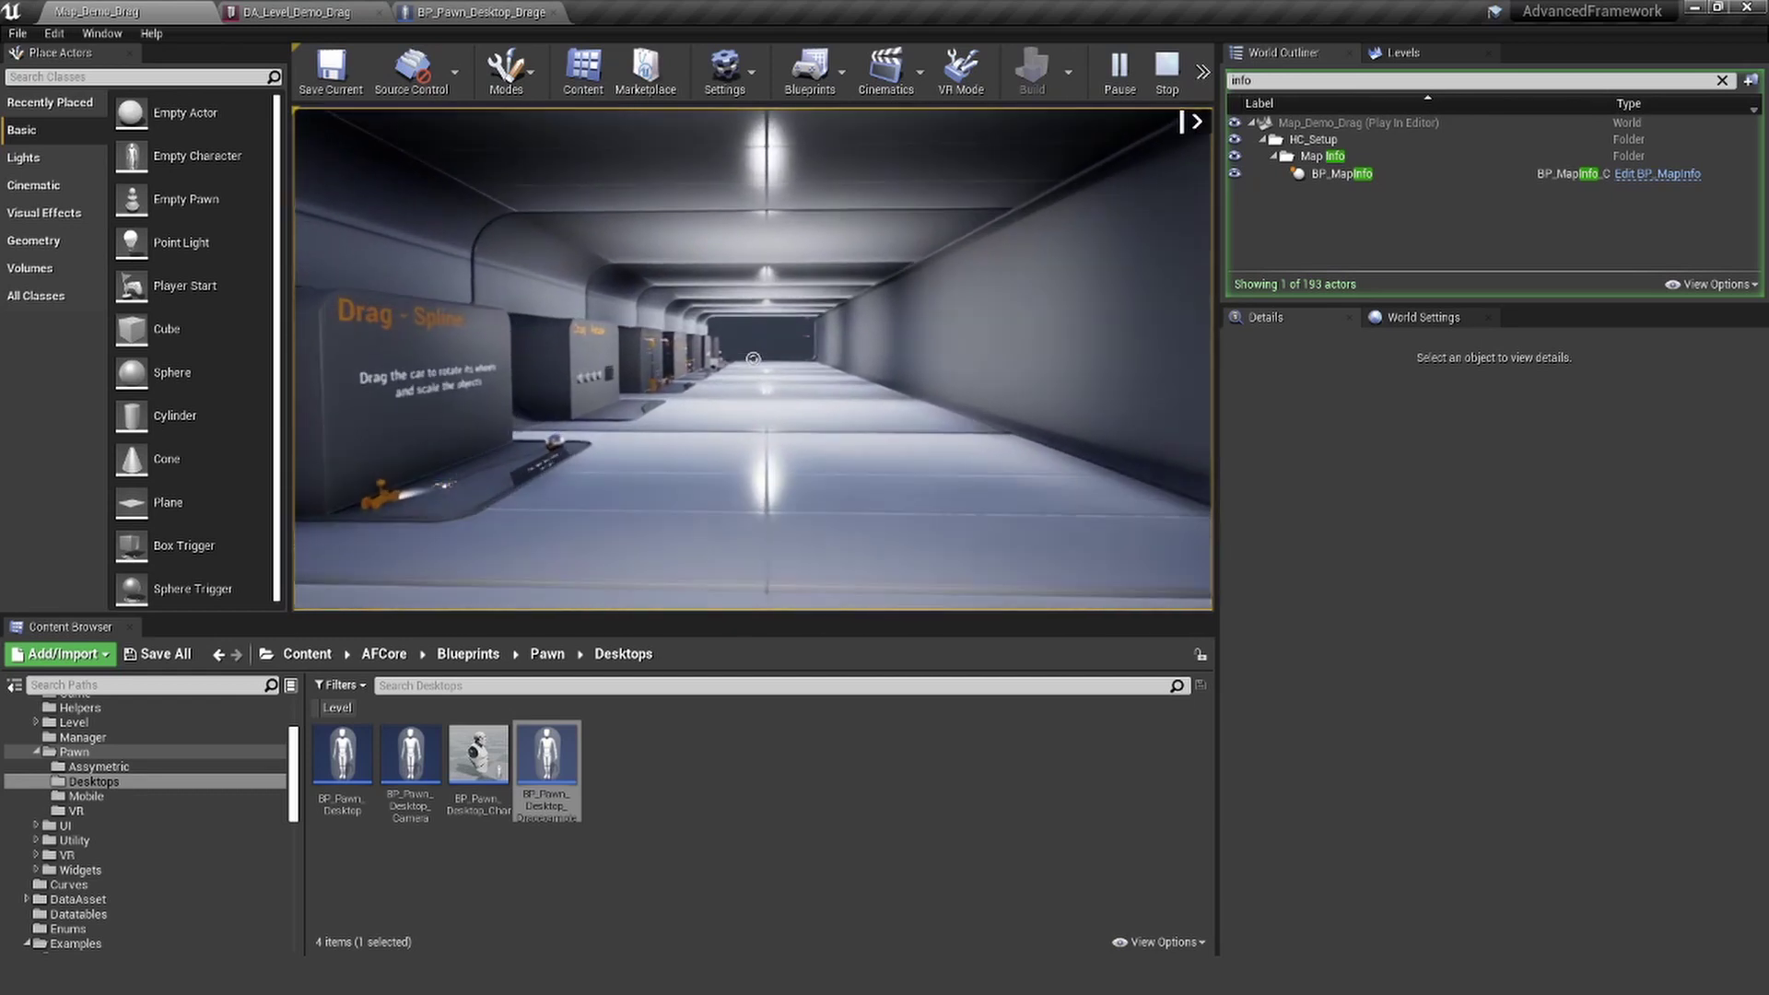
- Stop the play session, set the CharacterMovement Max Walk Speed of BP_Pawn_Desktop_Dragexample to 1200, and compile the Blueprint
{"action": "key", "text": "Escape"}
{"action": "left_click", "coordinate": [457, 13]}
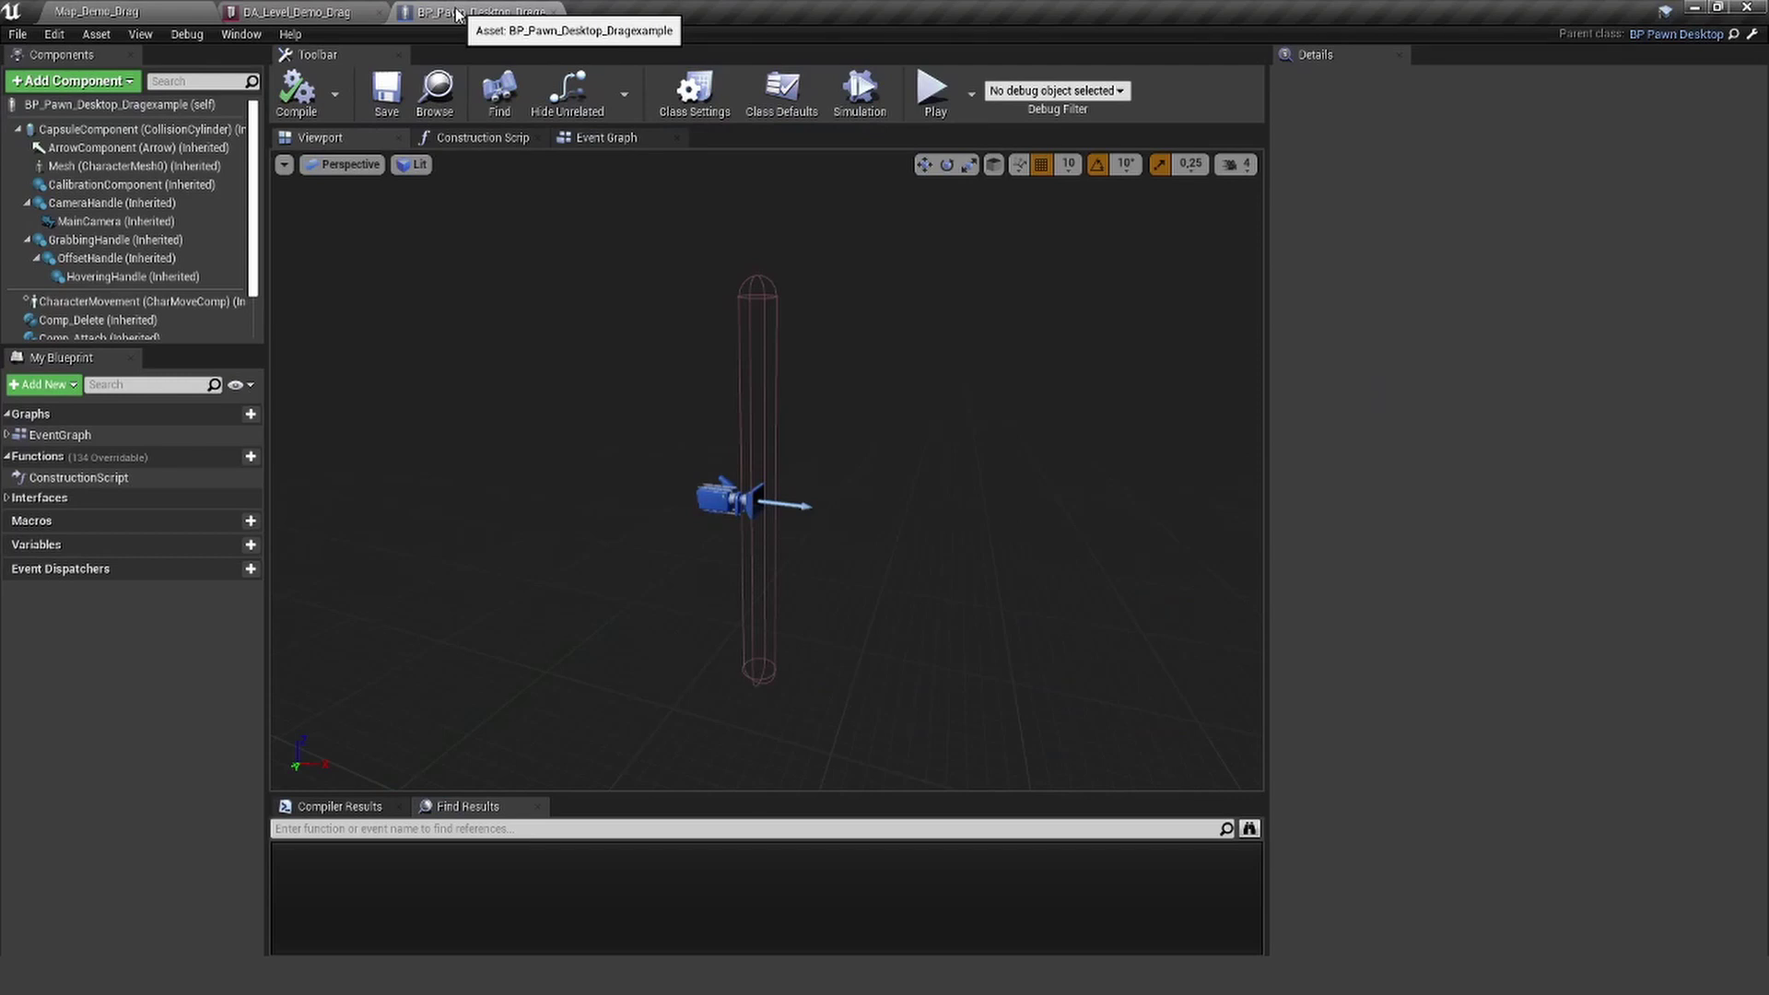
{"action": "left_click", "coordinate": [92, 304]}
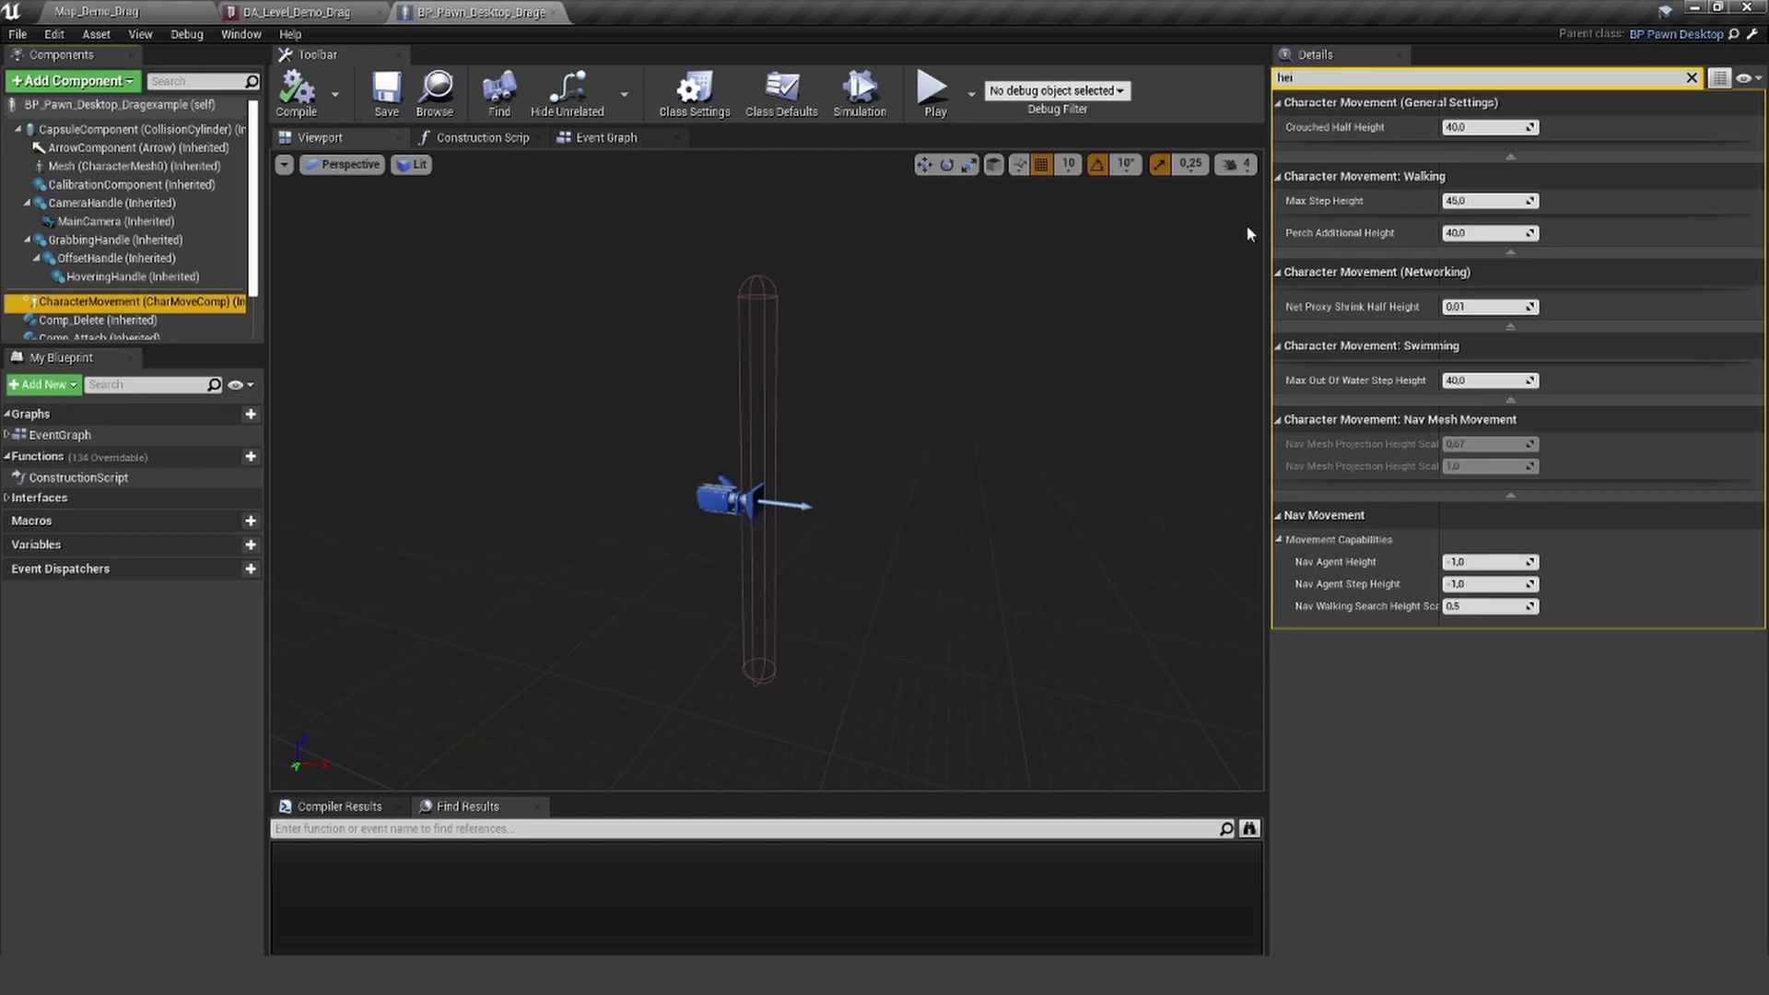
{"action": "left_click", "coordinate": [1692, 77]}
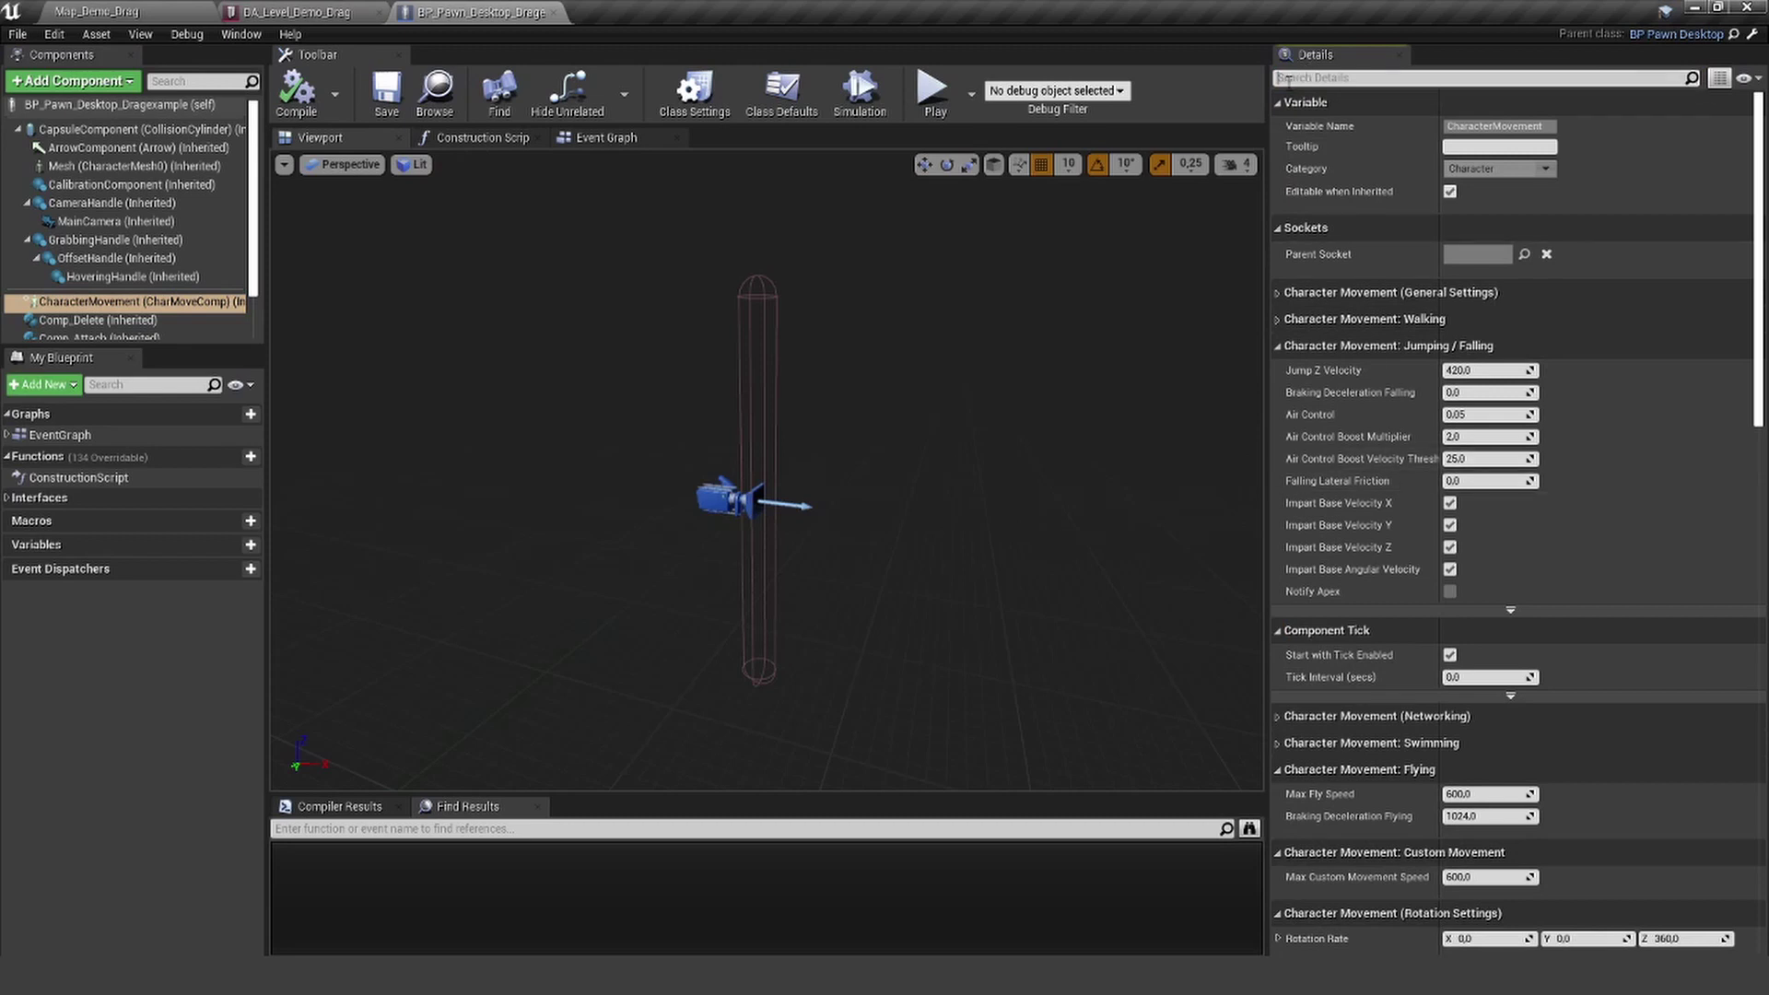
{"action": "left_click", "coordinate": [1288, 77]}
{"action": "type", "text": "spee"}
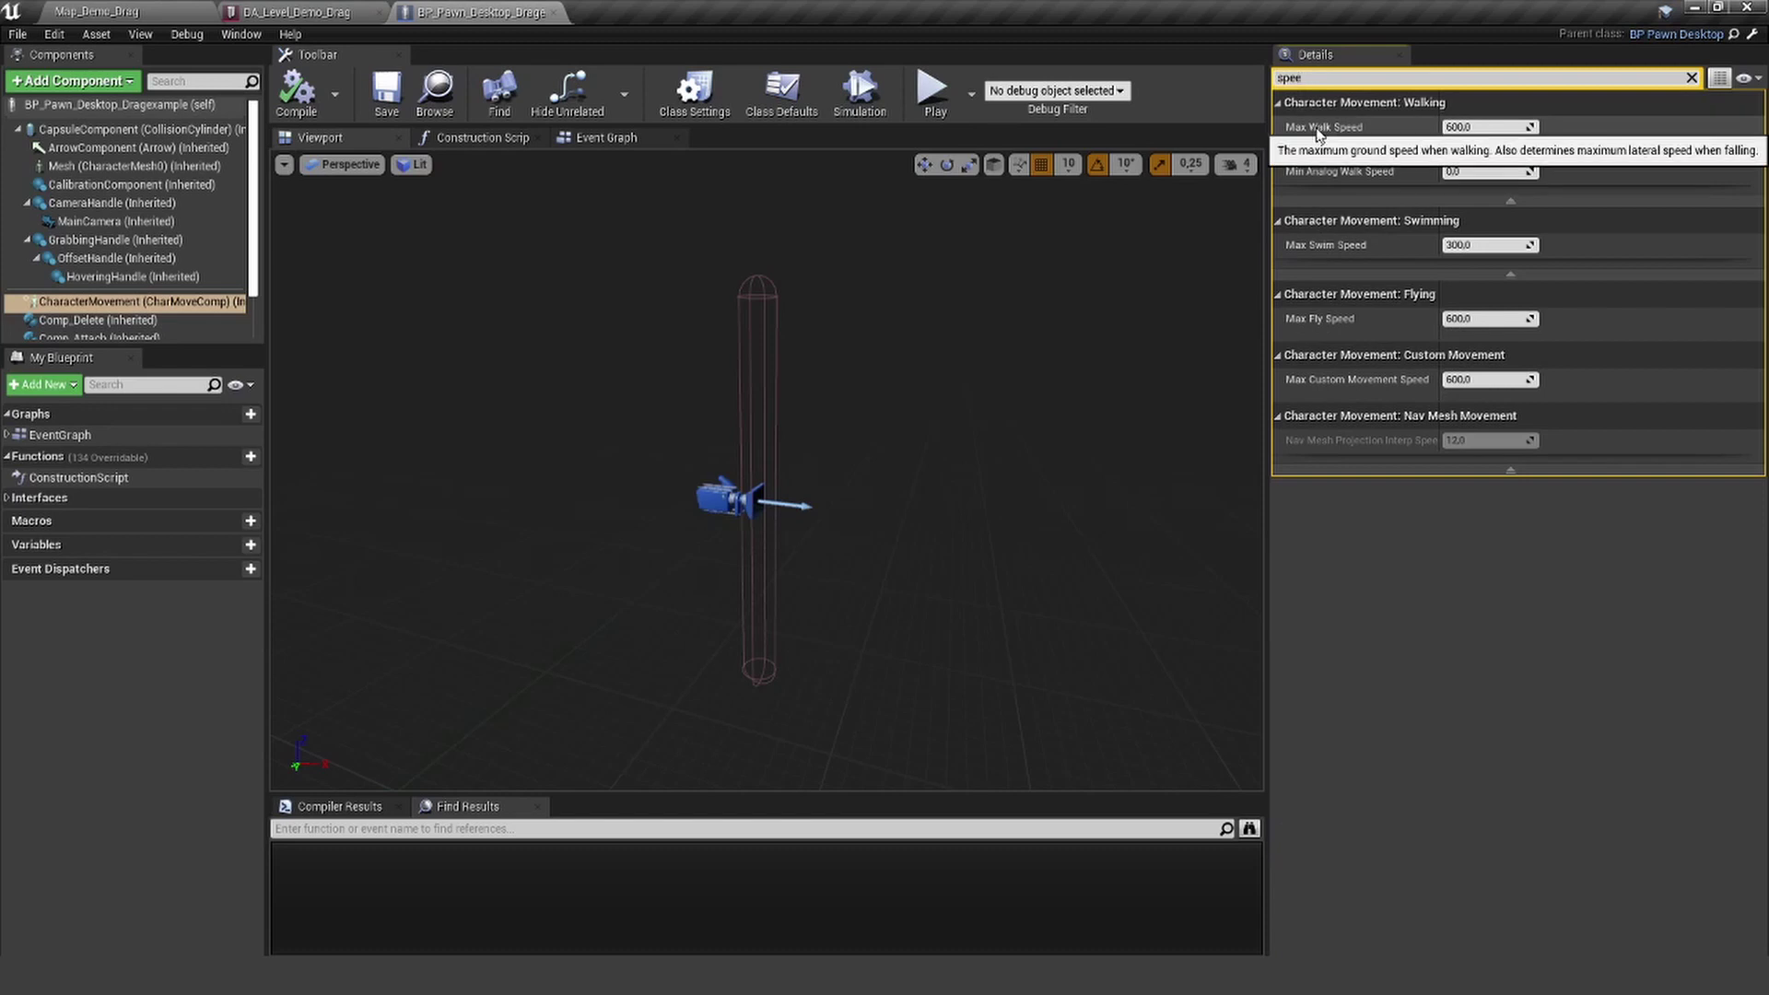
{"action": "left_click", "coordinate": [1487, 127]}
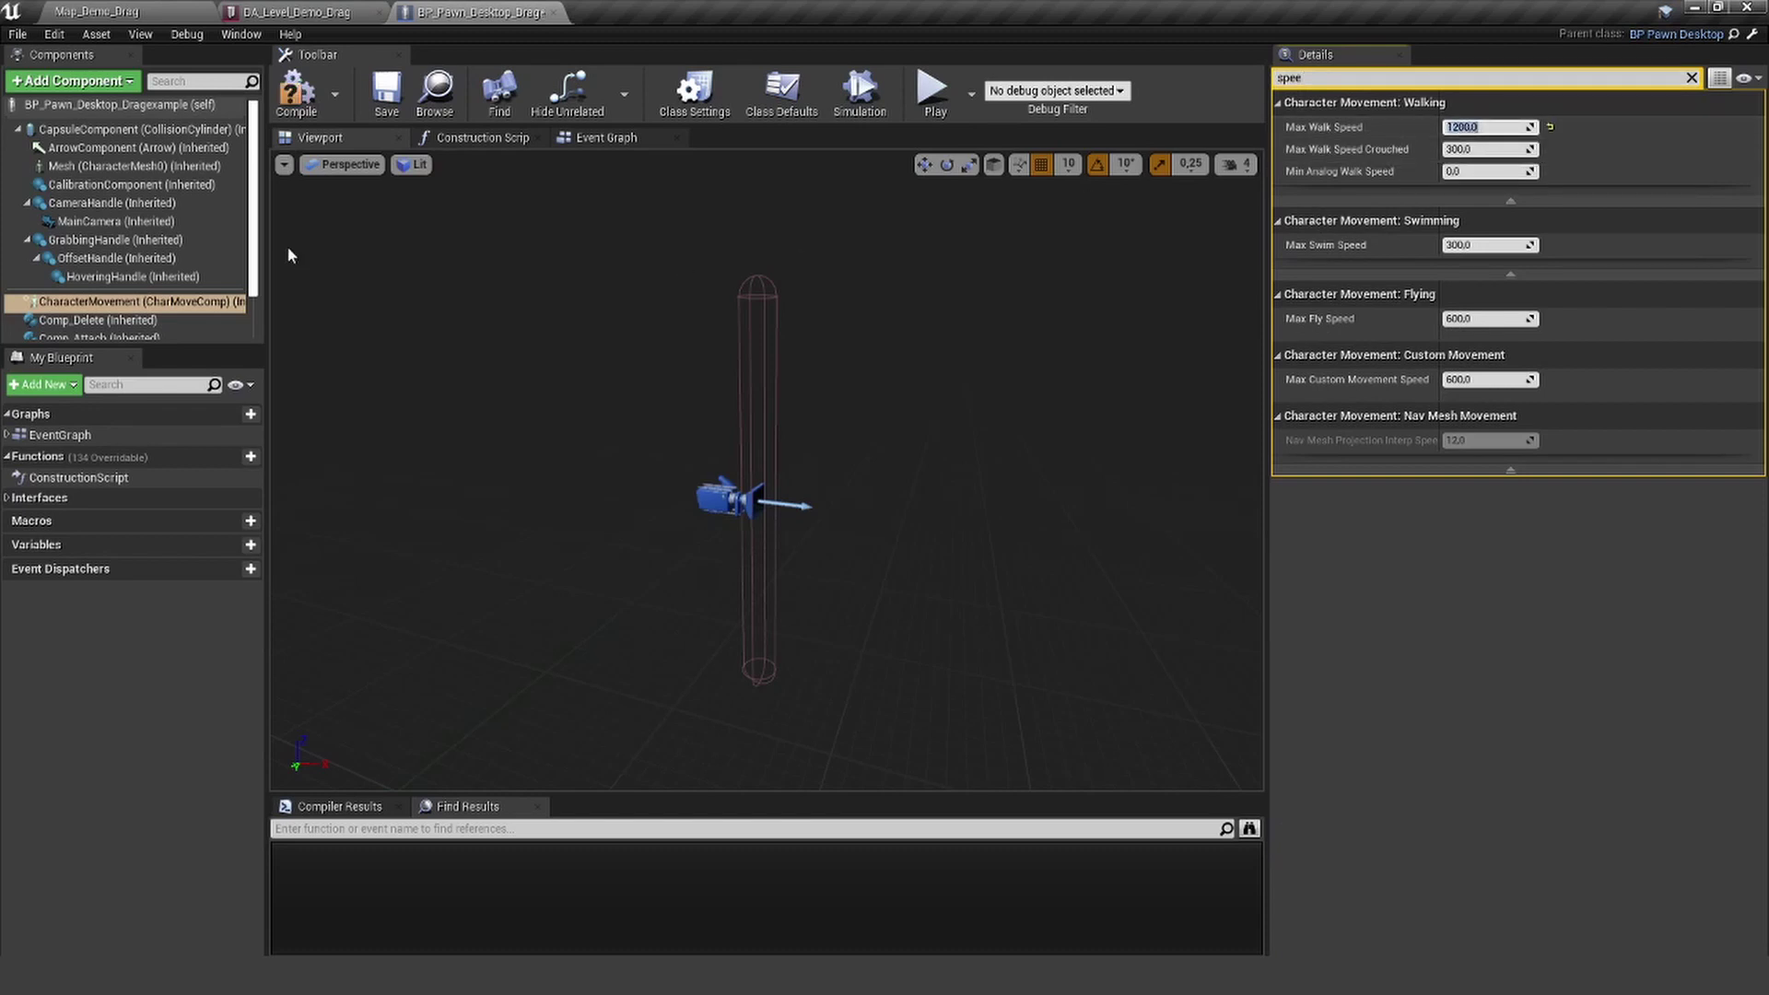
{"action": "left_click", "coordinate": [296, 87]}
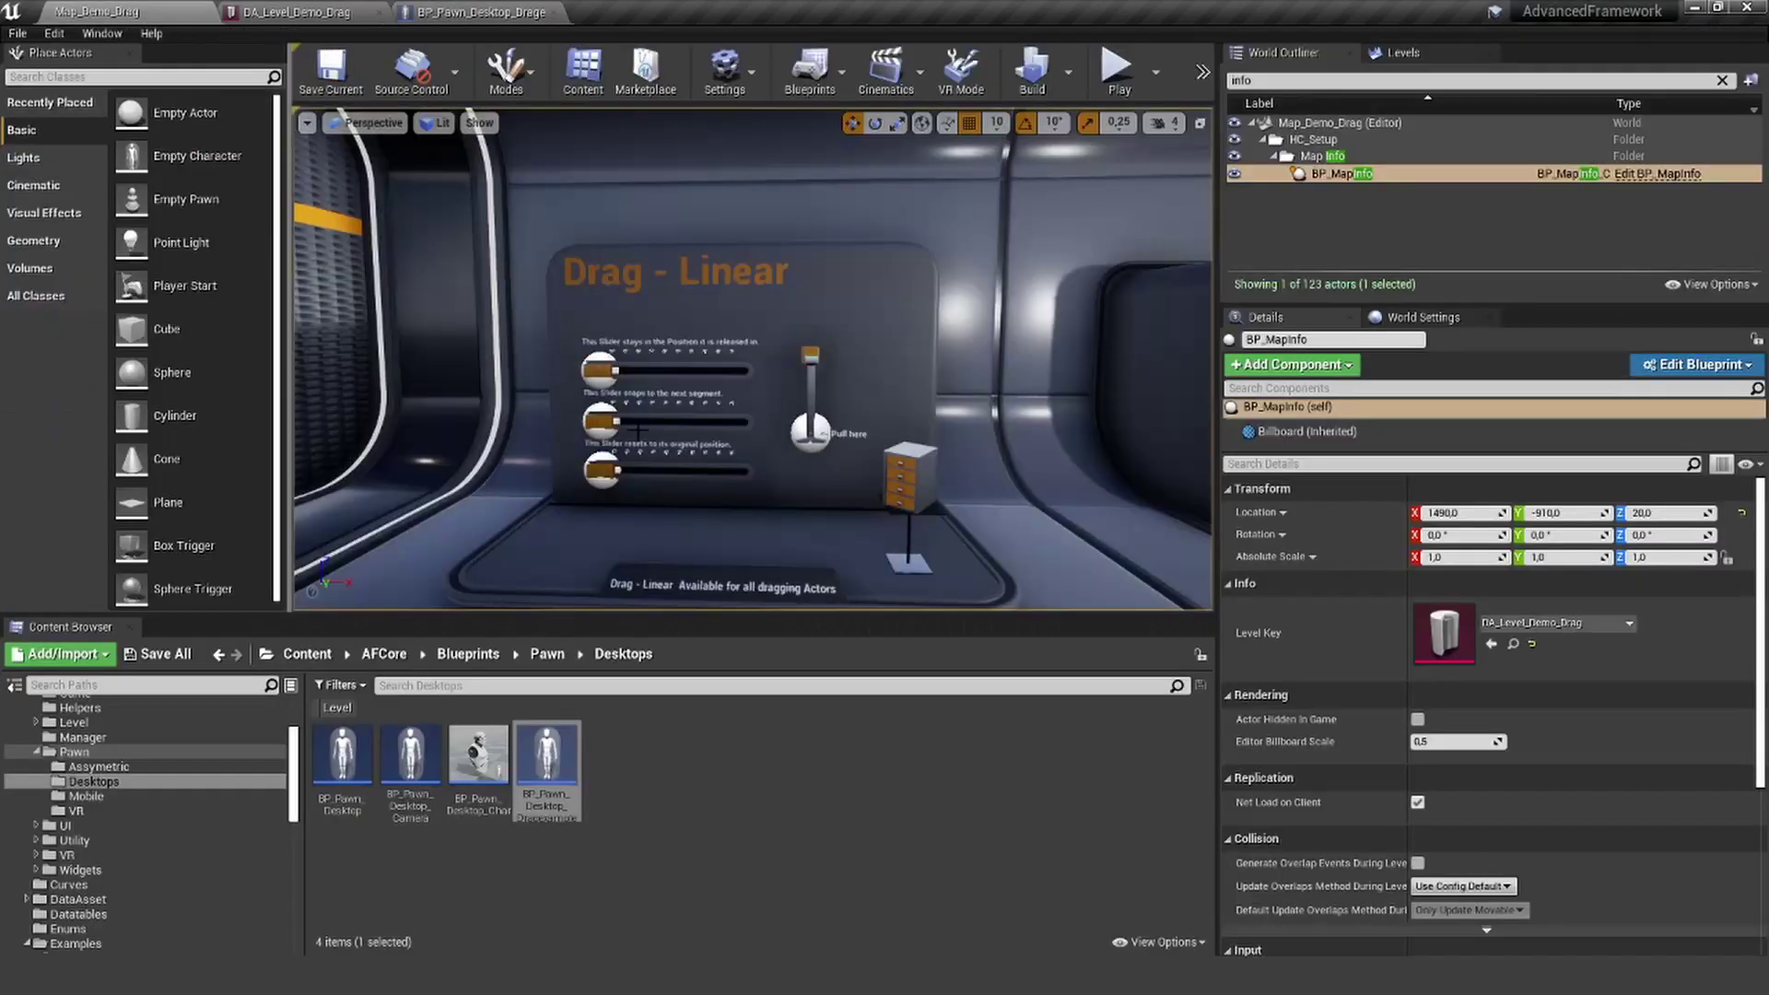
- Play the drag map, walk past the drag stations and back toward the entrance wall to test the walking speed, and stop playing
{"action": "right_click_drag", "start_coordinate": [637, 431], "coordinate": [752, 478]}
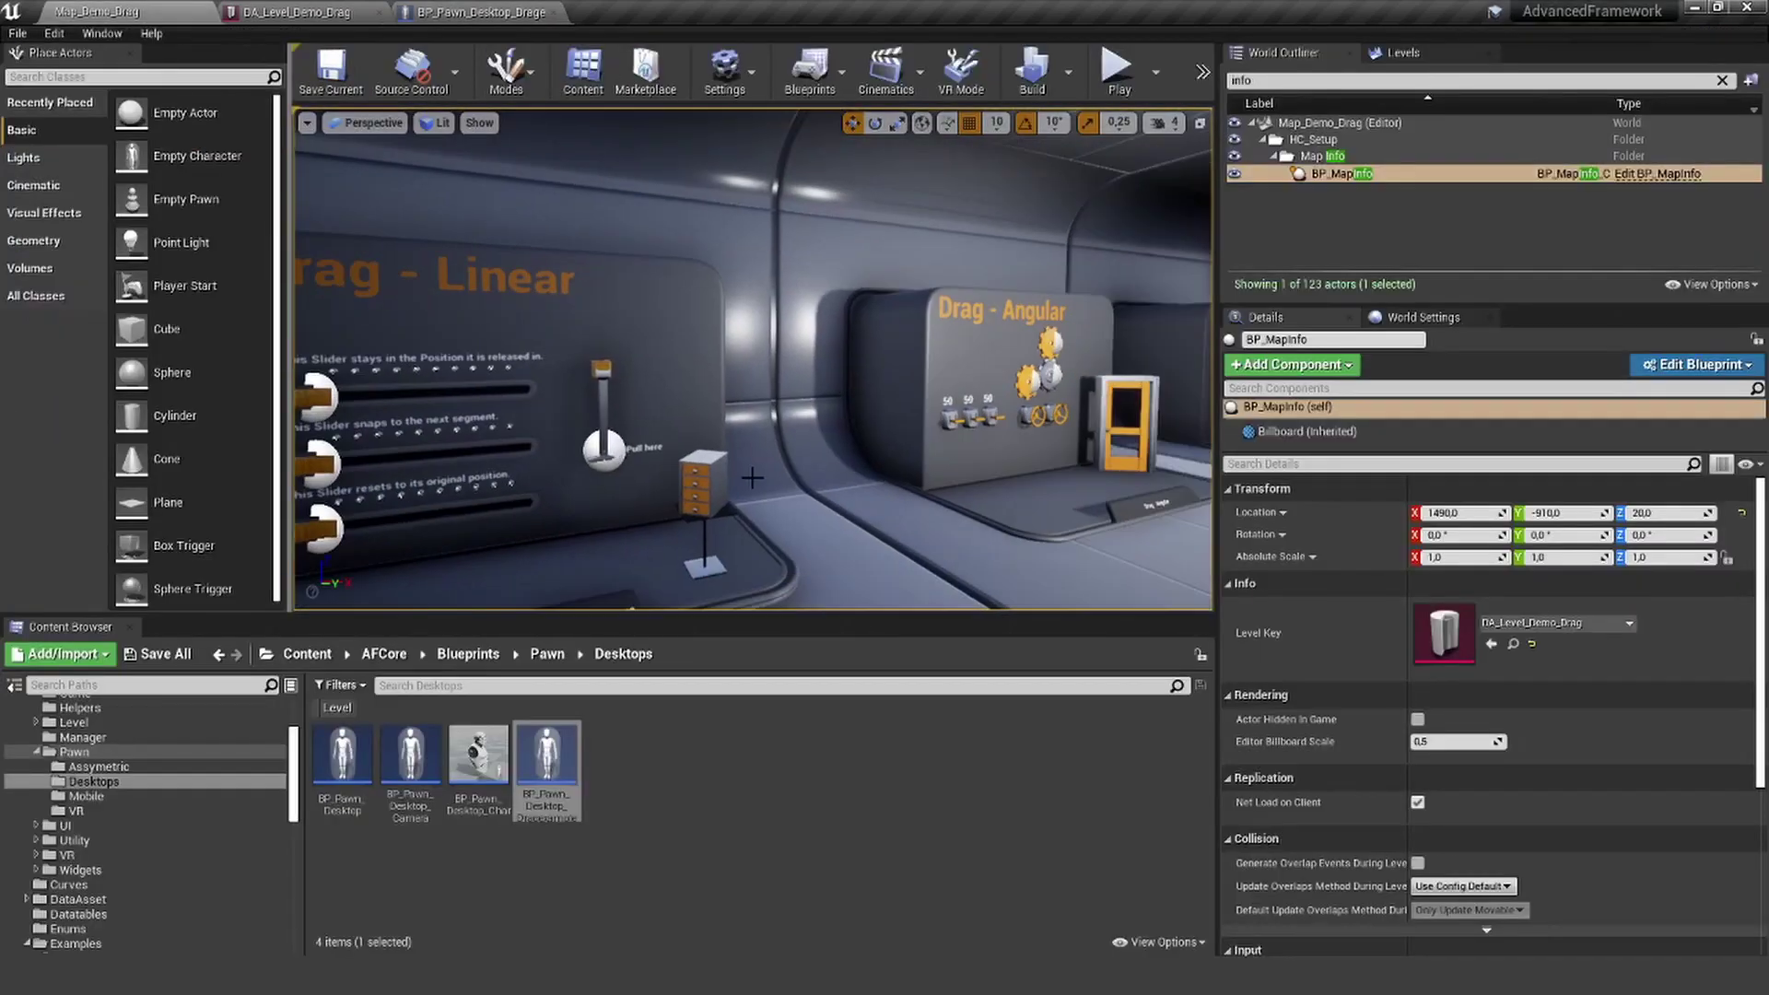
{"action": "key", "text": "alt+p"}
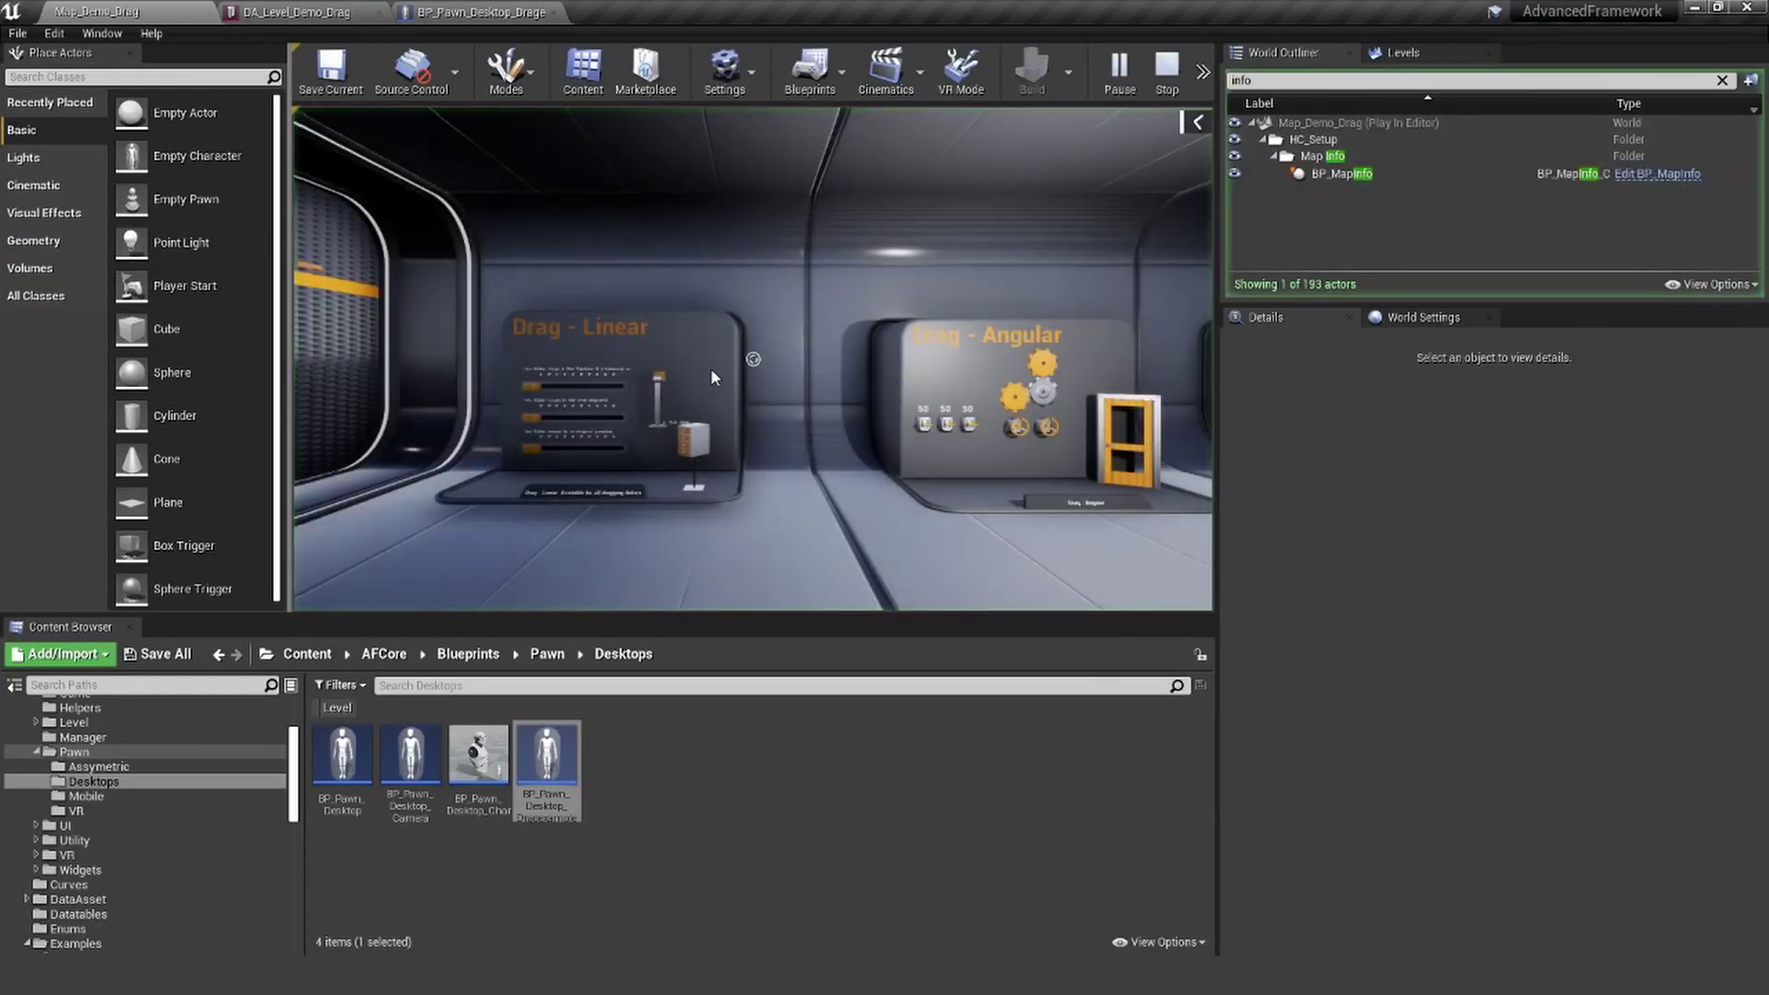
{"action": "left_click", "coordinate": [849, 399]}
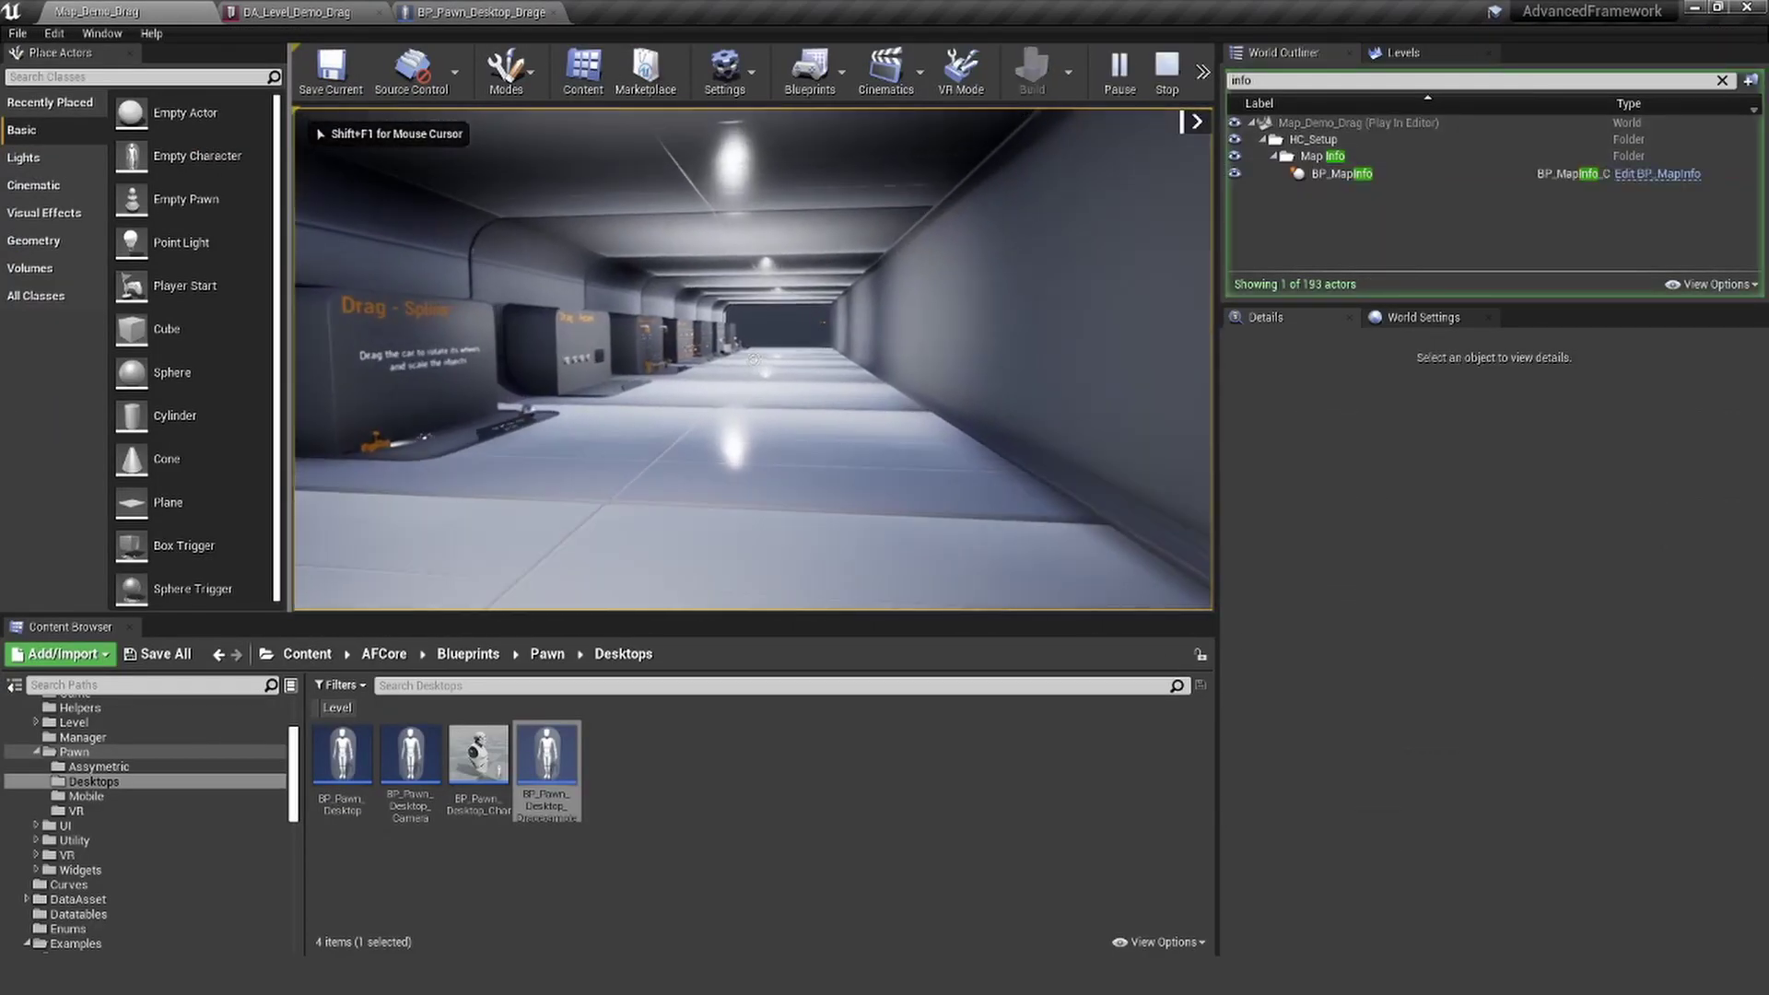
{"action": "key", "text": "w"}
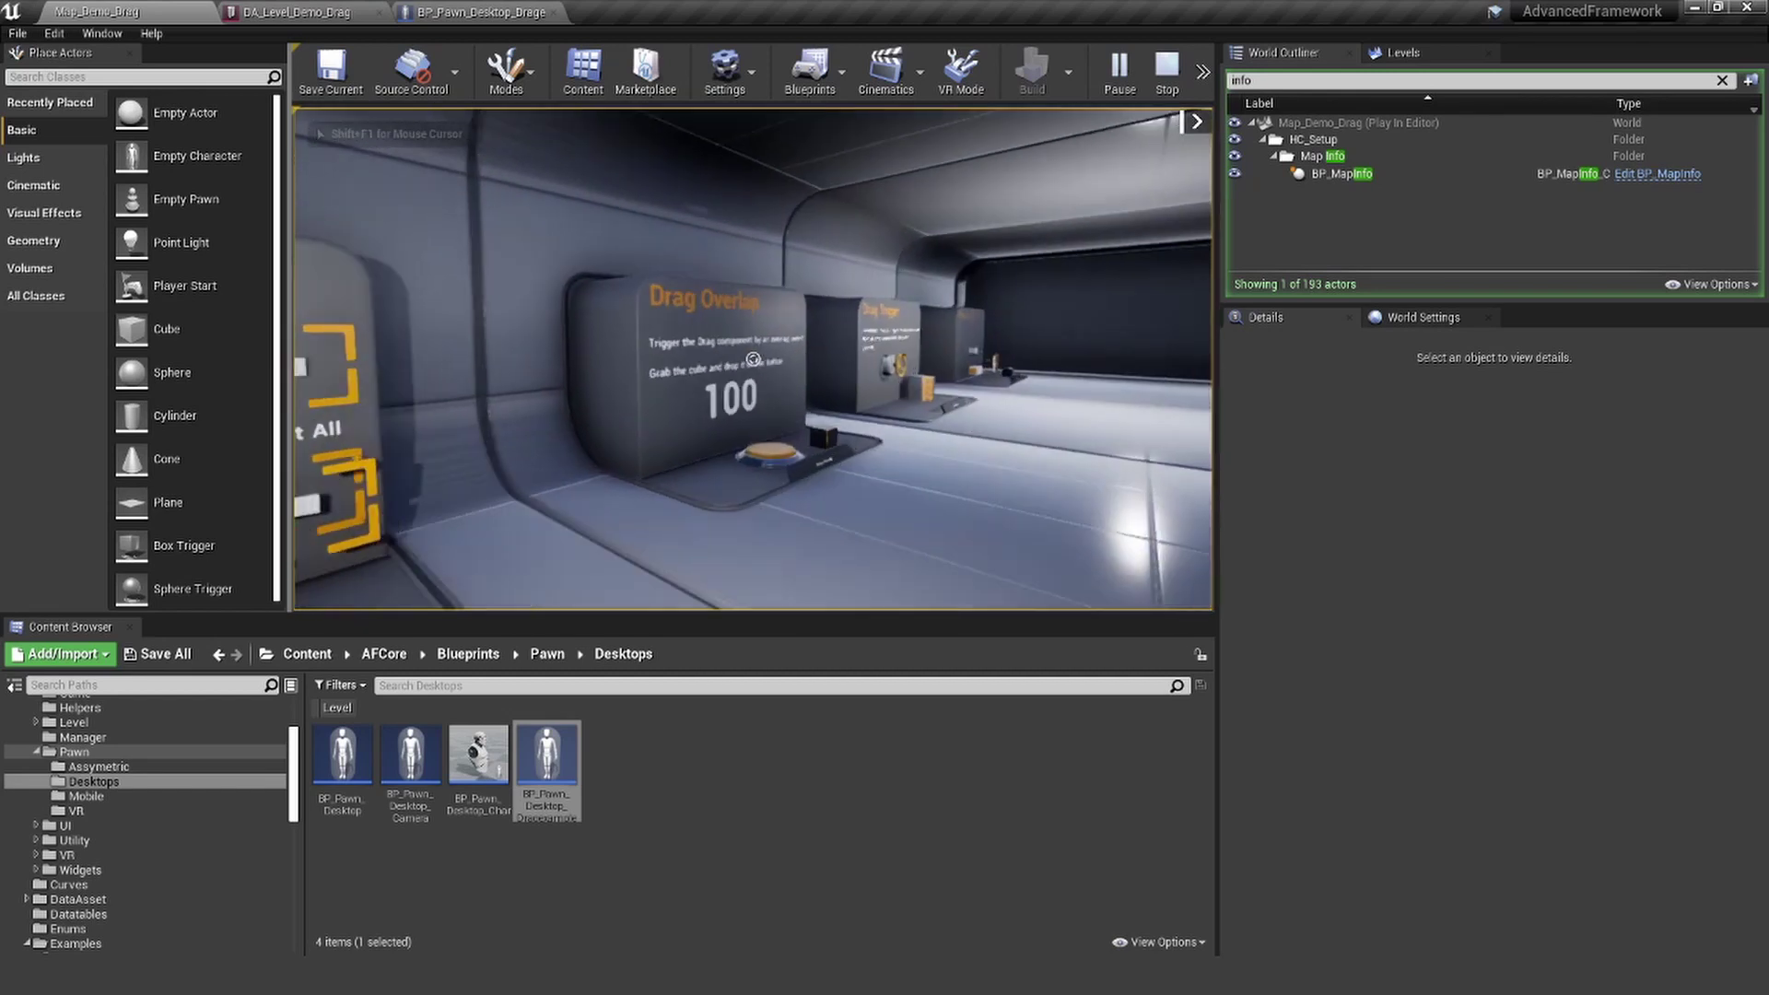
{"action": "key", "text": "w"}
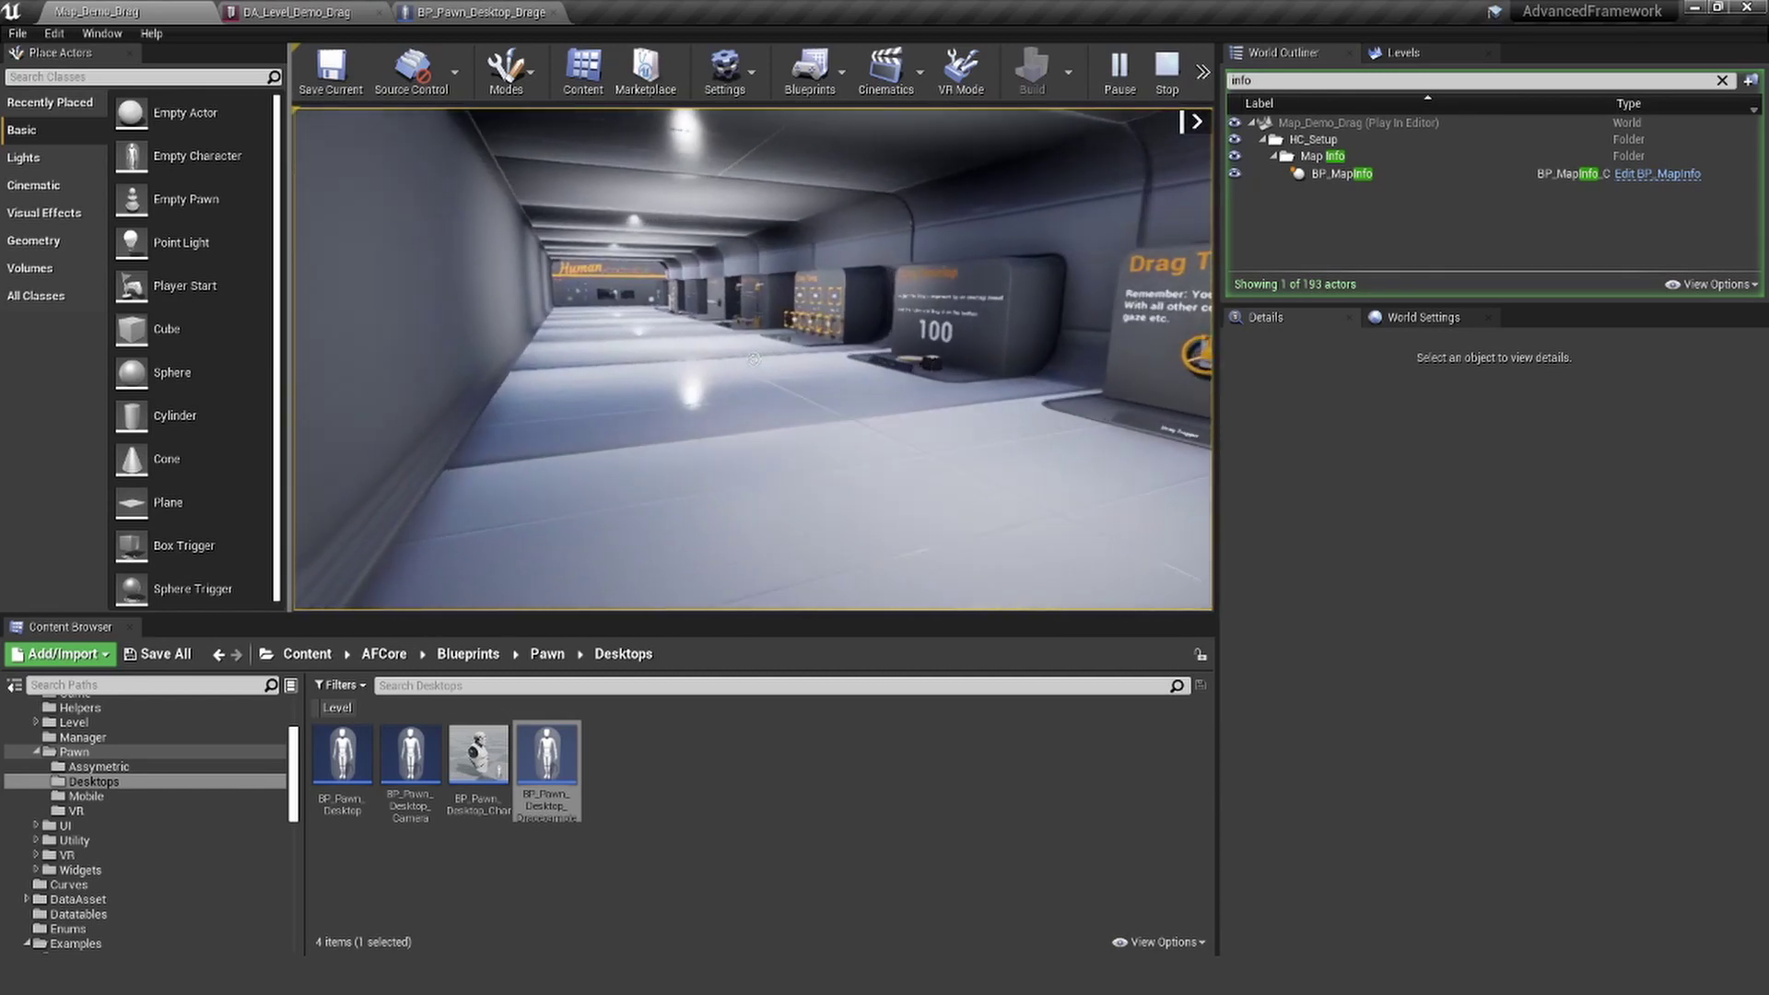
{"action": "key", "text": "w"}
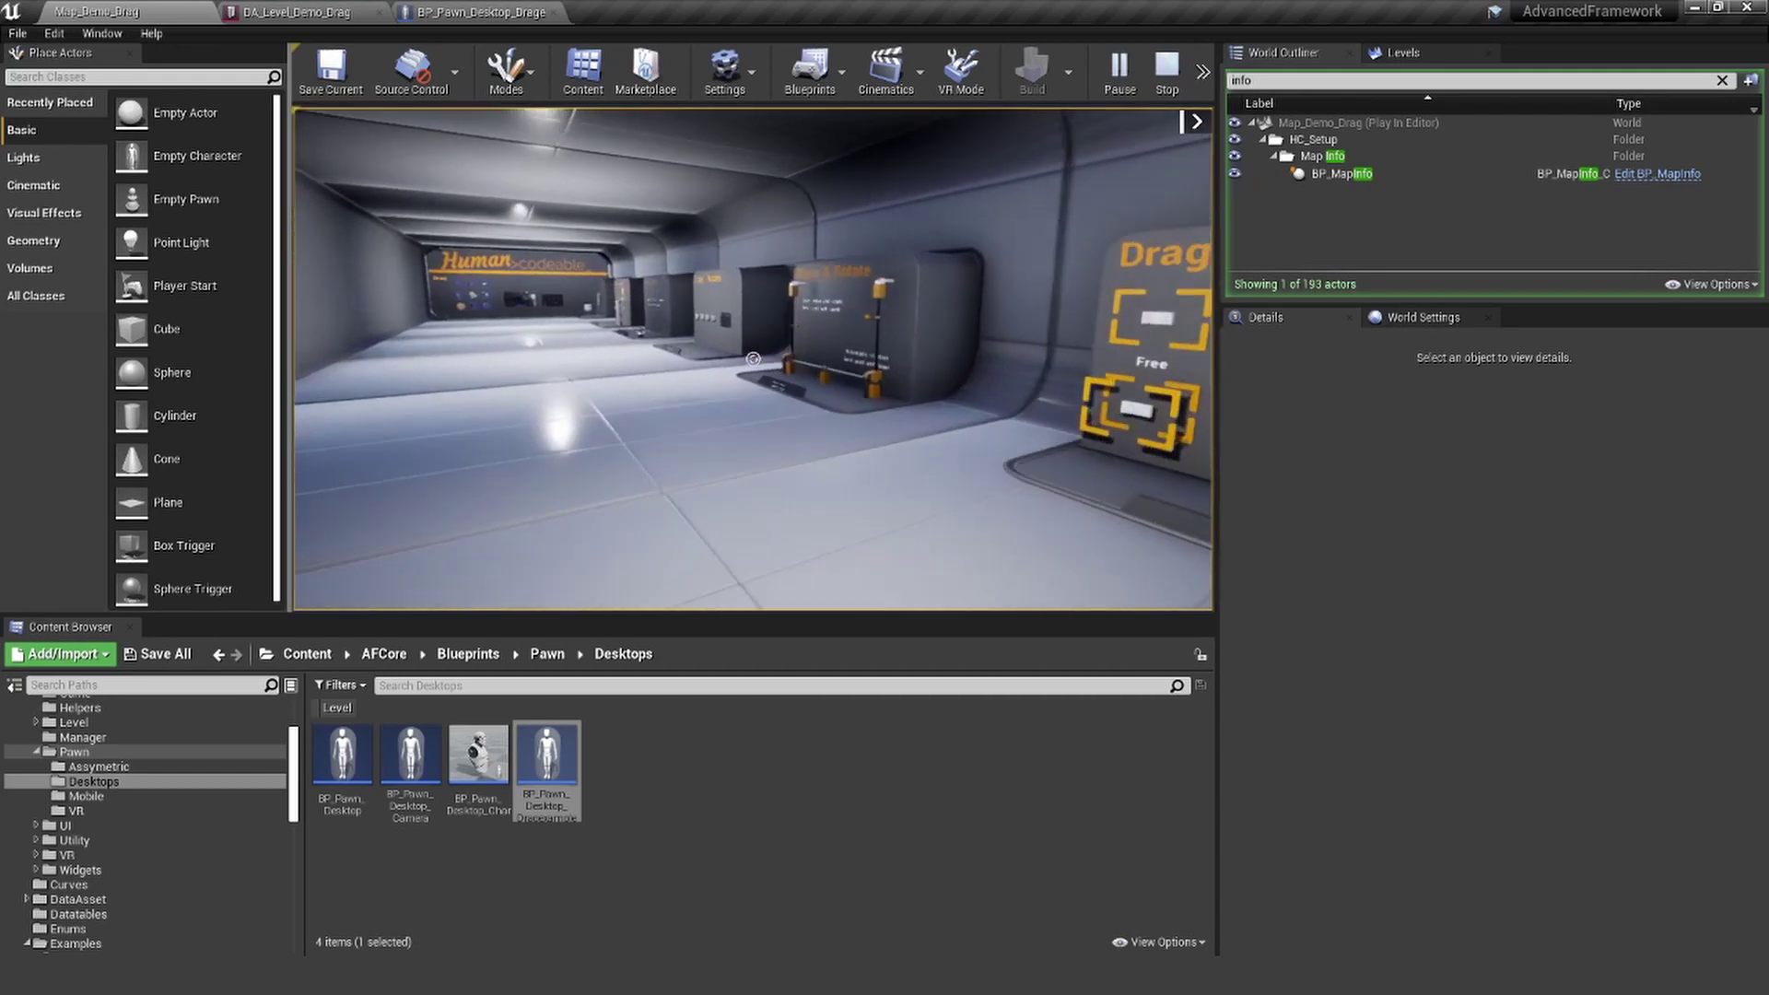
{"action": "key", "text": "w"}
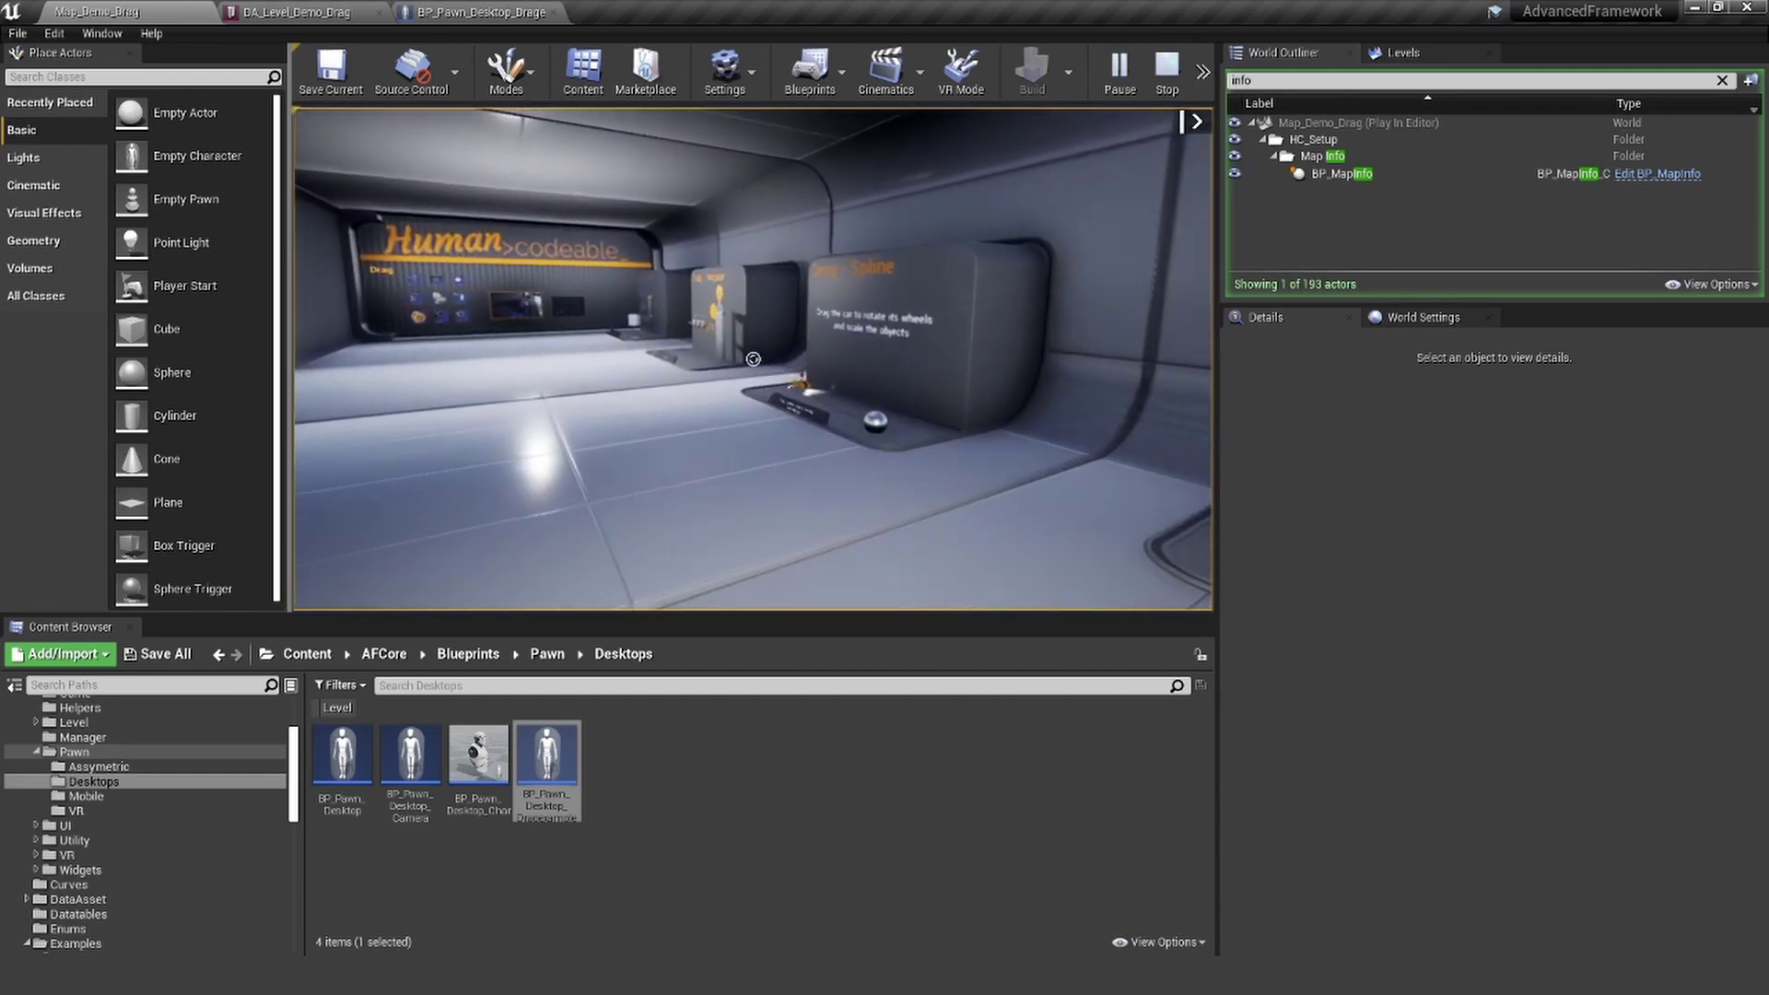
{"action": "key", "text": "w"}
{"action": "key", "text": "Escape"}
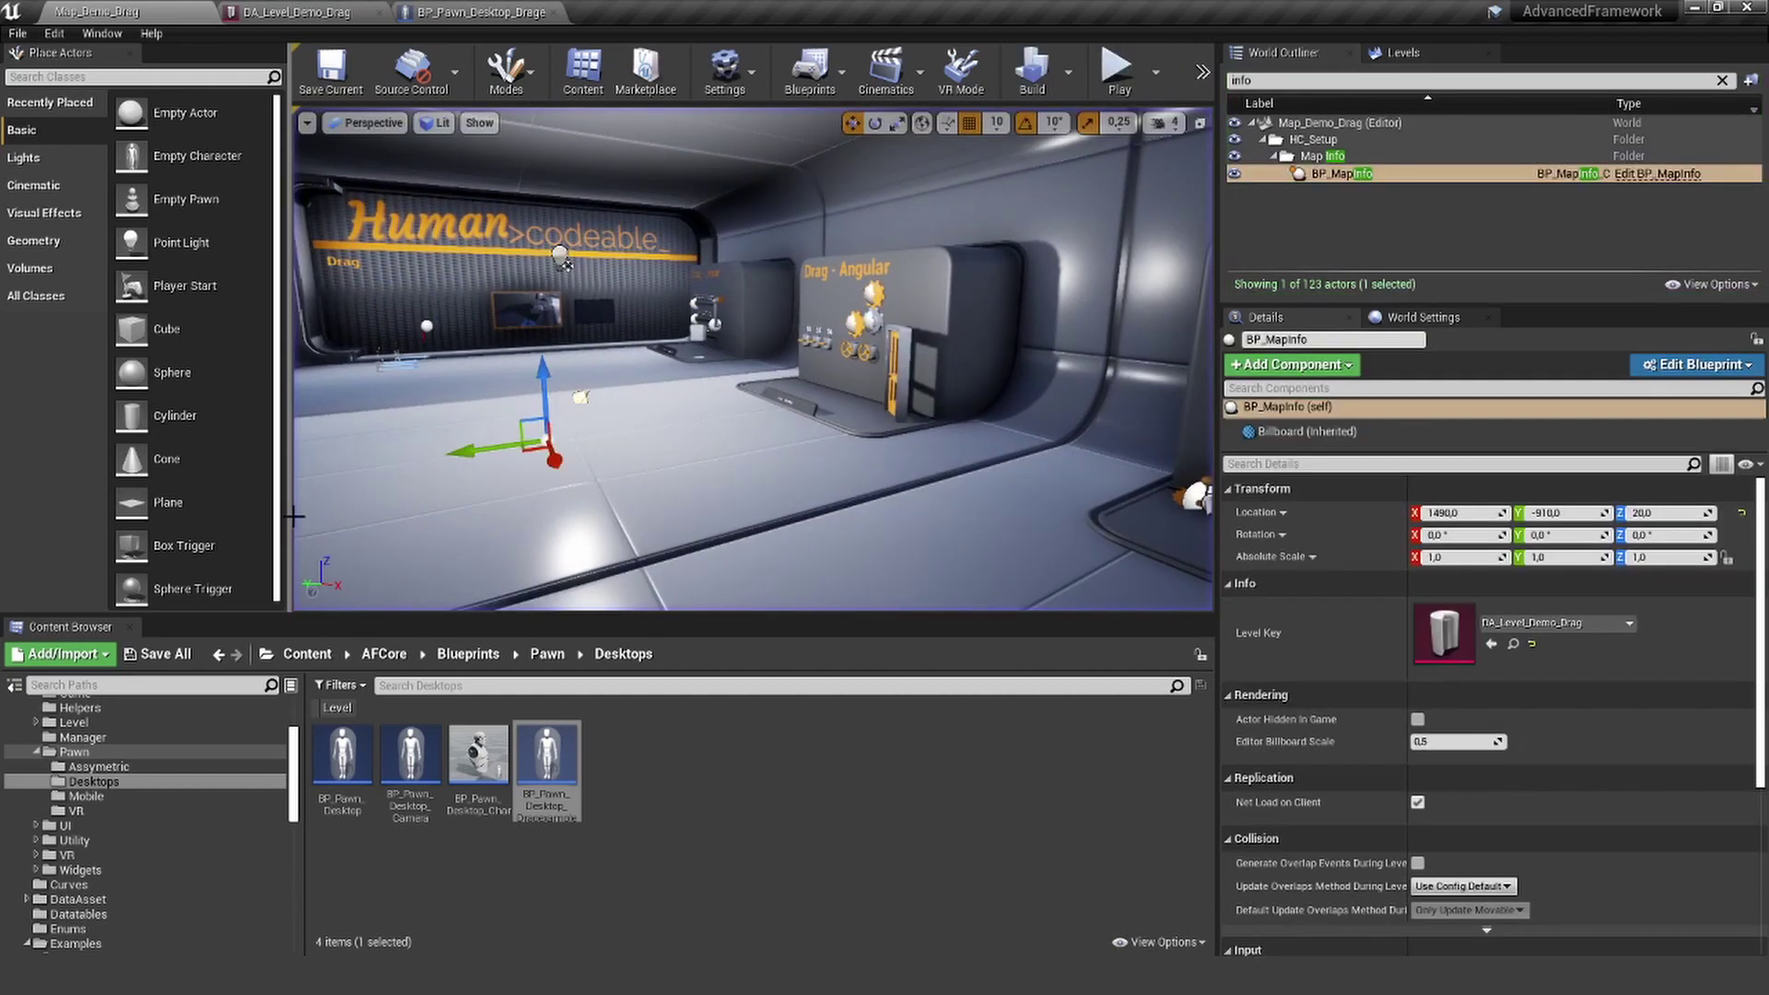
- Examine the inherited components of BP_Pawn_Desktop_Dragexample and the unfiltered CharacterMovement properties
{"action": "left_click", "coordinate": [483, 12]}
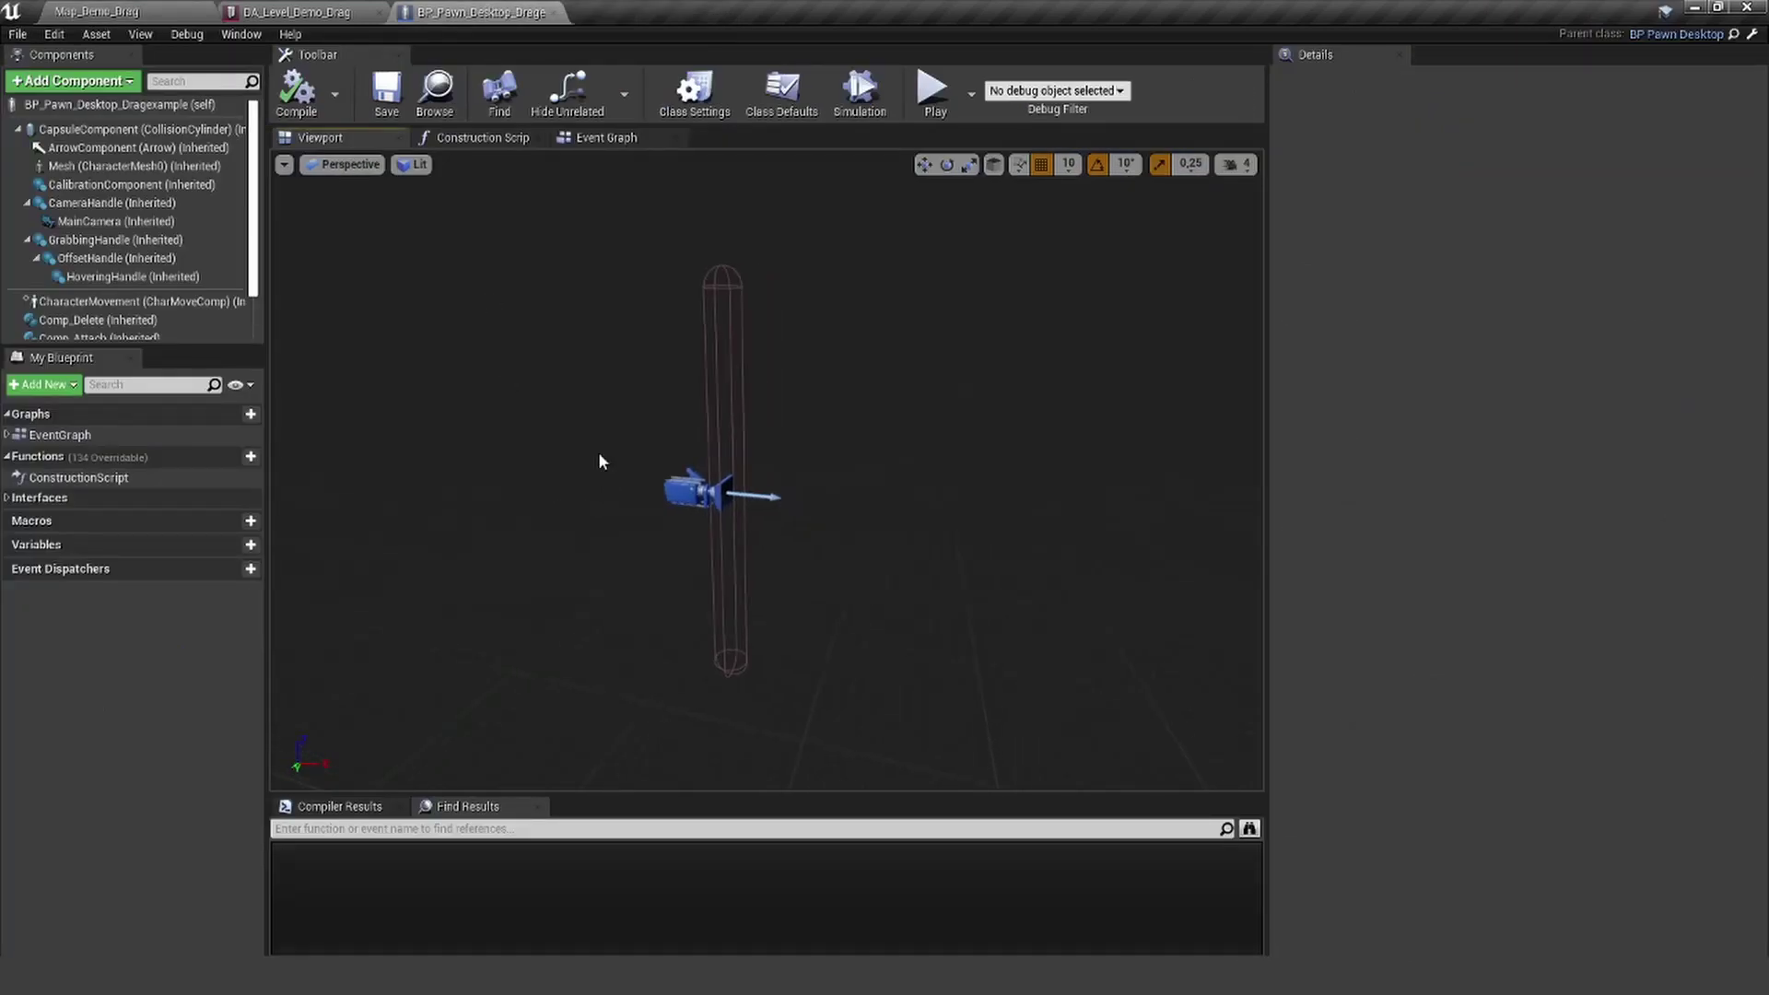
{"action": "left_click", "coordinate": [139, 301]}
{"action": "scroll", "coordinate": [148, 300], "scroll_direction": "down", "scroll_amount": 2}
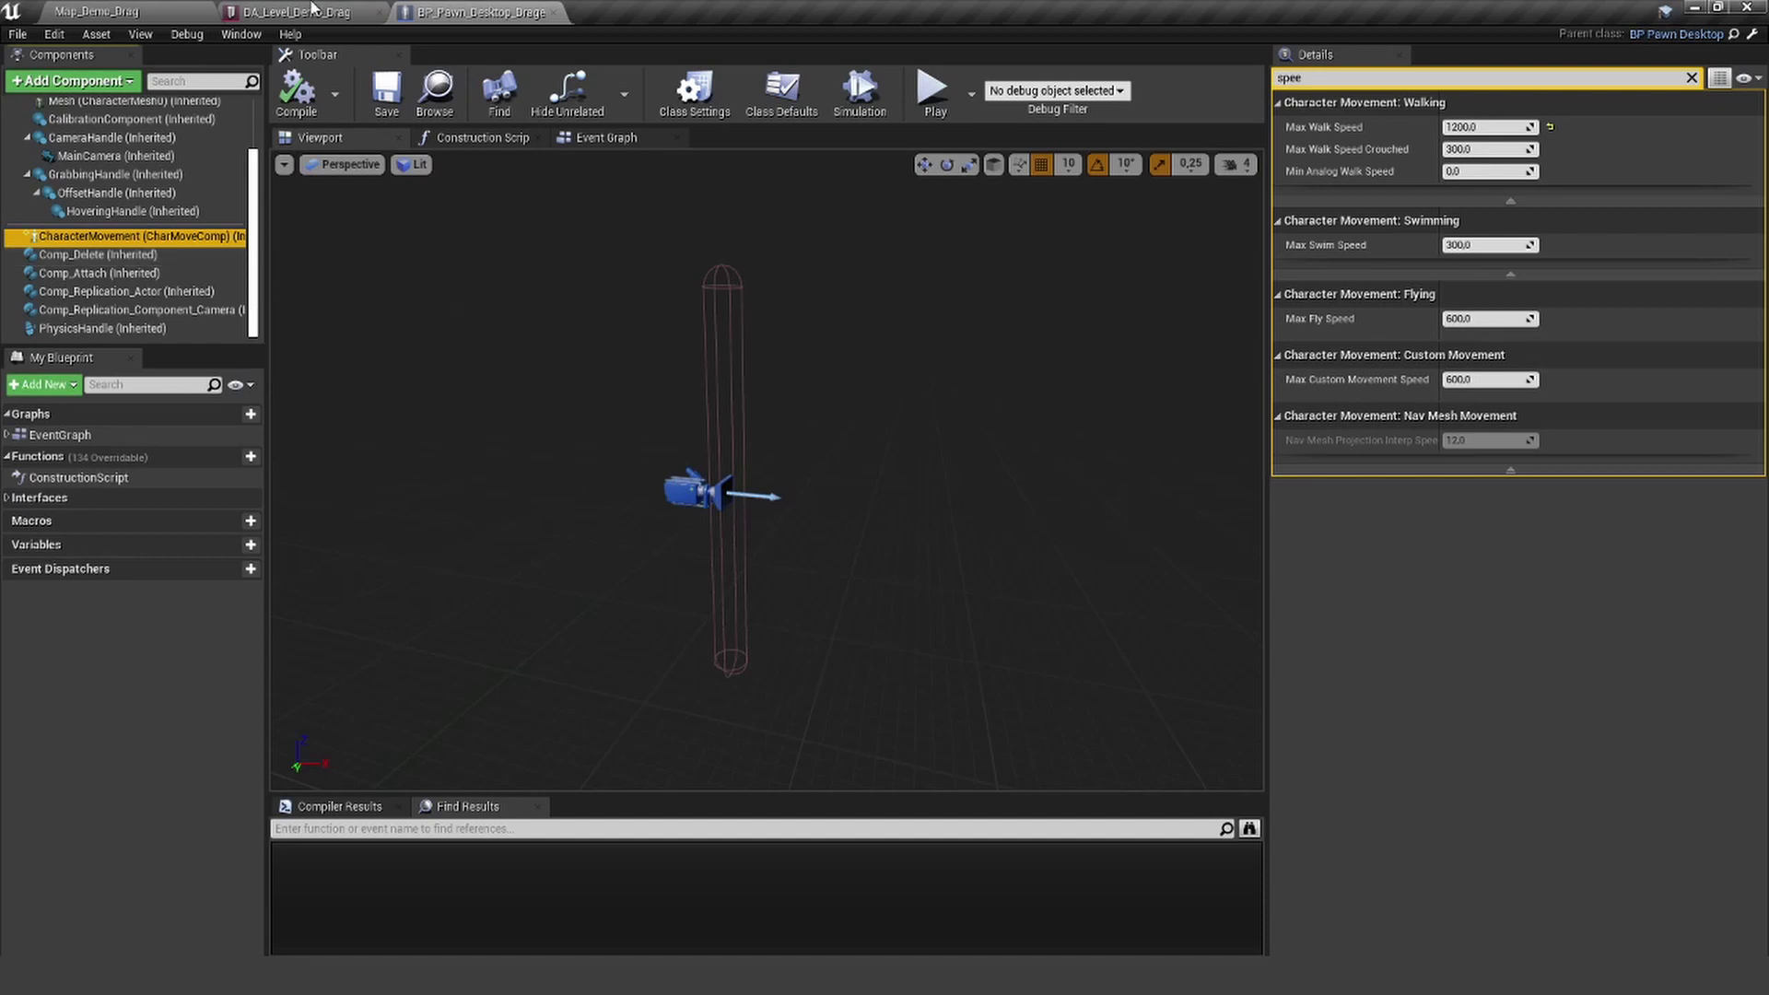
{"action": "left_click", "coordinate": [1691, 79]}
{"action": "left_click", "coordinate": [1692, 80]}
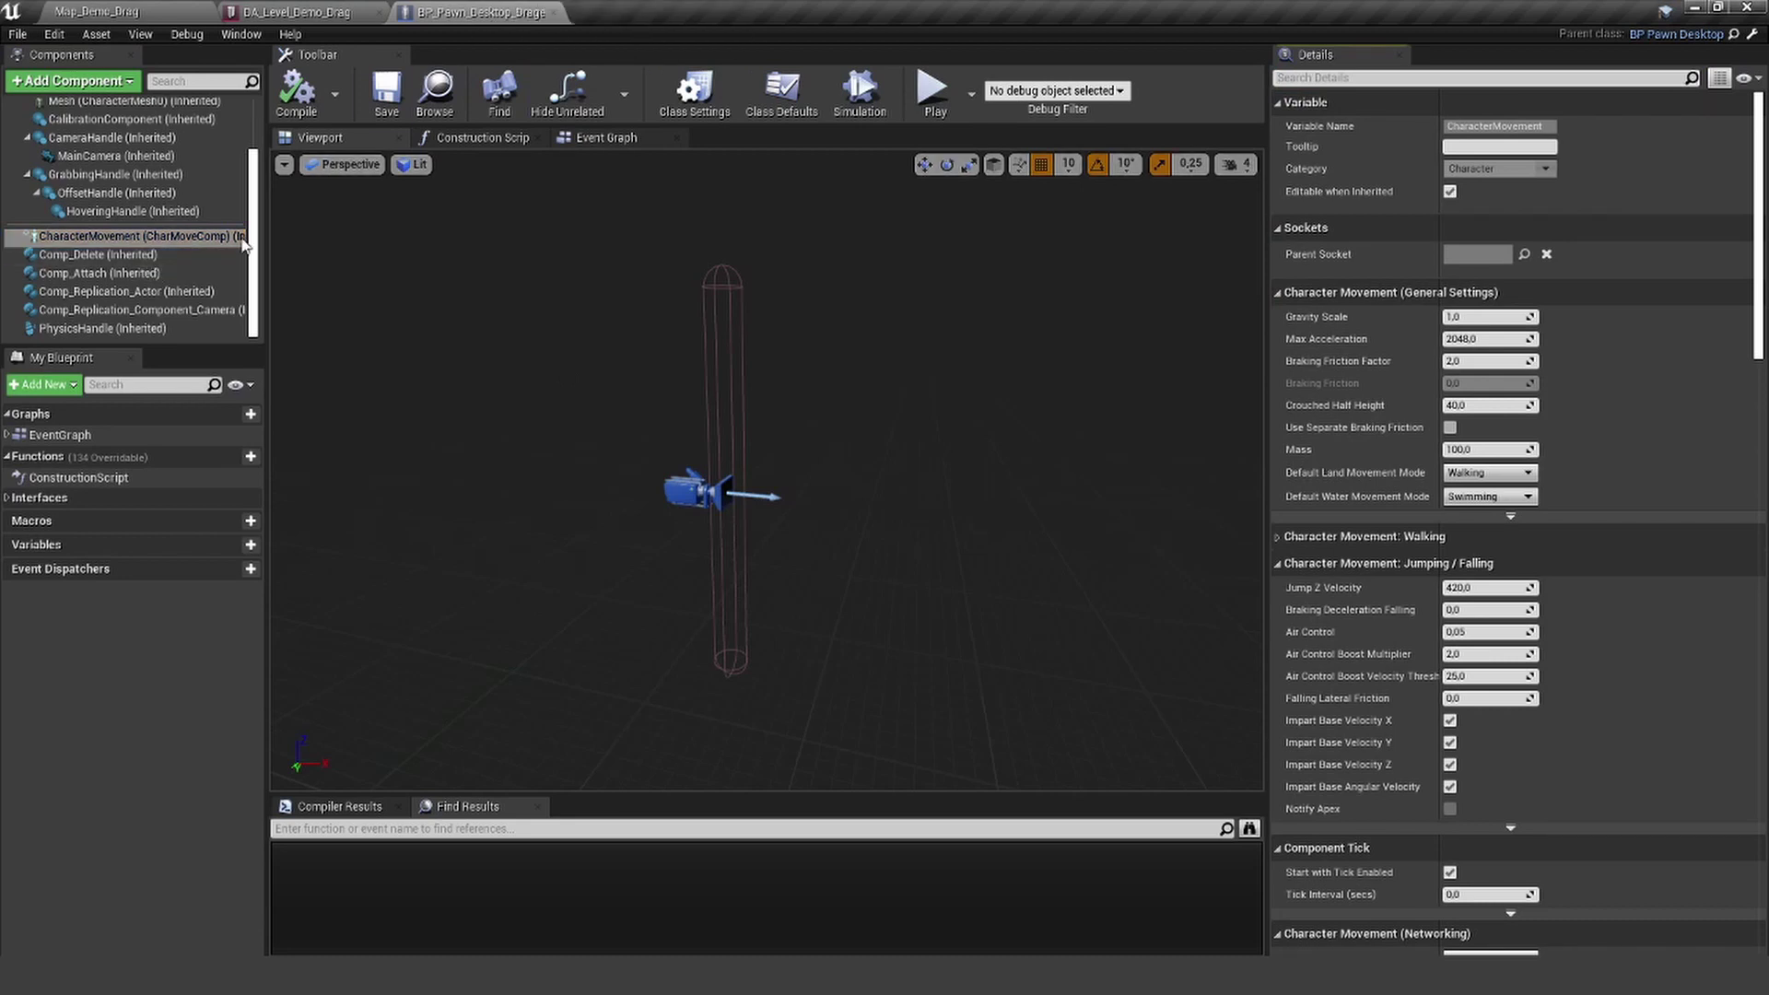
{"action": "left_click_drag", "start_coordinate": [252, 247], "coordinate": [253, 313]}
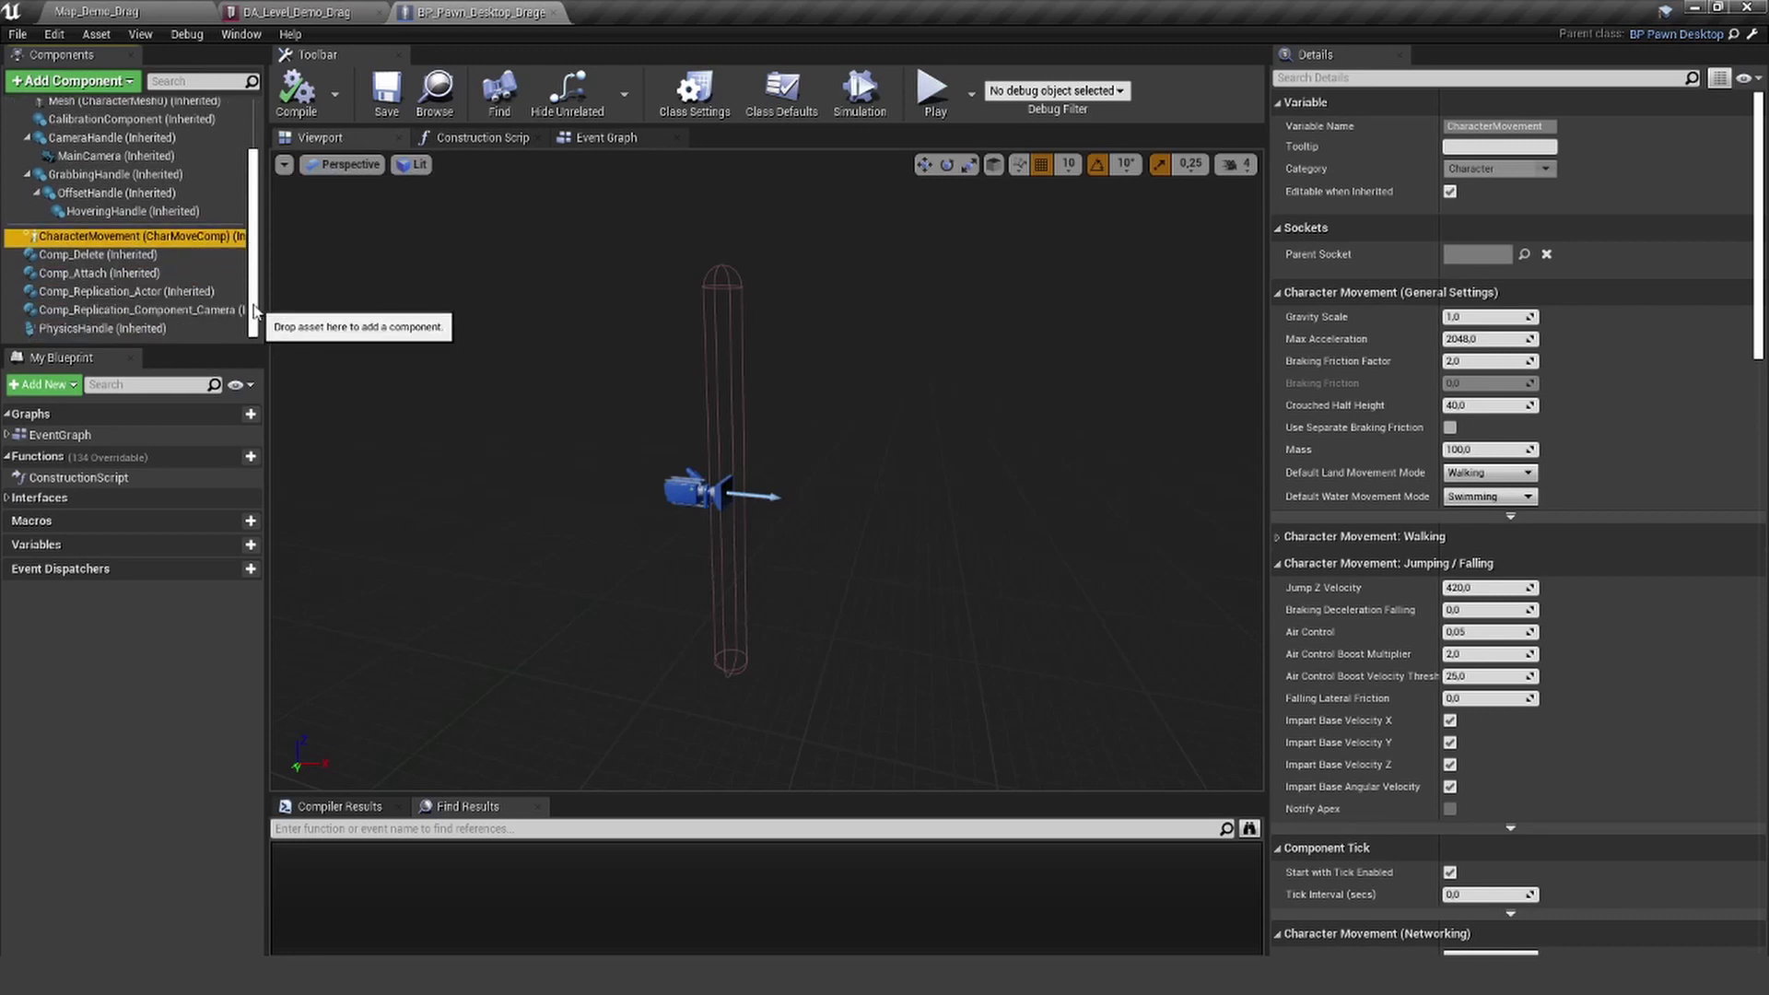
{"action": "scroll", "coordinate": [219, 298], "scroll_direction": "up", "scroll_amount": 3}
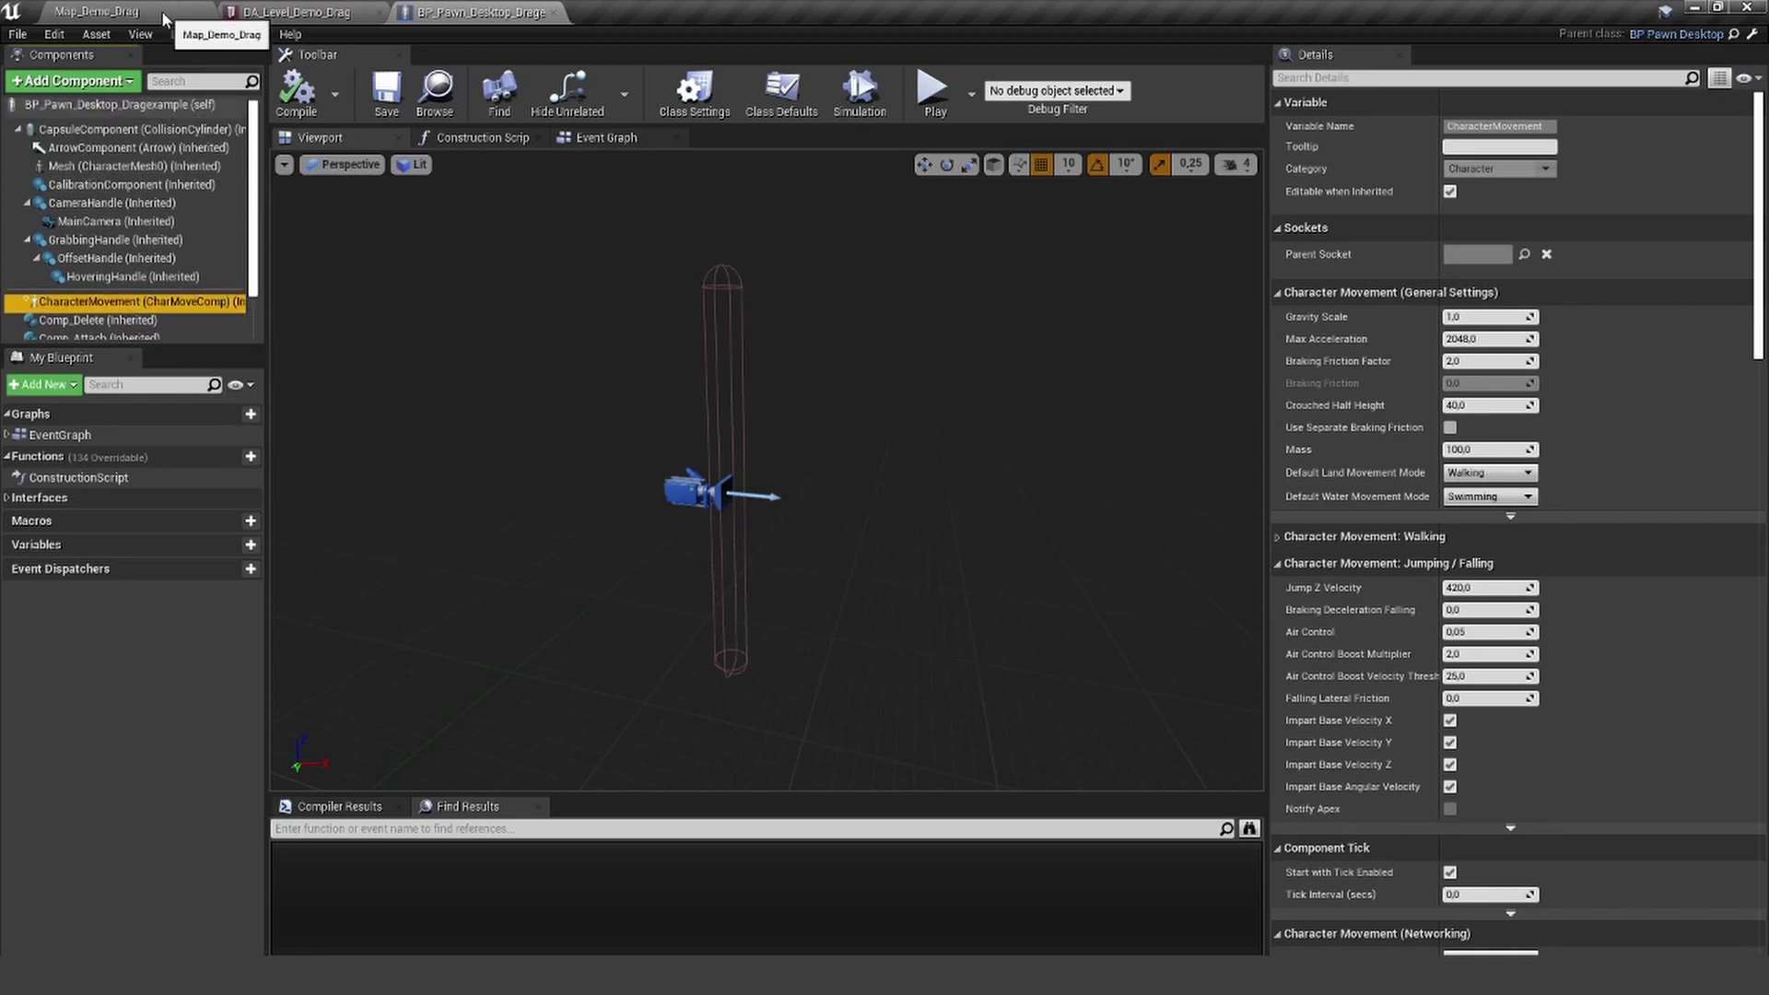
{"action": "scroll", "coordinate": [110, 276], "scroll_direction": "down", "scroll_amount": 3}
- Add a Comp_HUD component to the pawn, add one element to its HUD array, and expand that element's name settings
{"action": "left_click", "coordinate": [82, 83]}
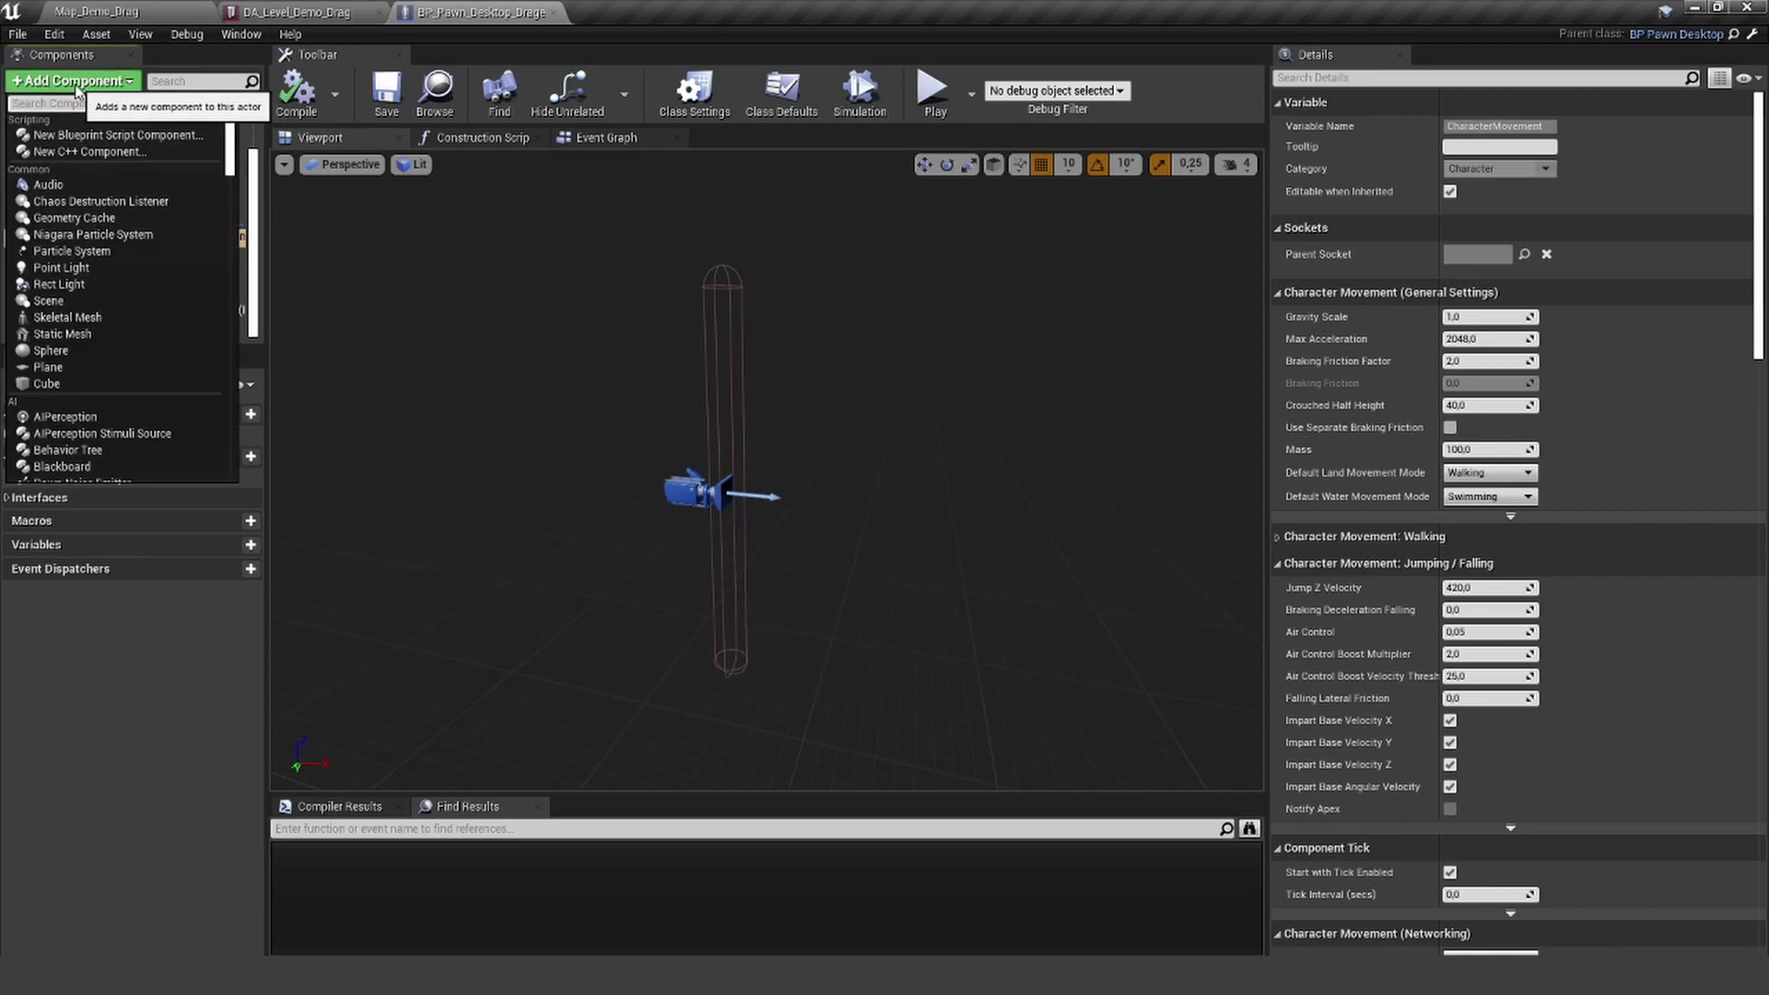
{"action": "type", "text": "hud"}
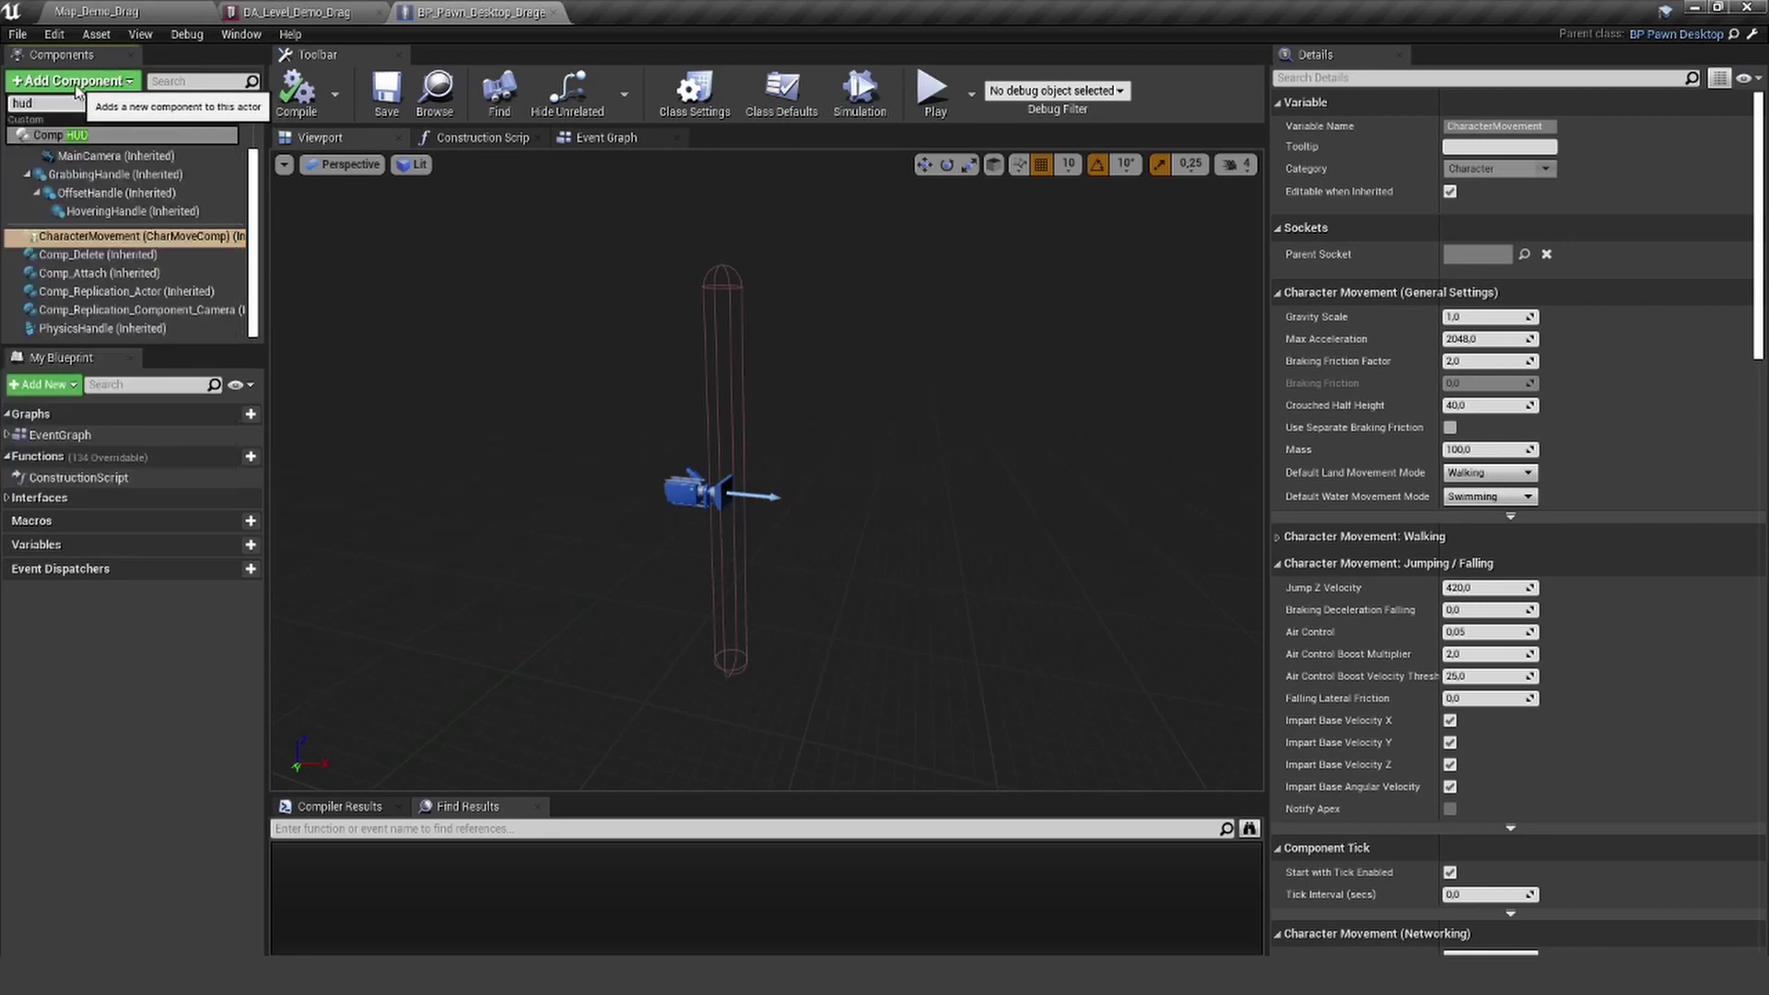
{"action": "left_click", "coordinate": [55, 137]}
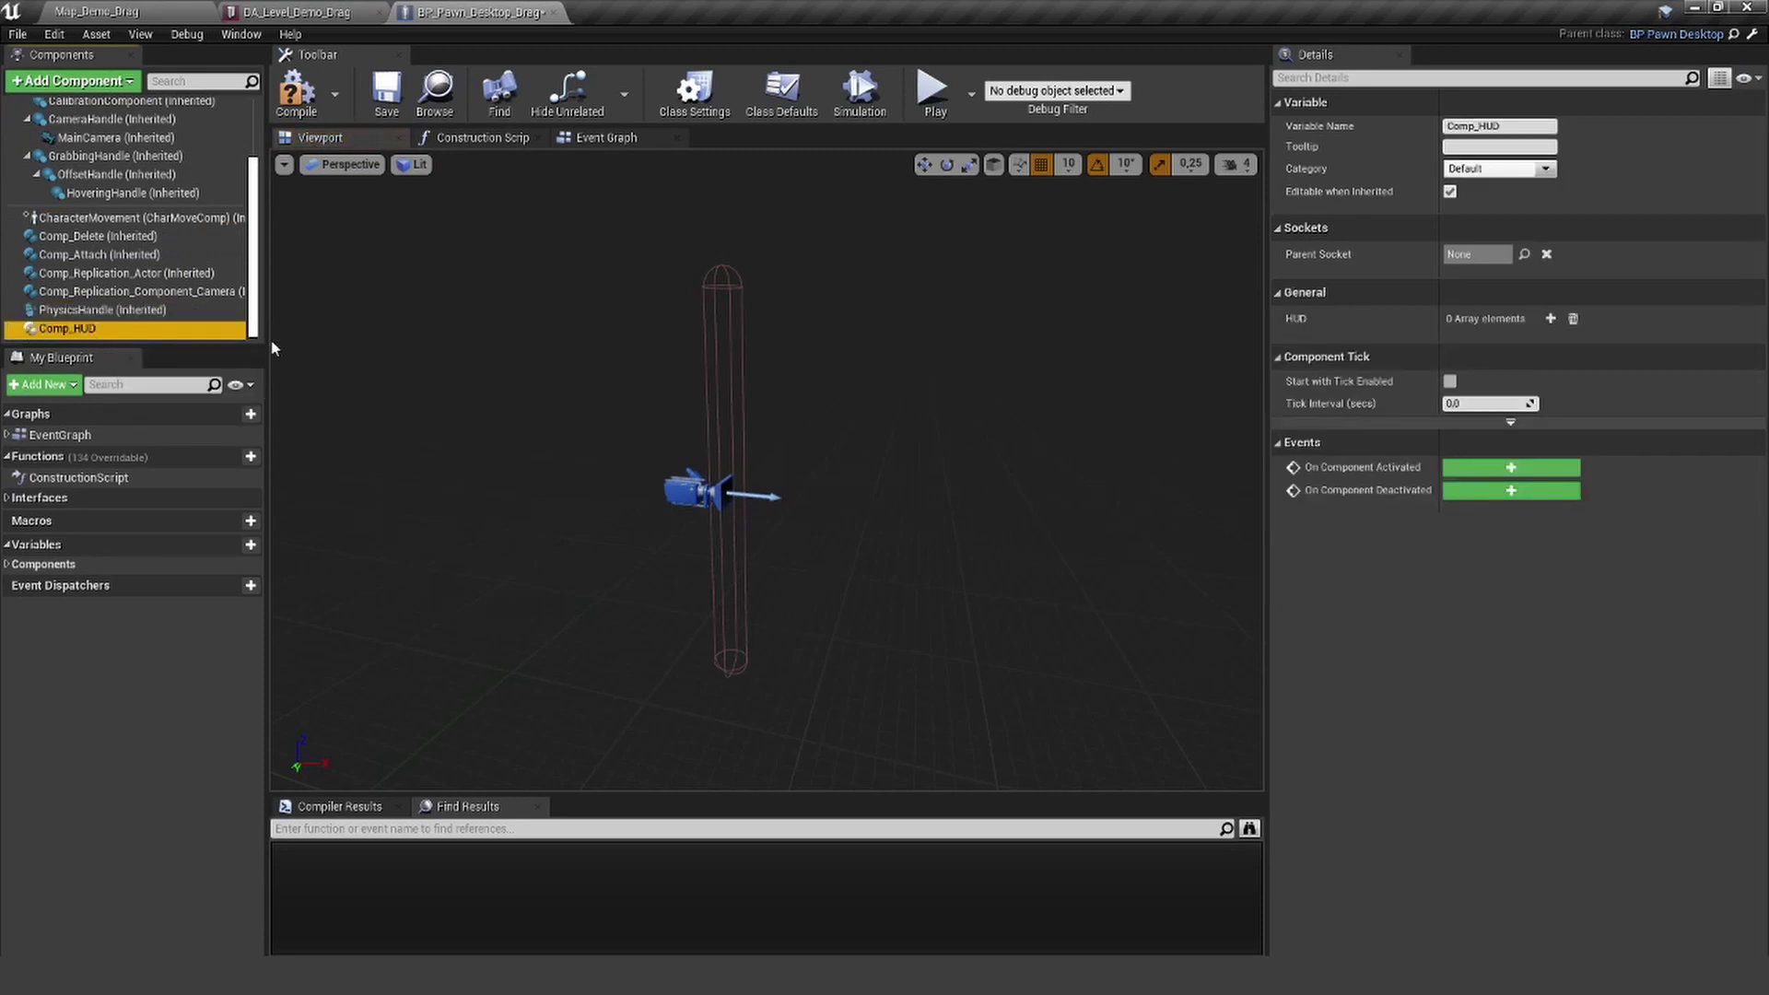
{"action": "left_click", "coordinate": [1551, 318]}
{"action": "left_click", "coordinate": [1289, 342]}
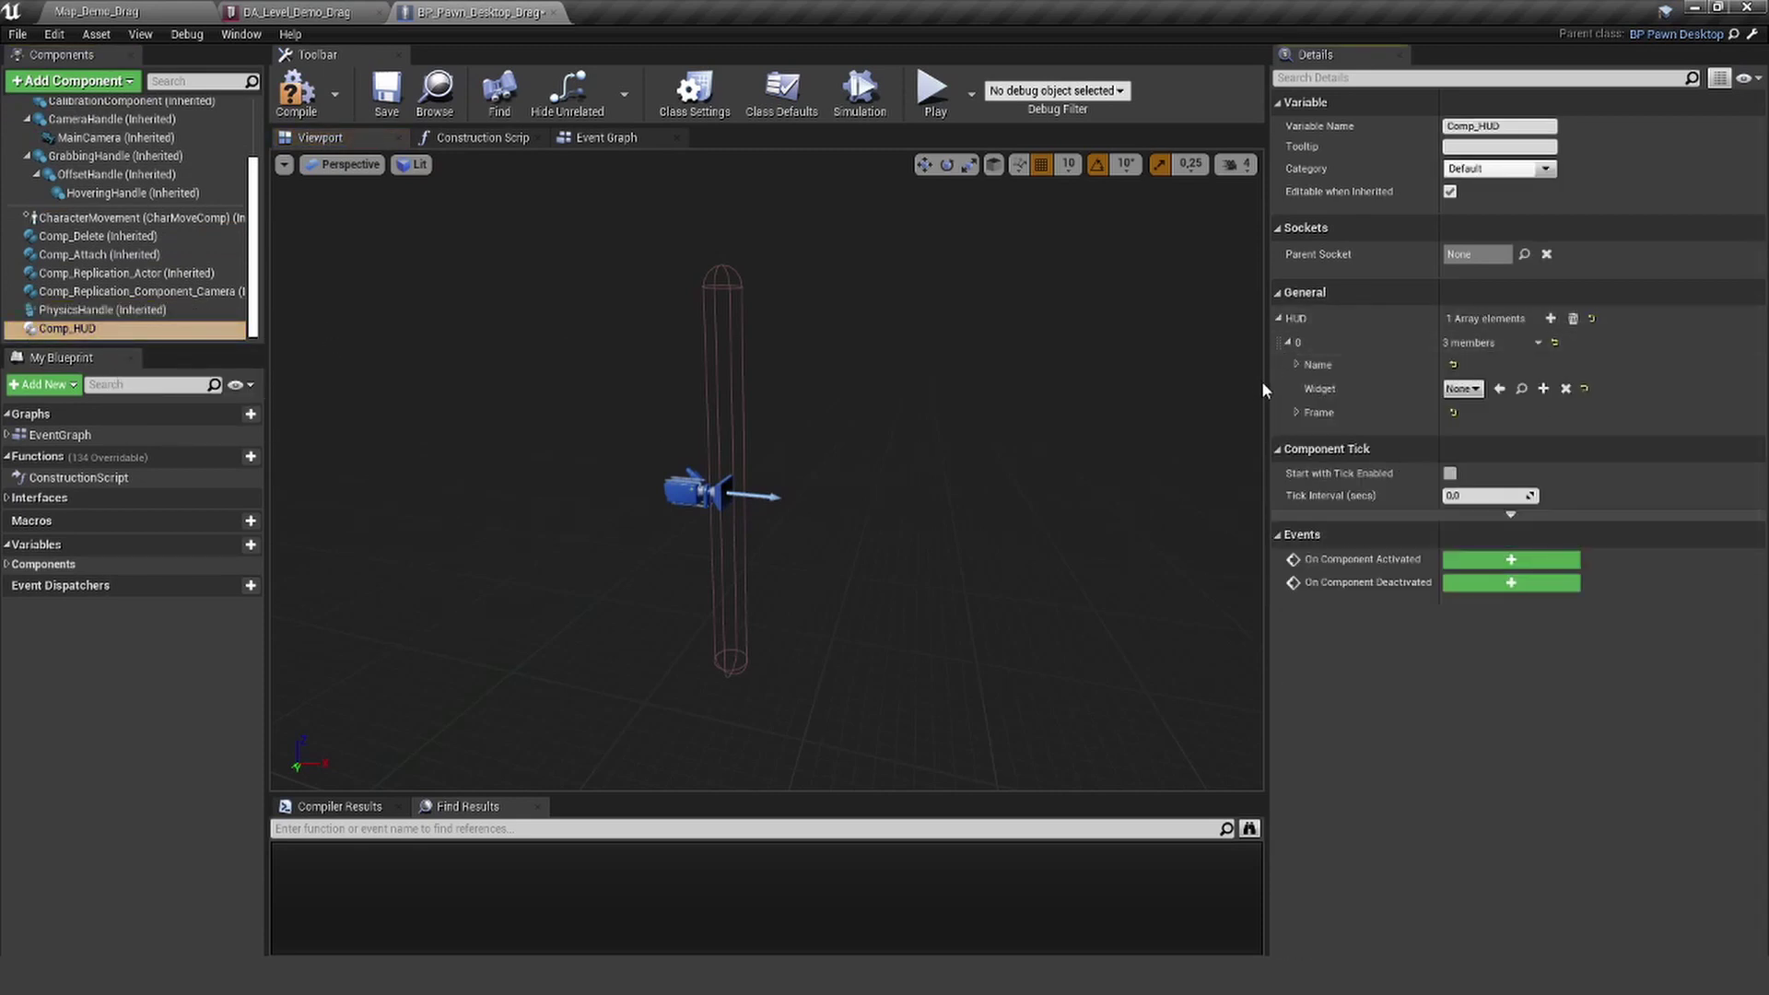
{"action": "left_click_drag", "start_coordinate": [1267, 379], "coordinate": [1239, 384]}
{"action": "left_click", "coordinate": [1172, 364]}
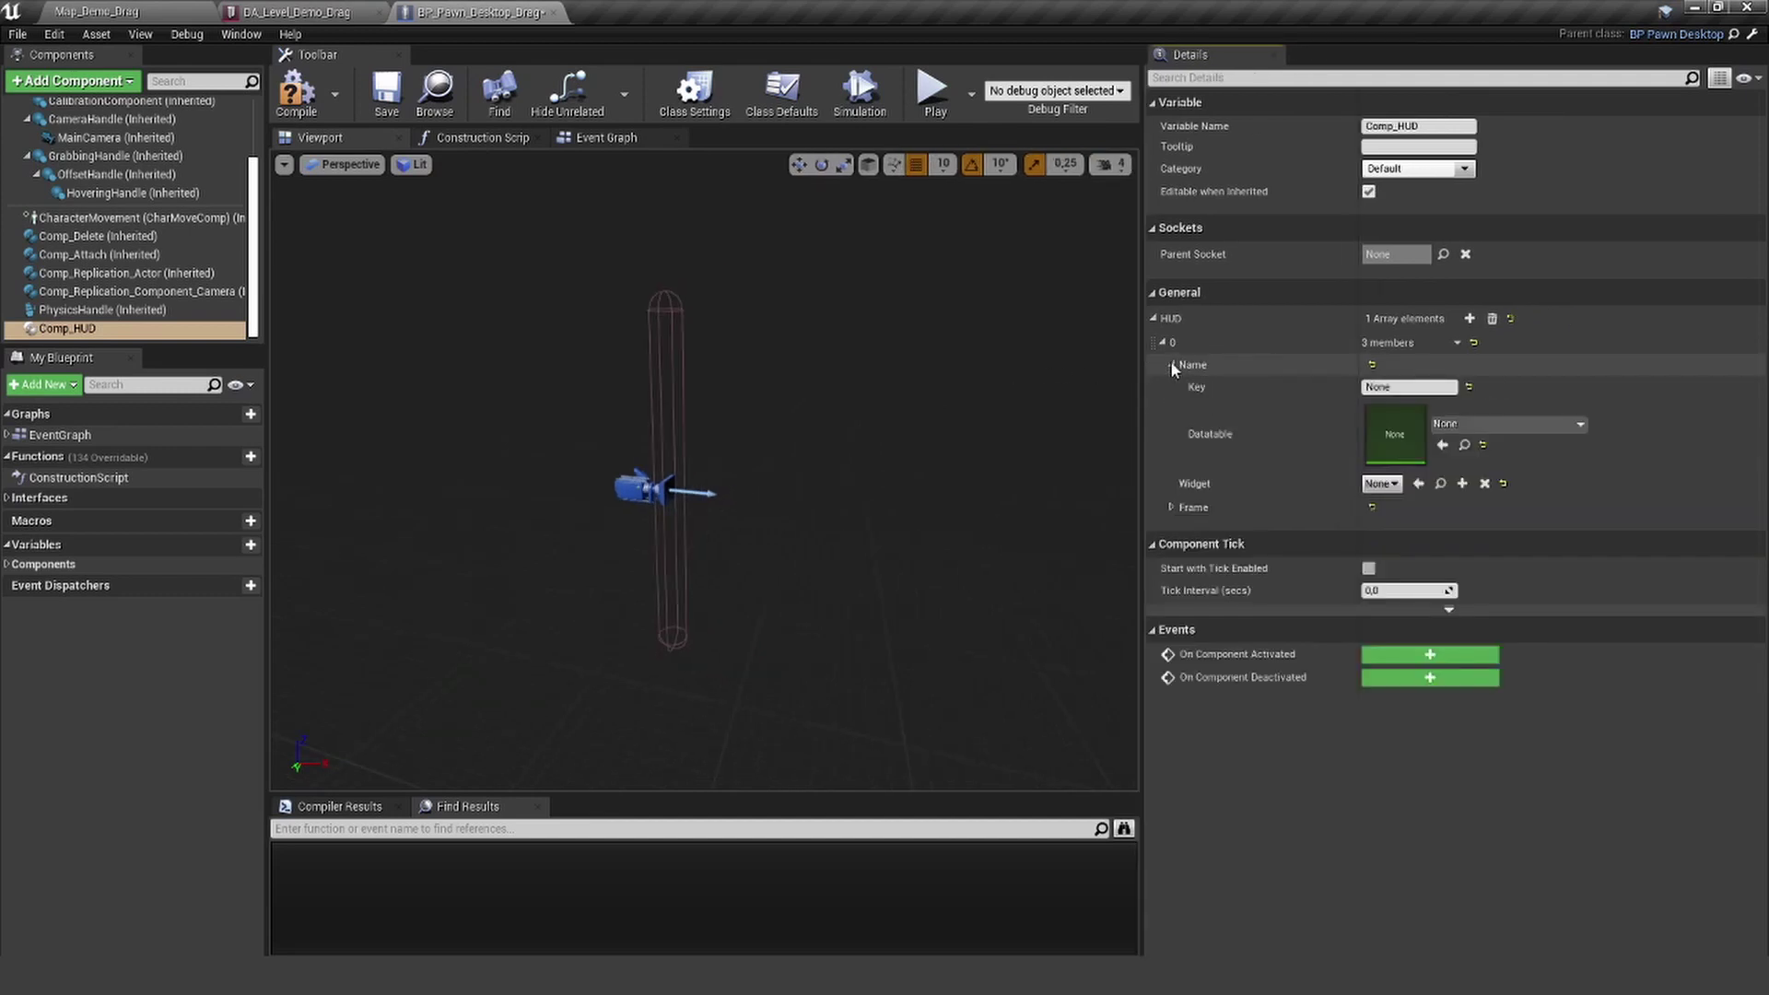
- Configure the HUD element with key Test42, widget Widget_HUD_Multiplayer and frame widget Widget_HUD_Frame_Left, and save the compiled Blueprint
{"action": "left_click", "coordinate": [1410, 388]}
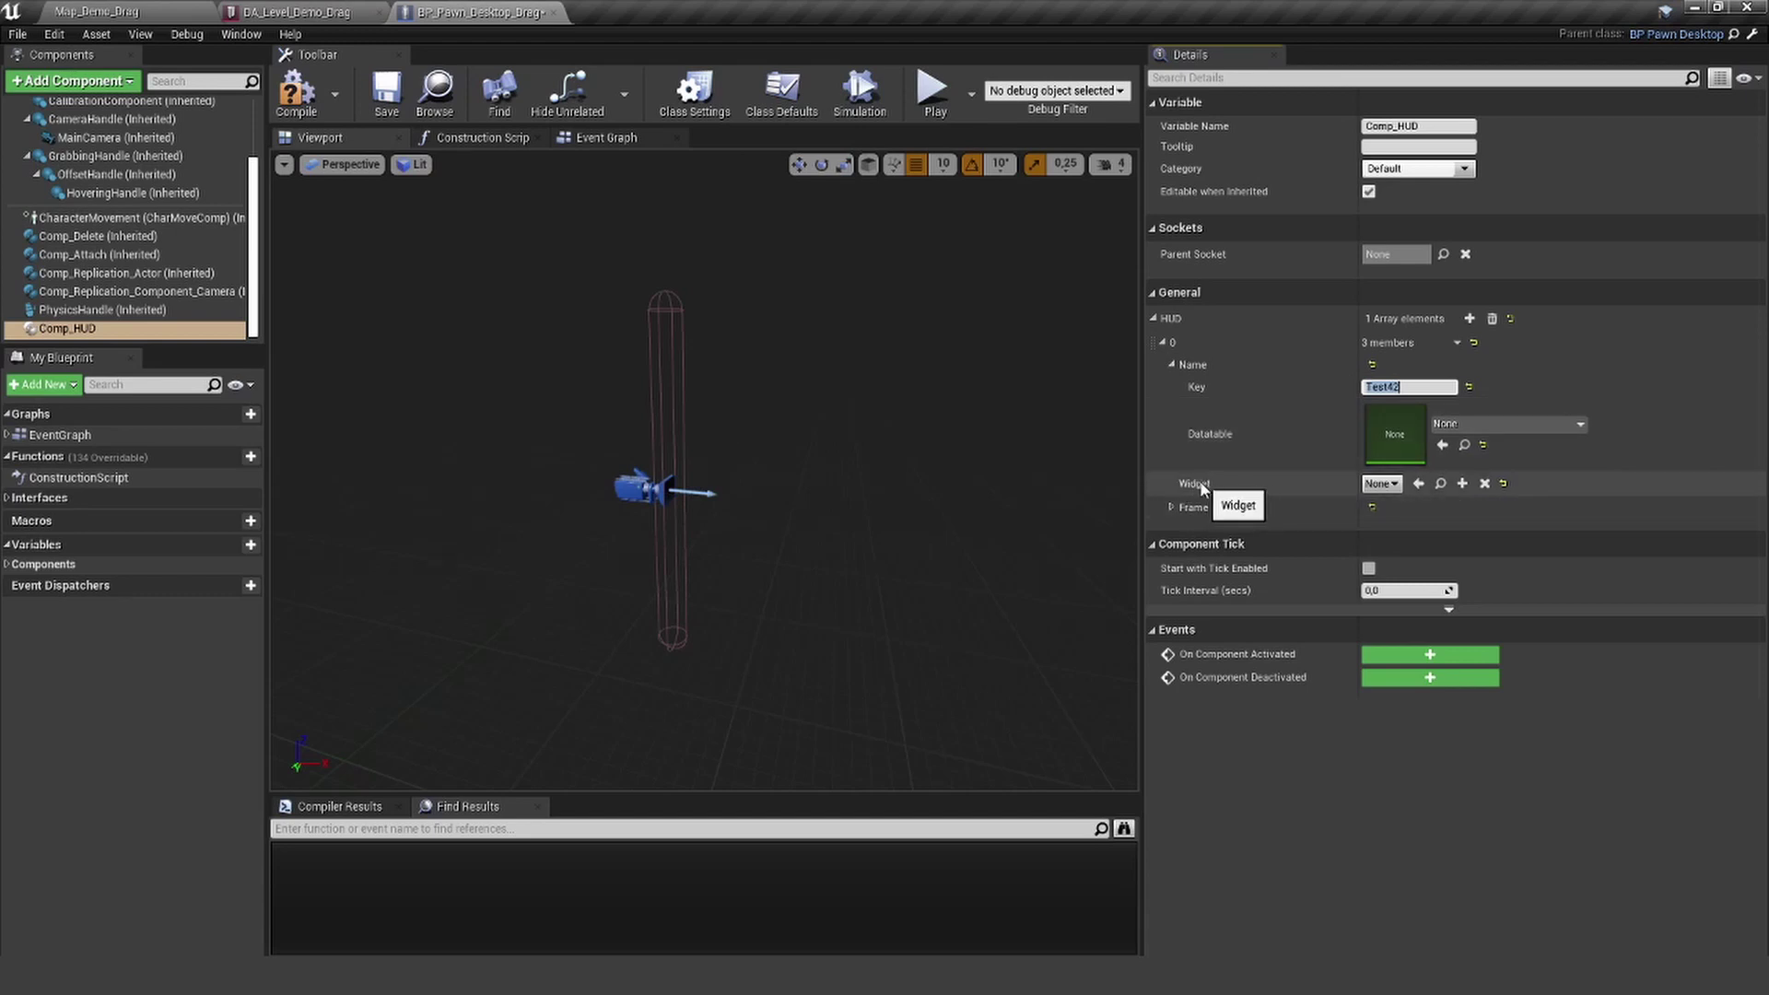
{"action": "left_click", "coordinate": [1378, 484]}
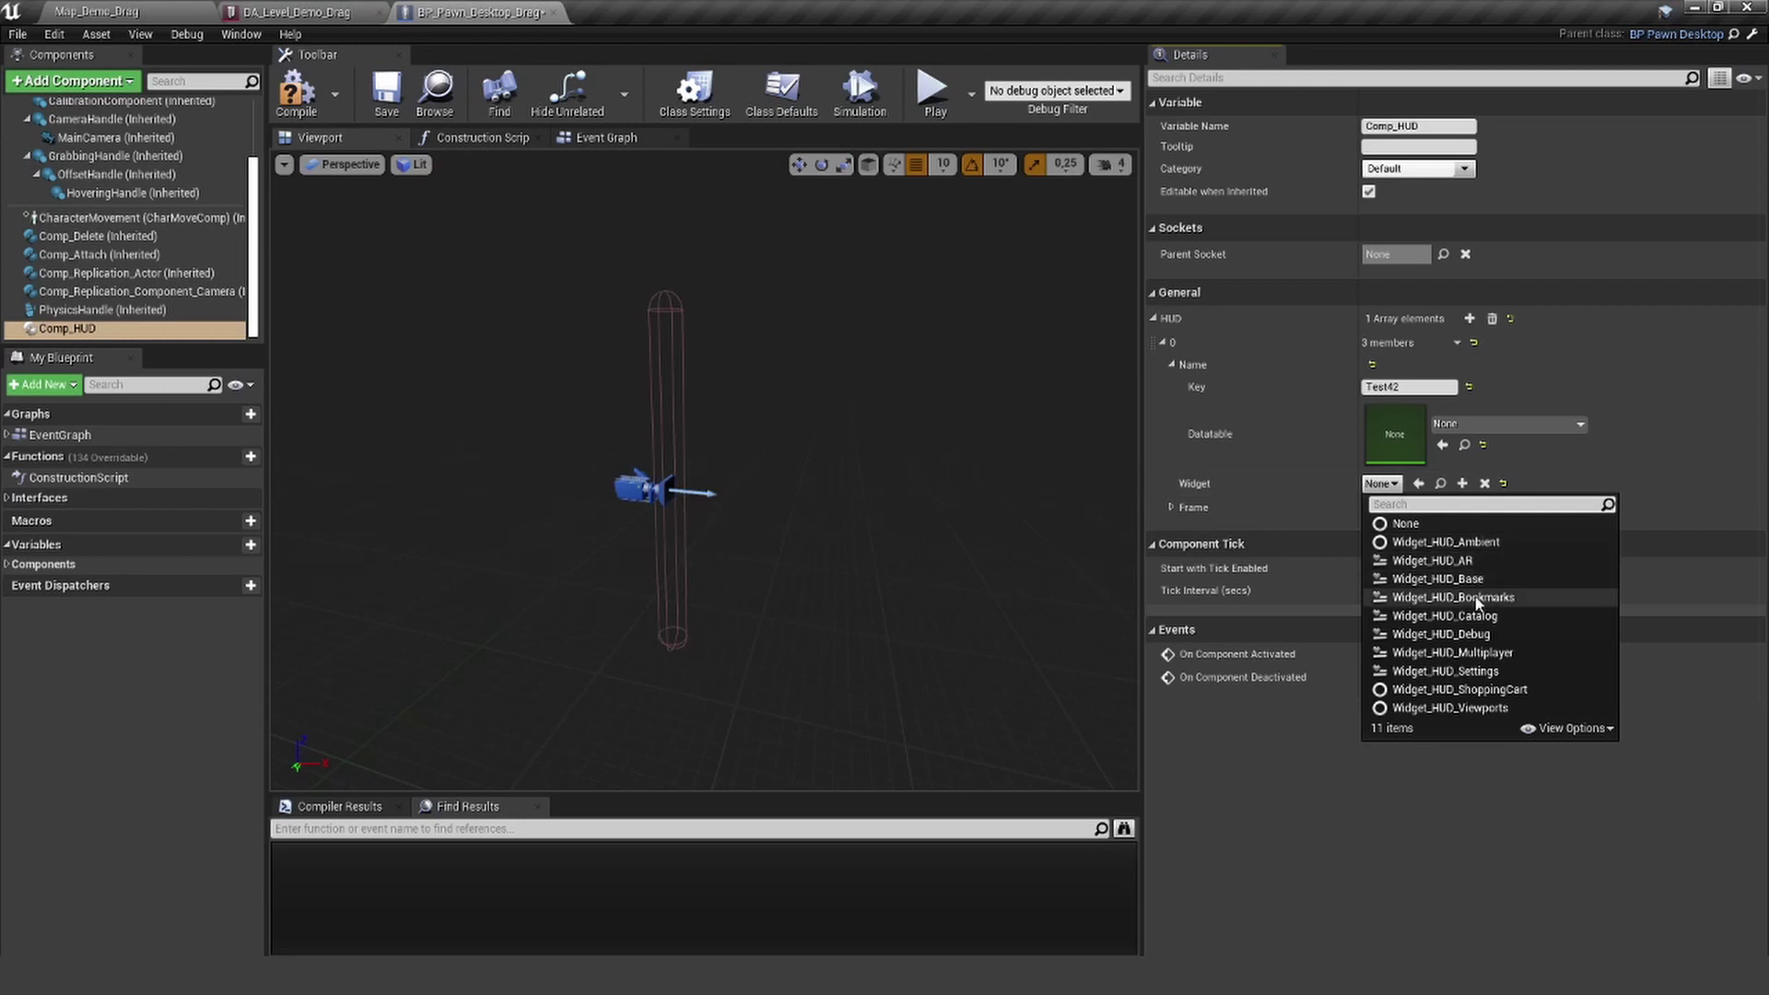
{"action": "left_click", "coordinate": [1507, 656]}
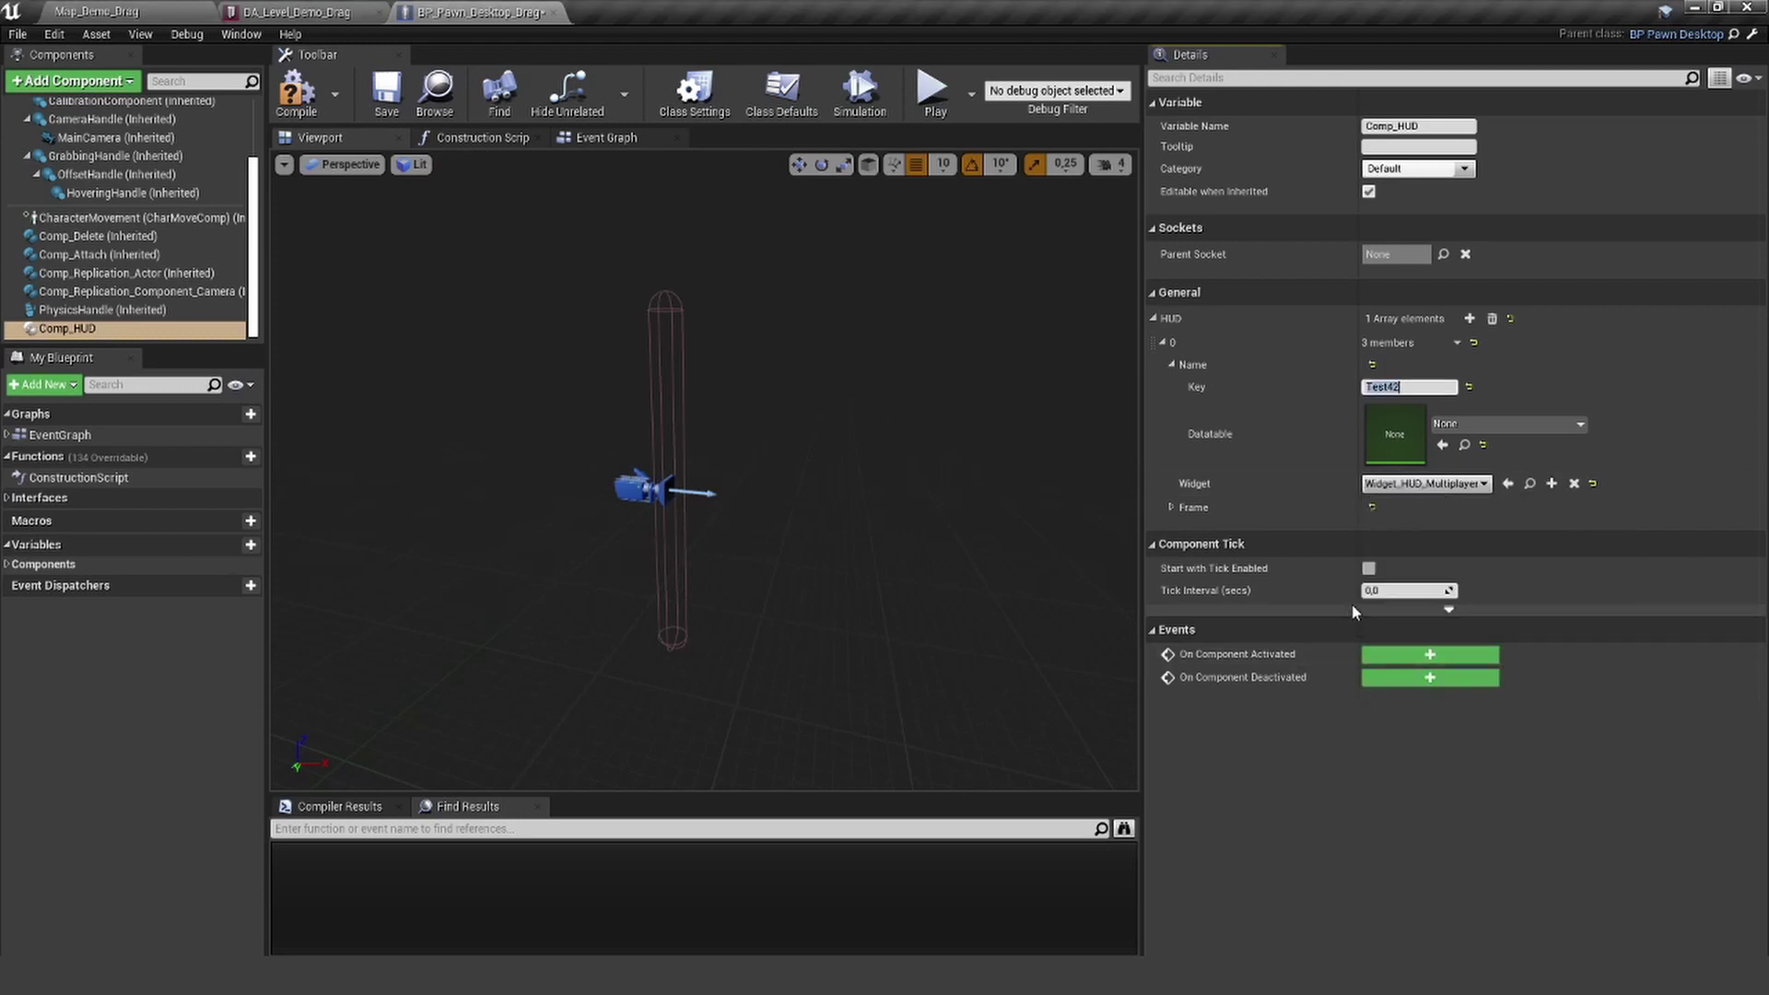
{"action": "left_click", "coordinate": [1174, 507]}
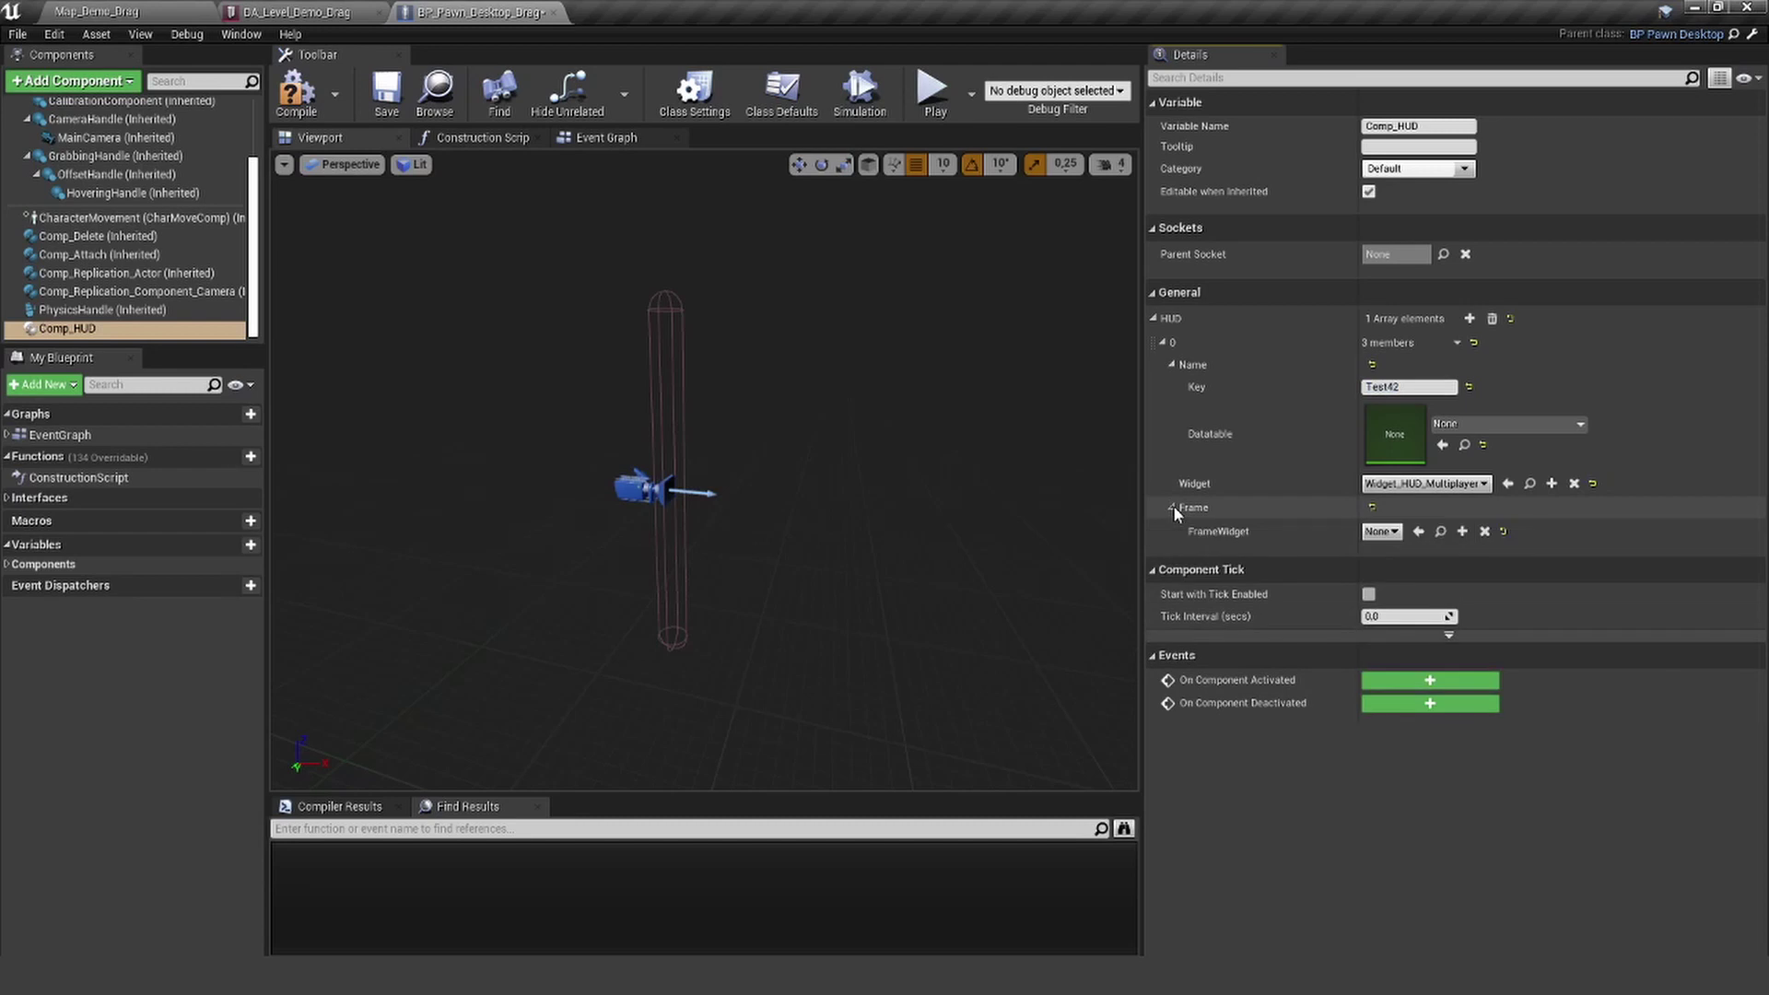
{"action": "left_click", "coordinate": [1380, 534]}
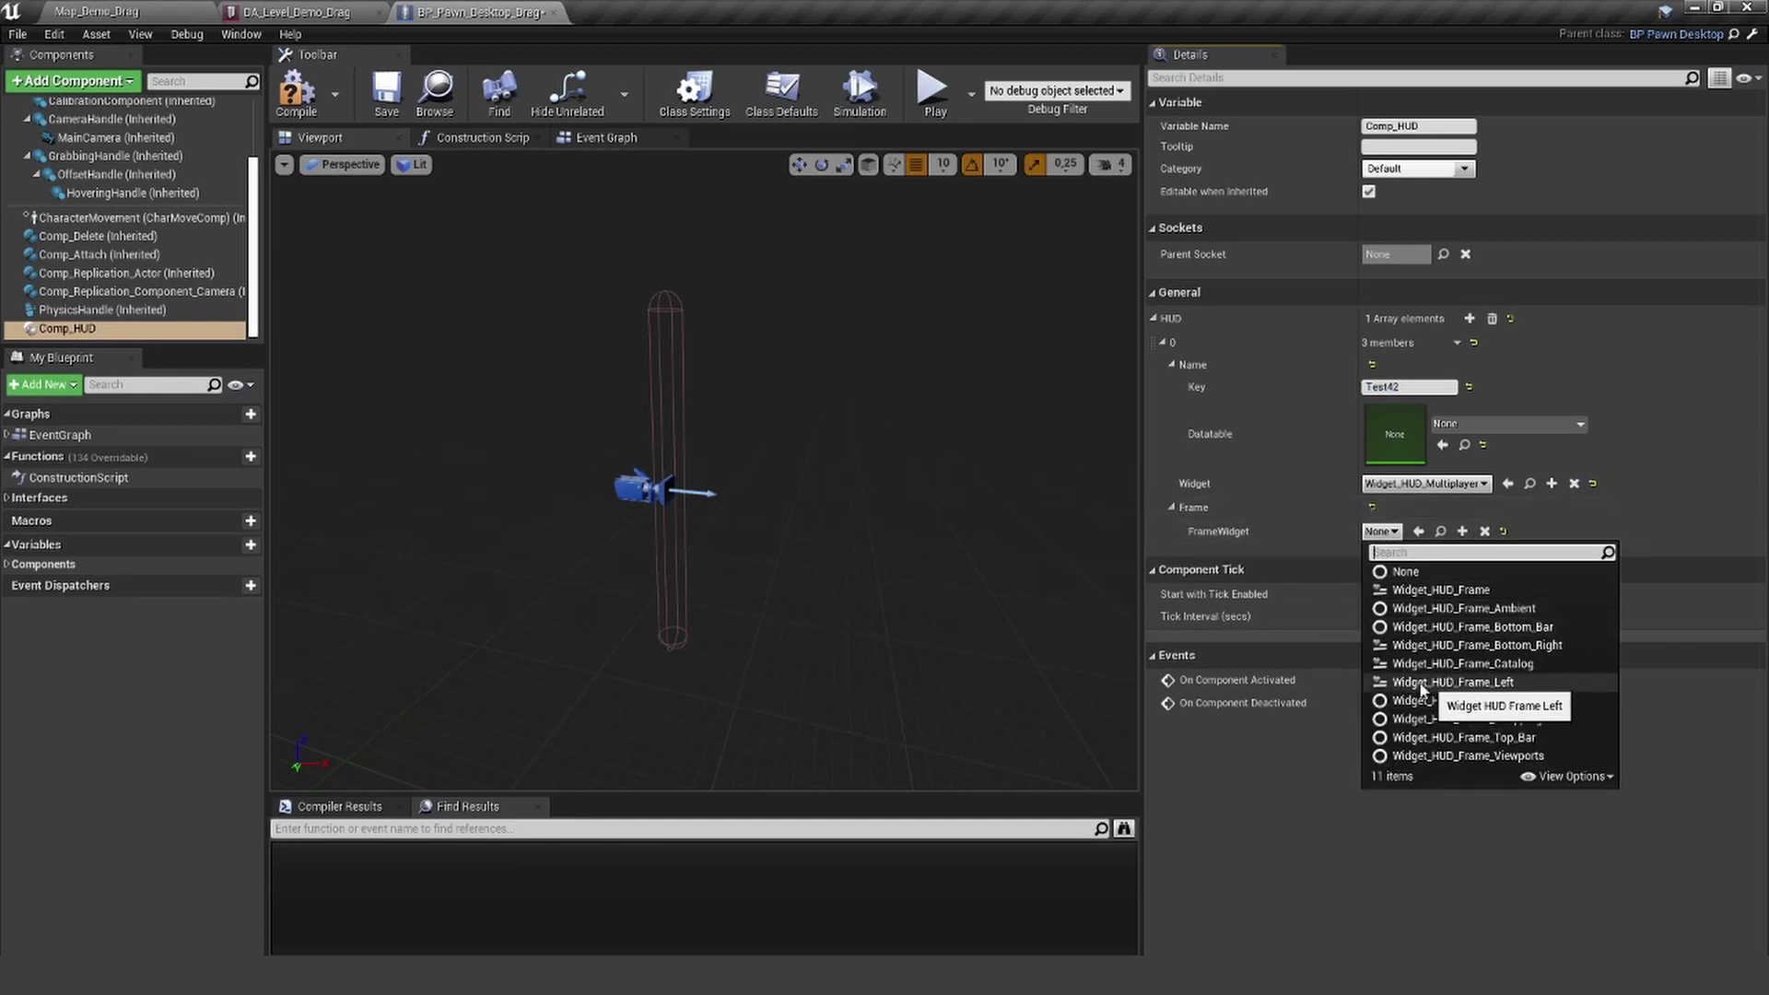
{"action": "left_click", "coordinate": [1516, 685]}
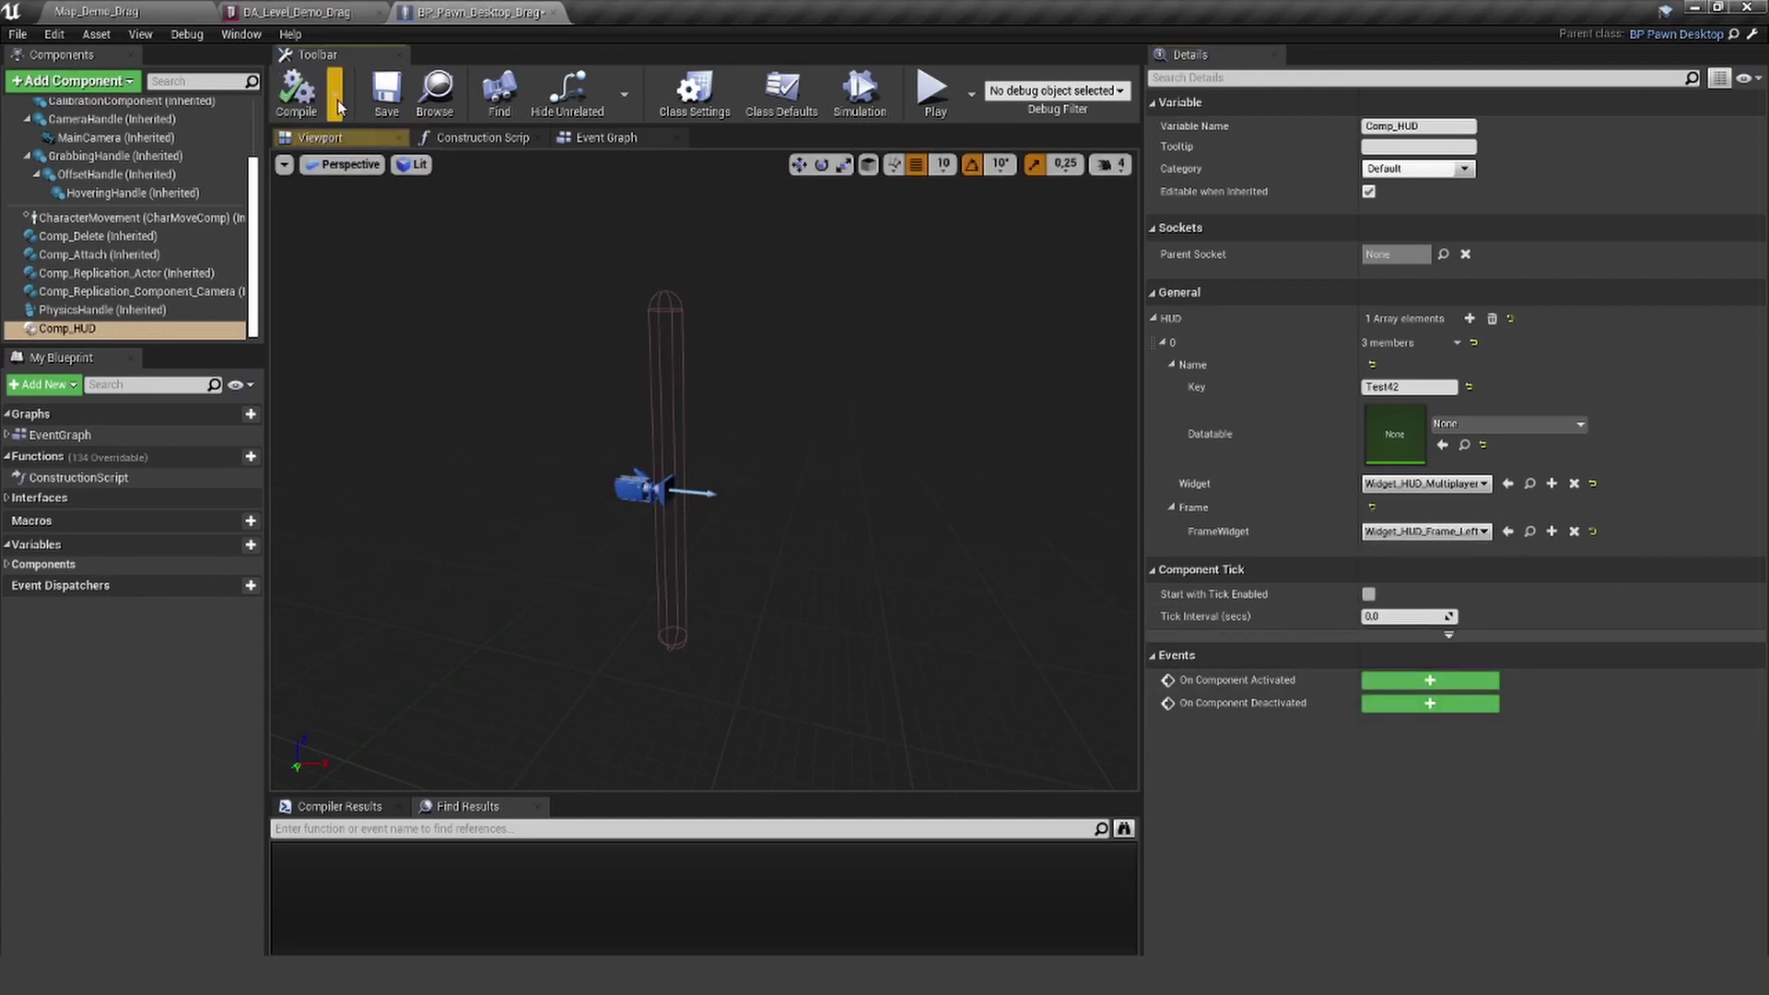
{"action": "left_click", "coordinate": [386, 96]}
- Play Map_Demo_Drag with the HUD-equipped pawn and move along to the Drag - Spline and Drag - Rotate stations
{"action": "left_click", "coordinate": [162, 13]}
{"action": "right_click_drag", "start_coordinate": [662, 339], "coordinate": [737, 309]}
{"action": "key", "text": "alt+p"}
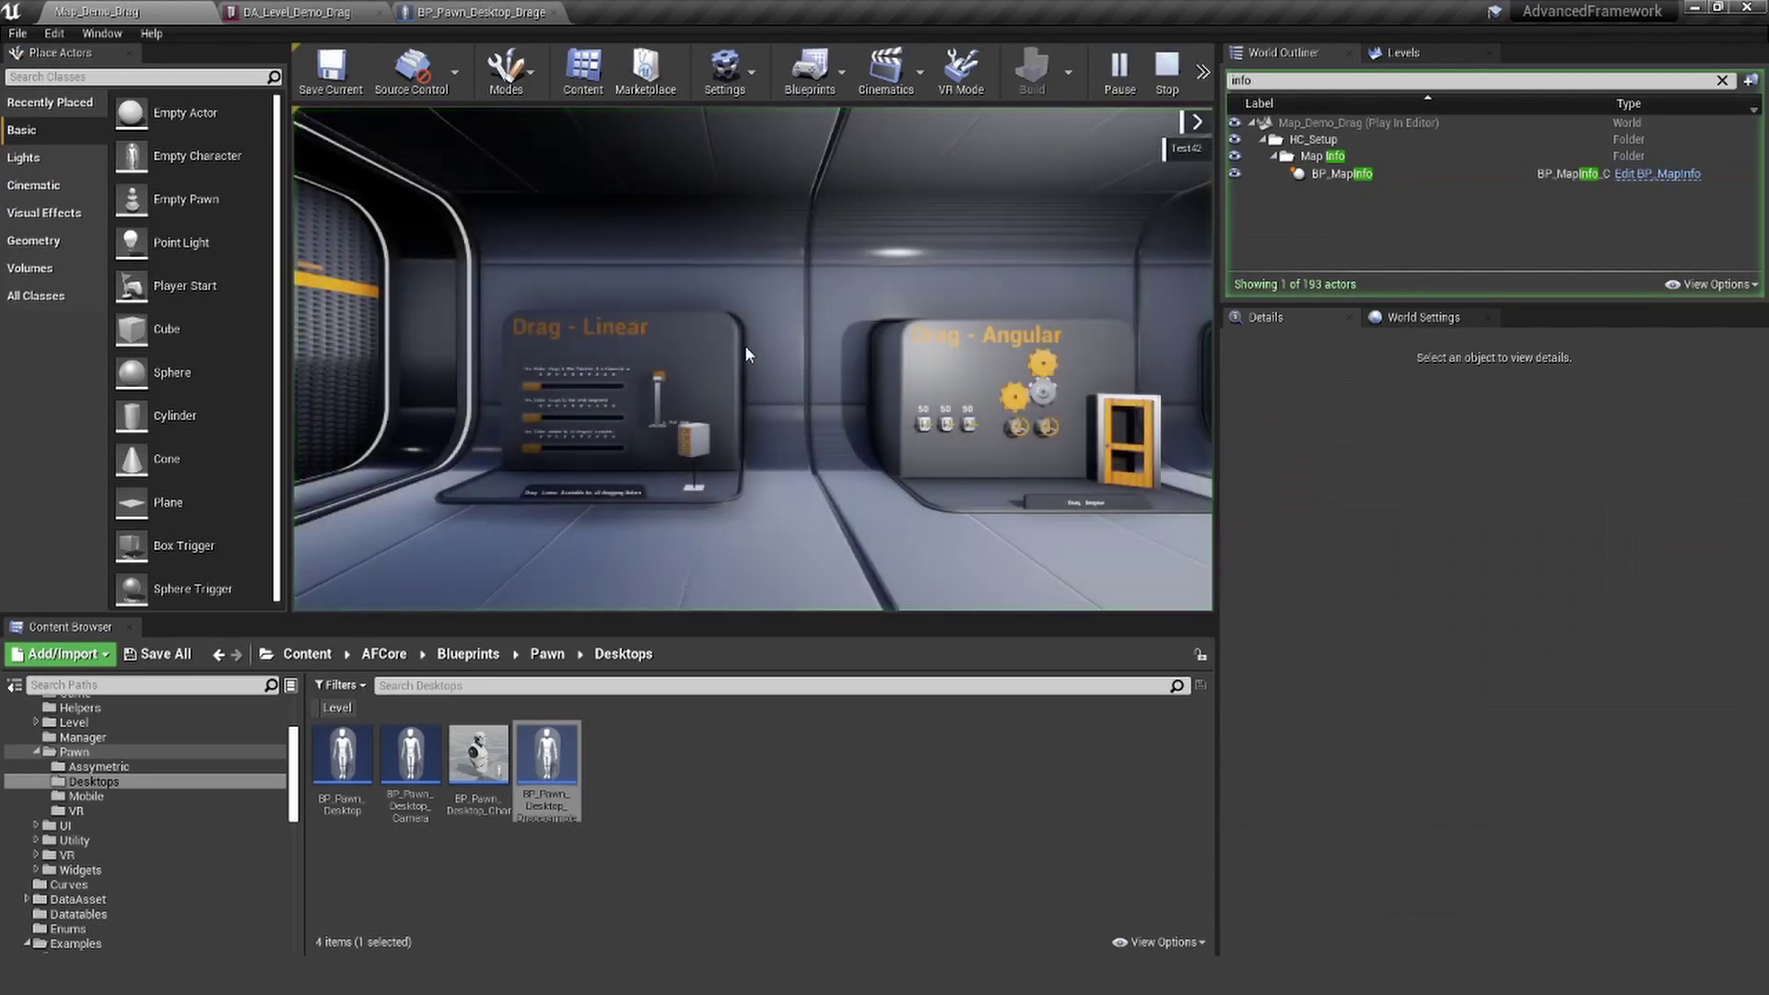
{"action": "left_click", "coordinate": [807, 331]}
{"action": "key", "text": "d"}
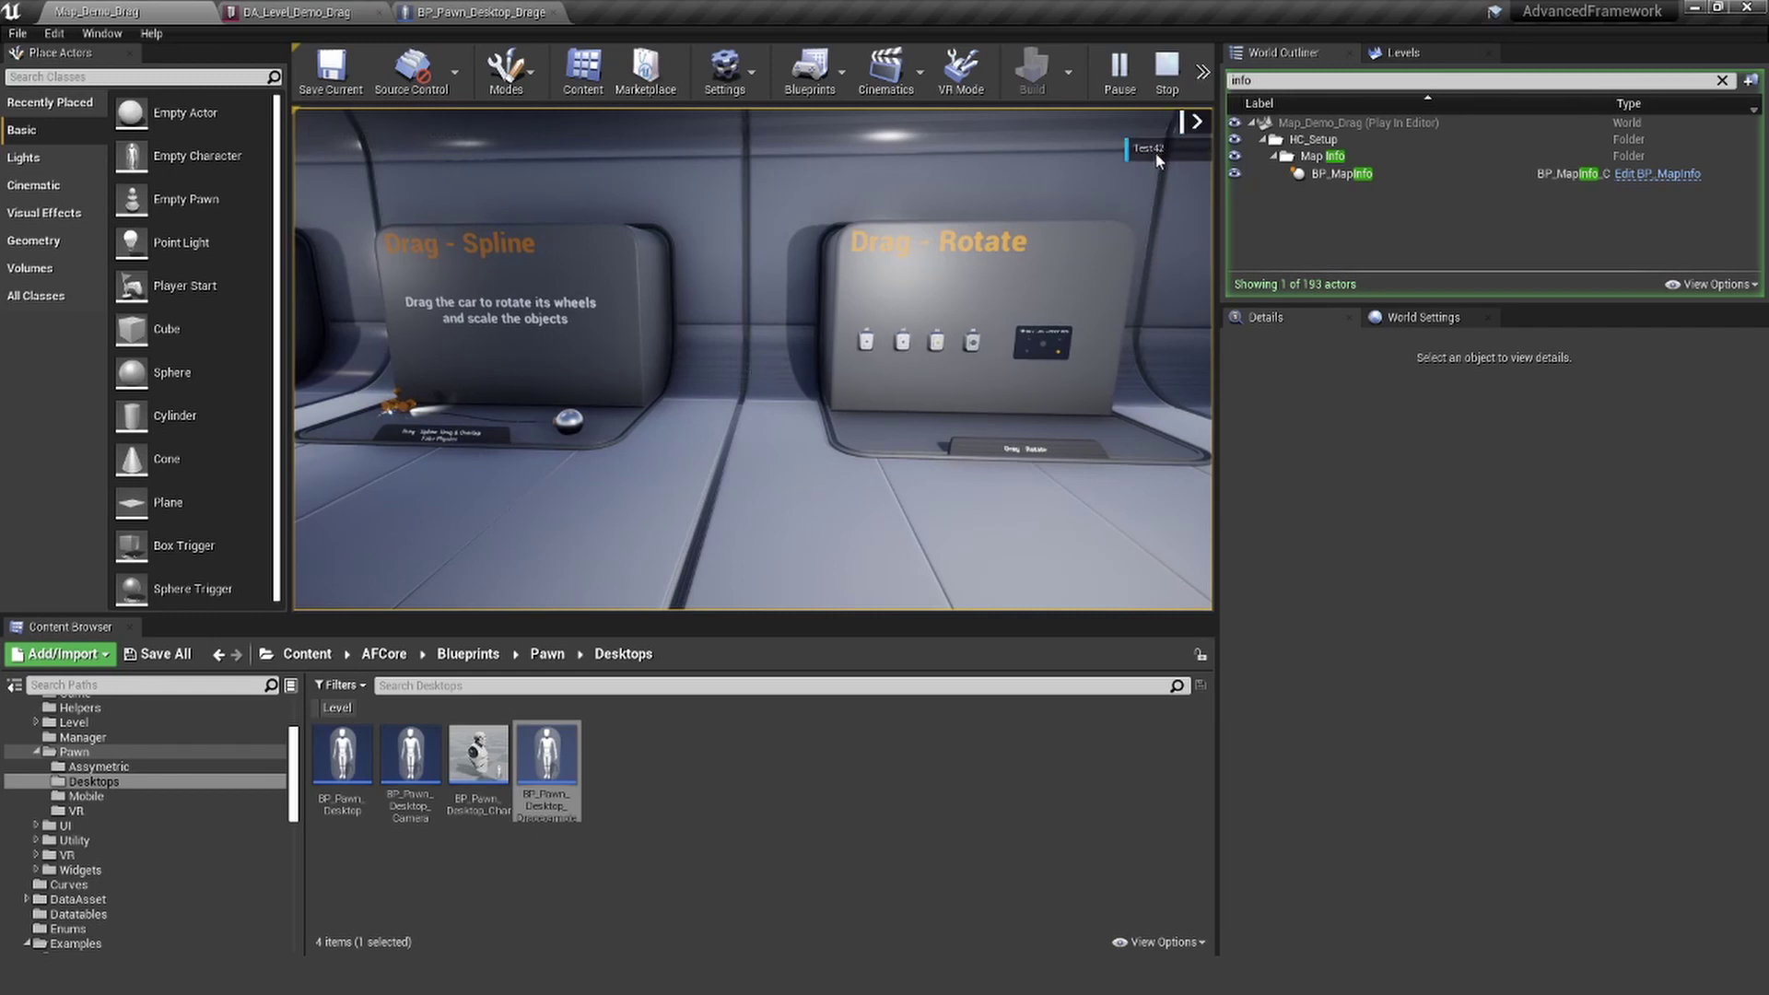
- Open the Test42 HUD entry in play, try the multiplayer widget's server search while moving around, and close the Message Log
{"action": "left_click", "coordinate": [1149, 155]}
{"action": "right_click_drag", "start_coordinate": [444, 394], "coordinate": [483, 231]}
{"action": "key", "text": "w"}
{"action": "right_click_drag", "start_coordinate": [368, 194], "coordinate": [305, 330]}
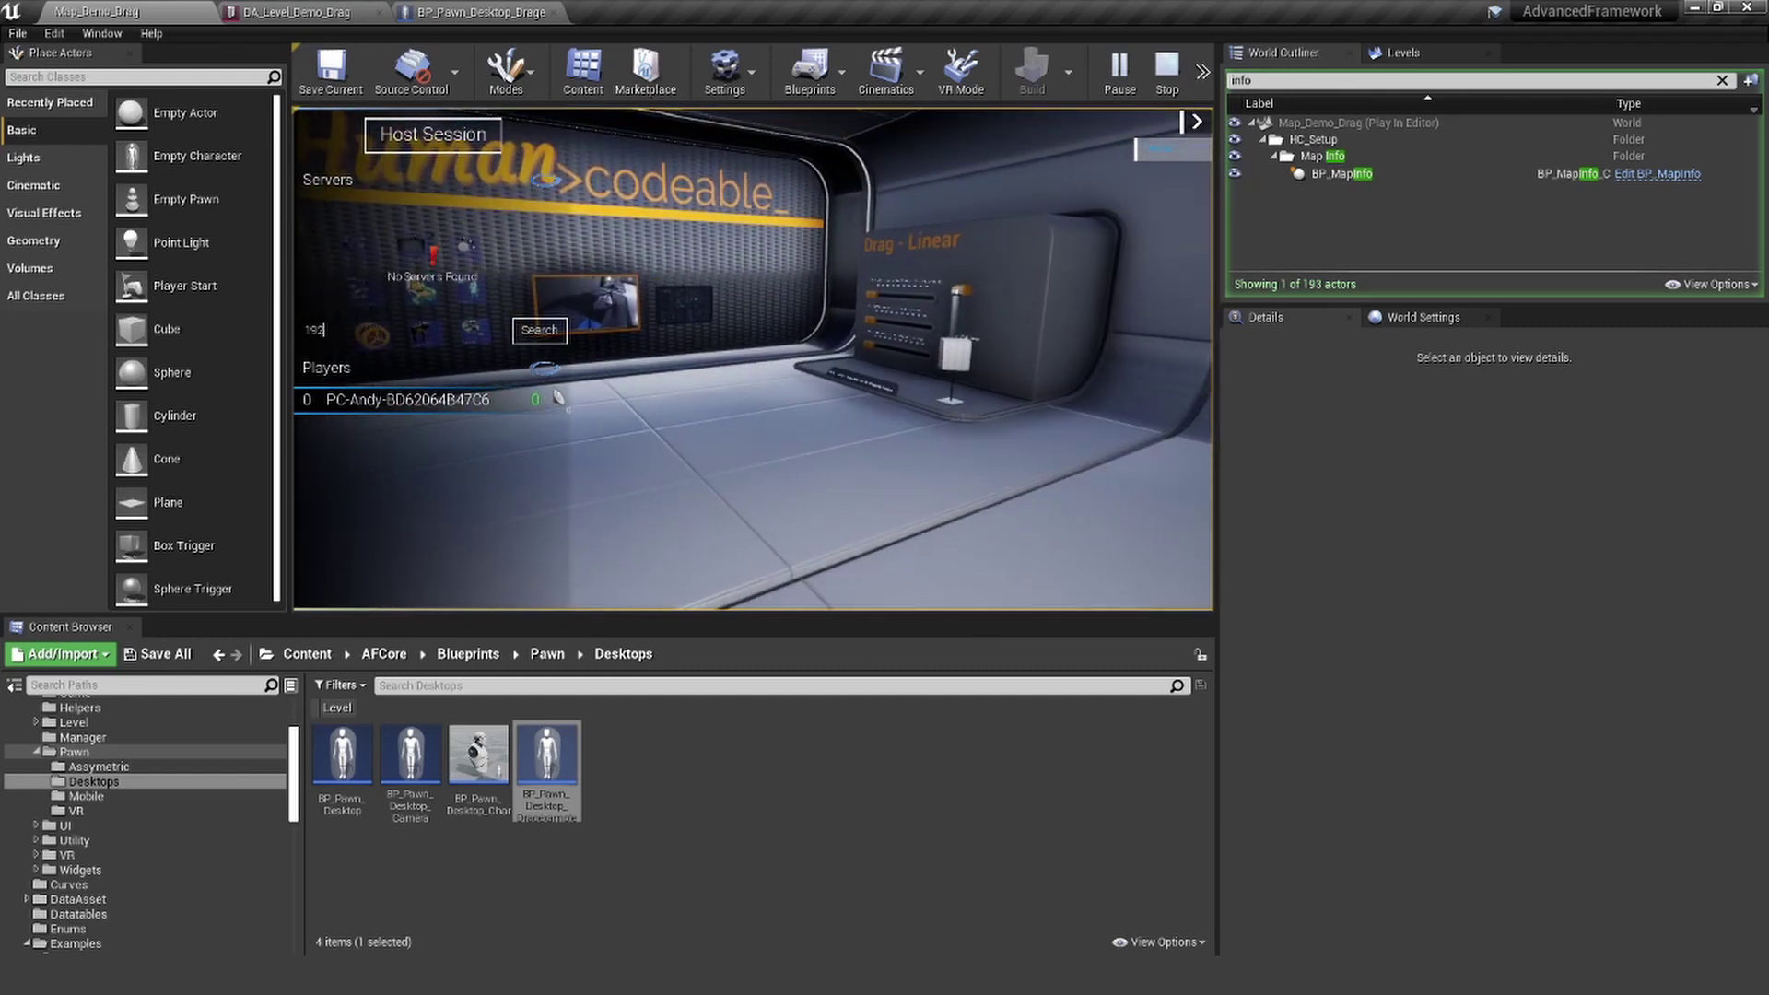
{"action": "left_click", "coordinate": [537, 329]}
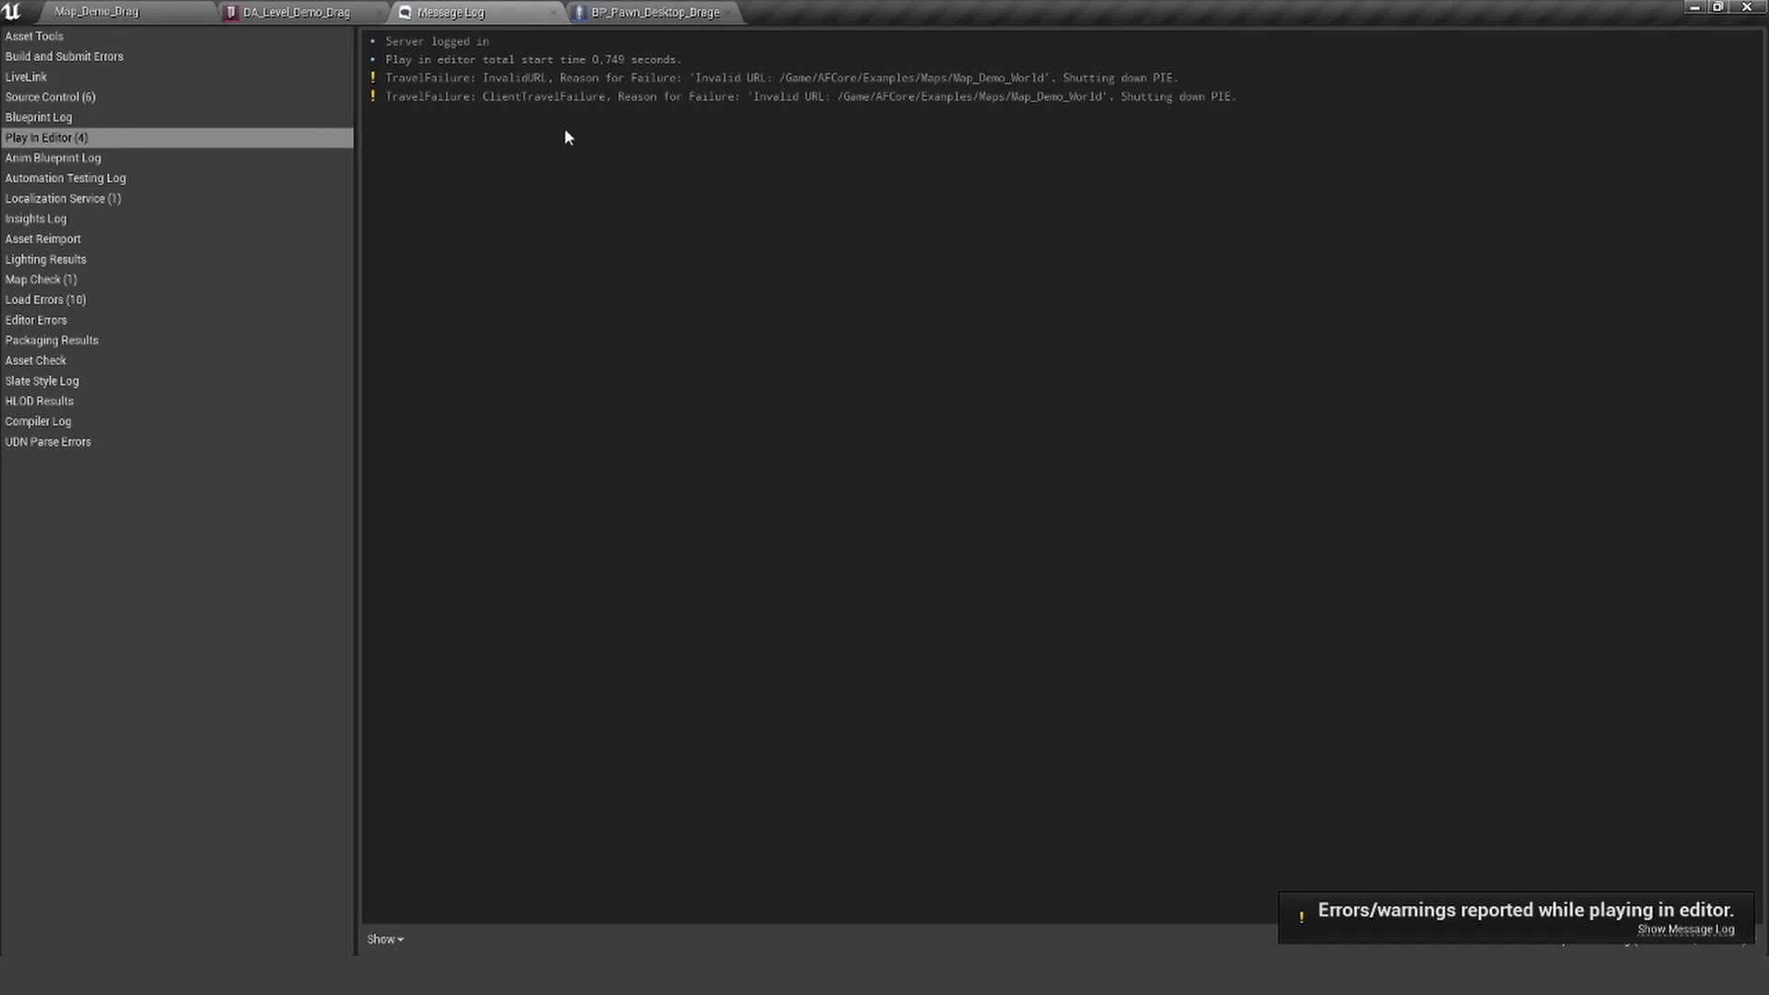
{"action": "left_click", "coordinate": [553, 12]}
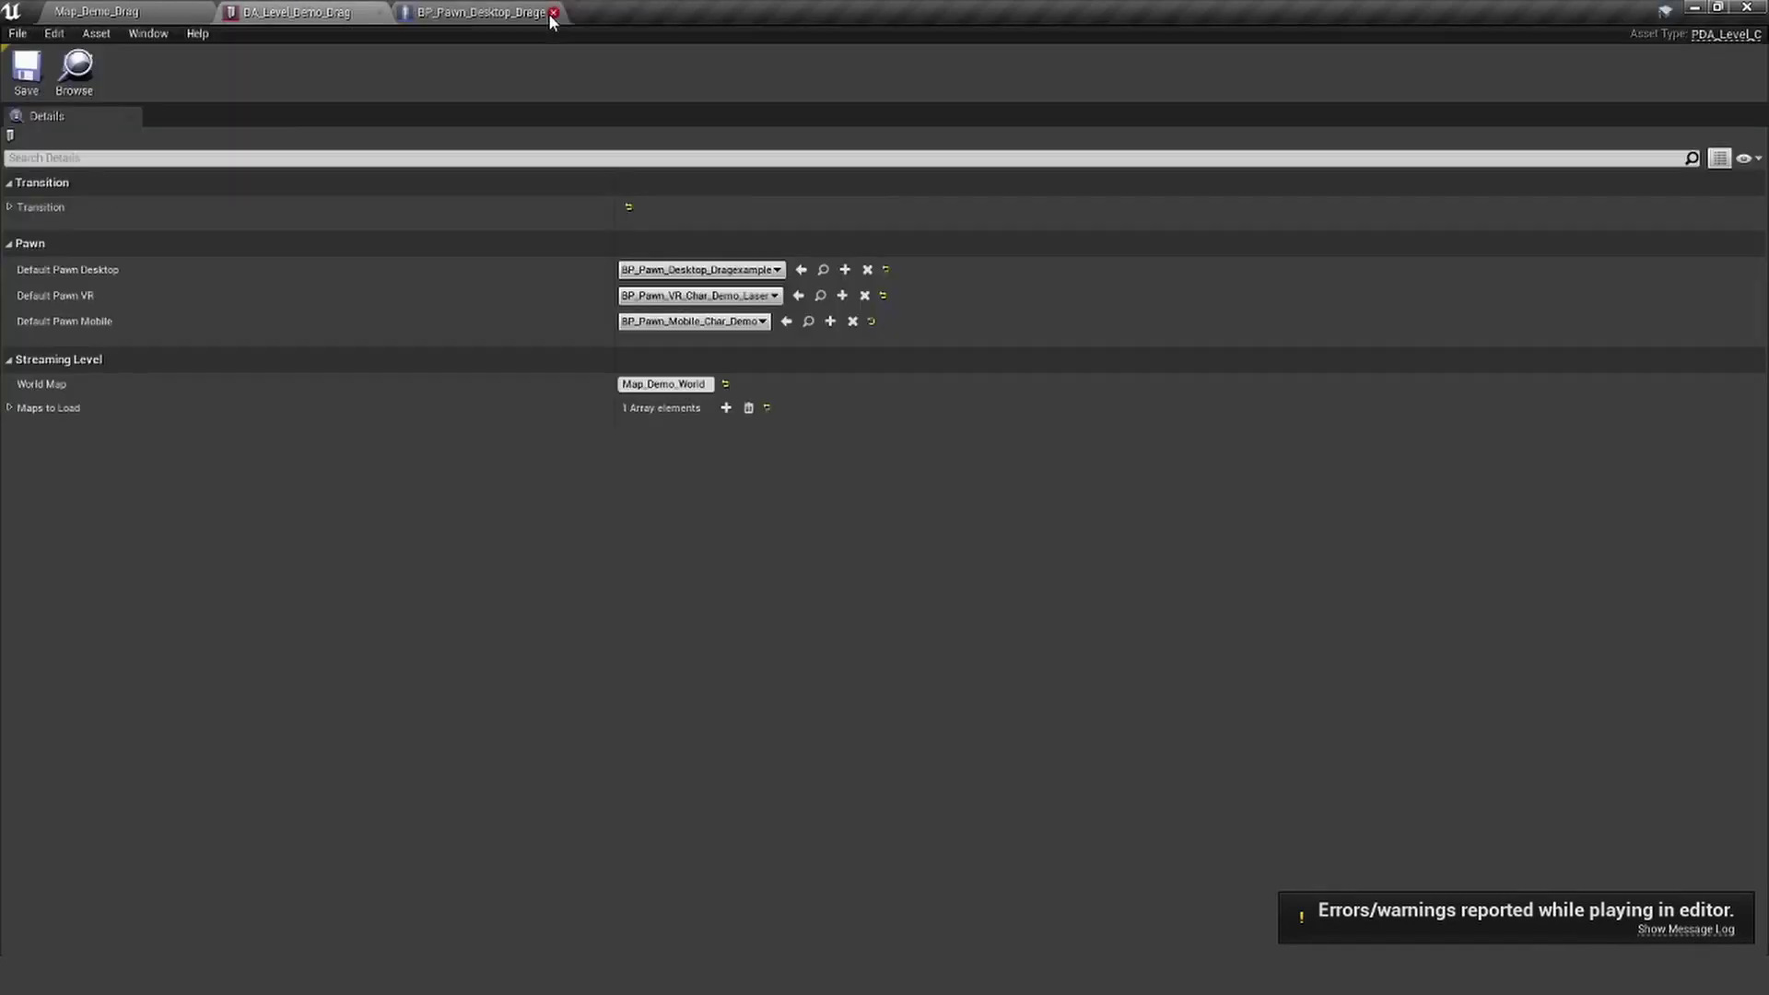
{"action": "left_click", "coordinate": [446, 12]}
{"action": "left_click", "coordinate": [327, 12]}
{"action": "left_click", "coordinate": [73, 12]}
{"action": "mouse_move", "coordinate": [699, 462]}
{"action": "right_mouse_down"}
{"action": "mouse_move", "coordinate": [599, 447]}
{"action": "mouse_move", "coordinate": [581, 418]}
{"action": "mouse_move", "coordinate": [686, 446]}
{"action": "right_mouse_up"}
{"action": "right_click_drag", "start_coordinate": [663, 364], "coordinate": [738, 364]}
- Add a second element to the HUD array of the pawn's Comp_HUD, with key Debug and widget Widget_HUD_Debug
{"action": "left_click", "coordinate": [486, 12]}
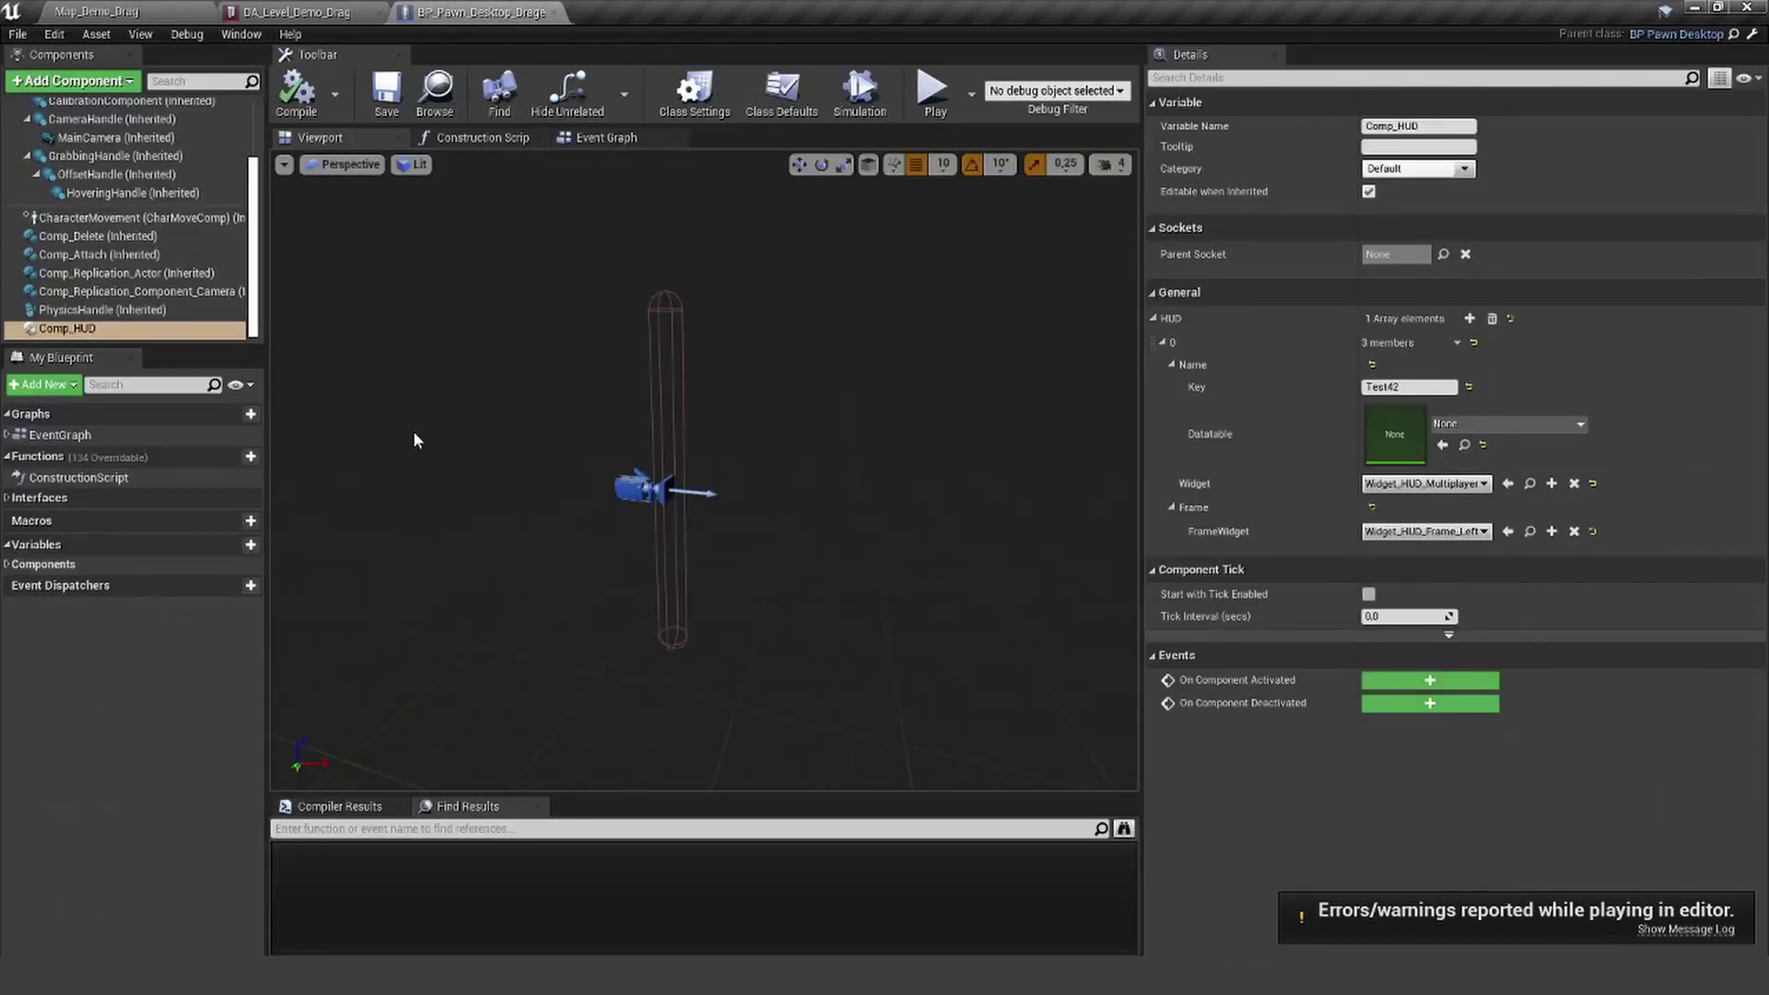
{"action": "left_click", "coordinate": [1470, 318]}
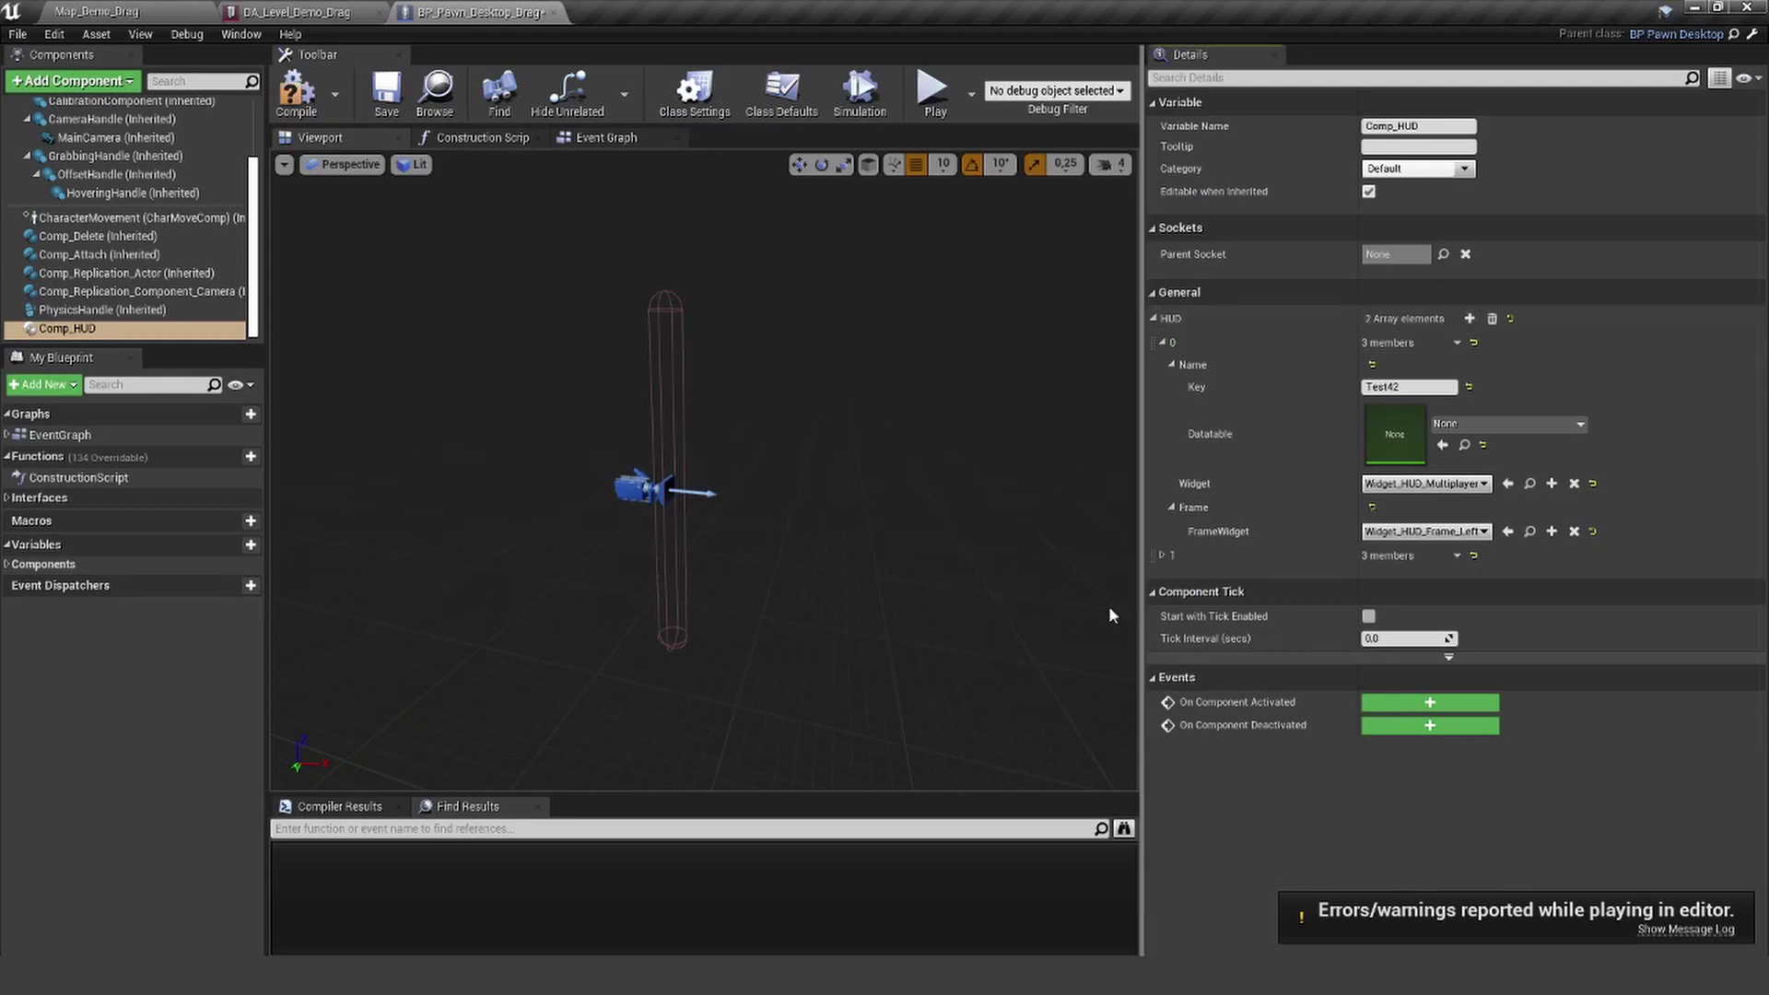
{"action": "left_click", "coordinate": [1162, 555]}
{"action": "left_click", "coordinate": [1172, 577]}
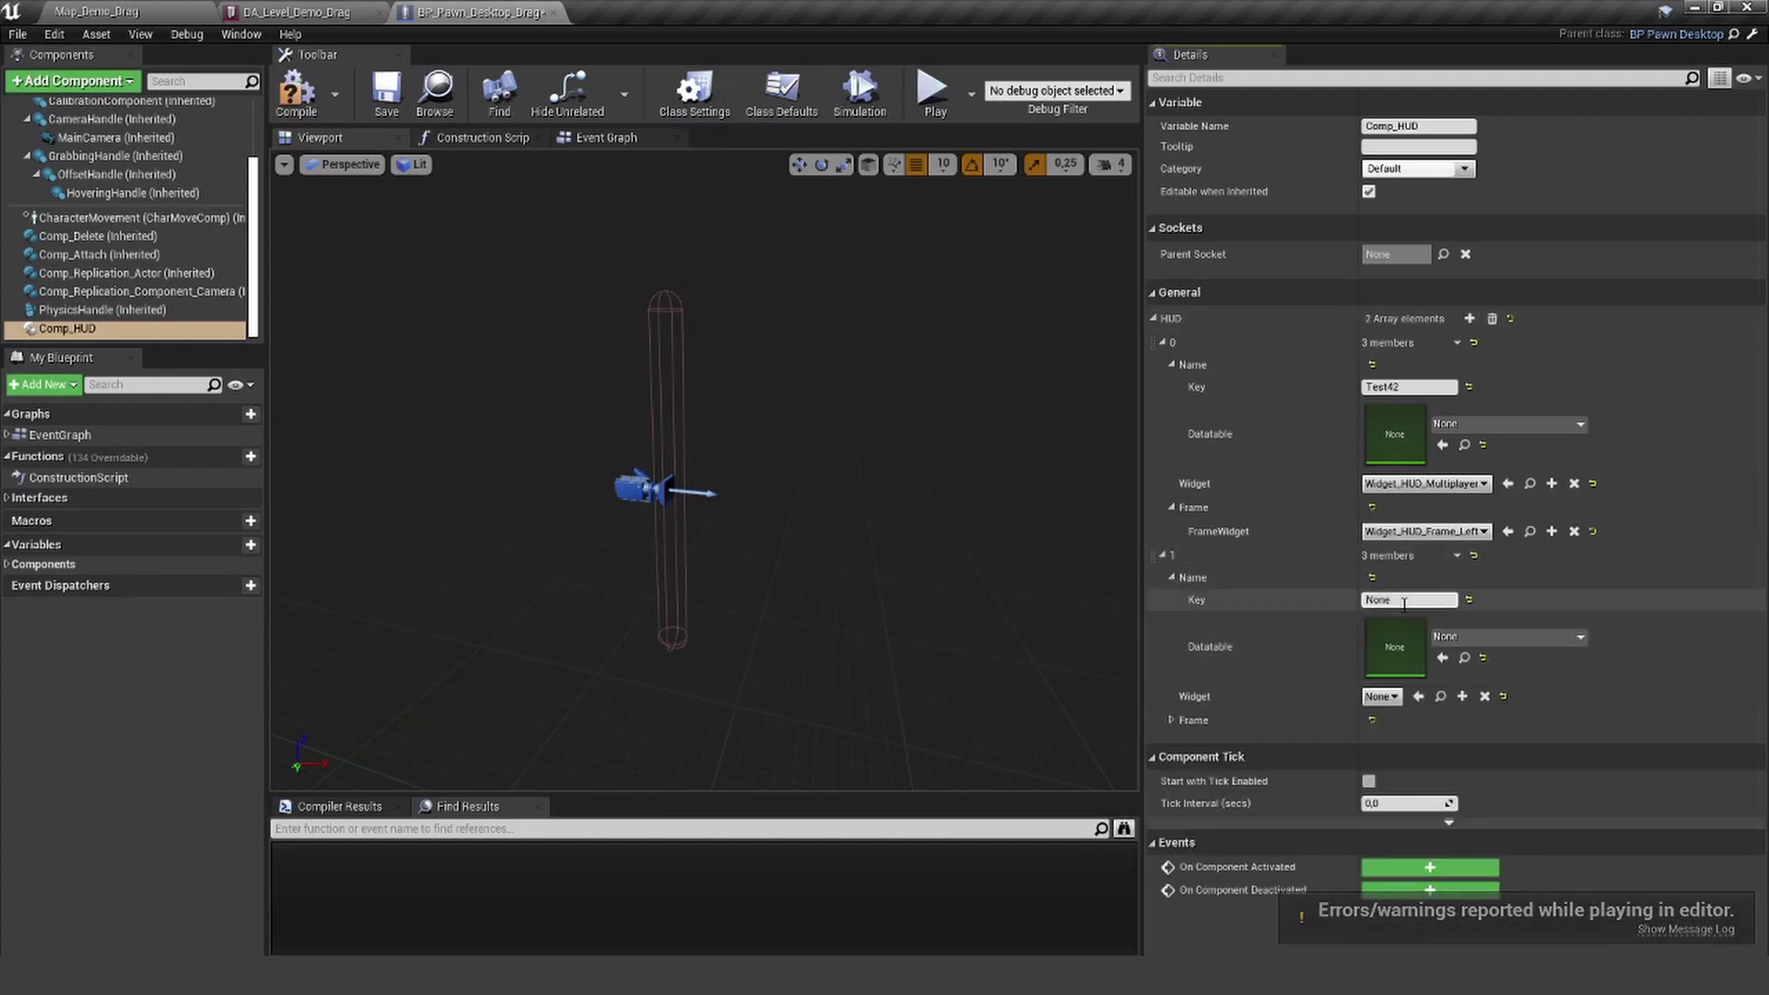
{"action": "type", "text": "Debug"}
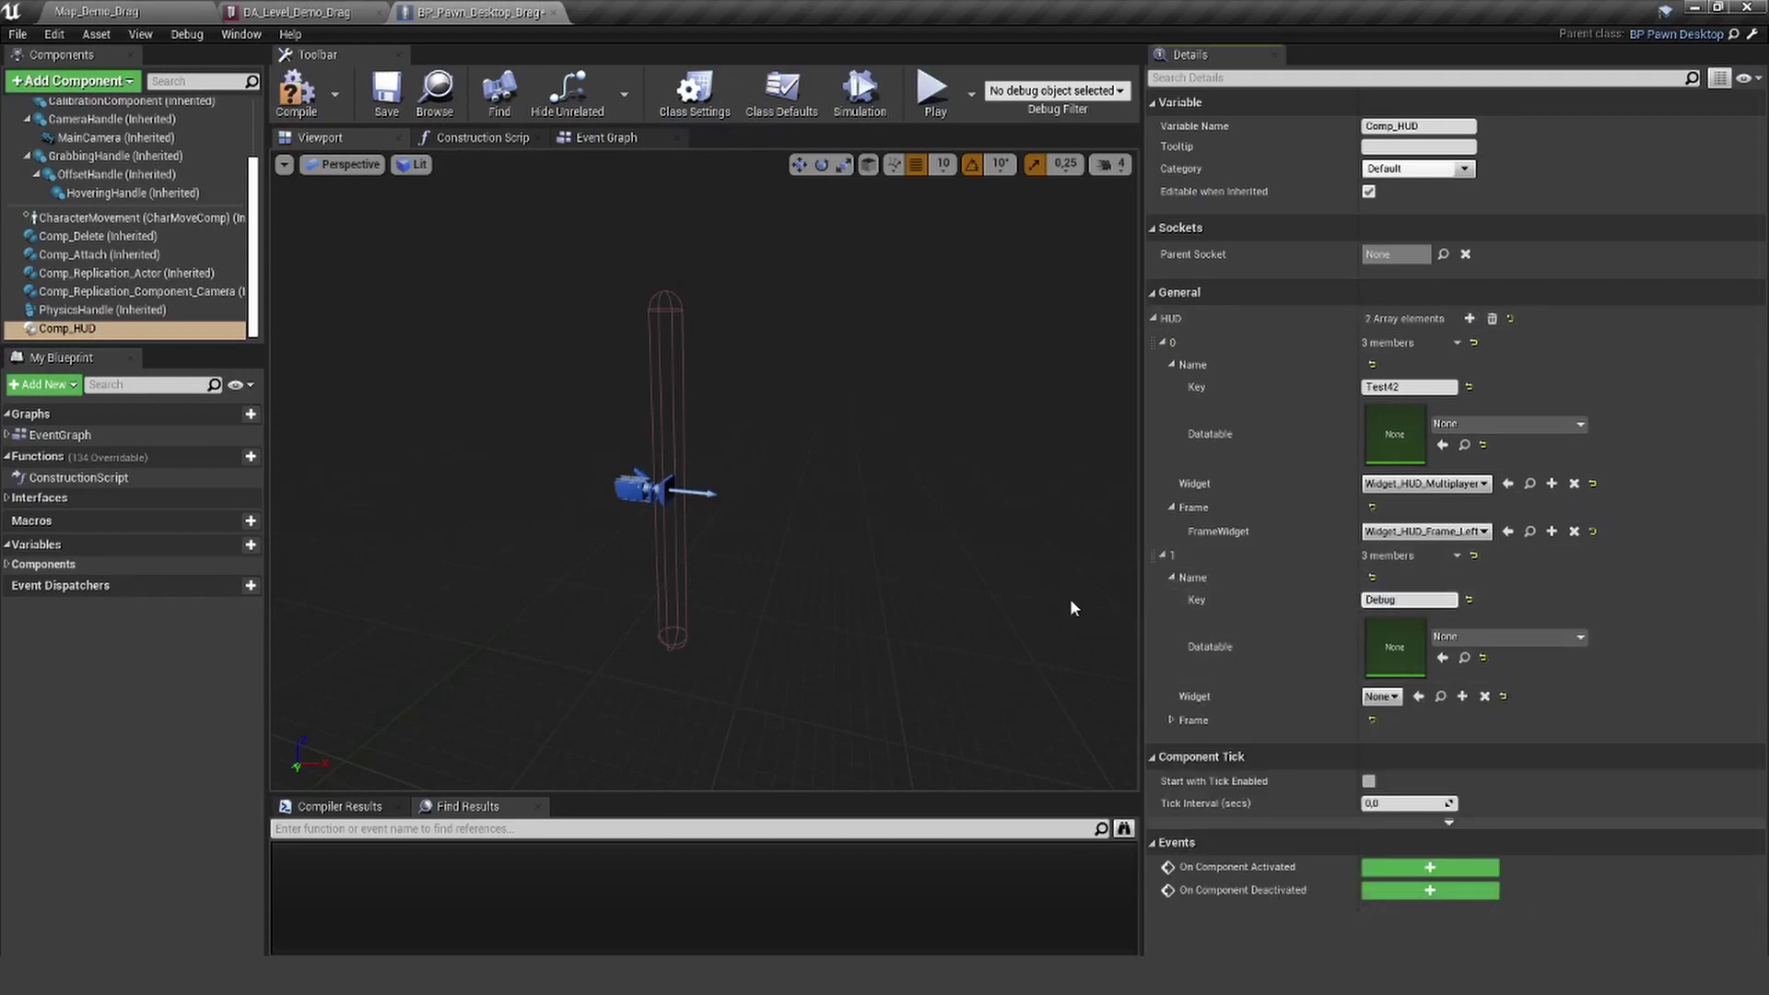
{"action": "left_click", "coordinate": [1381, 697]}
{"action": "type", "text": "deb"}
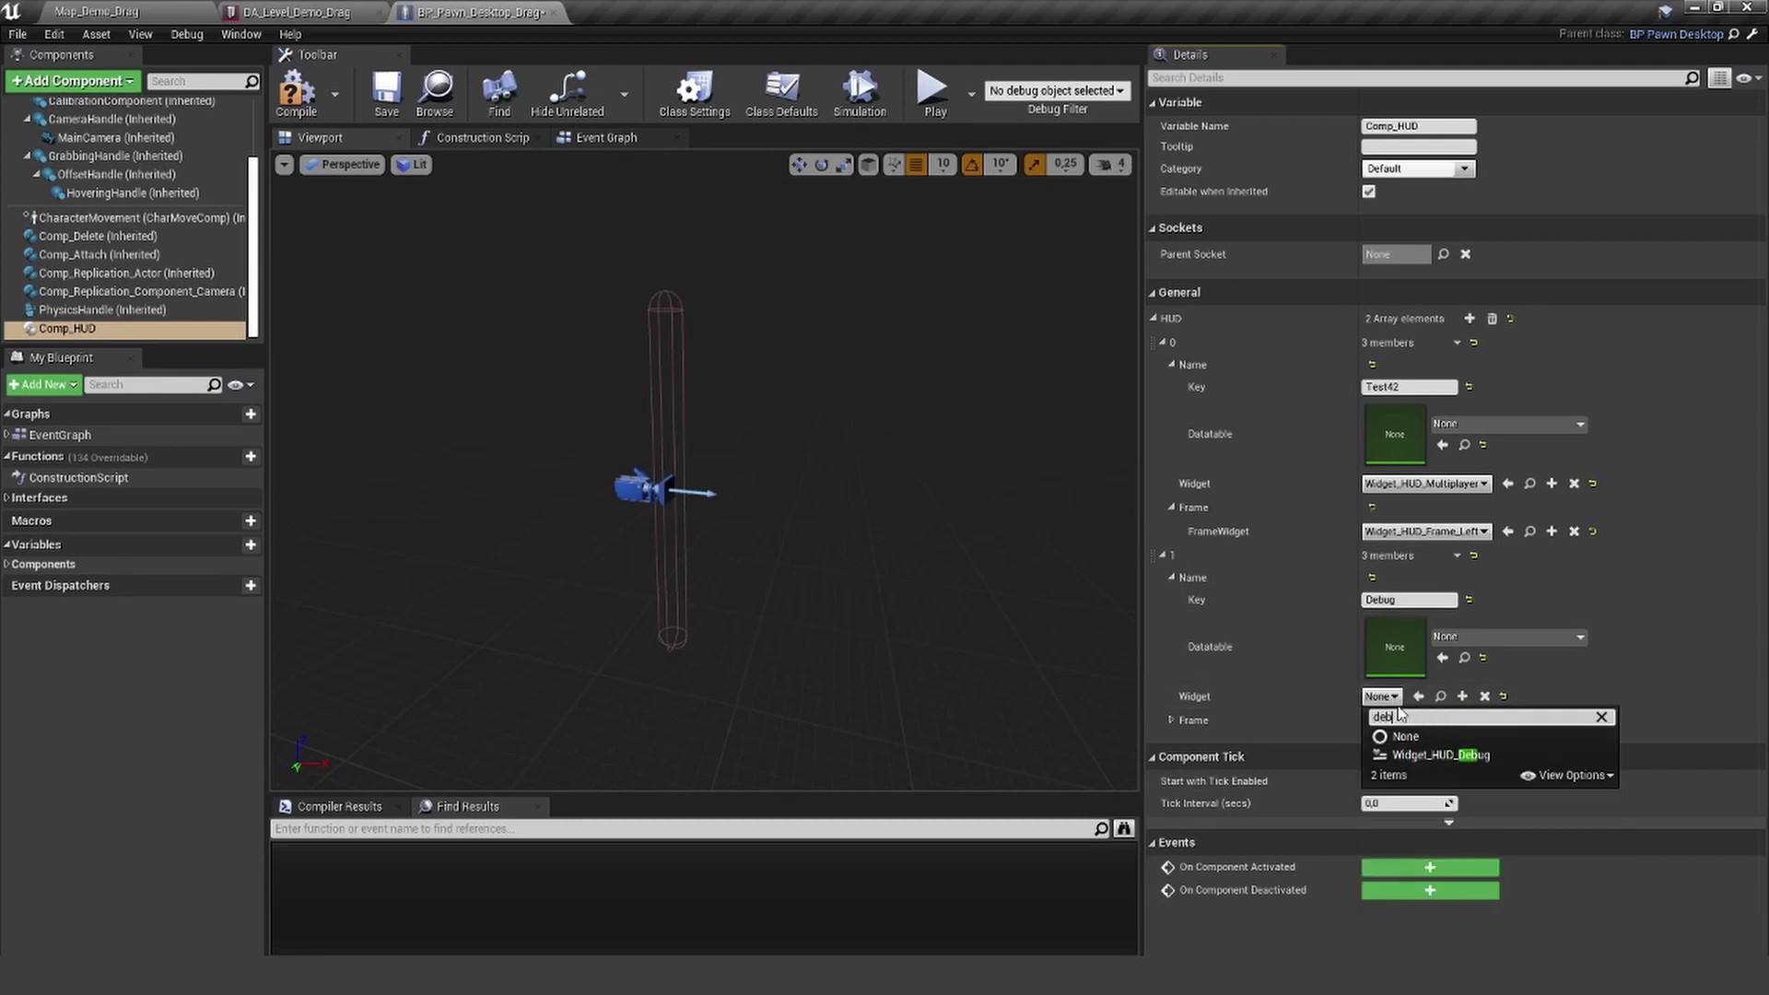
{"action": "left_click", "coordinate": [1440, 755]}
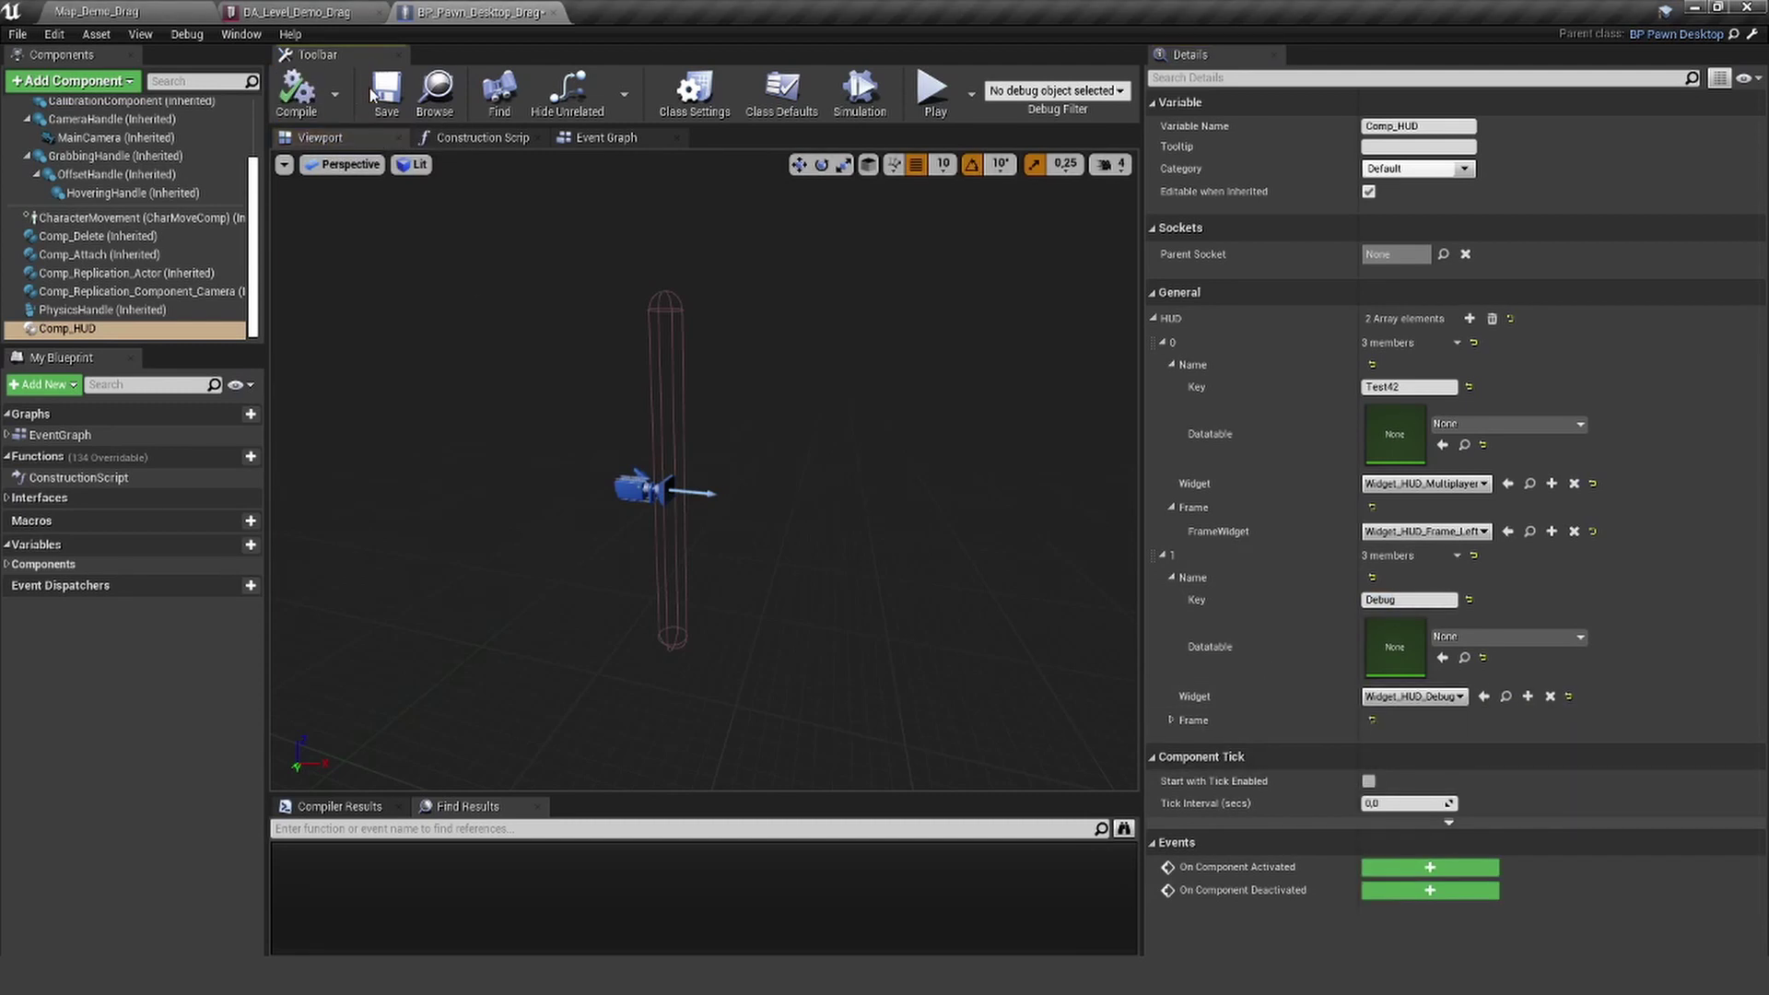
- Play Map_Demo_Drag, try the Debug HUD entry while moving along the stations, and stop the play session
{"action": "left_click", "coordinate": [97, 11]}
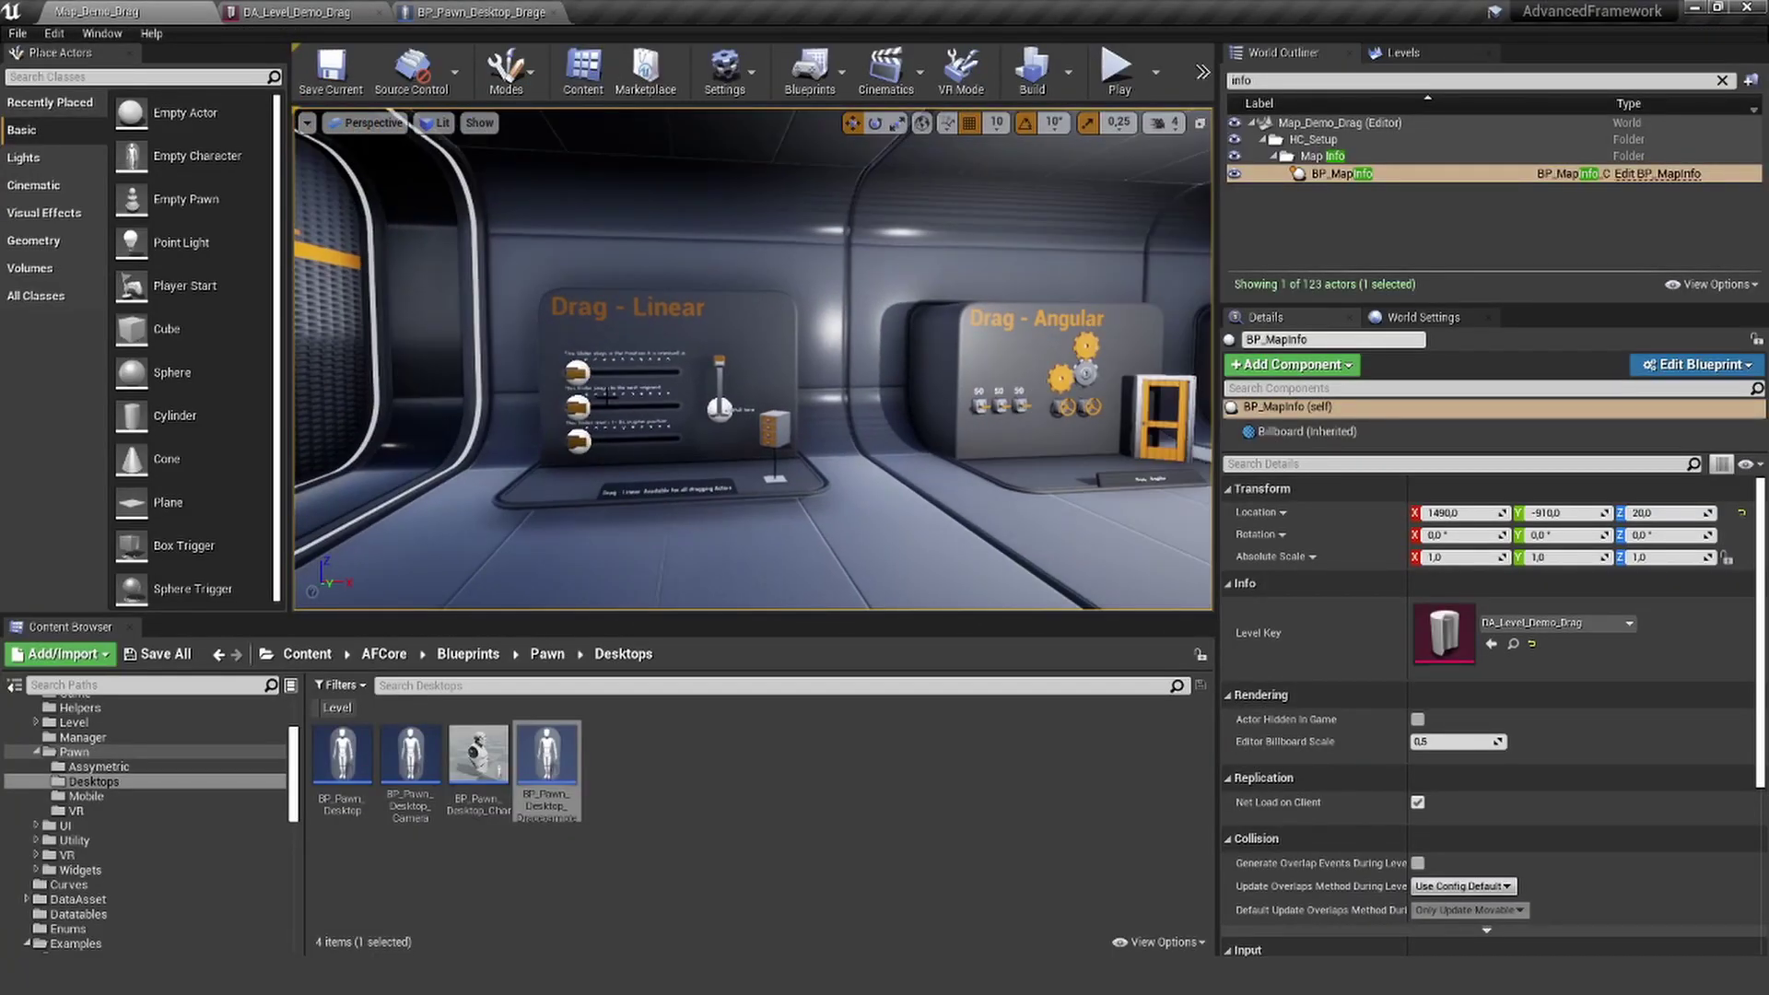
{"action": "key", "text": "alt+p"}
{"action": "right_click_drag", "start_coordinate": [822, 258], "coordinate": [753, 358]}
{"action": "key", "text": "shift+F1"}
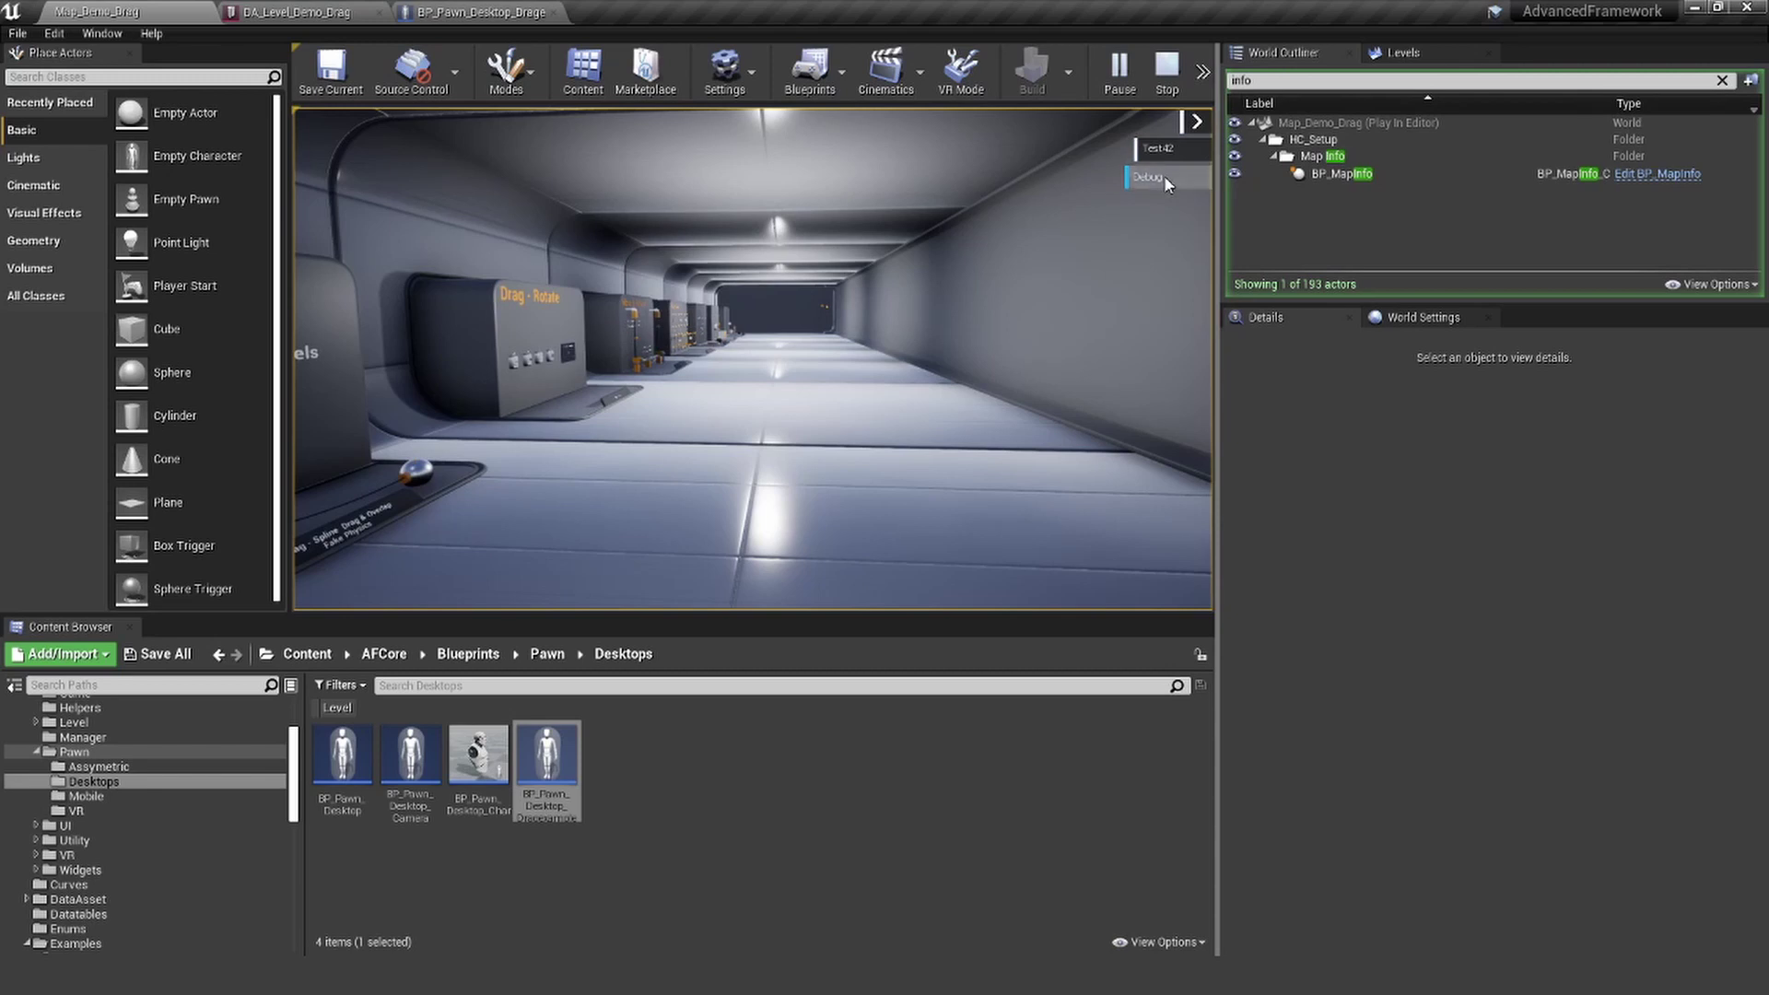
{"action": "key", "text": "w"}
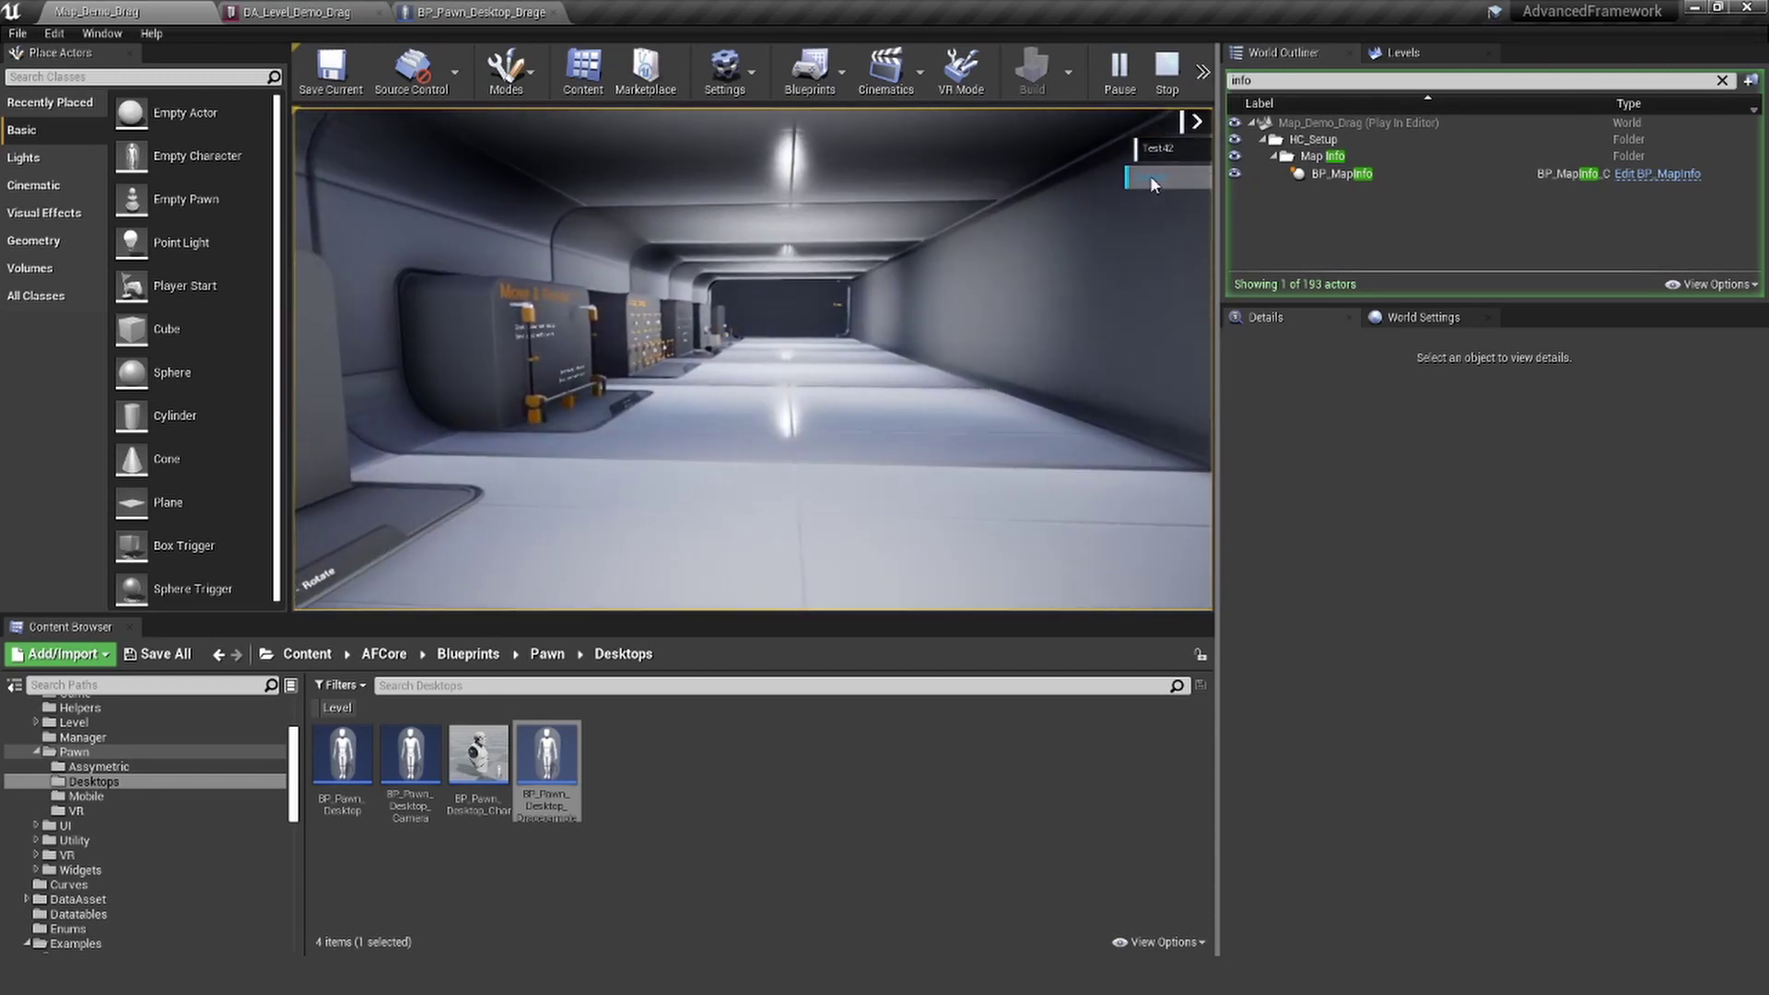
{"action": "key", "text": "Escape"}
- Set the Debug HUD element's frame widget to Widget_HUD_Frame_Left, then compile and save the pawn Blueprint
{"action": "left_click", "coordinate": [634, 20]}
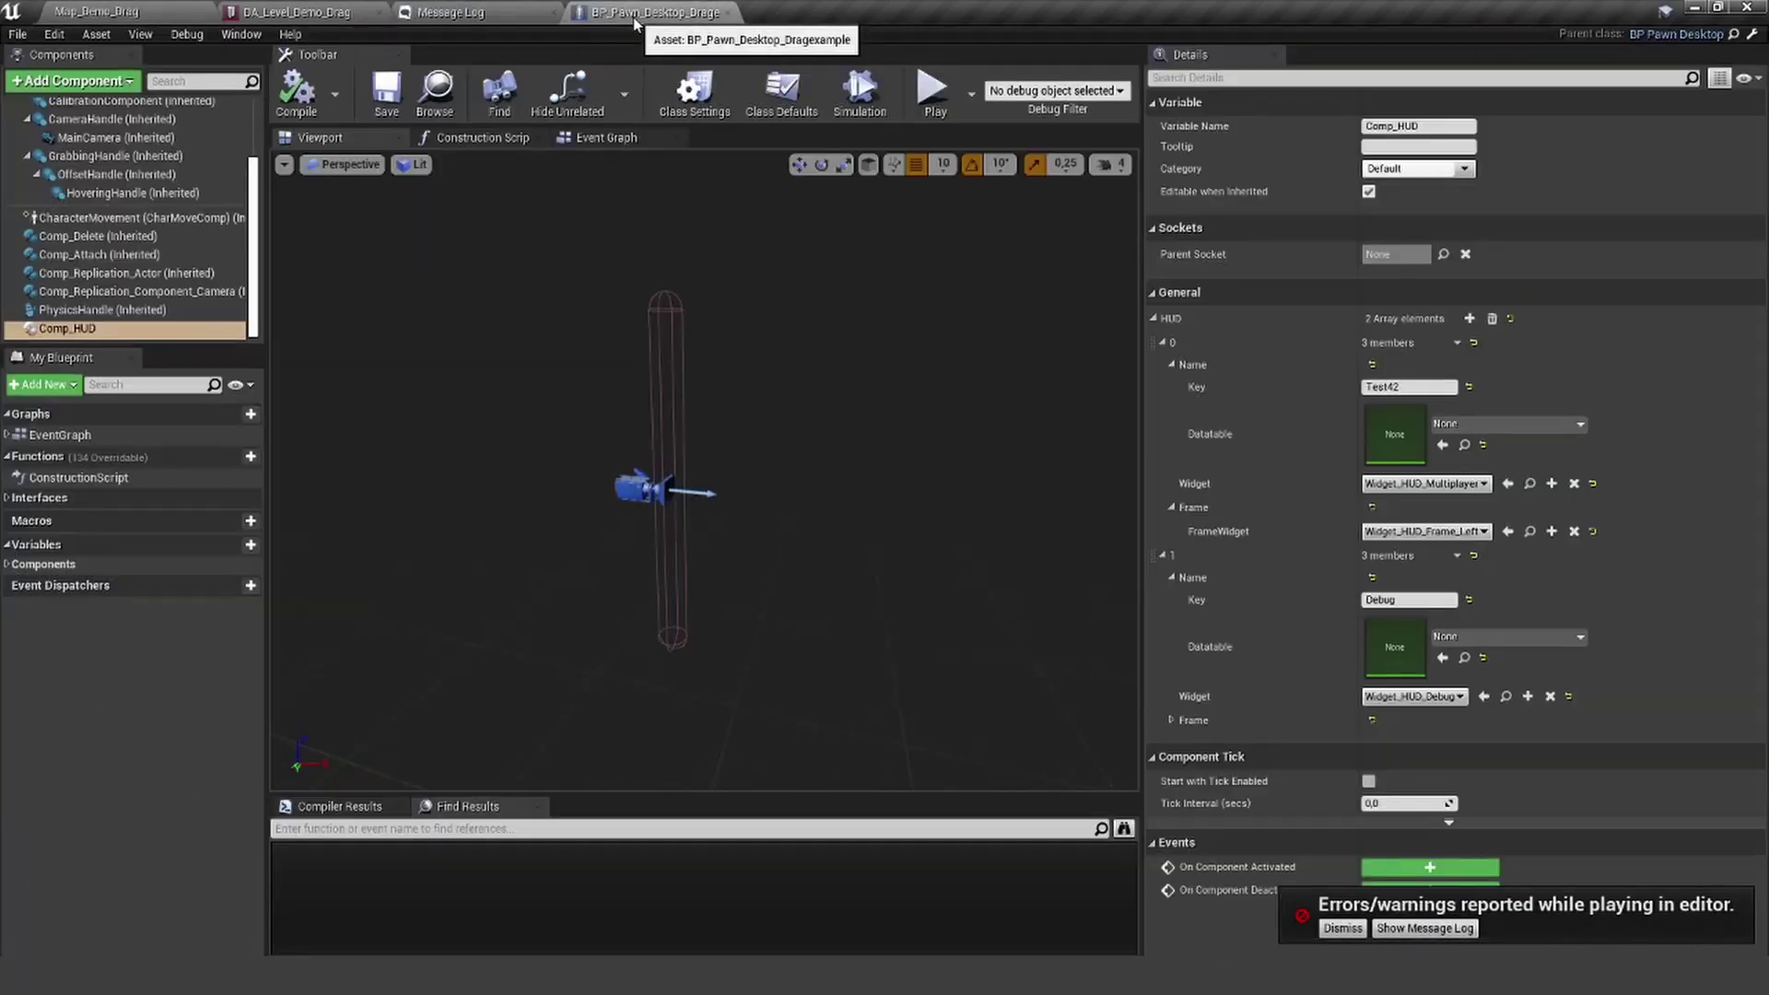
{"action": "left_click", "coordinate": [1171, 719]}
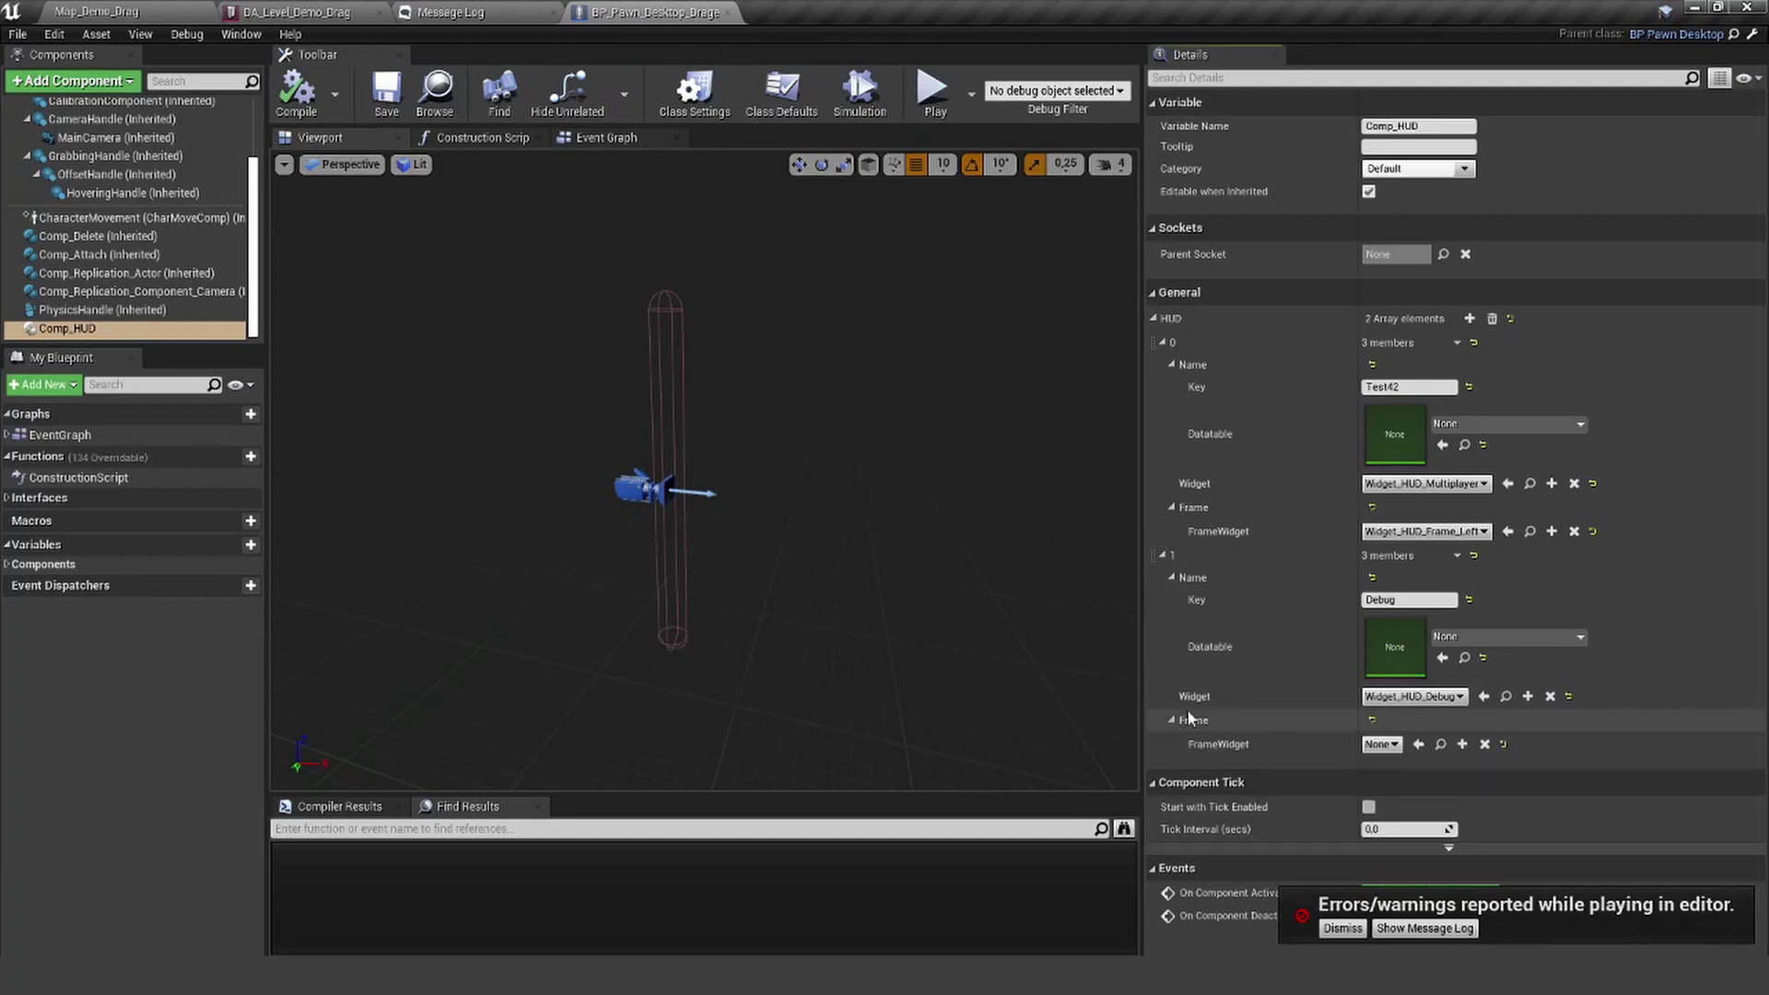
{"action": "left_click", "coordinate": [1380, 744]}
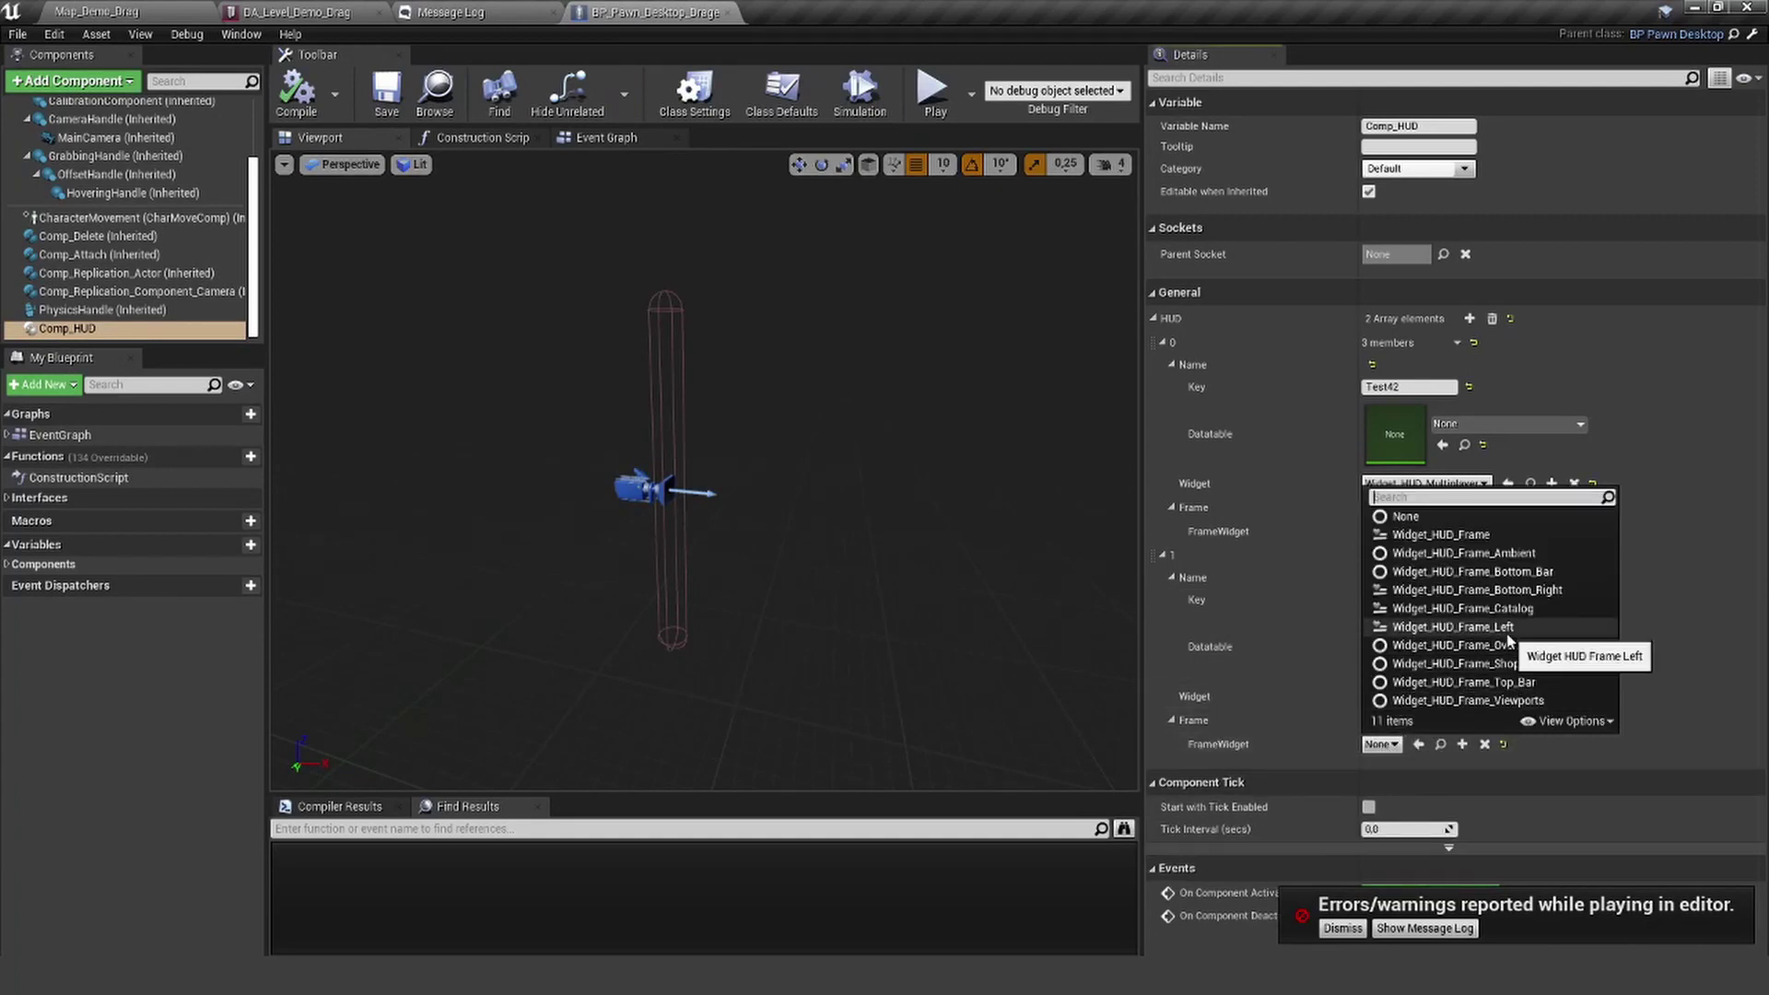
{"action": "left_click", "coordinate": [1442, 627]}
{"action": "left_click", "coordinate": [297, 92]}
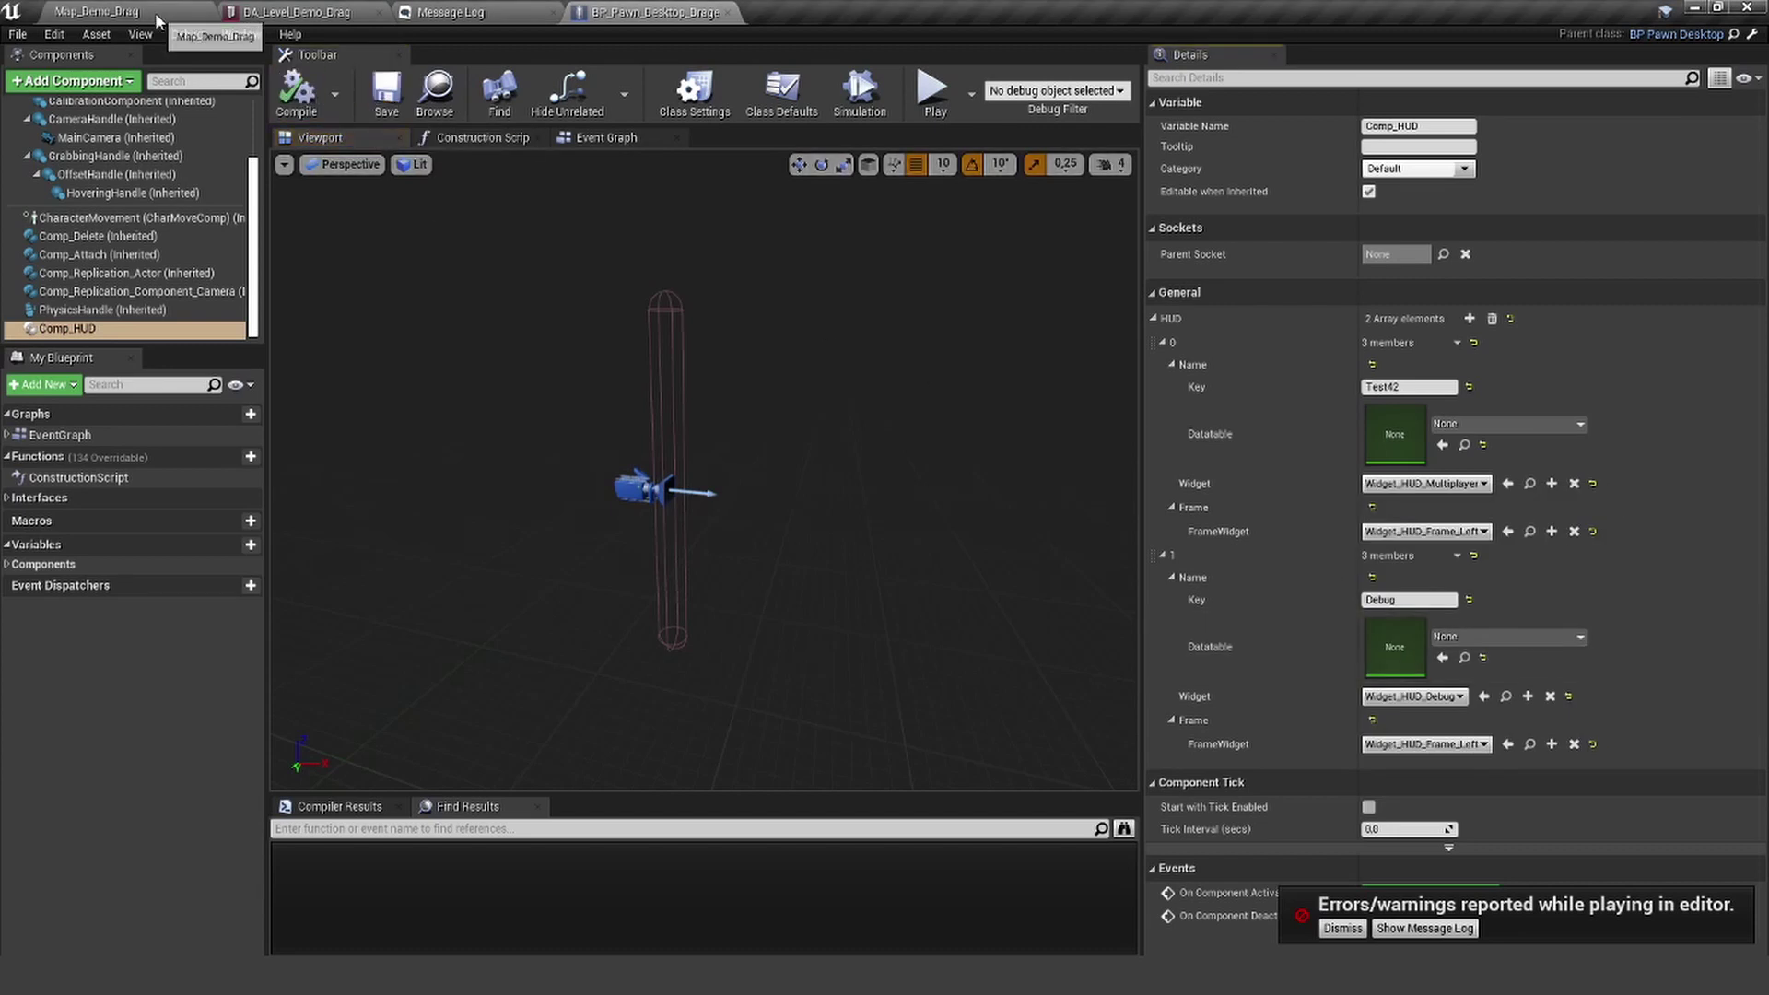
{"action": "left_click", "coordinate": [386, 92]}
- Play Map_Demo_Drag again, open the Debug HUD entry, and examine its Classes page while moving through the level
{"action": "left_click", "coordinate": [148, 12]}
{"action": "right_click_drag", "start_coordinate": [688, 402], "coordinate": [792, 351]}
{"action": "key", "text": "alt+p"}
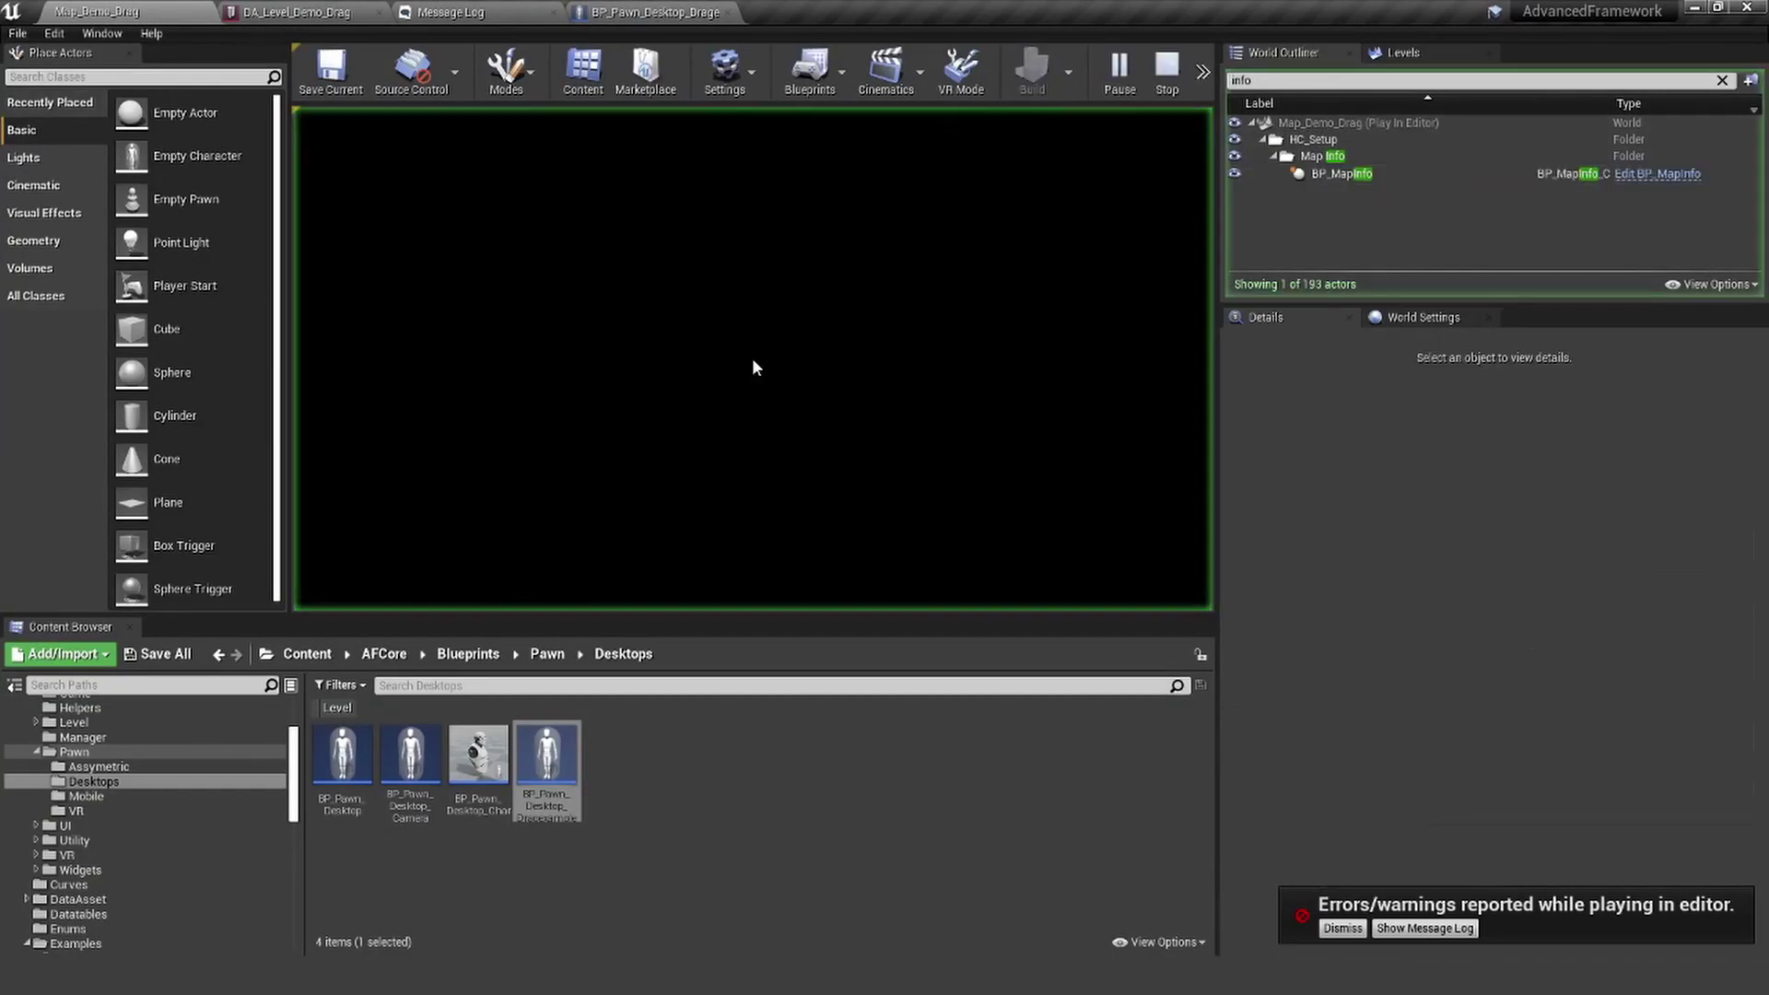
{"action": "left_click", "coordinate": [1162, 176]}
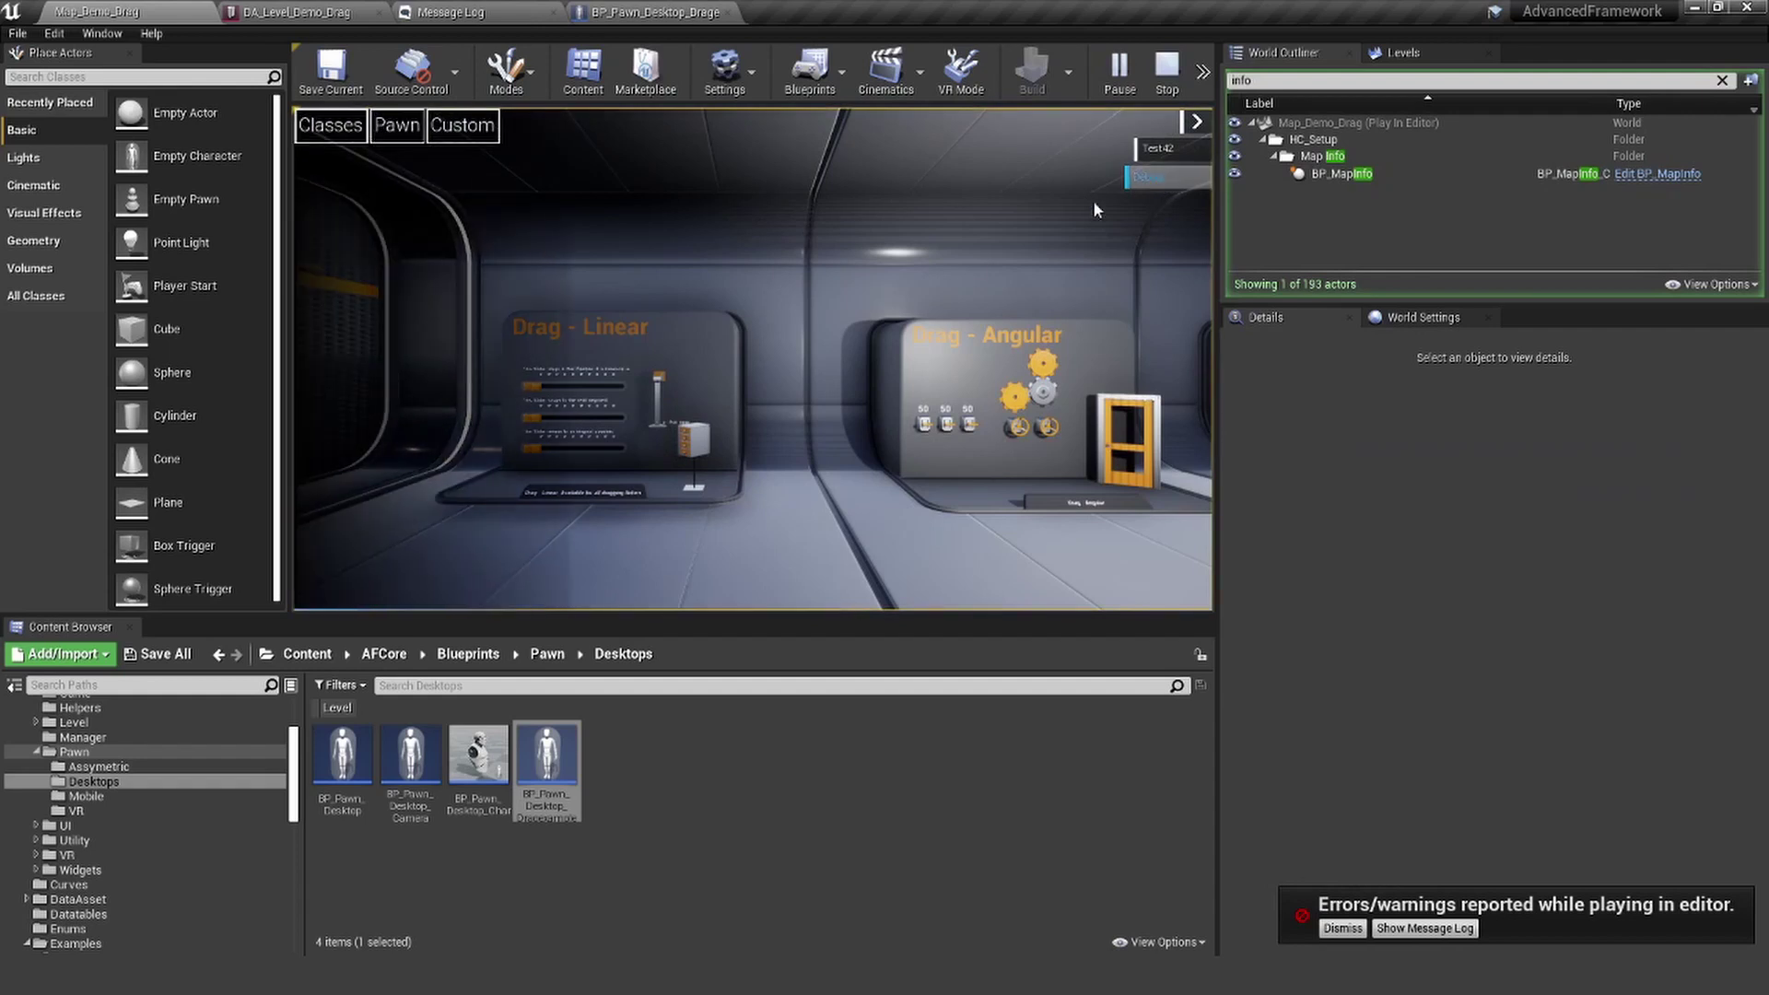
{"action": "right_click_drag", "start_coordinate": [975, 256], "coordinate": [753, 360]}
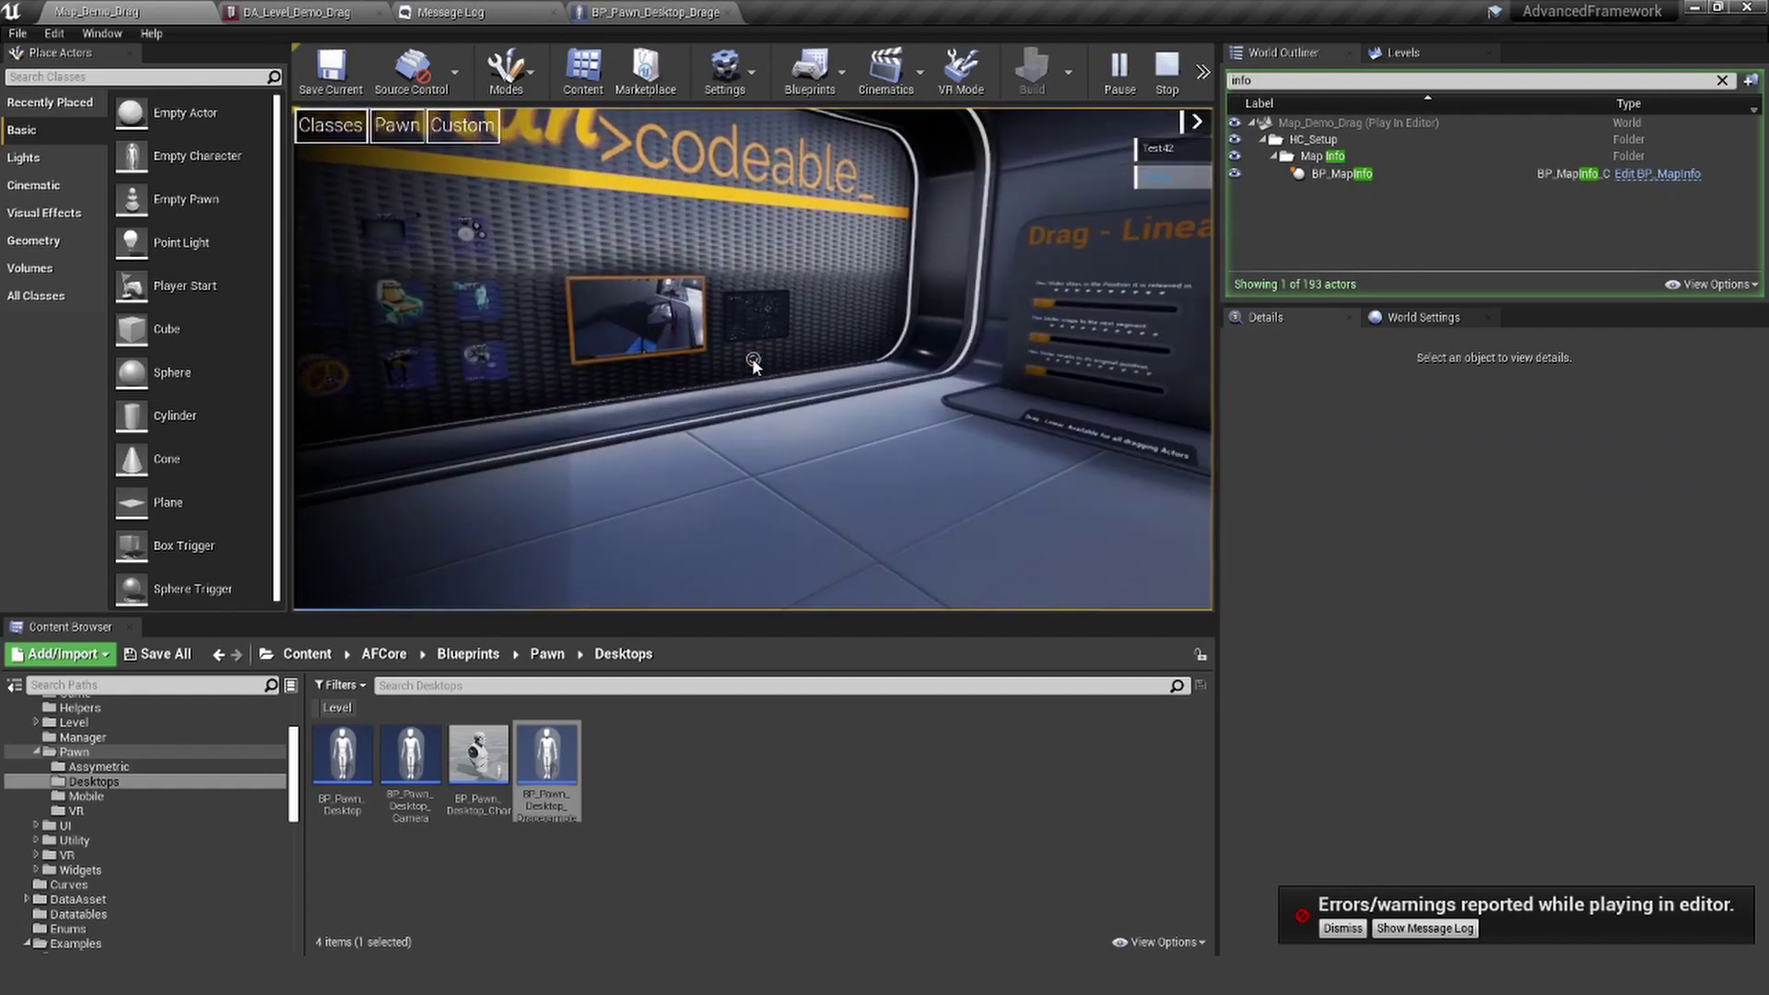
{"action": "left_click", "coordinate": [310, 135]}
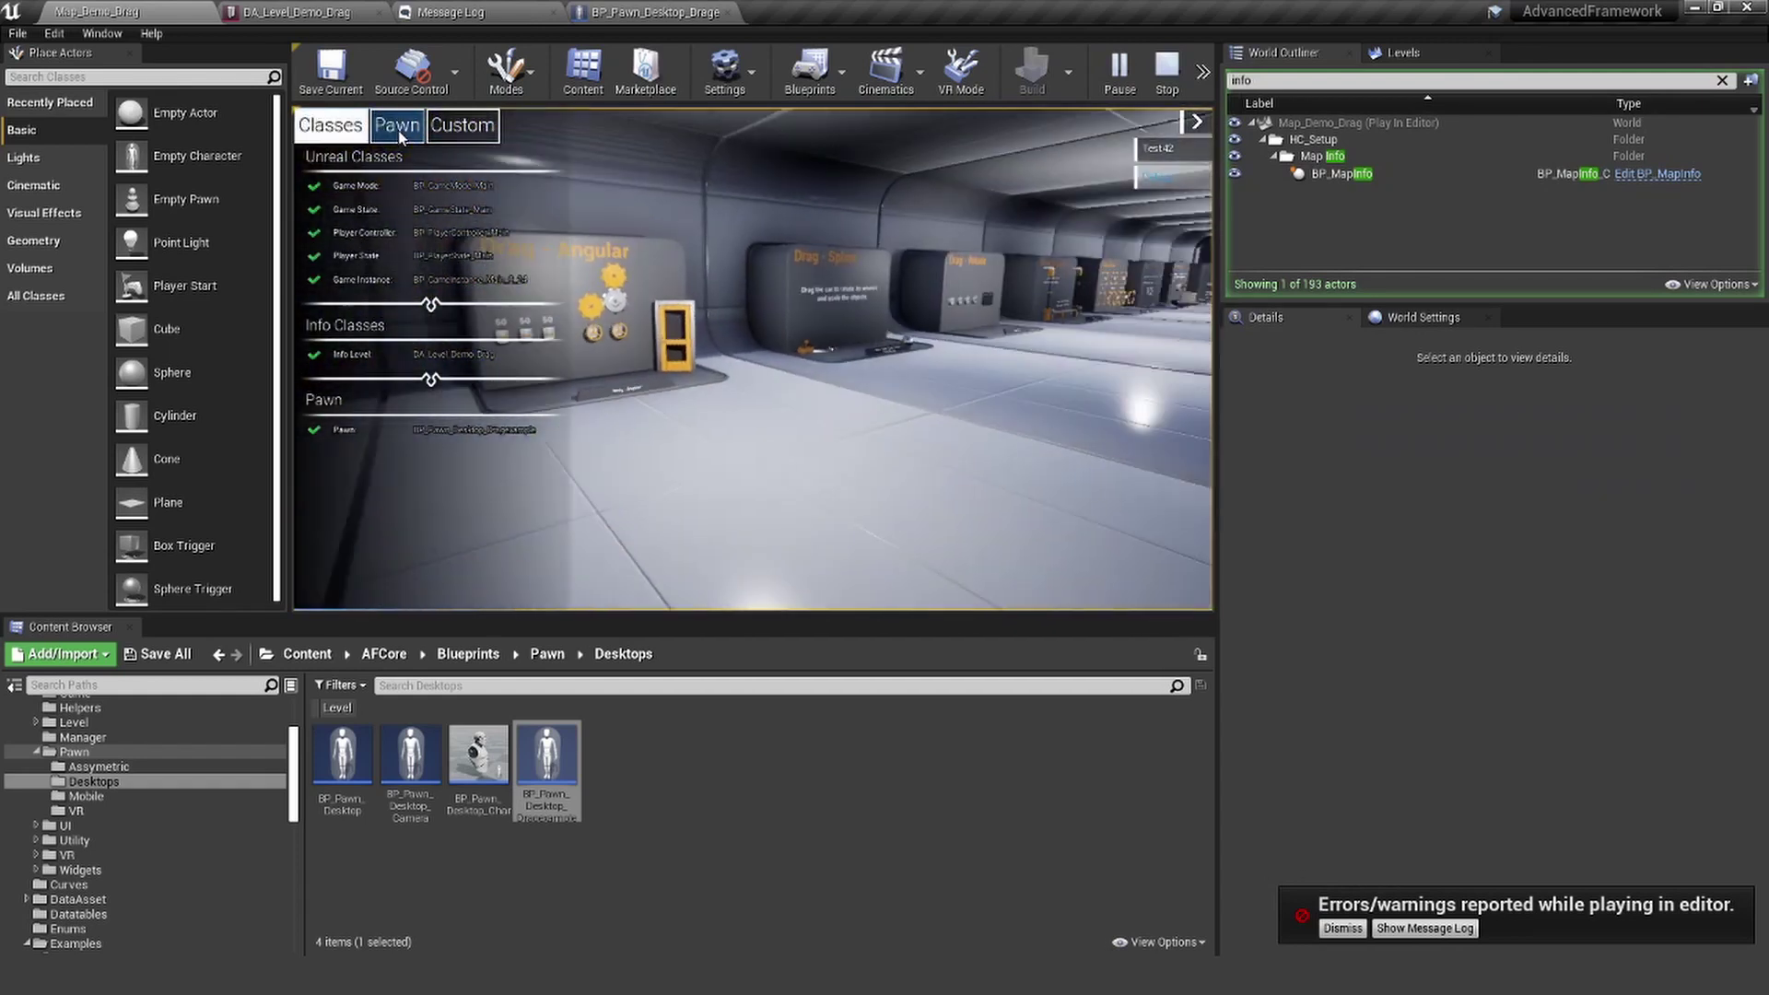
{"action": "key", "text": "w"}
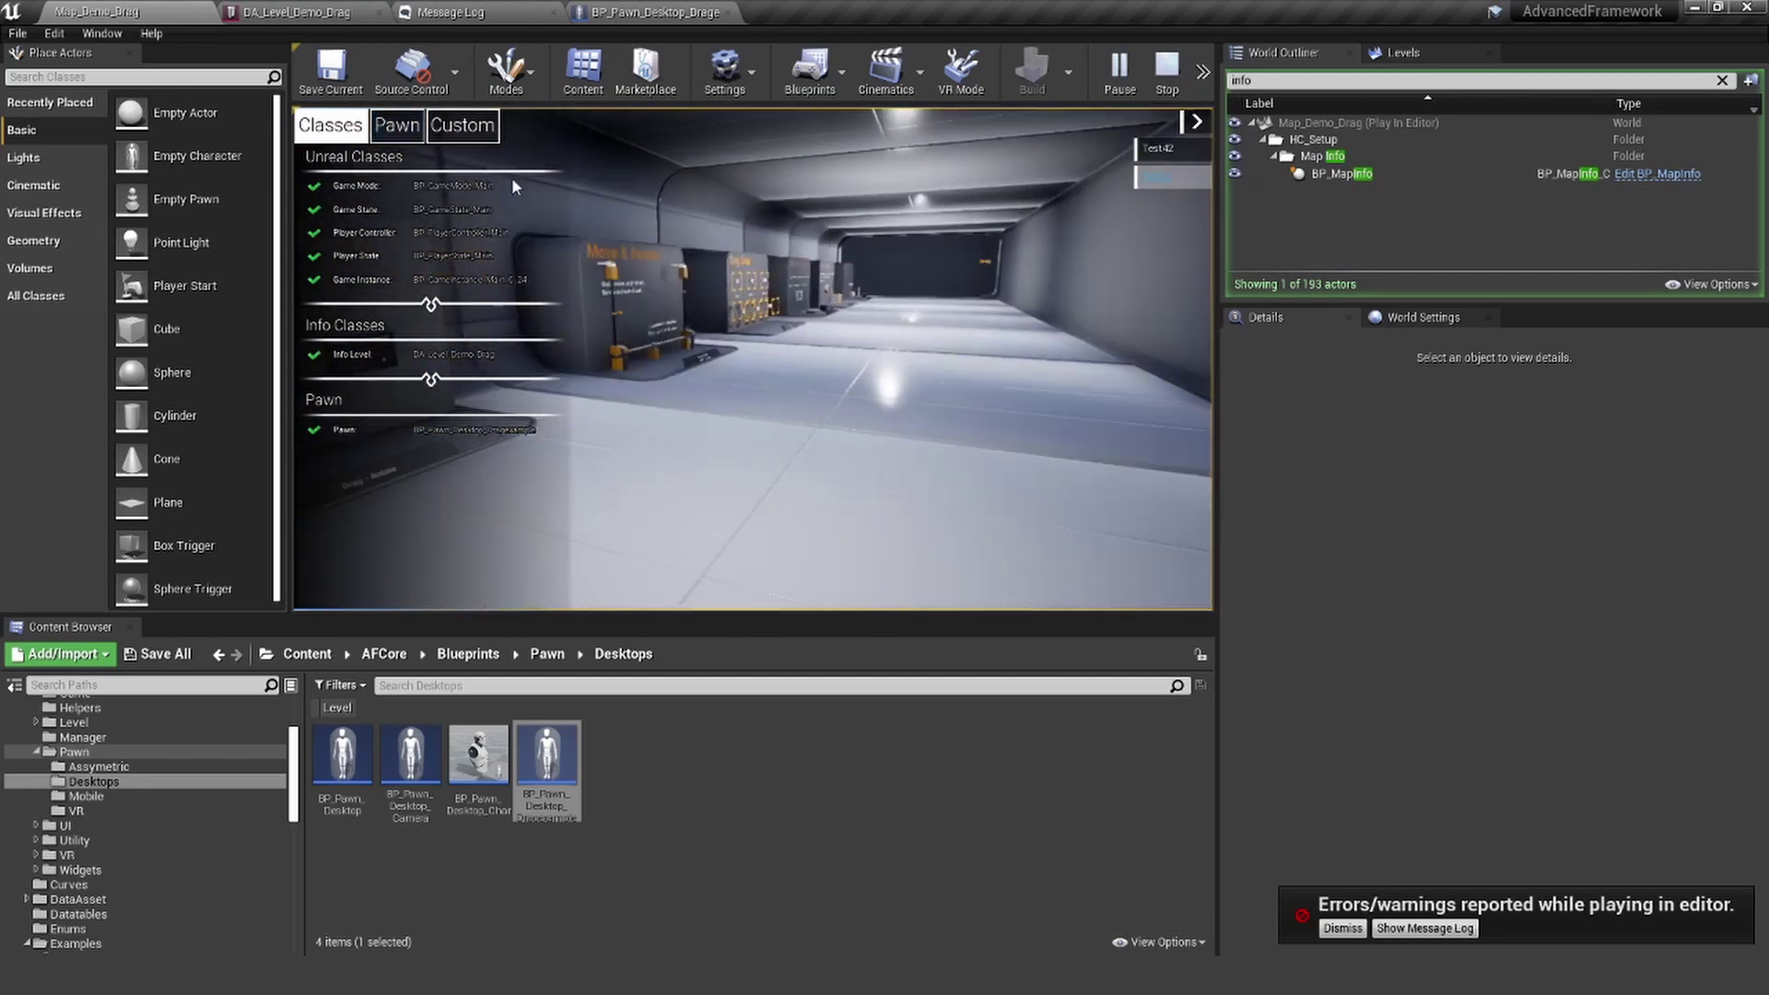
{"action": "key", "text": "w"}
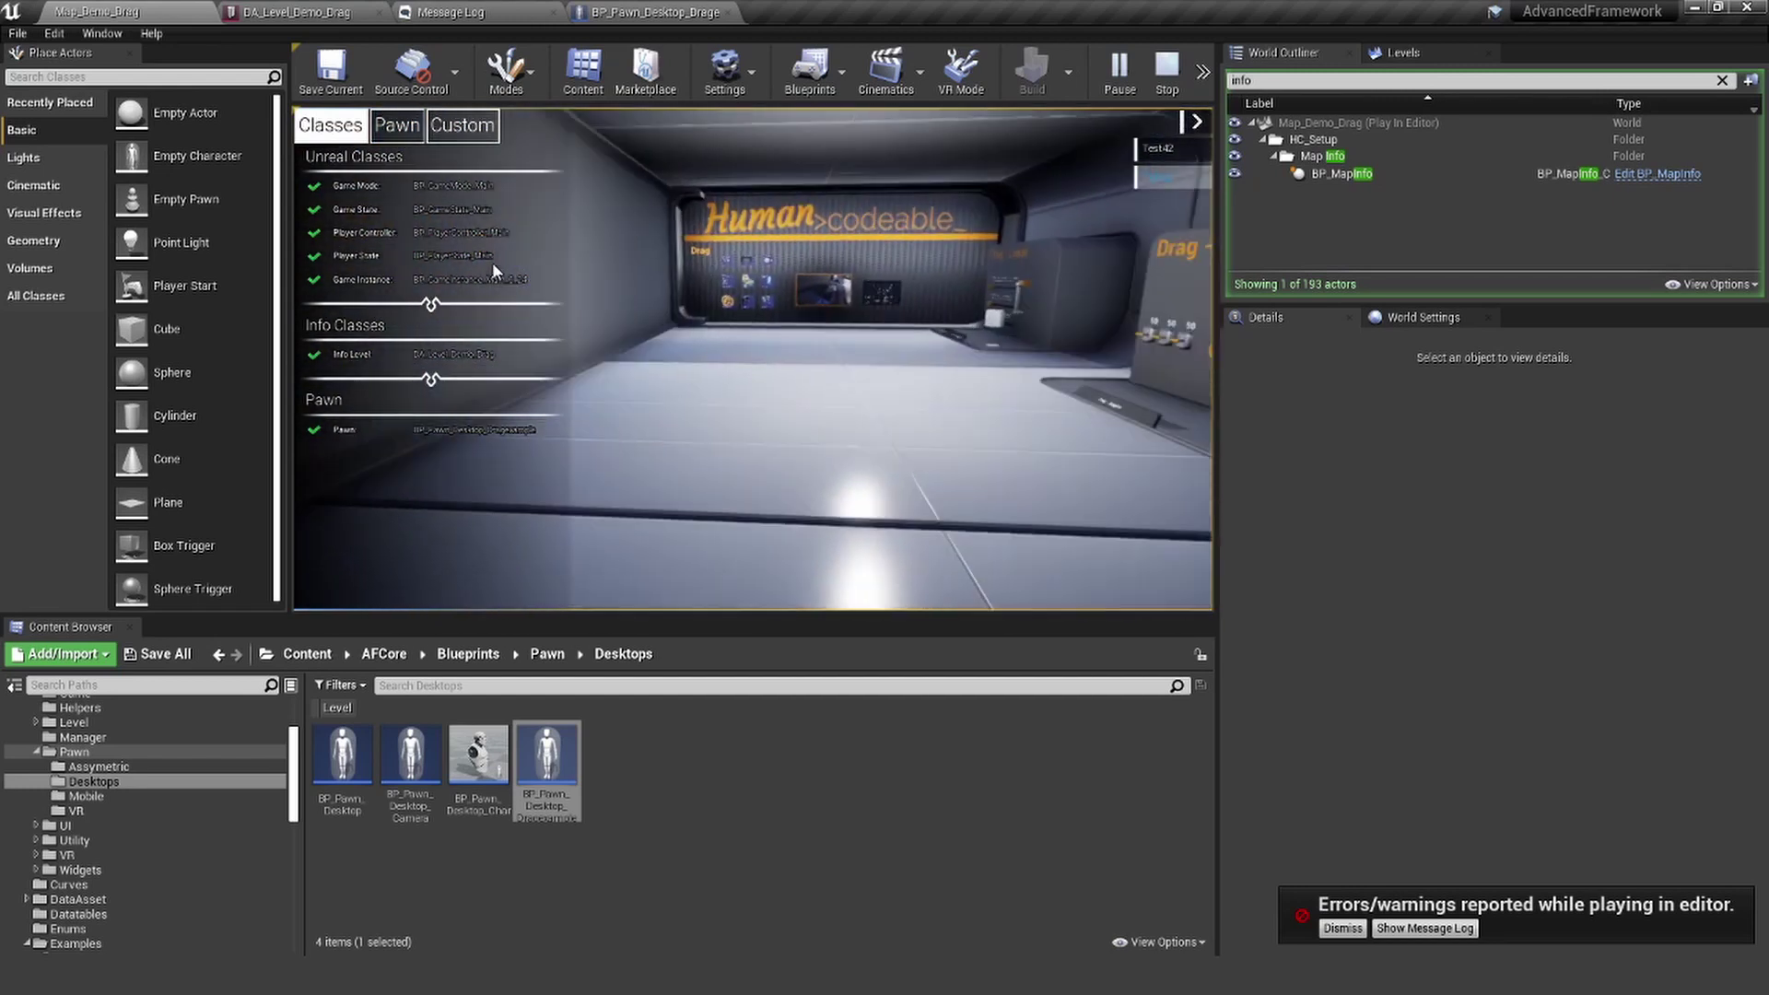
- Test the Gaze and Select traces on the debug widget's Pawn page, check the Custom page, and stop playing
{"action": "left_click", "coordinate": [397, 125]}
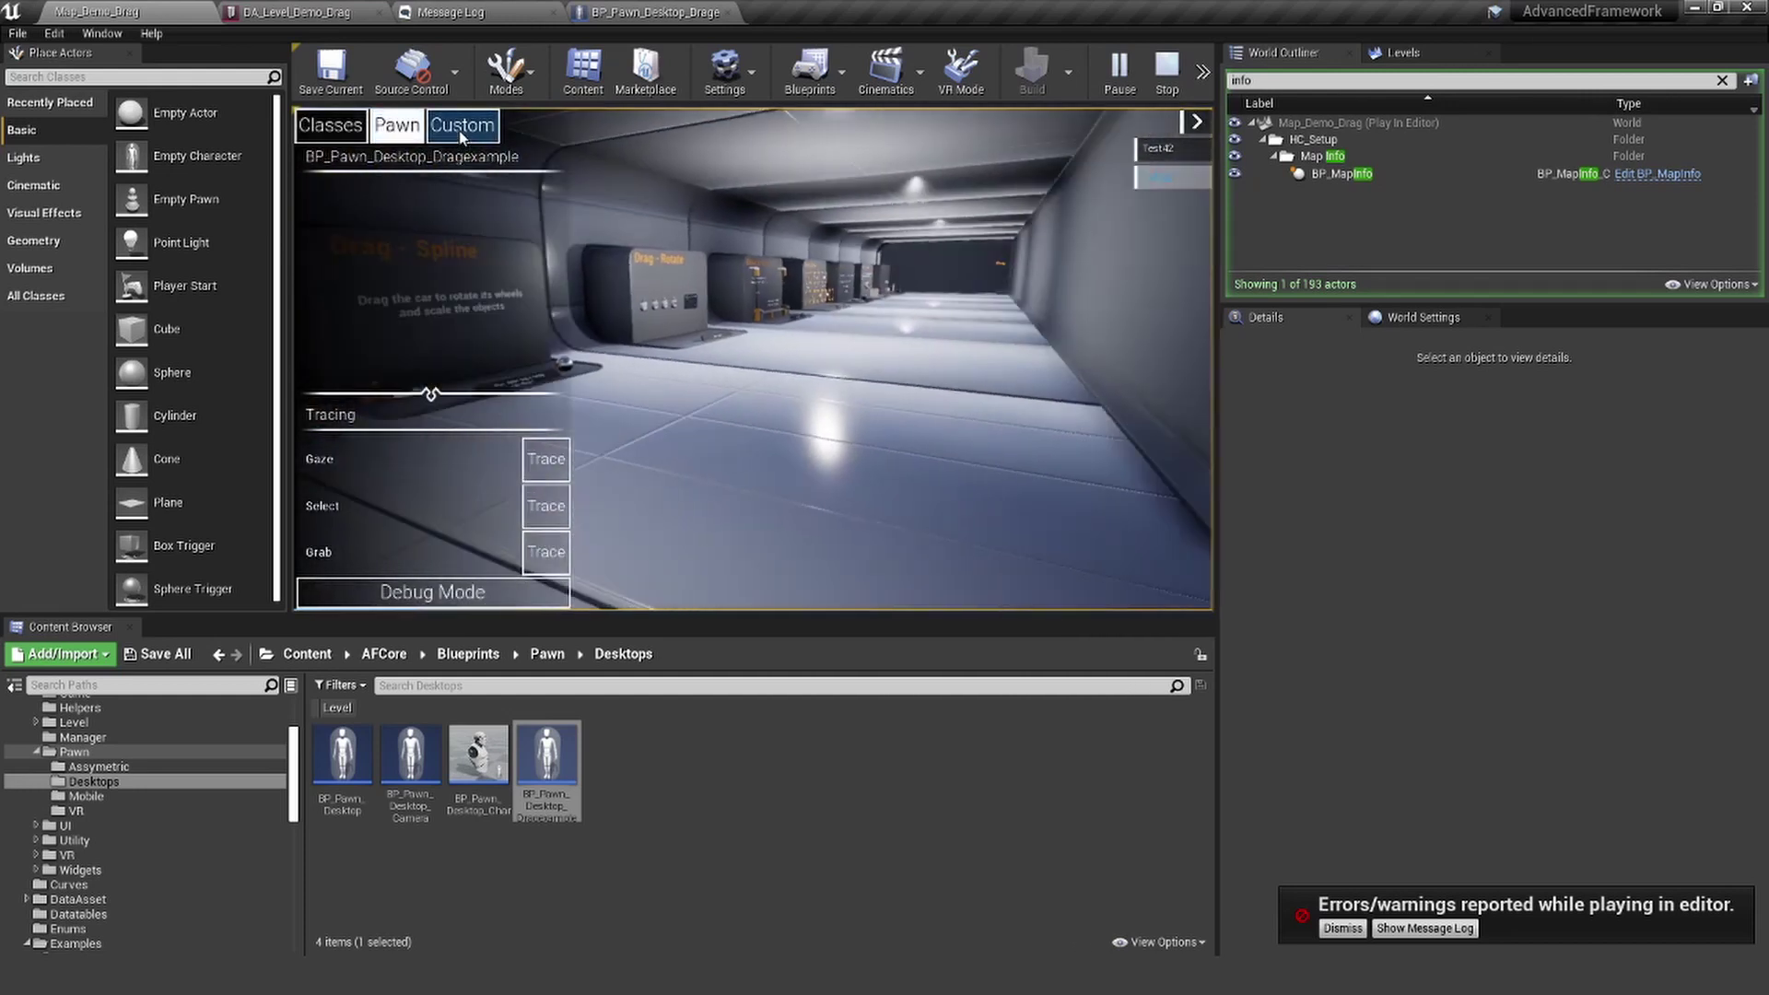
{"action": "left_click", "coordinate": [545, 459]}
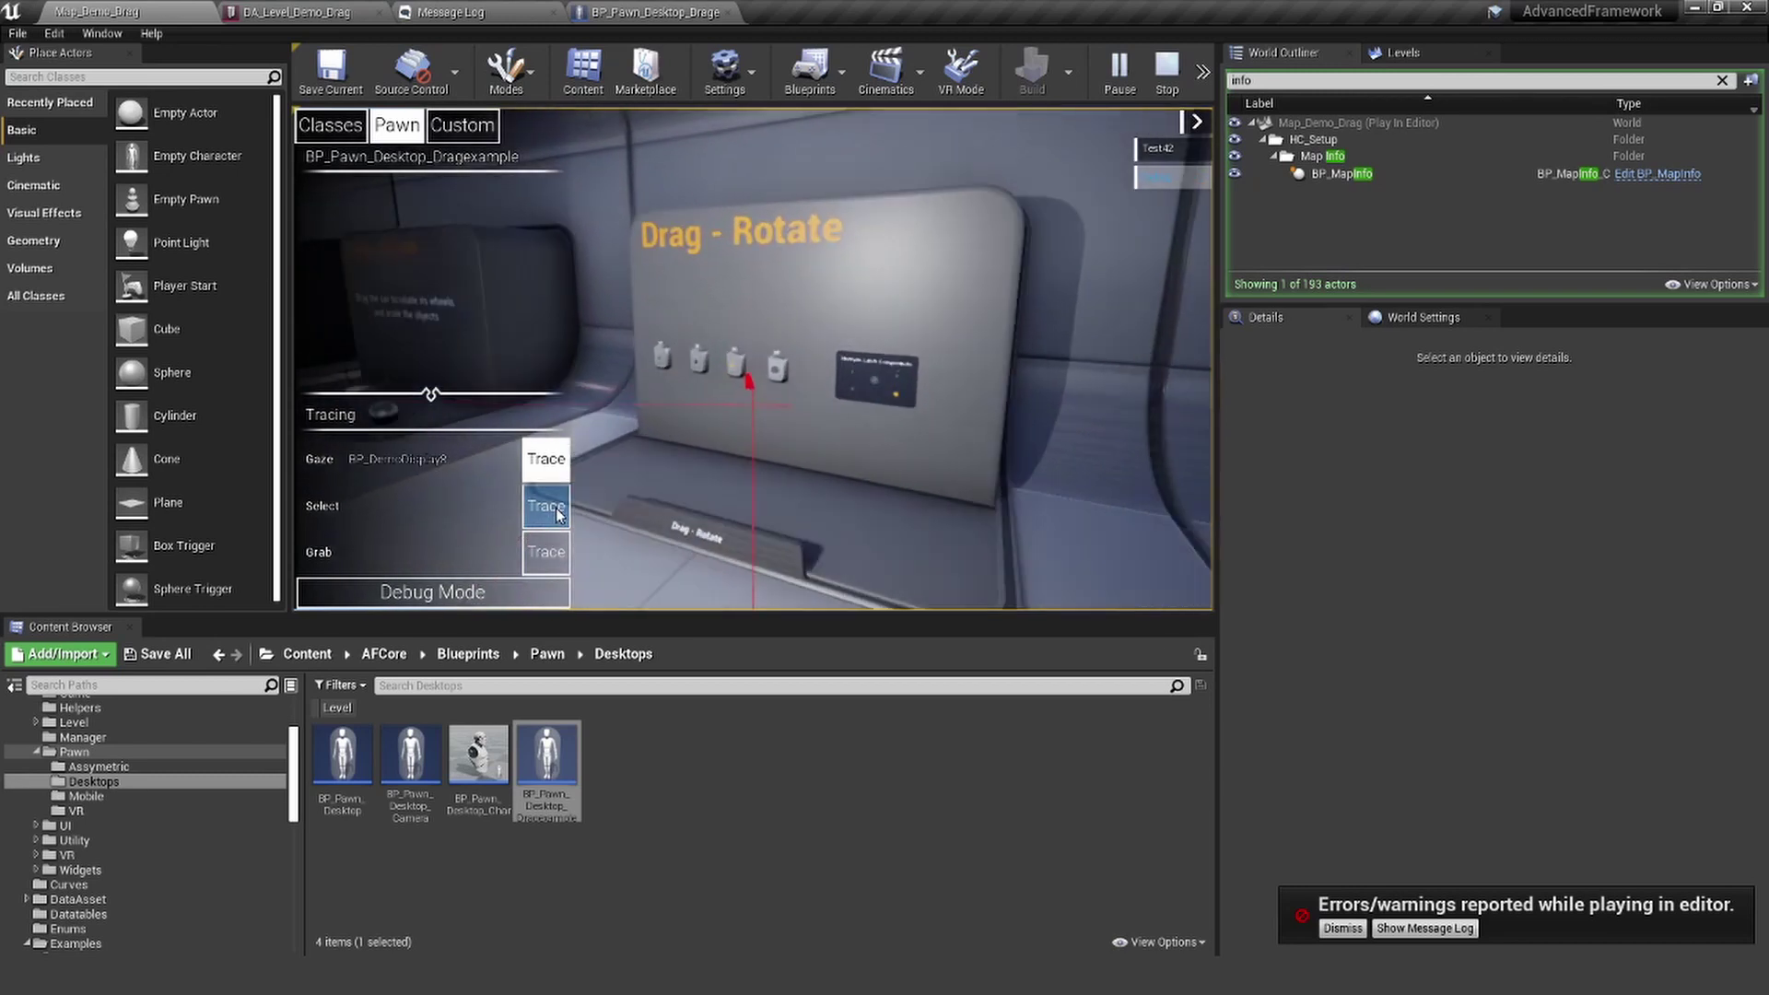
{"action": "left_click", "coordinate": [553, 508]}
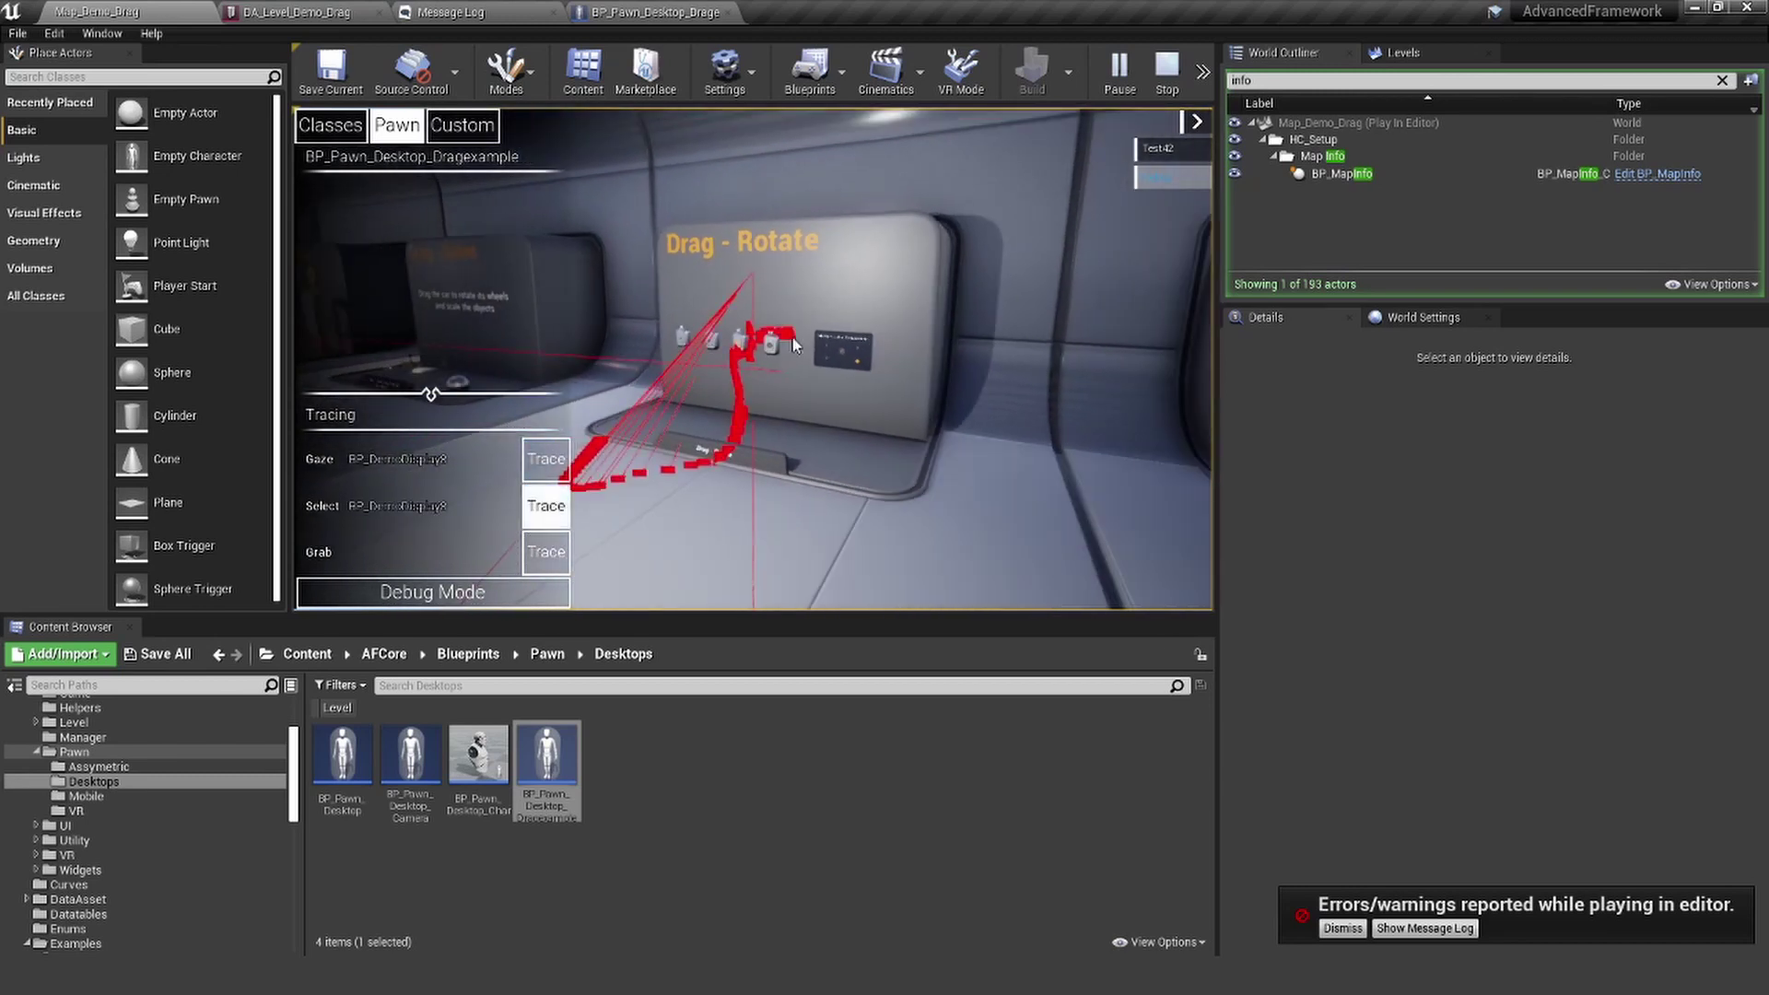
{"action": "mouse_move", "coordinate": [802, 336]}
{"action": "right_mouse_down"}
{"action": "mouse_move", "coordinate": [927, 334]}
{"action": "mouse_move", "coordinate": [924, 352]}
{"action": "mouse_move", "coordinate": [958, 309]}
{"action": "mouse_move", "coordinate": [845, 264]}
{"action": "mouse_move", "coordinate": [861, 379]}
{"action": "mouse_move", "coordinate": [865, 325]}
{"action": "right_mouse_up"}
{"action": "left_click", "coordinate": [452, 129]}
{"action": "left_click", "coordinate": [392, 130]}
{"action": "right_click_drag", "start_coordinate": [723, 401], "coordinate": [803, 403]}
{"action": "key", "text": "Escape"}
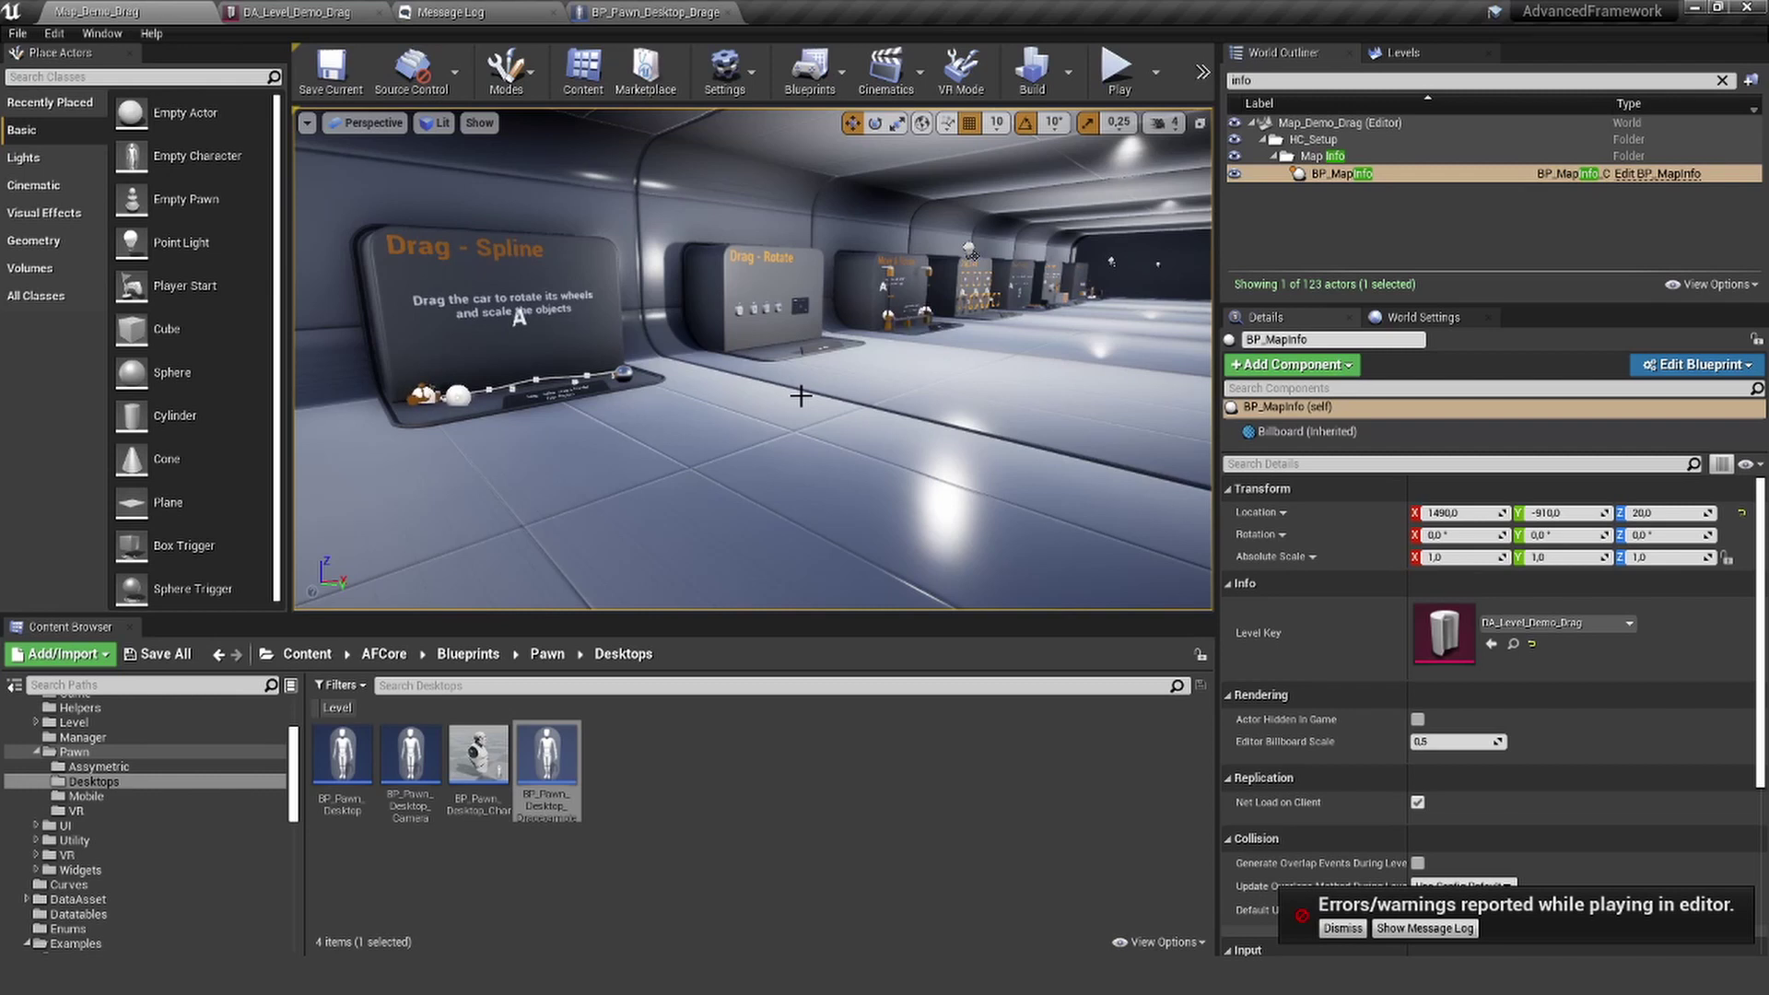
- Bring up the asset actions for BP_Pawn_Desktop_Camera in the Desktops folder
{"action": "left_click", "coordinate": [549, 766]}
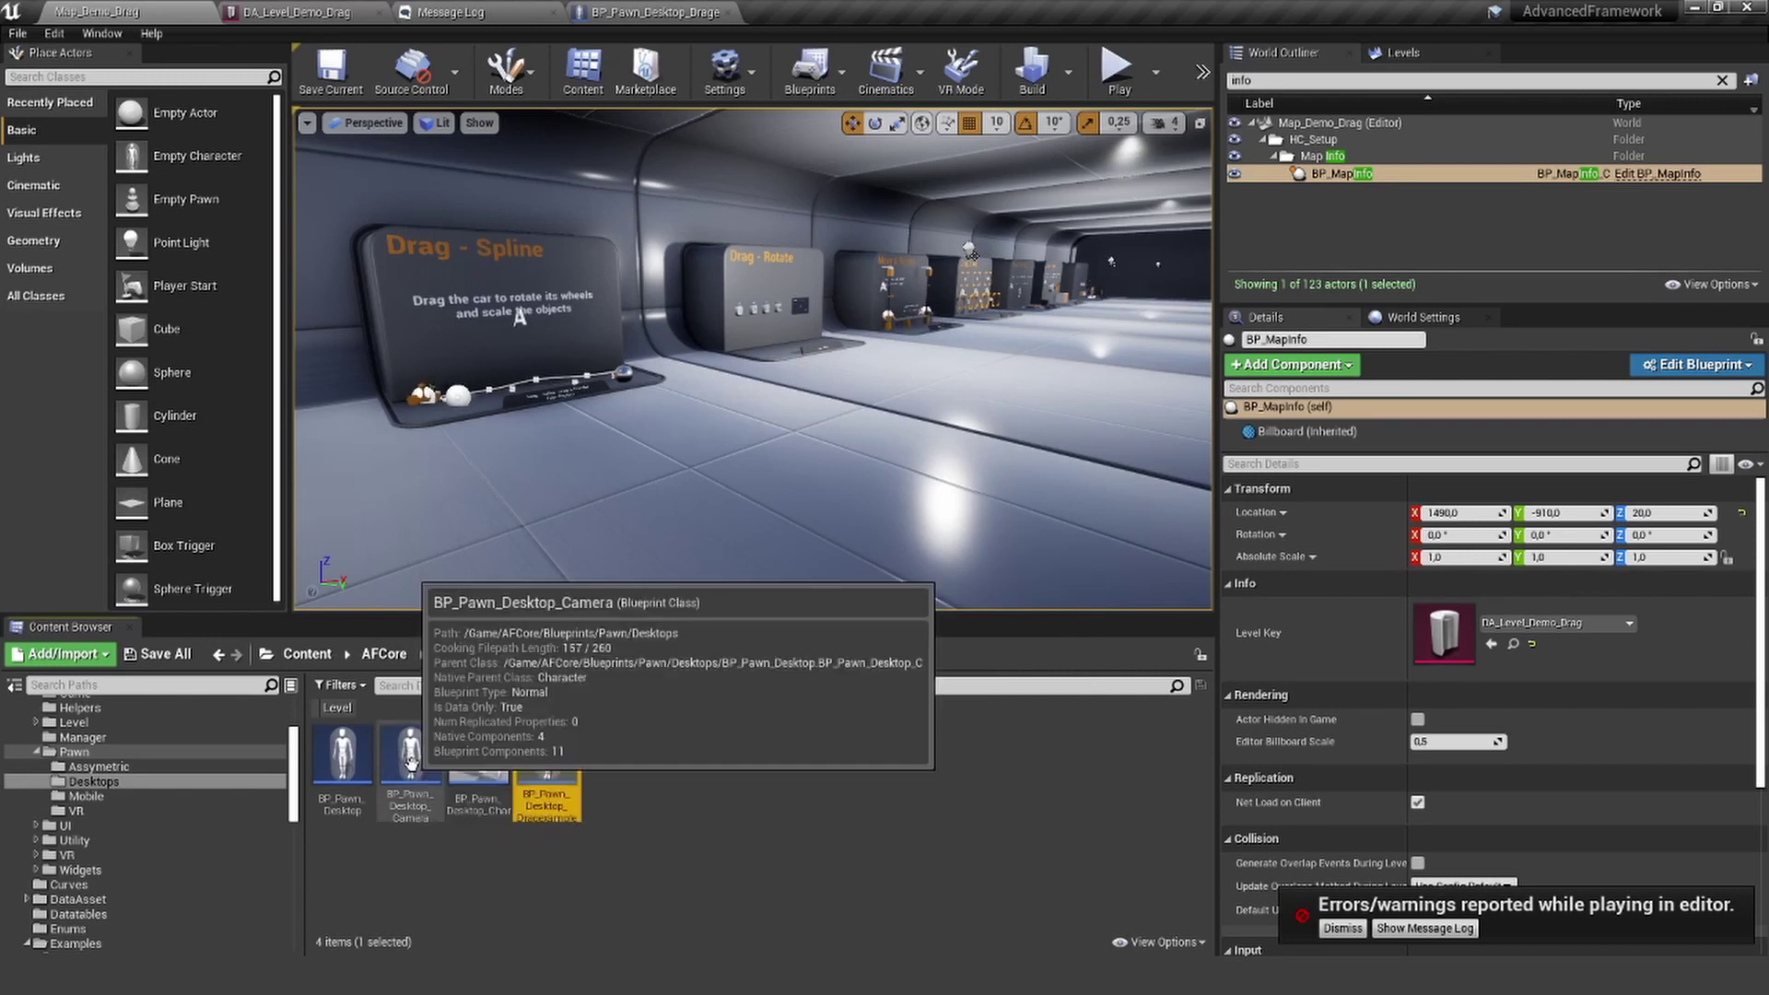
{"action": "right_click", "coordinate": [412, 761]}
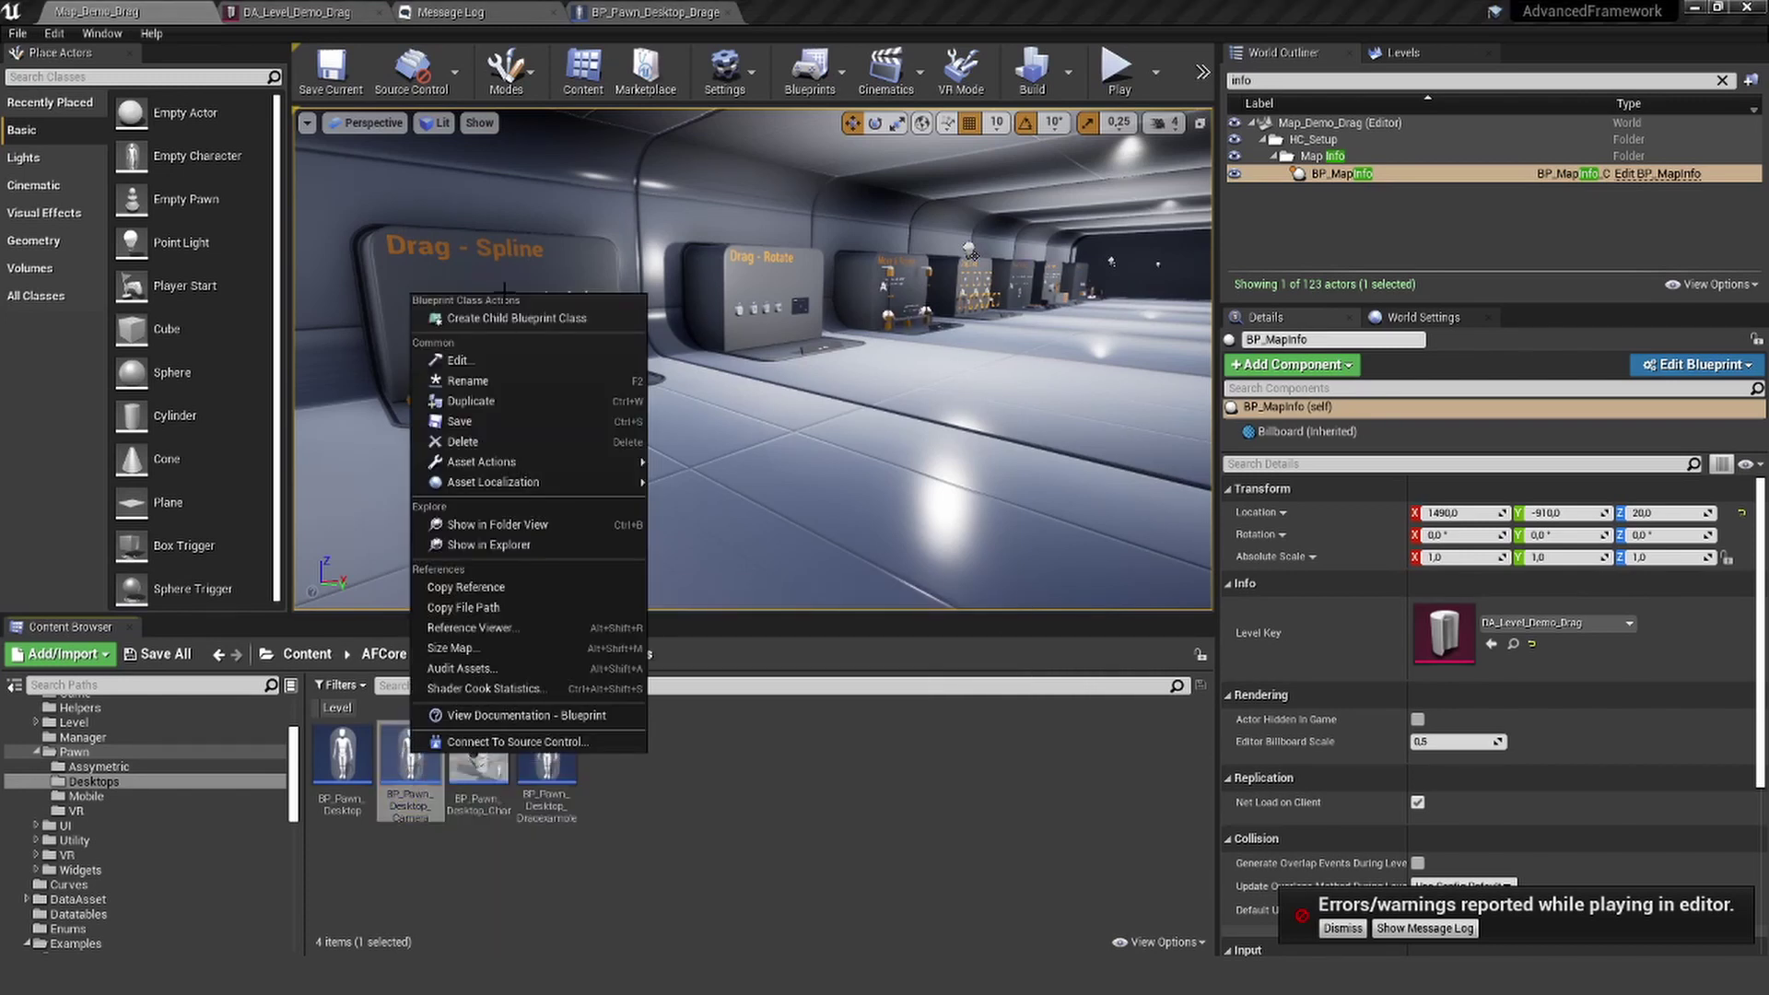